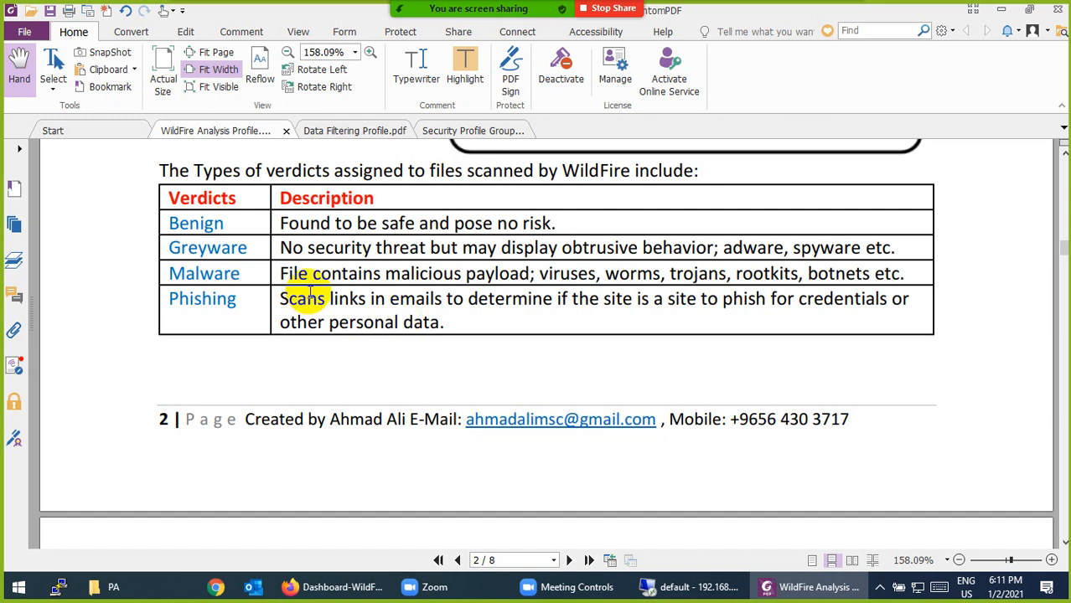
# Highlight 'exe files' in the Pe row of page 3's file types table in yellow
pyautogui.scroll(-10, 338, 312)
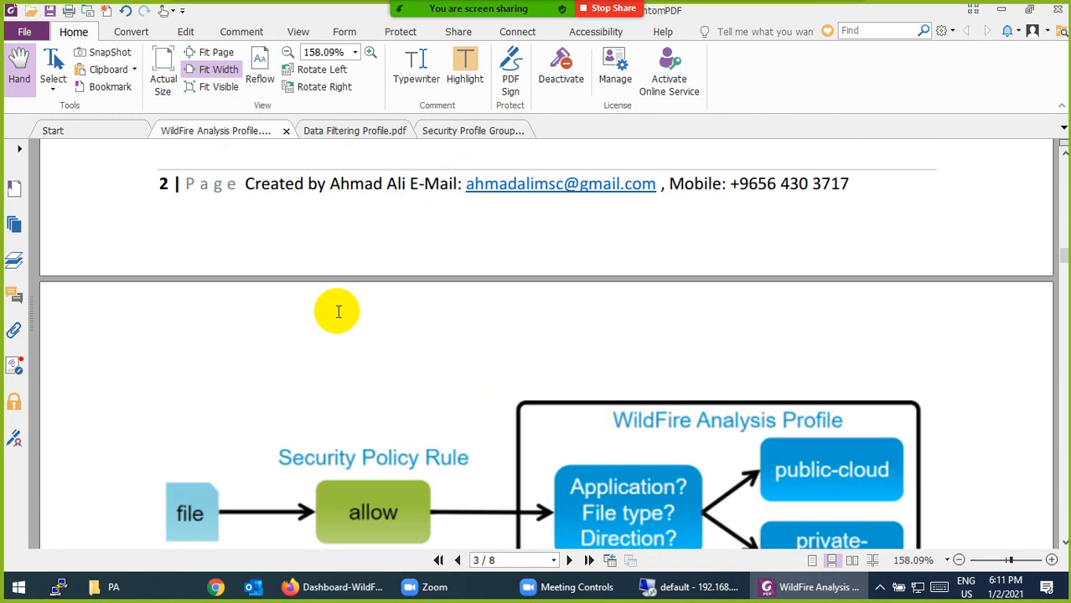
pyautogui.scroll(1, 338, 316)
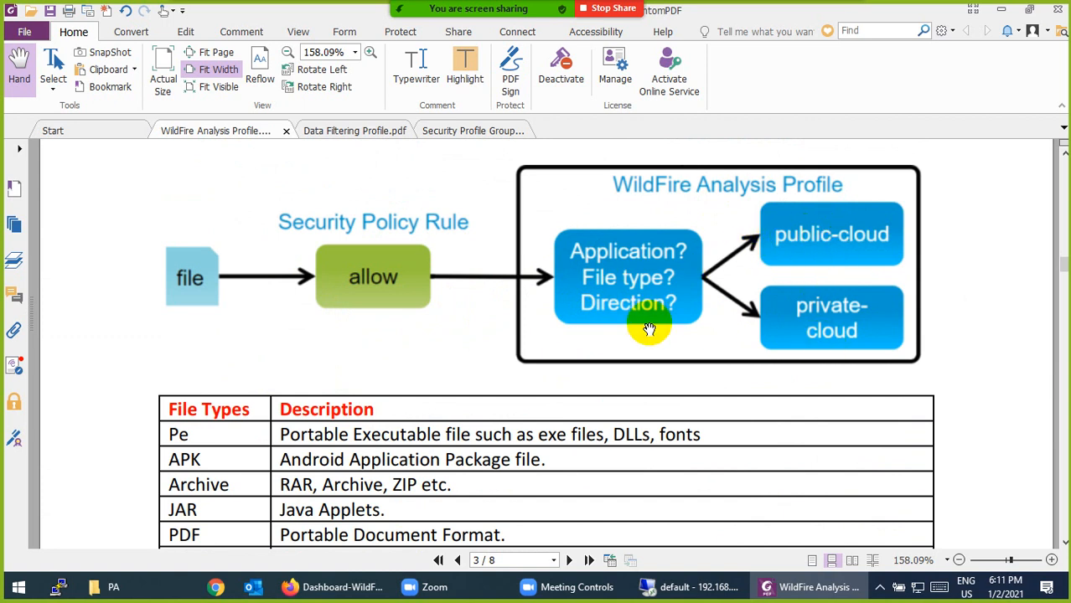
pyautogui.scroll(-4, 647, 323)
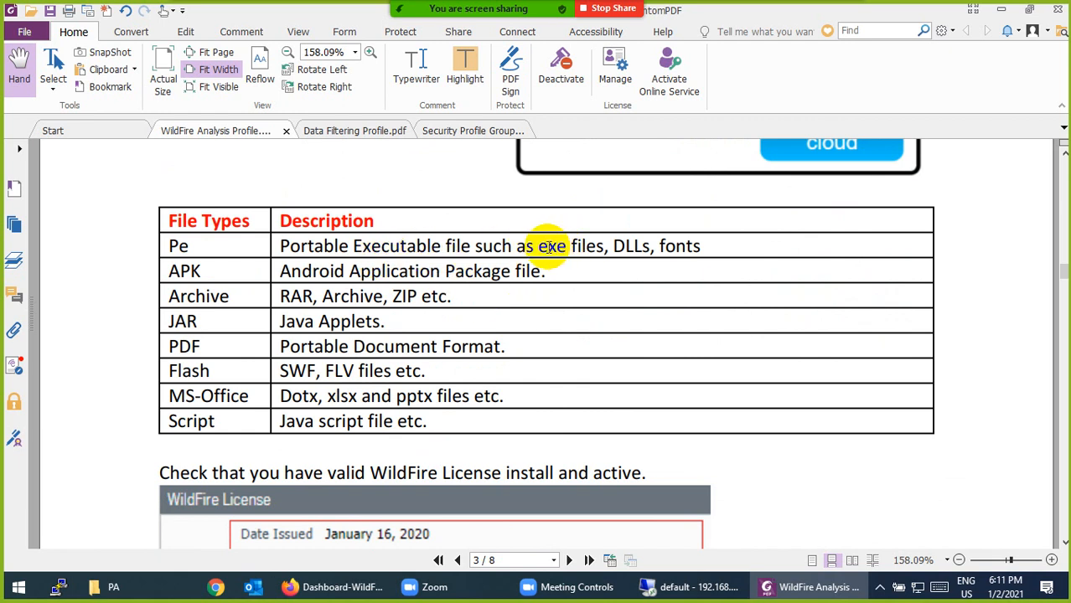
pyautogui.moveTo(537, 247); pyautogui.dragTo(600, 246)
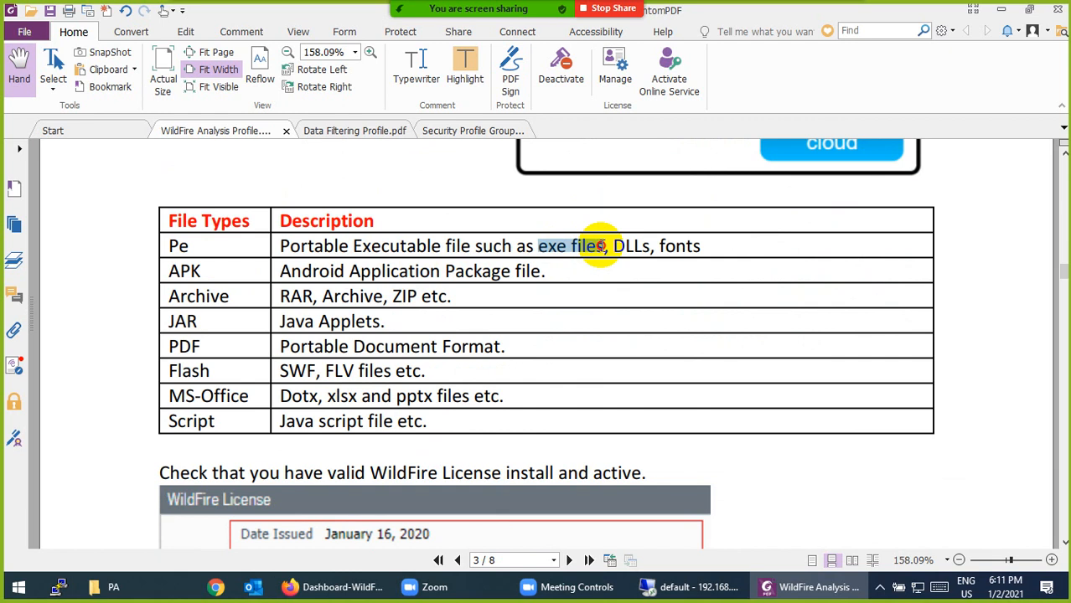
pyautogui.click(463, 79)
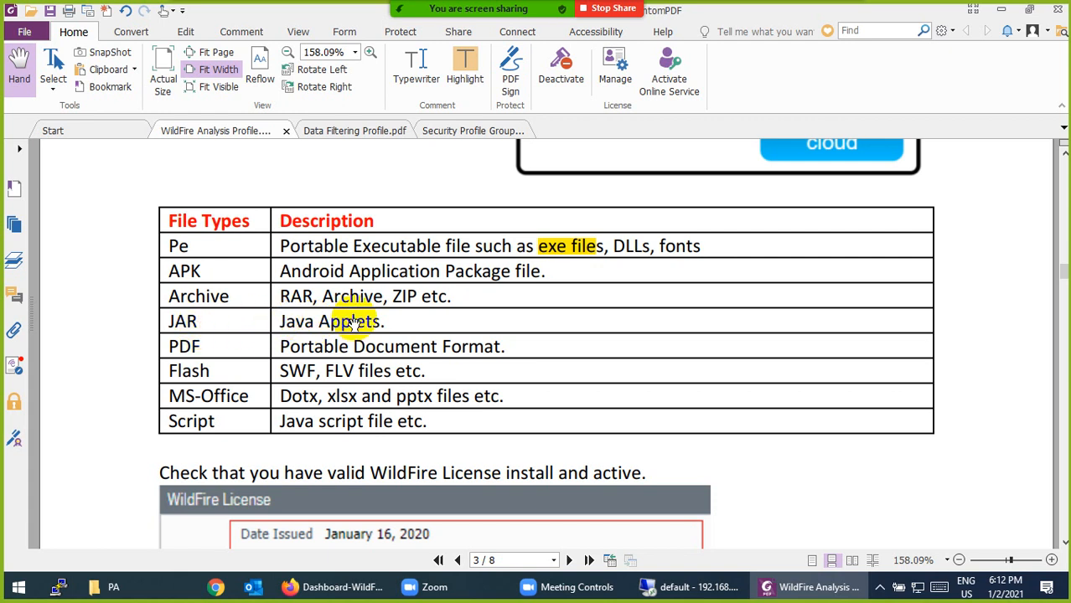
pyautogui.scroll(-1, 352, 322)
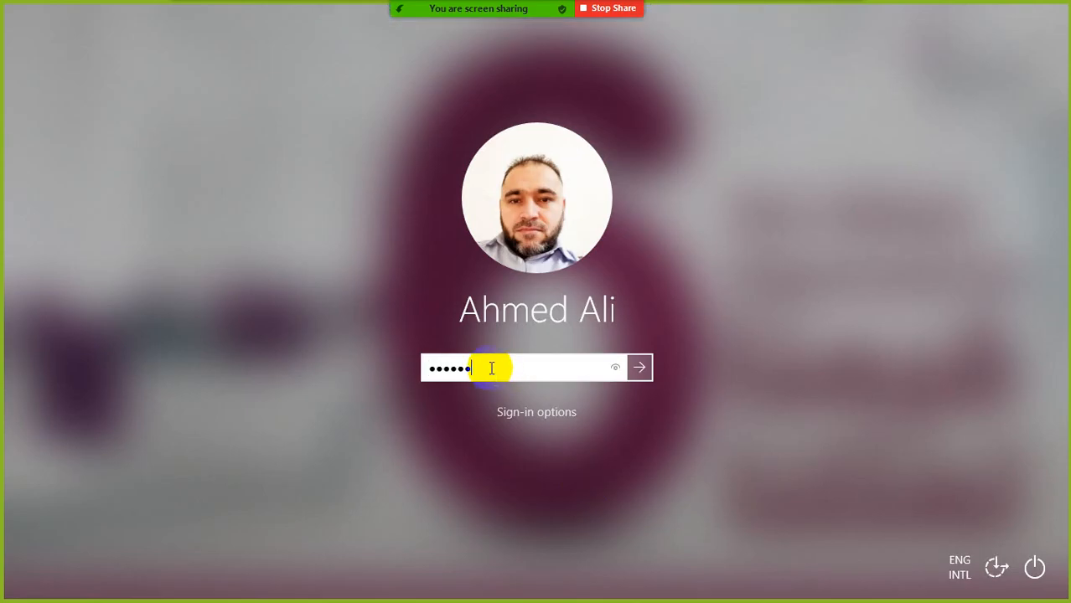
# Unlock the session, scroll the WildFire guide to page 4, then return to the firewall's remote desktop
pyautogui.press('Return')
pyautogui.moveTo(813, 10)
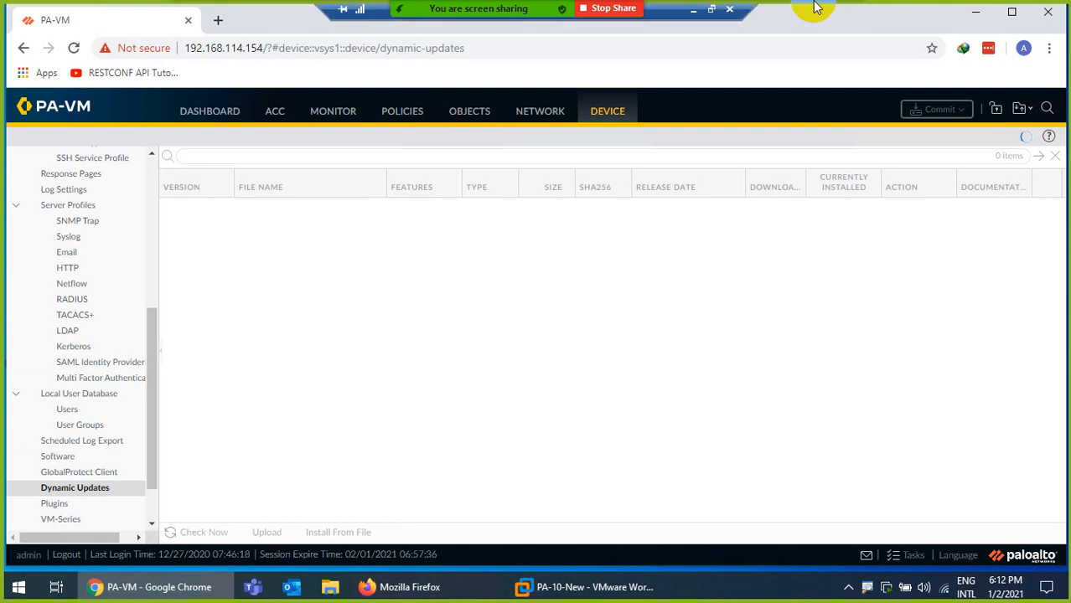
pyautogui.click(710, 11)
pyautogui.scroll(-3, 218, 394)
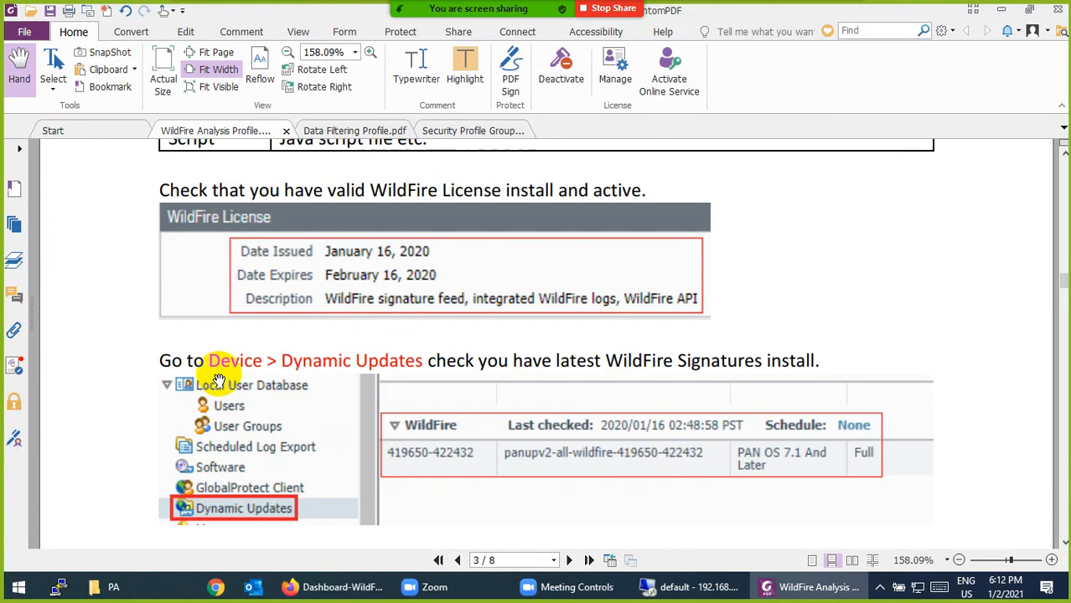
pyautogui.scroll(1, 381, 335)
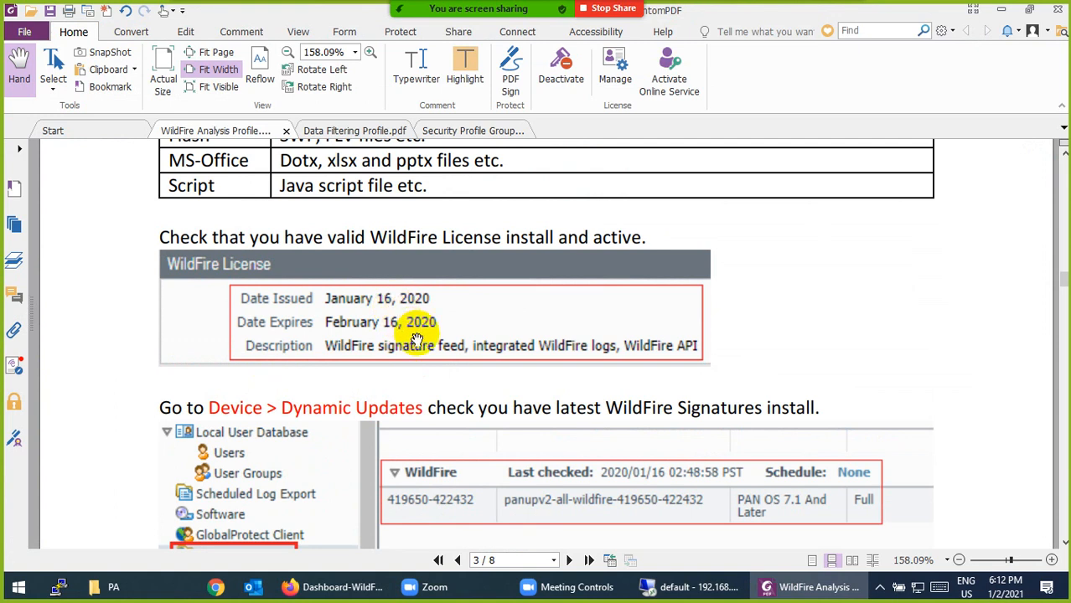
pyautogui.scroll(-3, 417, 338)
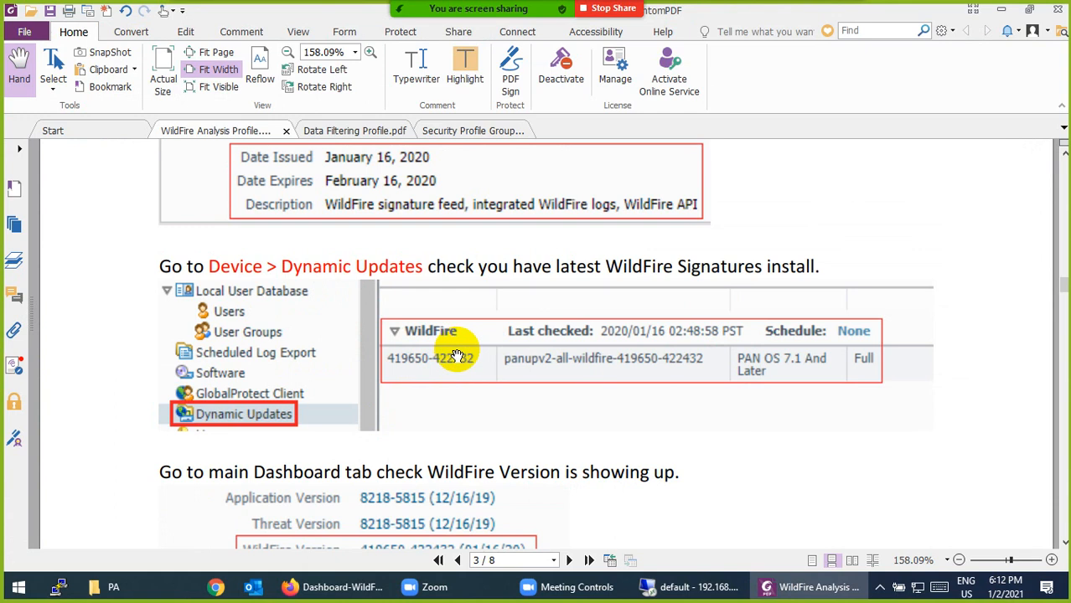
pyautogui.scroll(-5, 455, 360)
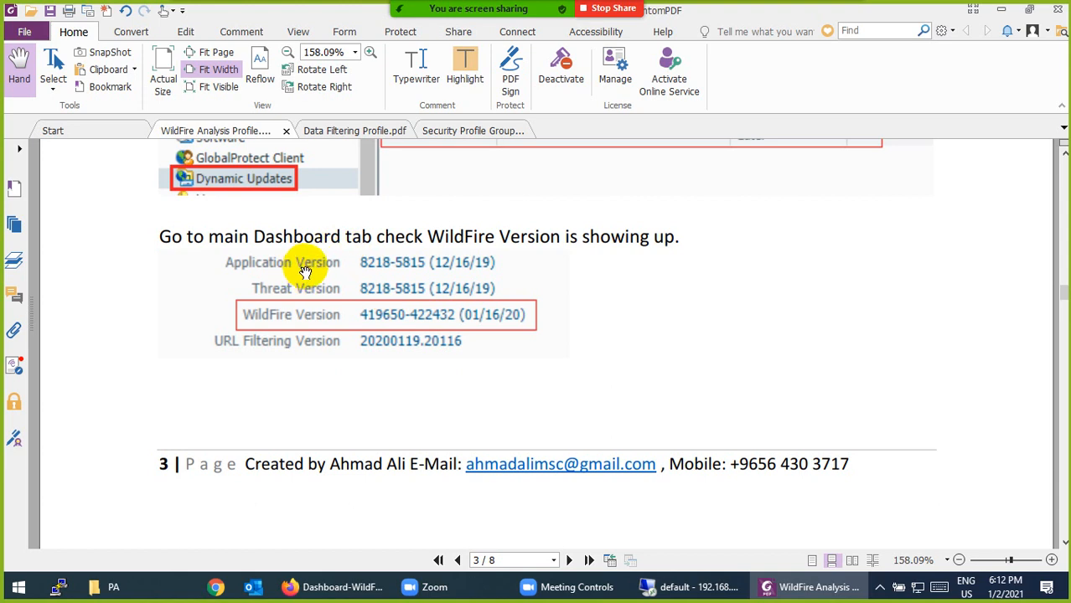
pyautogui.scroll(-10, 335, 301)
pyautogui.scroll(4, 521, 431)
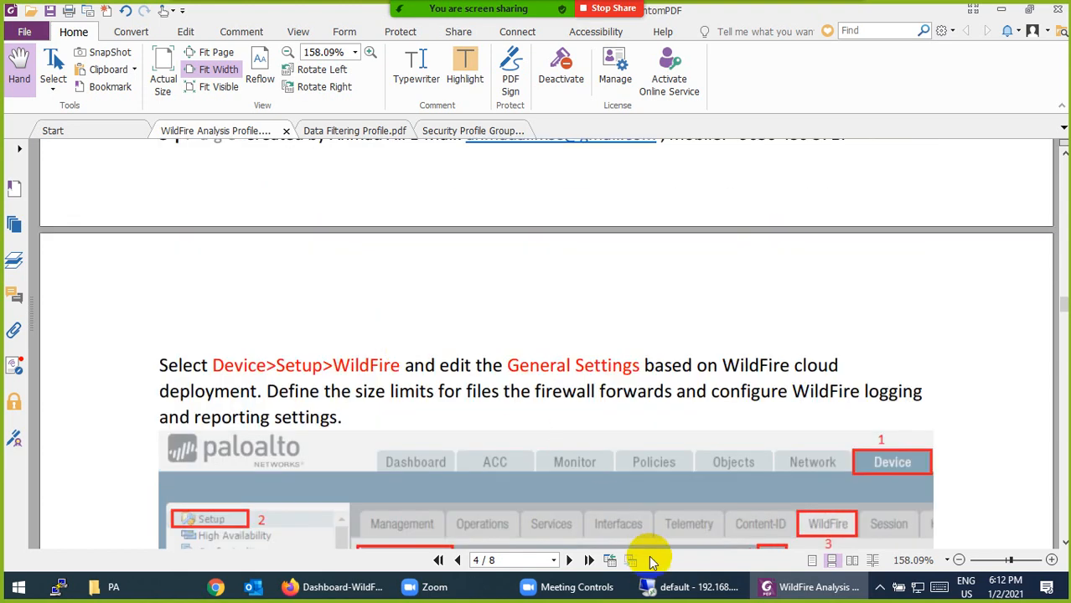
pyautogui.click(677, 587)
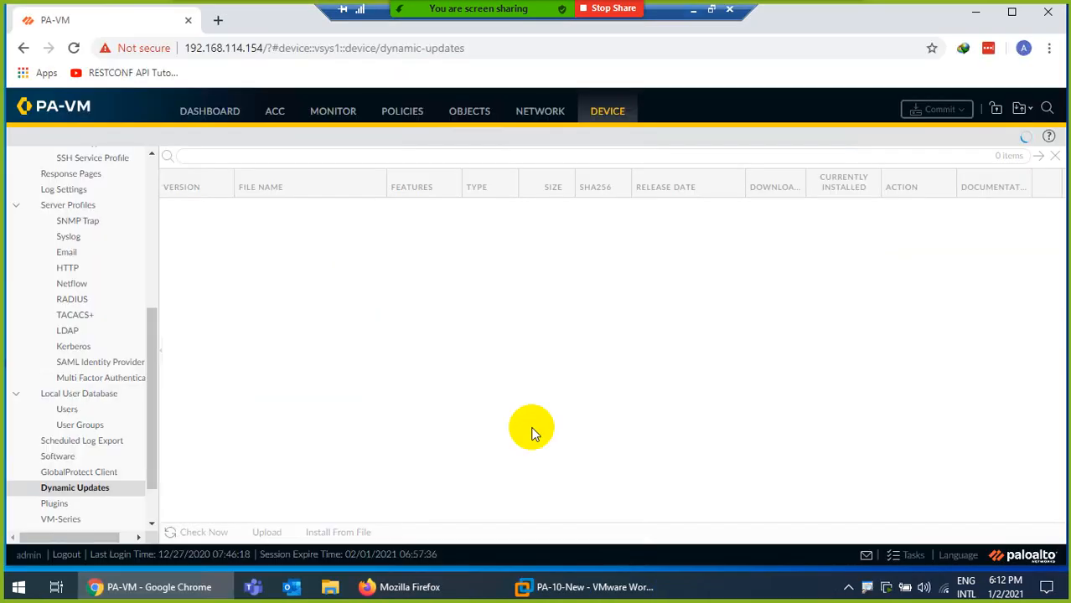
pyautogui.click(206, 117)
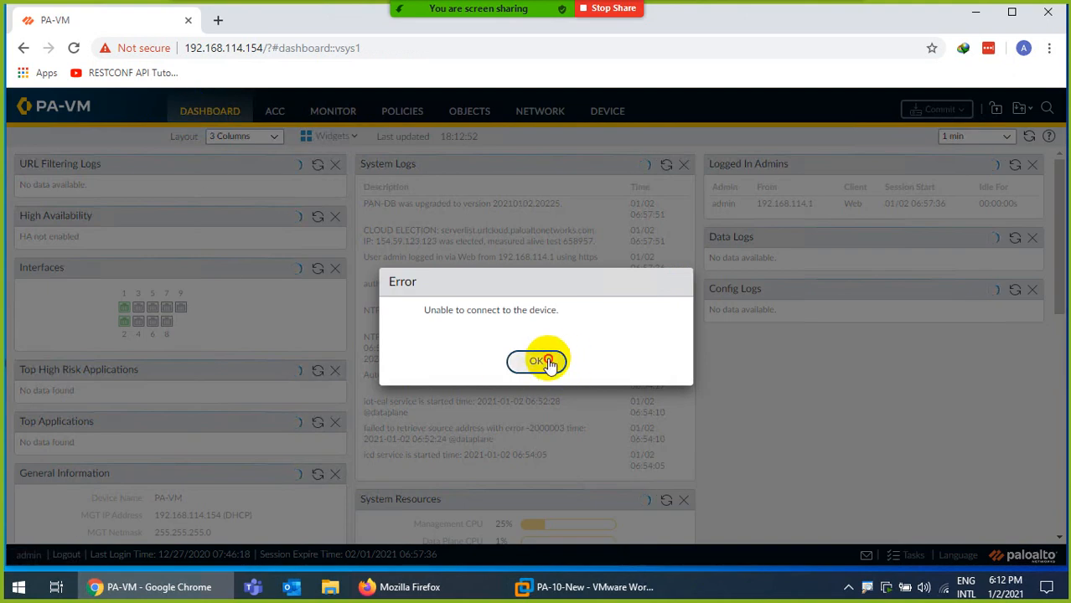
pyautogui.click(537, 361)
pyautogui.scroll(-4, 251, 281)
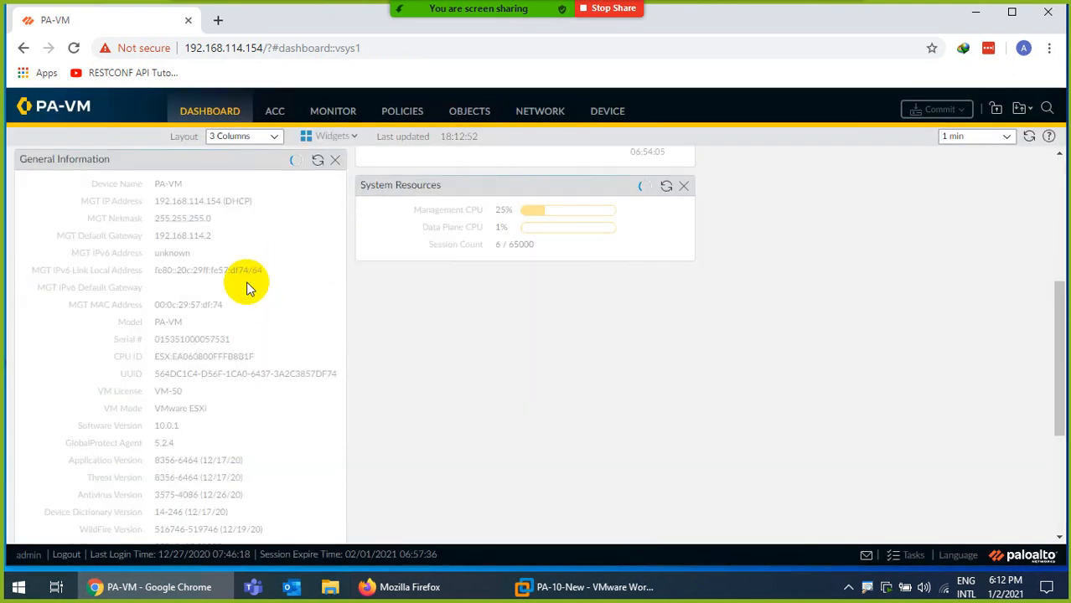
pyautogui.scroll(-3, 250, 293)
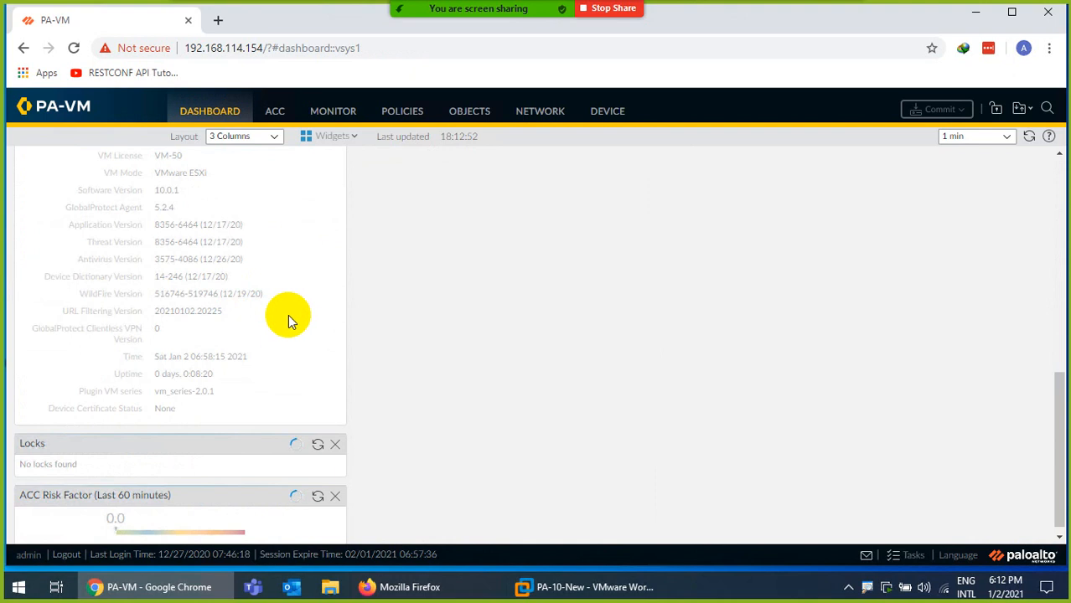
pyautogui.scroll(1, 219, 329)
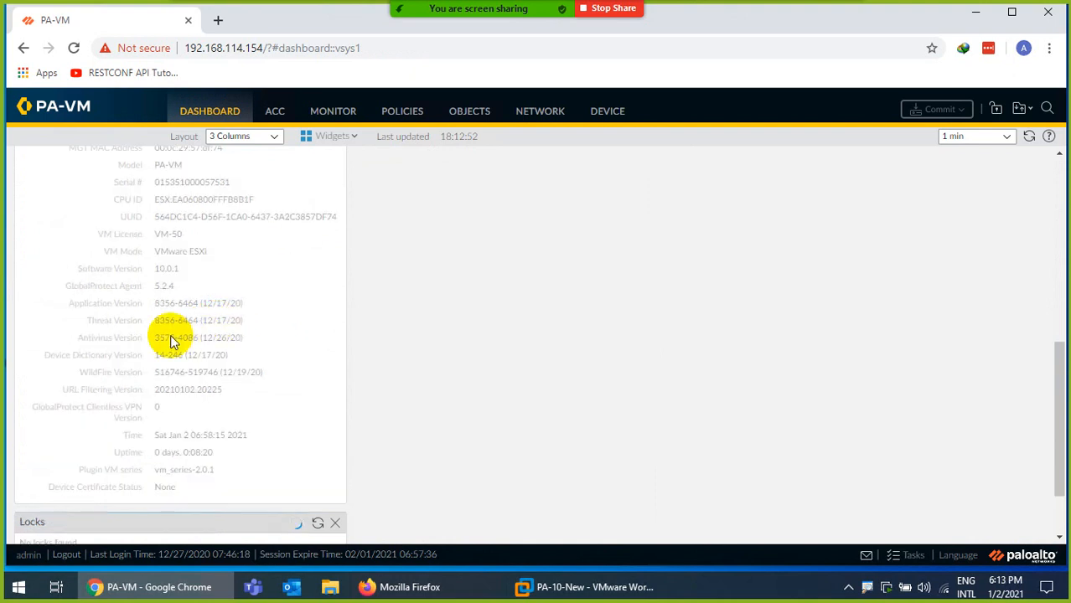
pyautogui.scroll(-1, 137, 344)
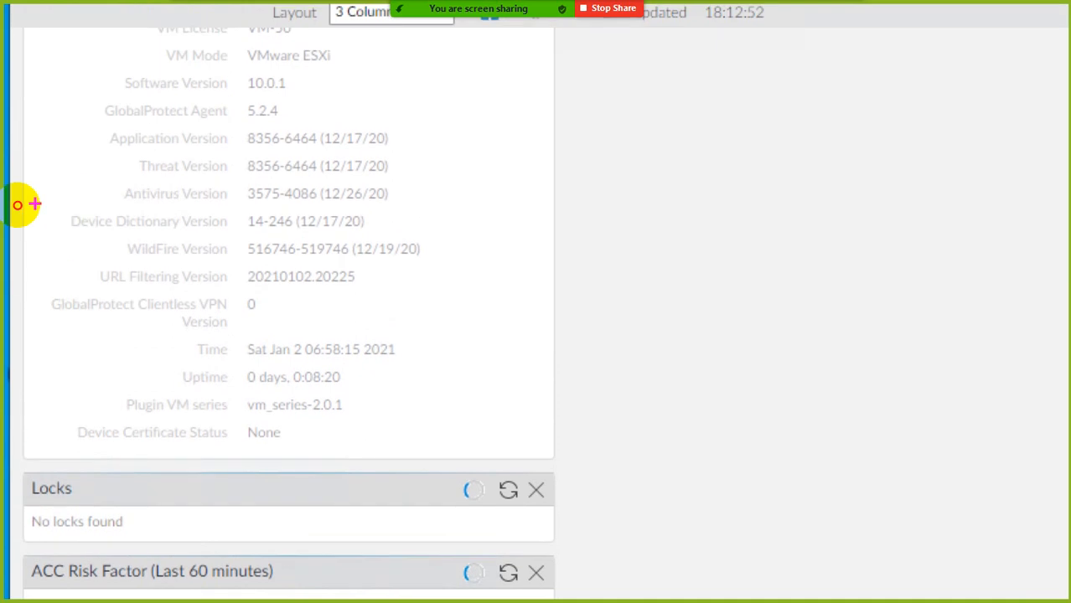
pyautogui.moveTo(122, 261)
pyautogui.mouseDown()
pyautogui.moveTo(490, 264)
pyautogui.moveTo(329, 228)
pyautogui.mouseUp()
pyautogui.moveTo(168, 218)
pyautogui.mouseDown()
pyautogui.moveTo(53, 215)
pyautogui.moveTo(60, 232)
pyautogui.moveTo(84, 240)
pyautogui.mouseUp()
pyautogui.press('Escape')
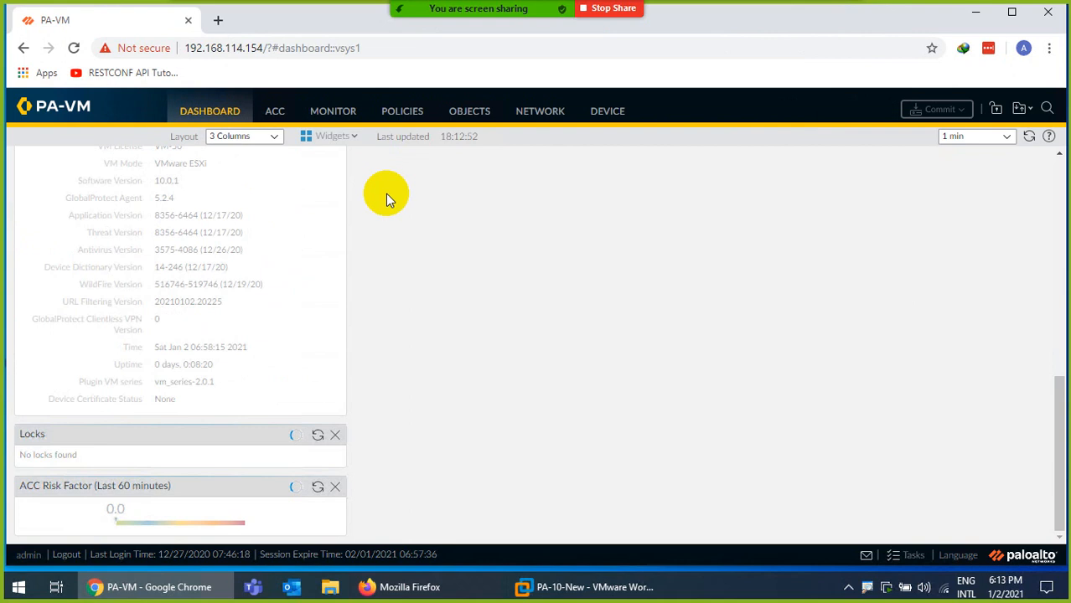
# Open the Licenses page, dismissing connection errors and reloading past the certificate warning
pyautogui.click(603, 112)
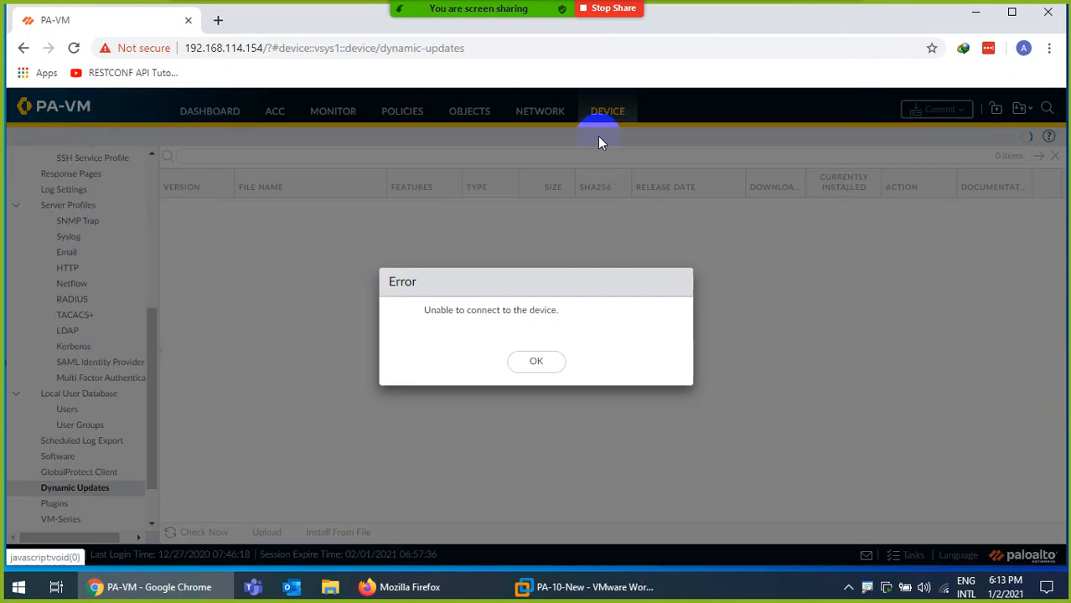
pyautogui.click(532, 361)
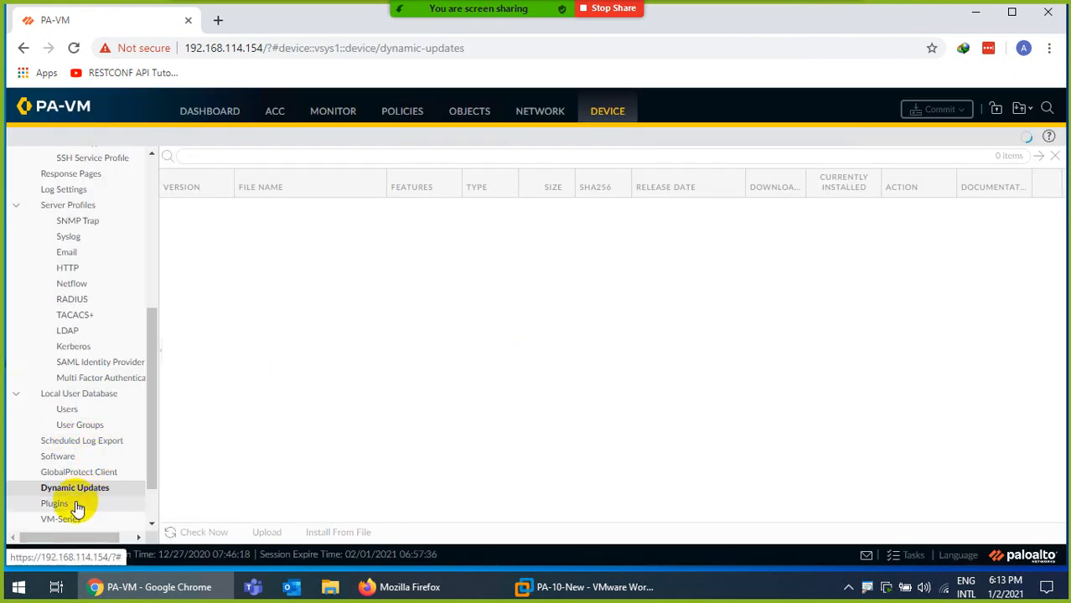
pyautogui.scroll(1, 85, 469)
pyautogui.scroll(-2, 89, 456)
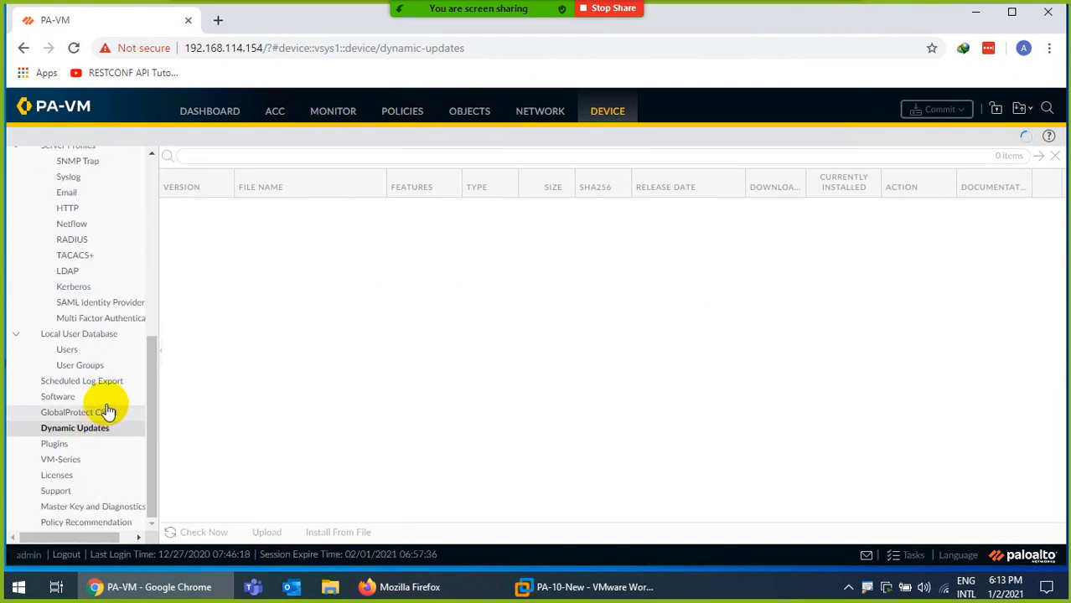
pyautogui.click(65, 476)
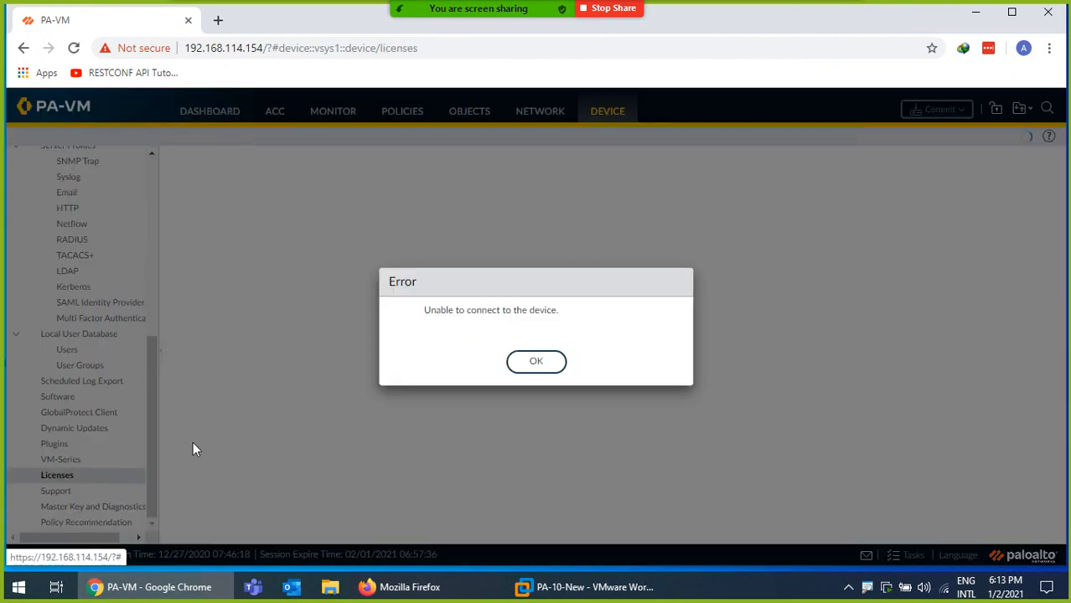
pyautogui.click(541, 363)
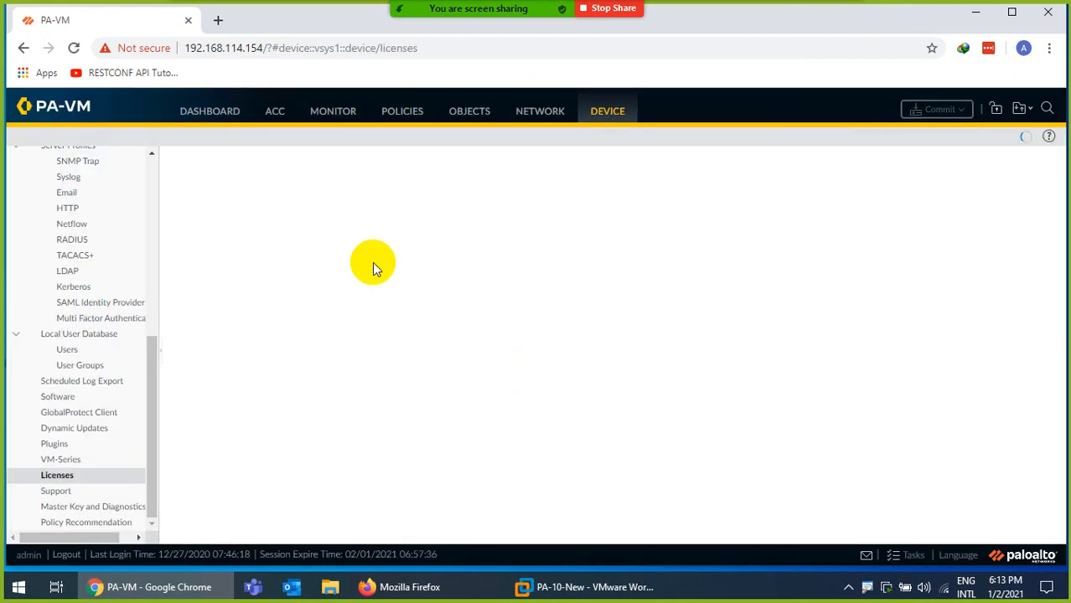
pyautogui.click(75, 48)
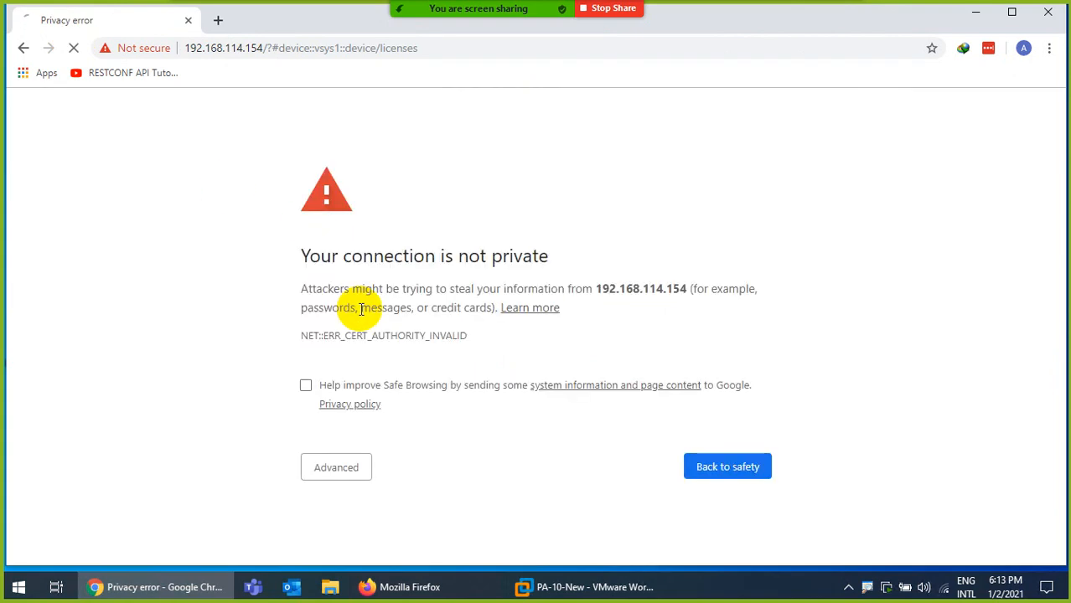
pyautogui.click(333, 475)
# Accept the telemetry prompt, mark the WildFire license expiry date and description, then open Dynamic Updates
pyautogui.scroll(-2, 376, 485)
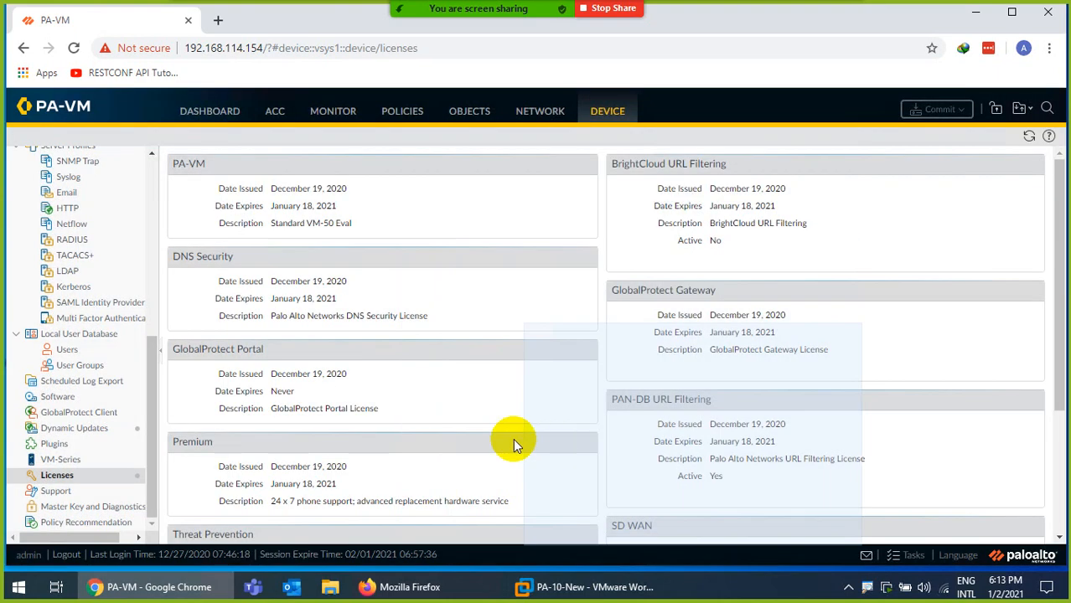
pyautogui.scroll(-1, 338, 391)
pyautogui.click(624, 405)
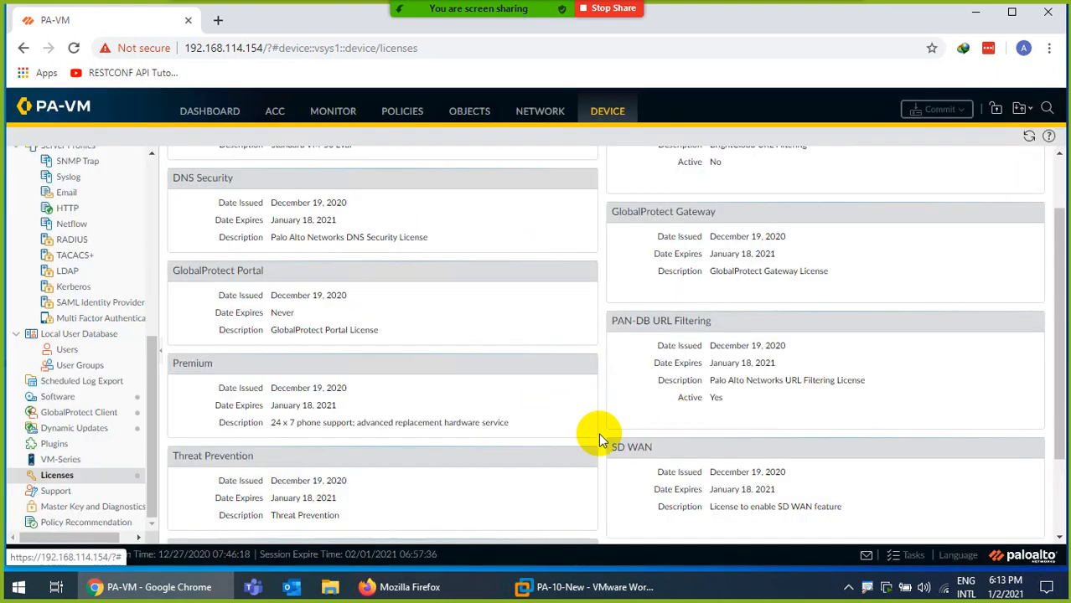
pyautogui.scroll(-3, 569, 440)
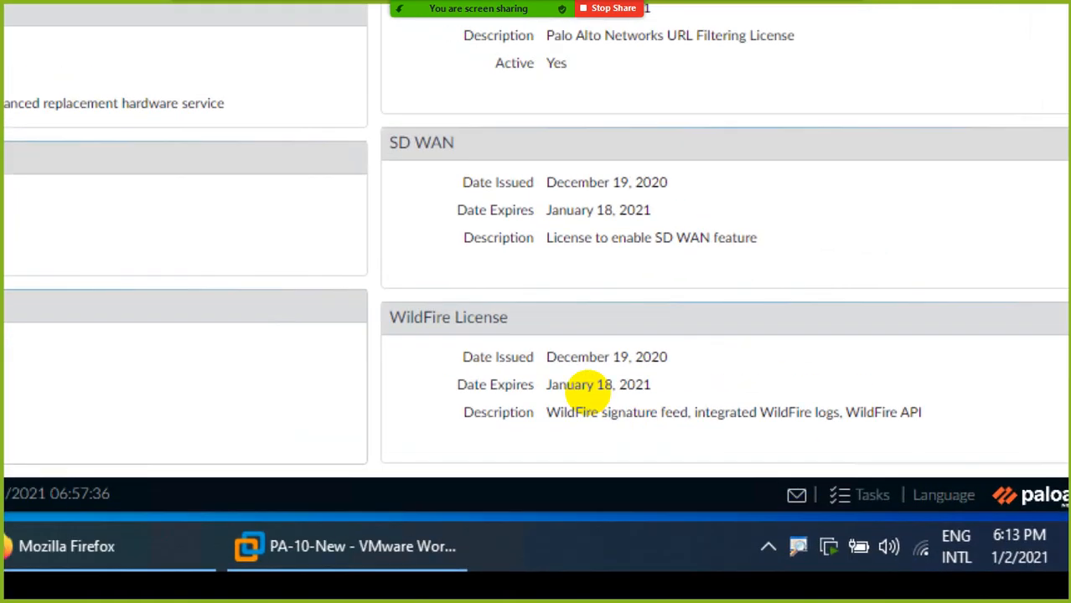
pyautogui.moveTo(412, 377); pyautogui.dragTo(439, 379)
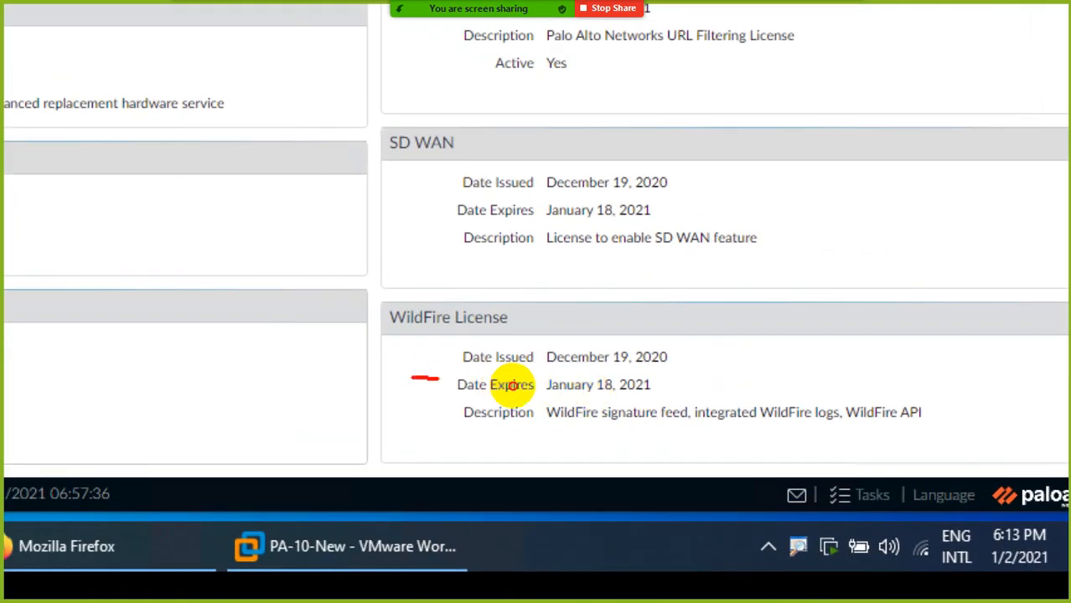
pyautogui.moveTo(536, 430); pyautogui.dragTo(817, 432)
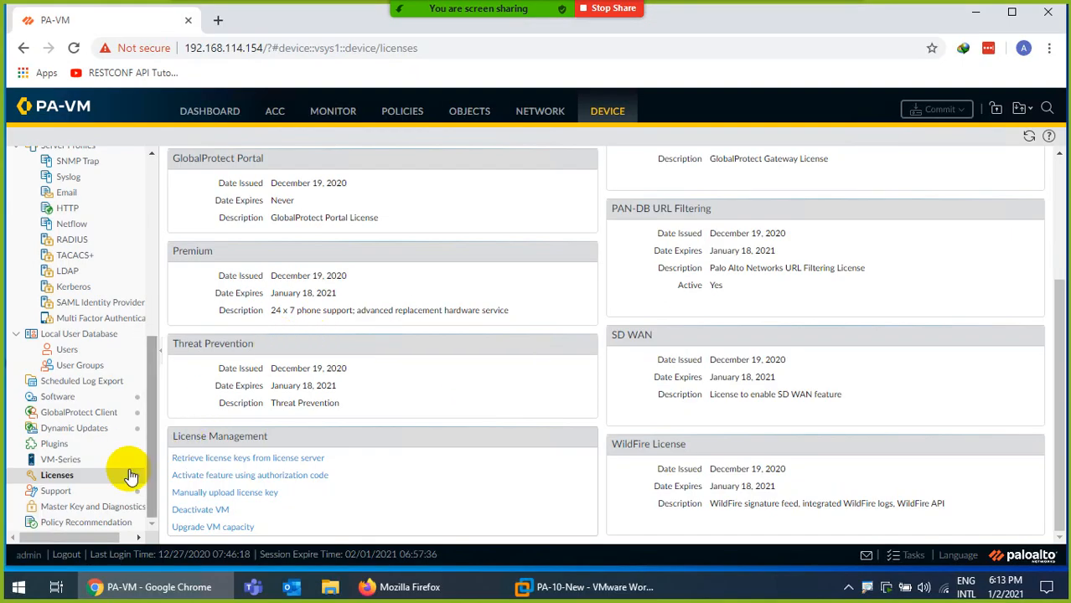
pyautogui.click(75, 427)
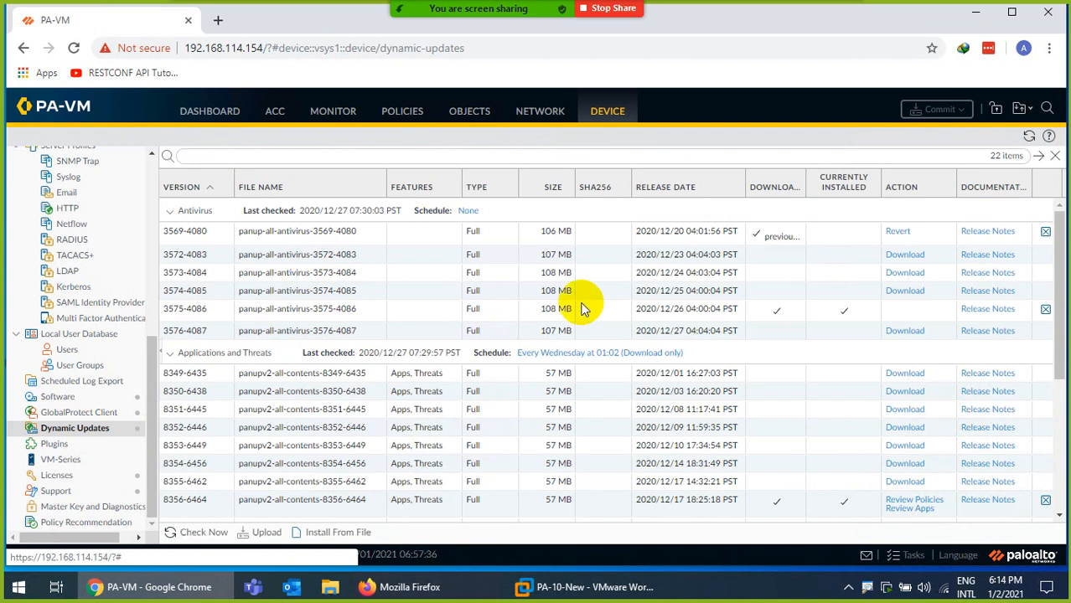
pyautogui.scroll(-4, 729, 339)
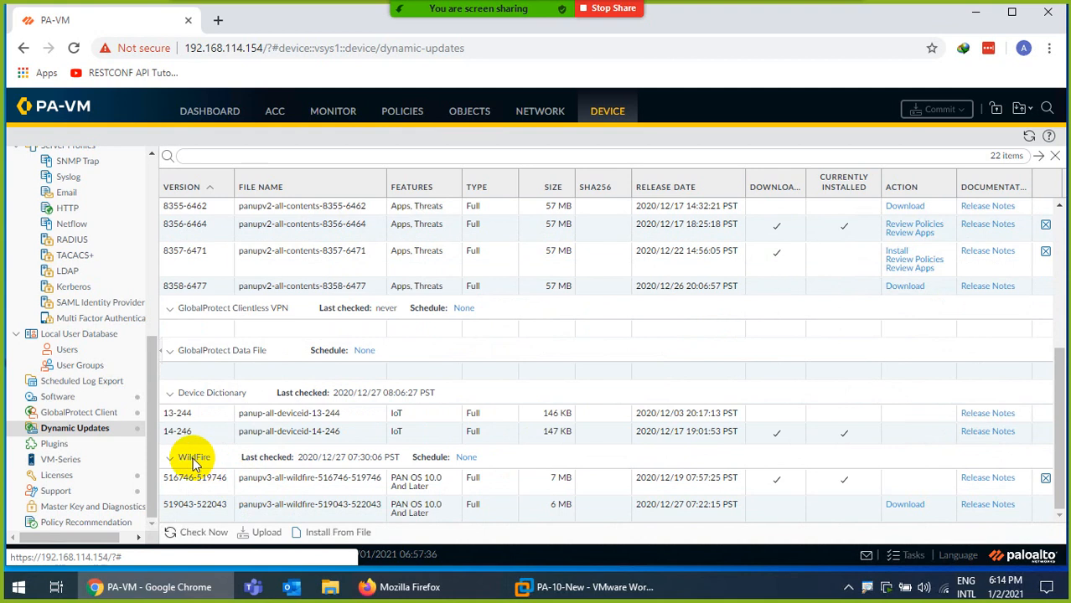
pyautogui.click(193, 458)
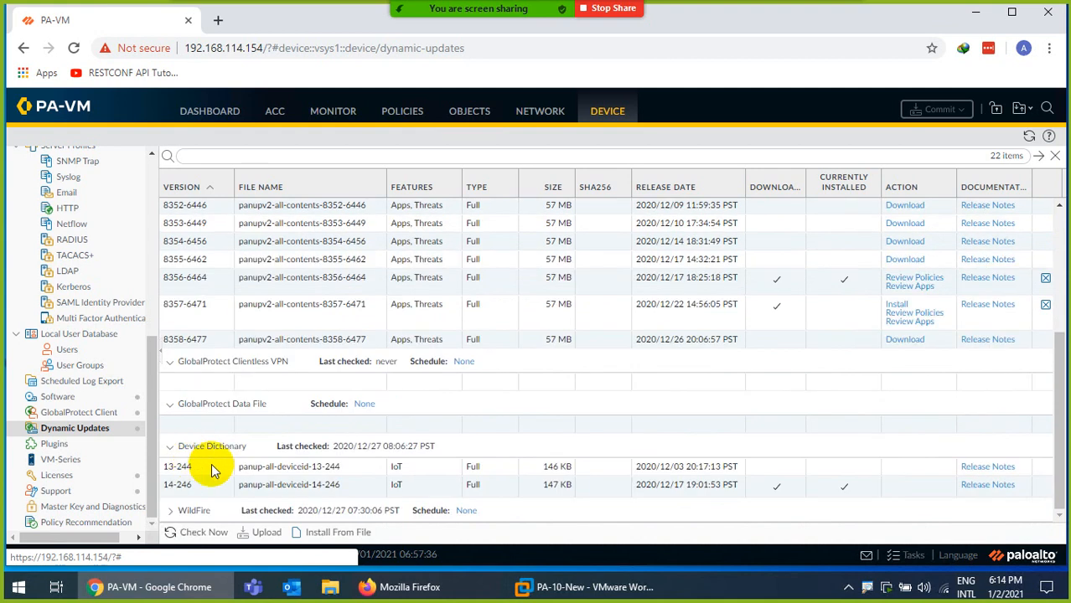
pyautogui.click(172, 508)
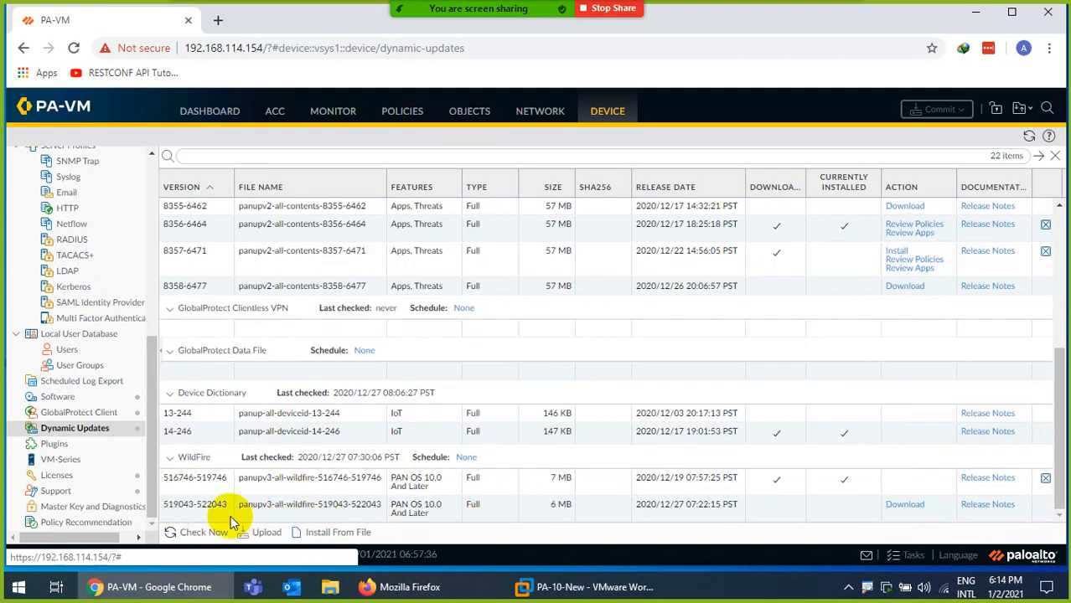
pyautogui.click(892, 506)
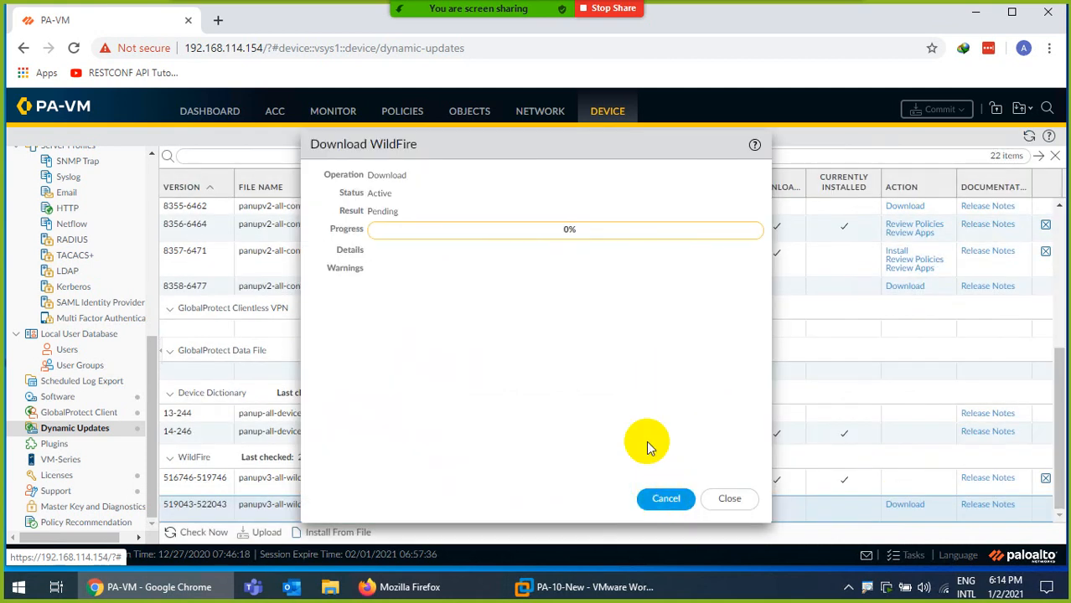
pyautogui.click(728, 500)
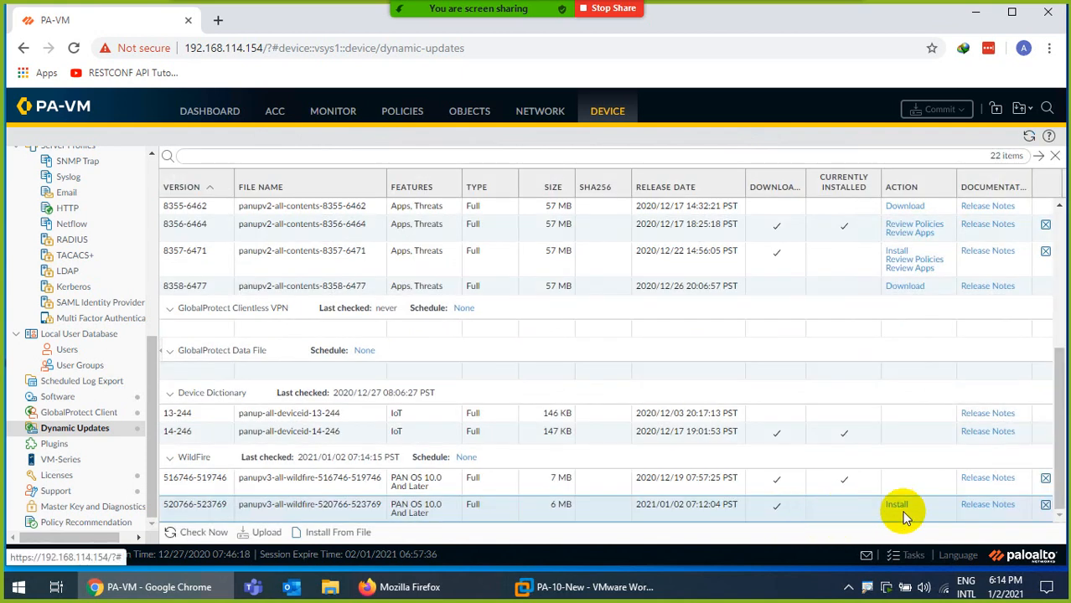
pyautogui.click(896, 506)
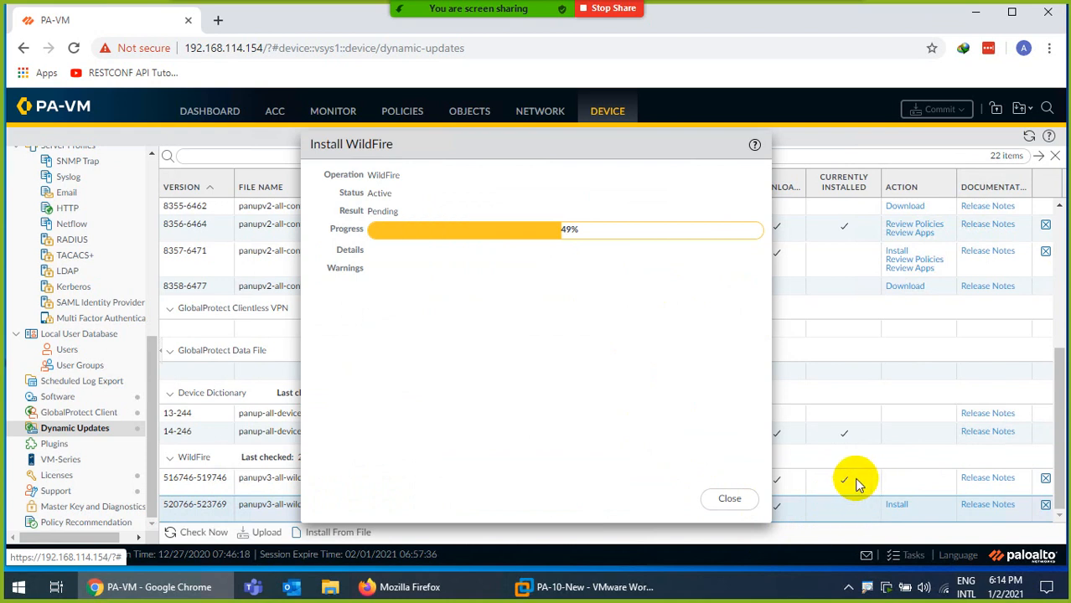
pyautogui.click(730, 501)
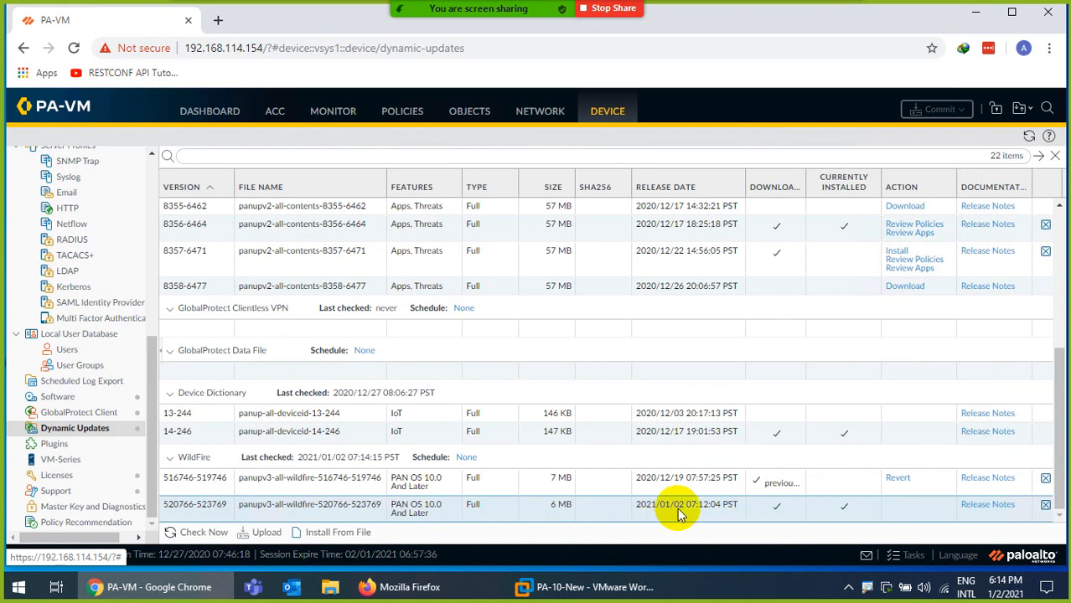
pyautogui.click(213, 111)
pyautogui.scroll(-10, 180, 366)
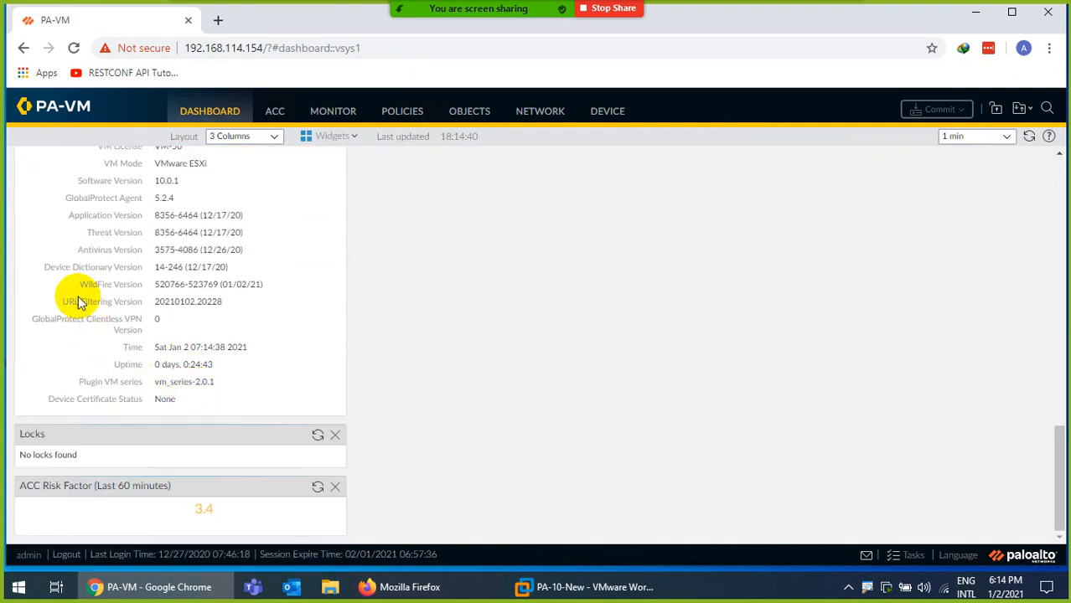
pyautogui.moveTo(75, 285); pyautogui.dragTo(257, 286)
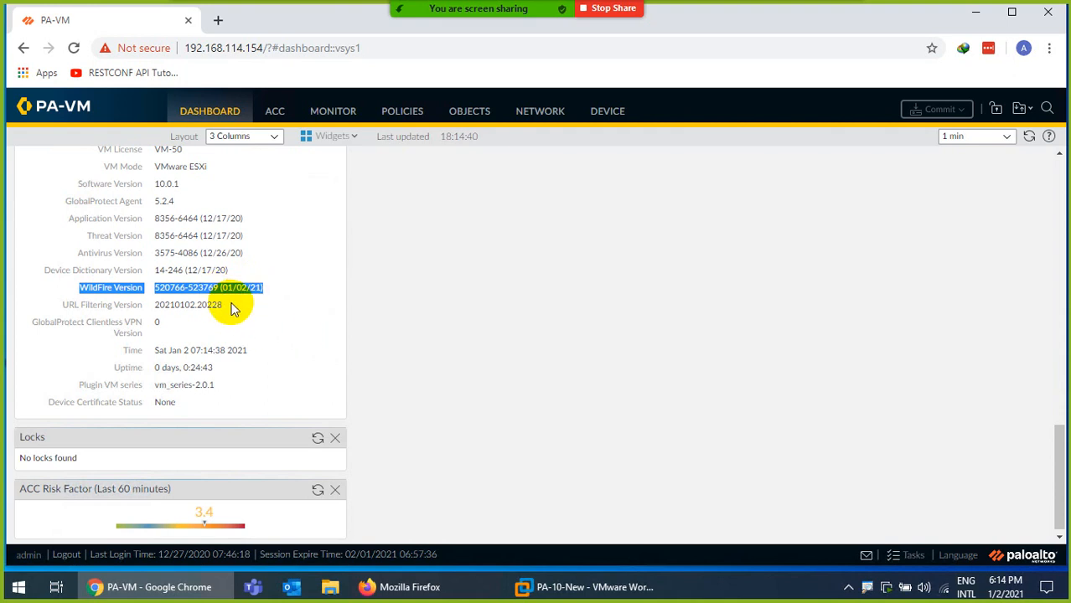
pyautogui.scroll(5, 287, 310)
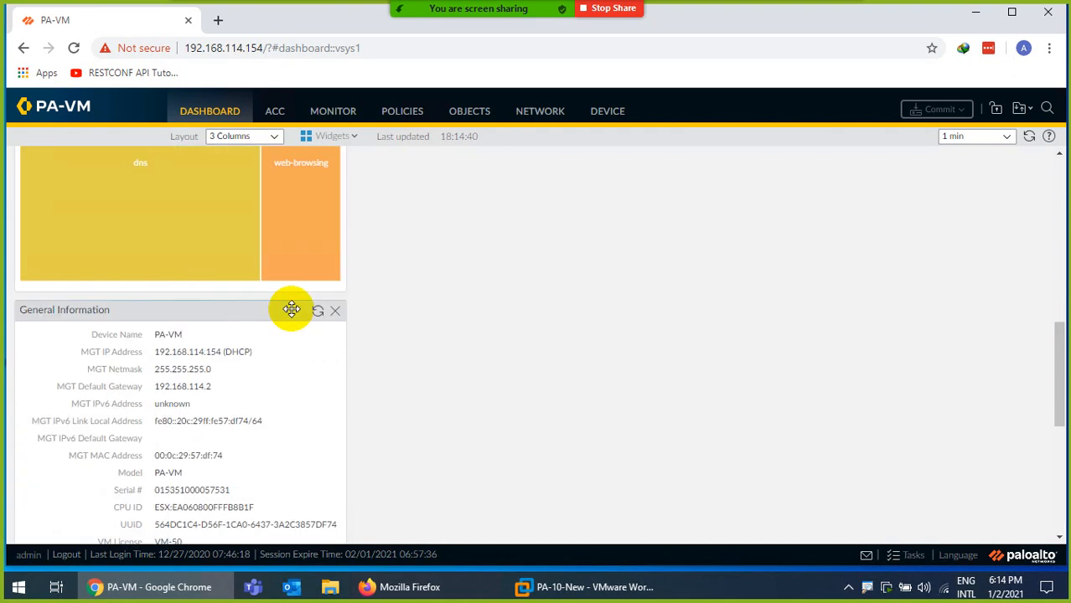
pyautogui.scroll(6, 310, 309)
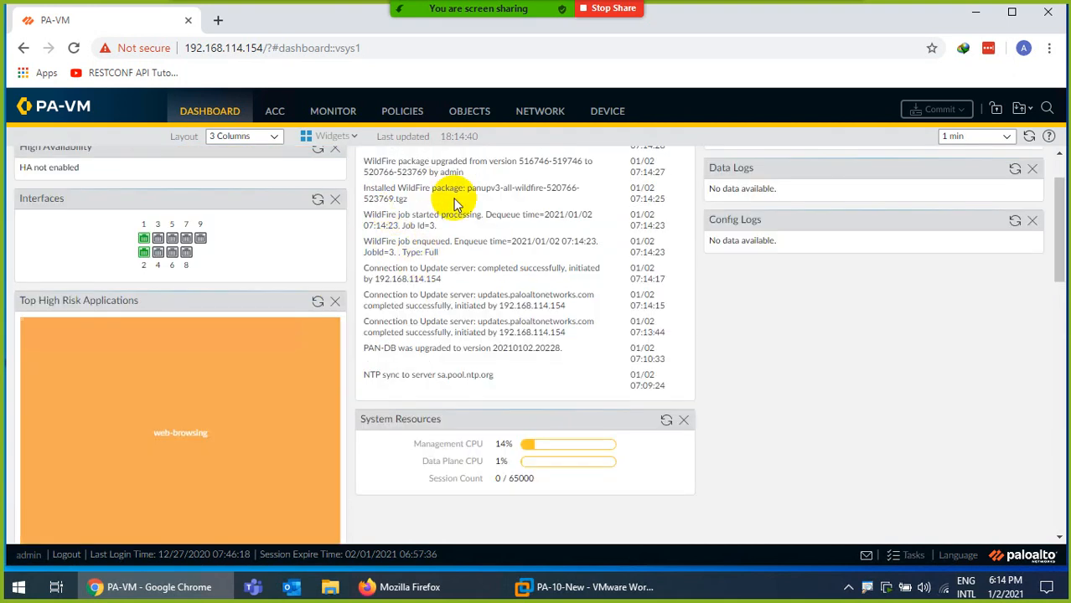
pyautogui.click(471, 109)
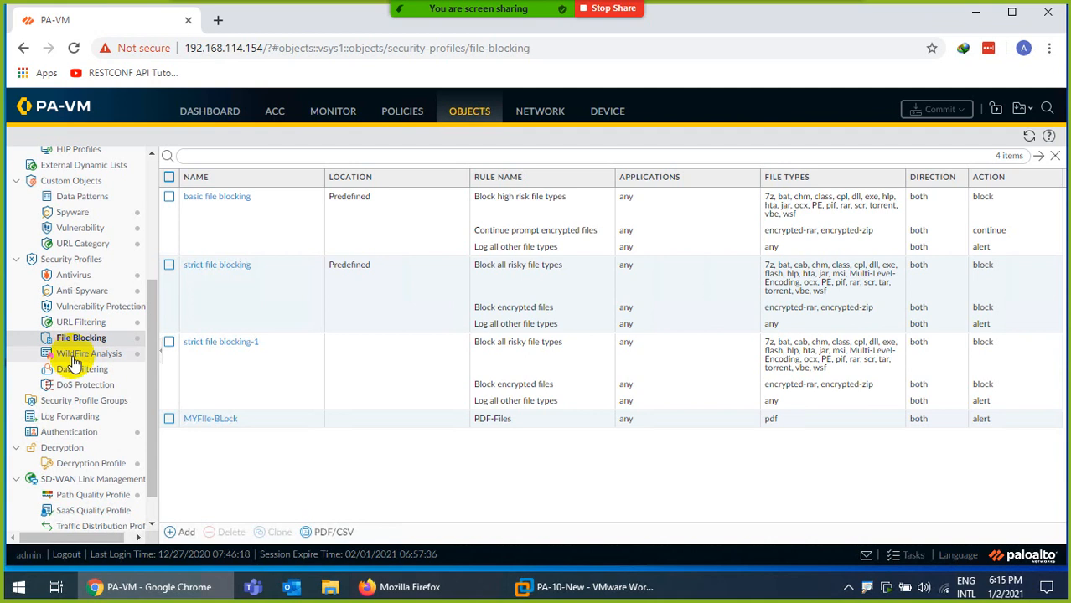
# View the predefined default WildFire Analysis profile's rules and close it
pyautogui.click(84, 356)
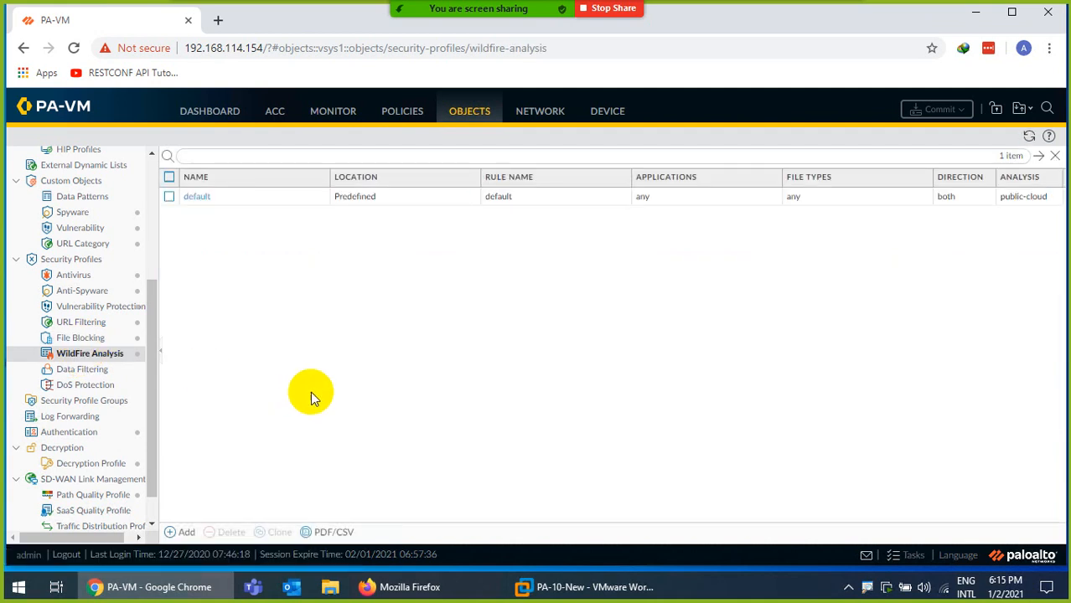
pyautogui.click(198, 197)
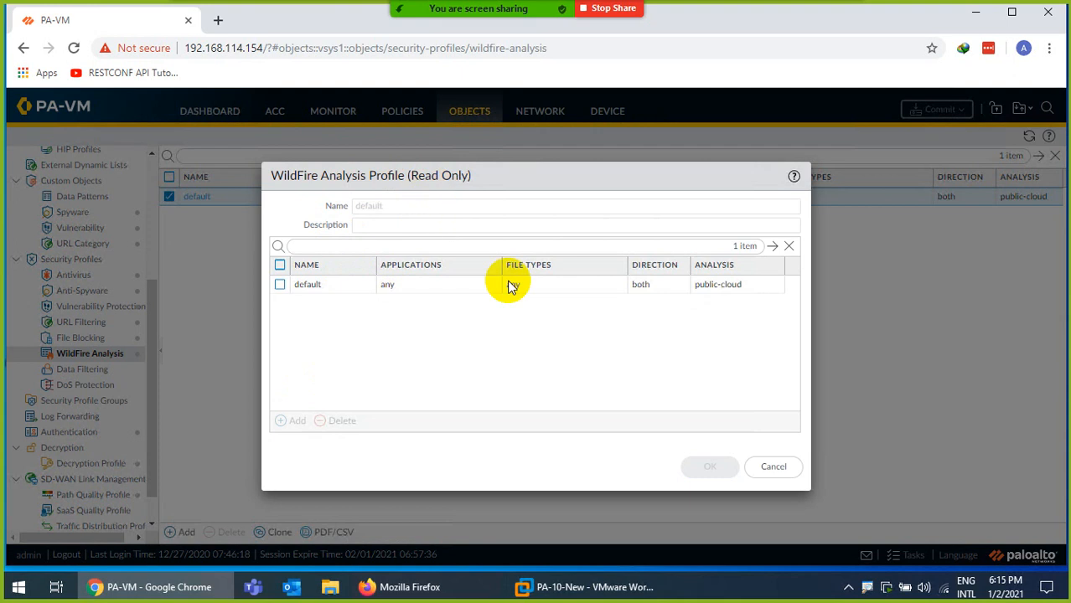
pyautogui.click(771, 466)
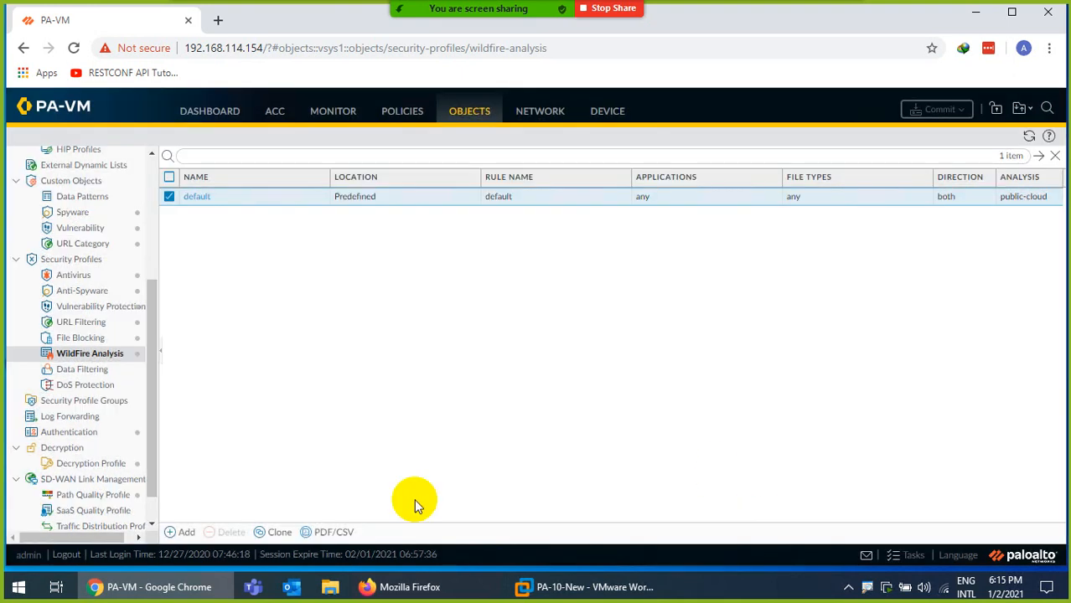
# Start profile My-WilFire and add a rule named Public with applications left as any
pyautogui.click(185, 532)
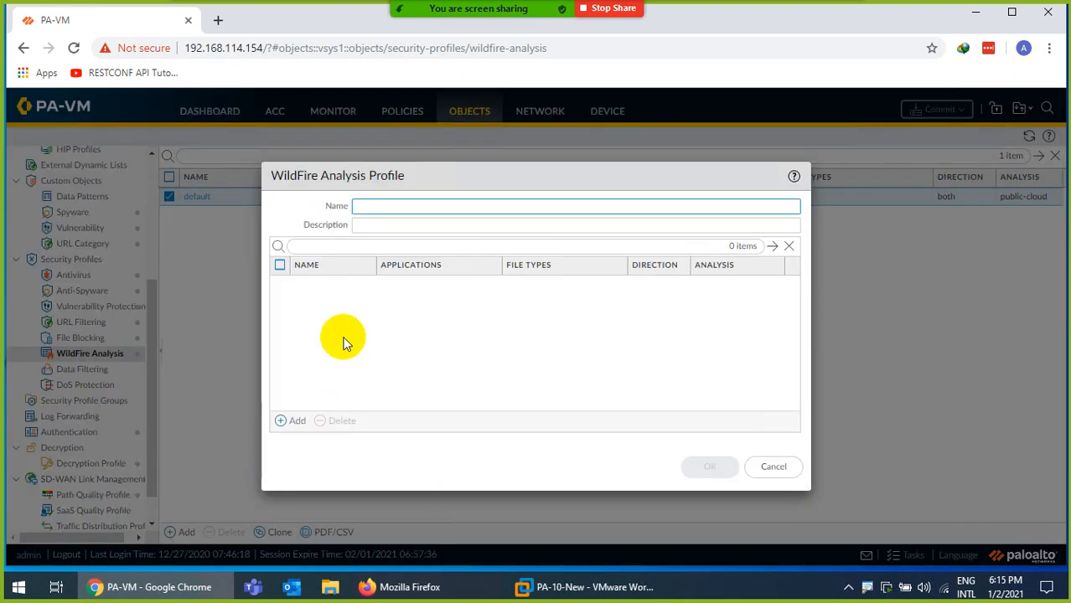
pyautogui.write('My-WilFire')
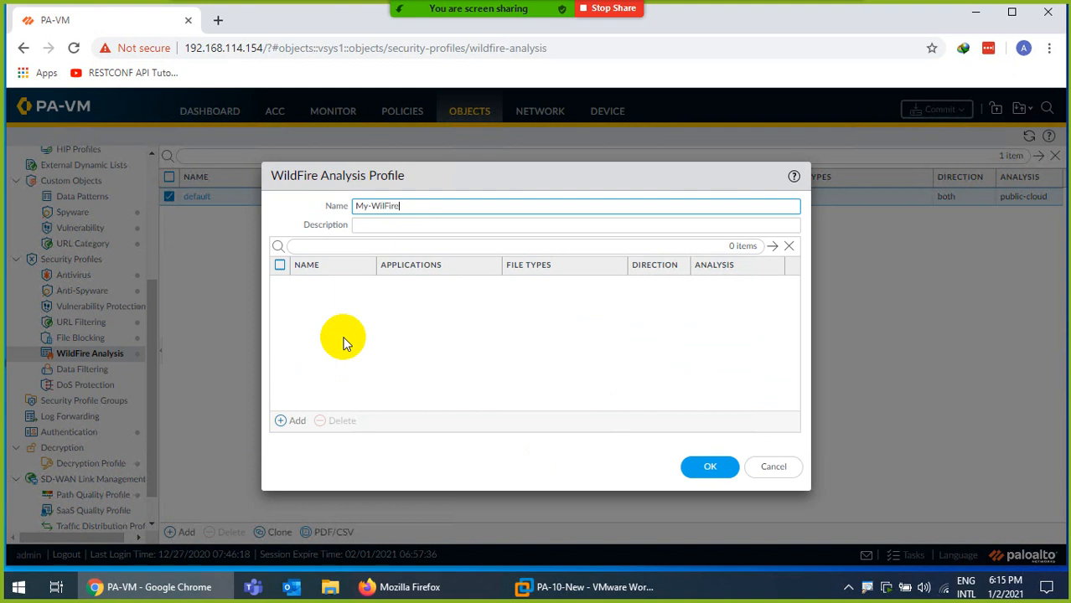
pyautogui.click(294, 420)
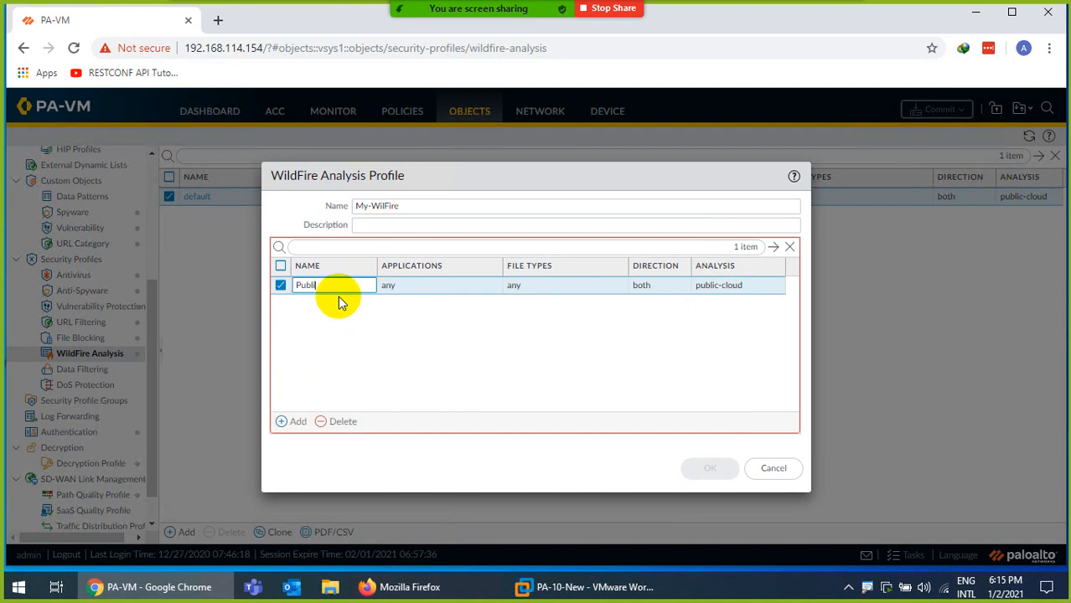
pyautogui.click(418, 292)
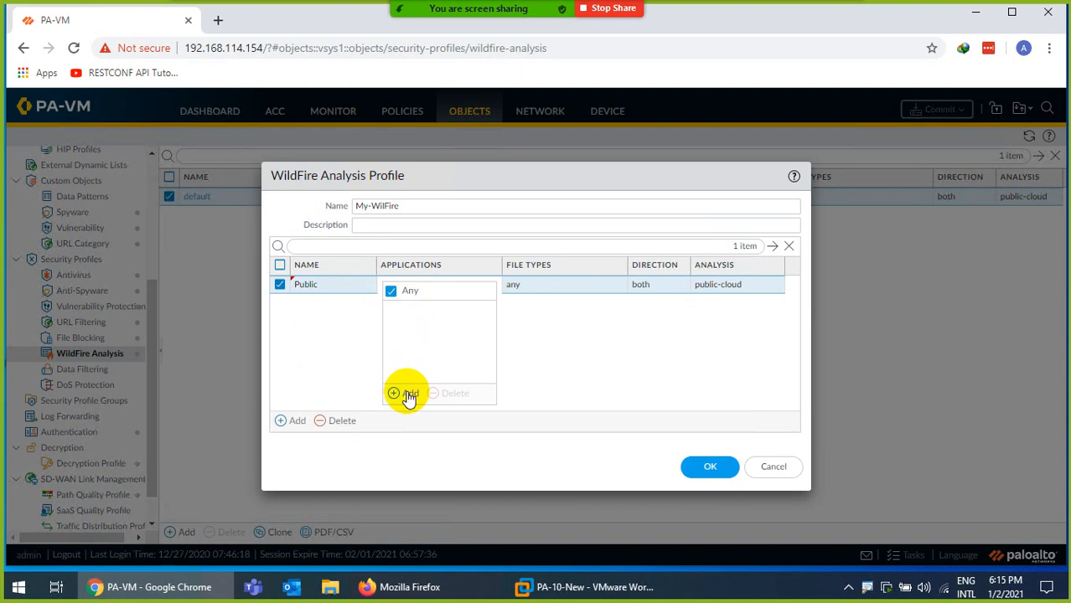
pyautogui.click(406, 392)
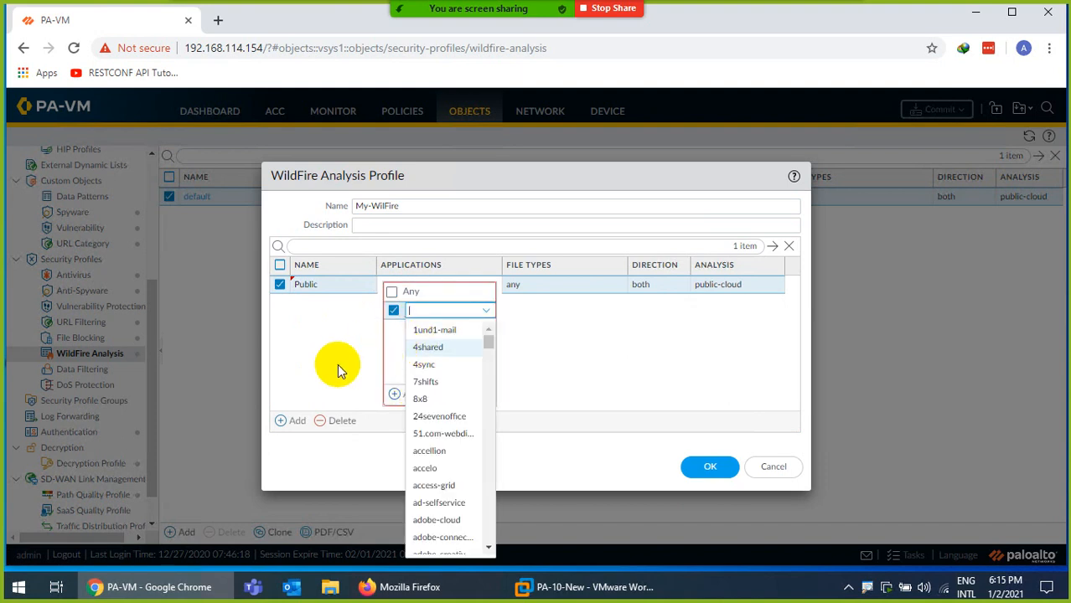
pyautogui.click(331, 385)
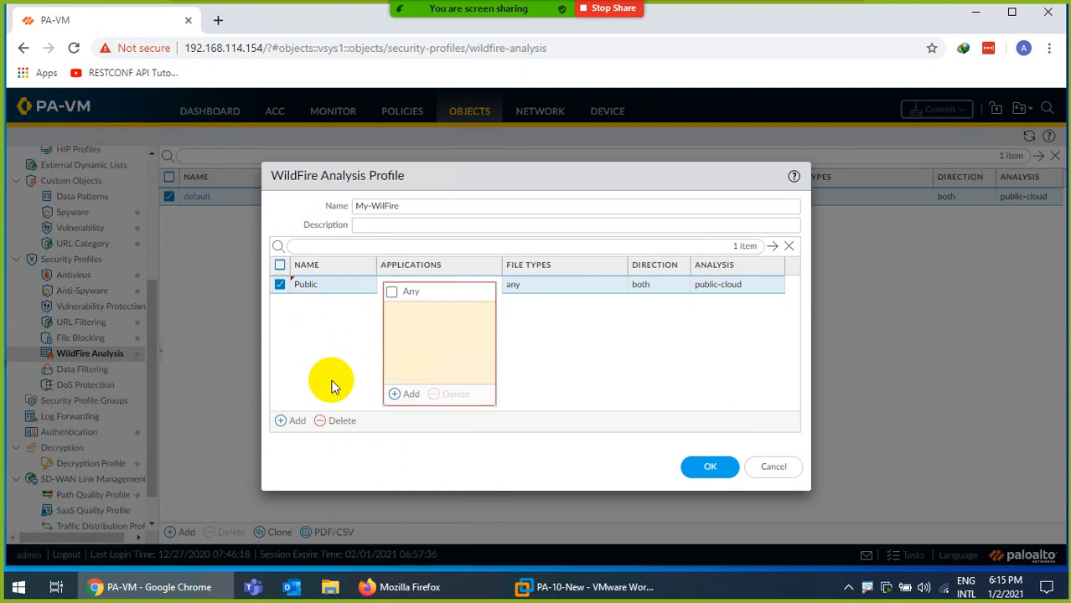
pyautogui.click(331, 385)
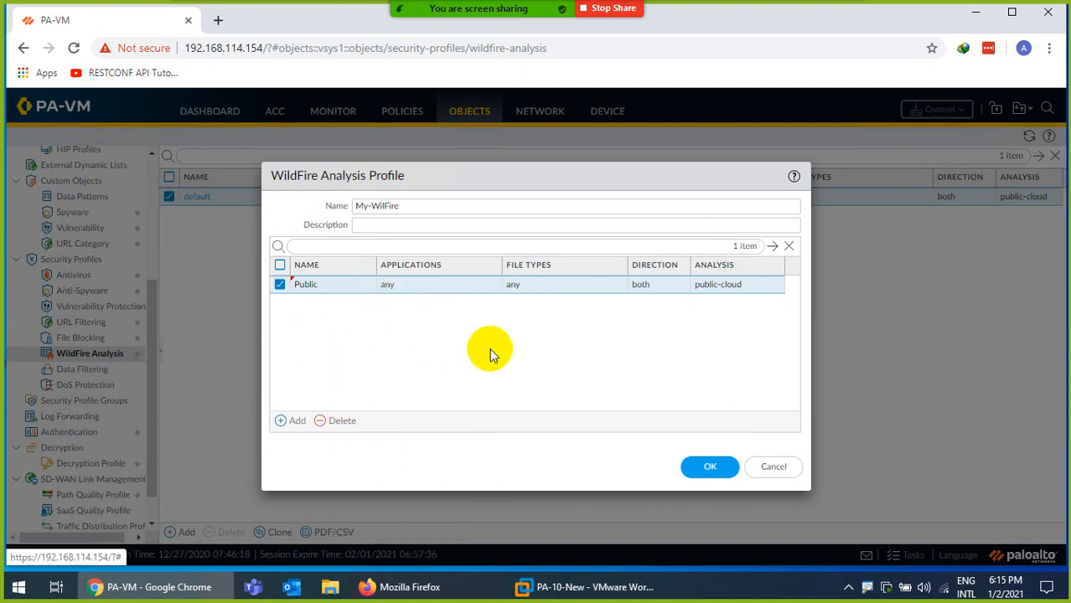
# Set the Public rule's file type to pdf and direction to both, then add a second rule
pyautogui.click(517, 286)
pyautogui.click(531, 392)
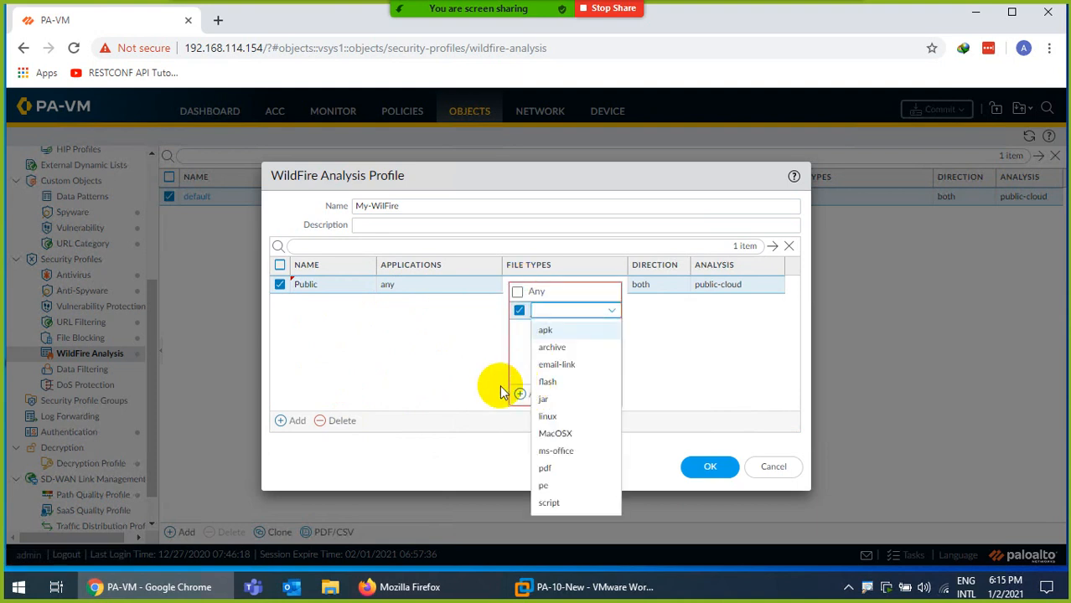
pyautogui.click(545, 469)
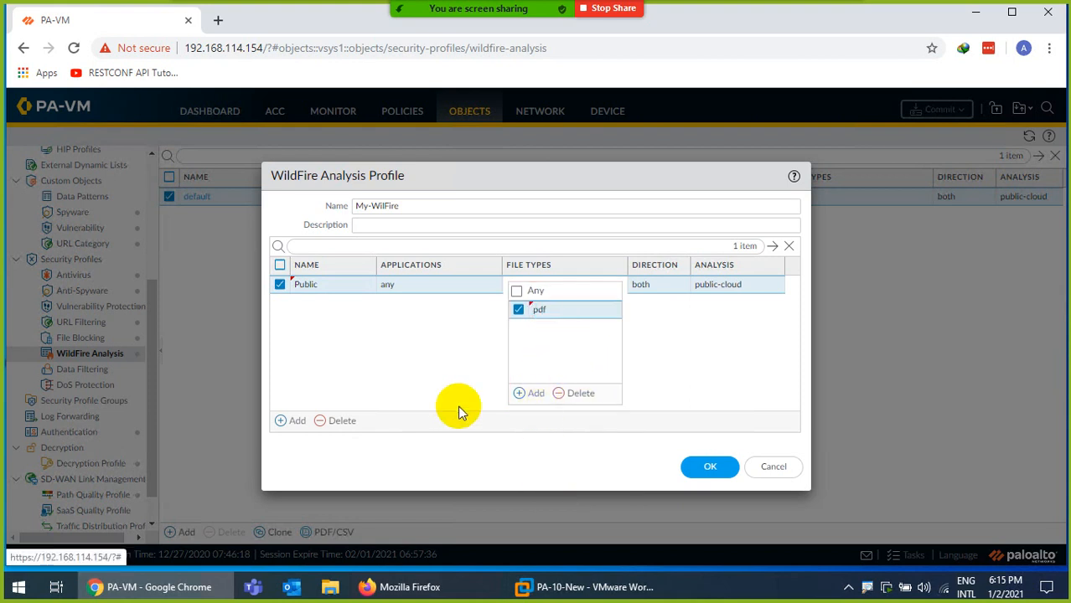
pyautogui.click(414, 405)
pyautogui.click(643, 287)
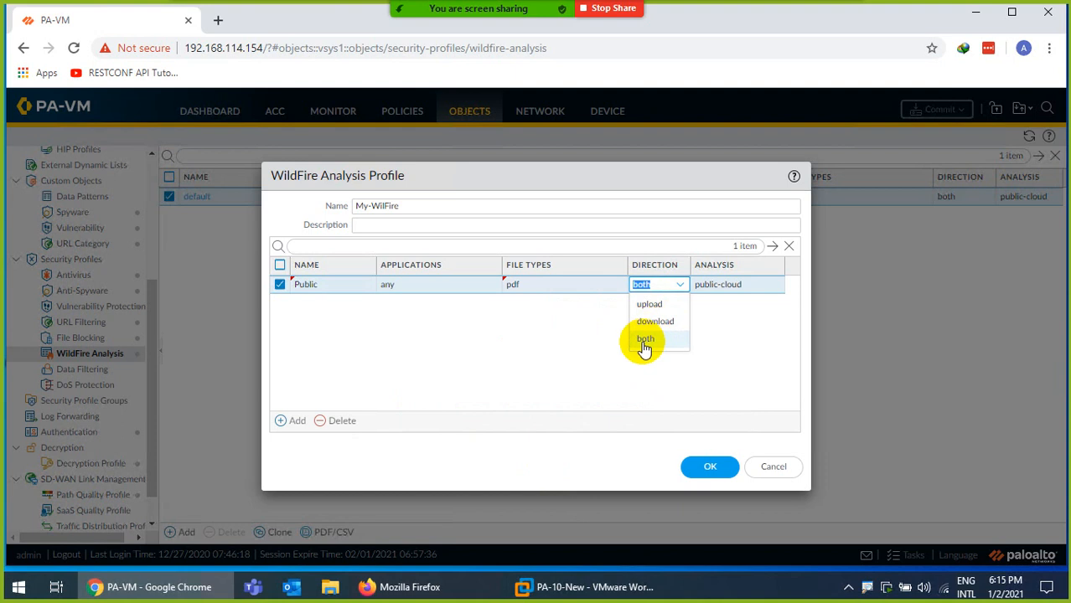
pyautogui.click(643, 340)
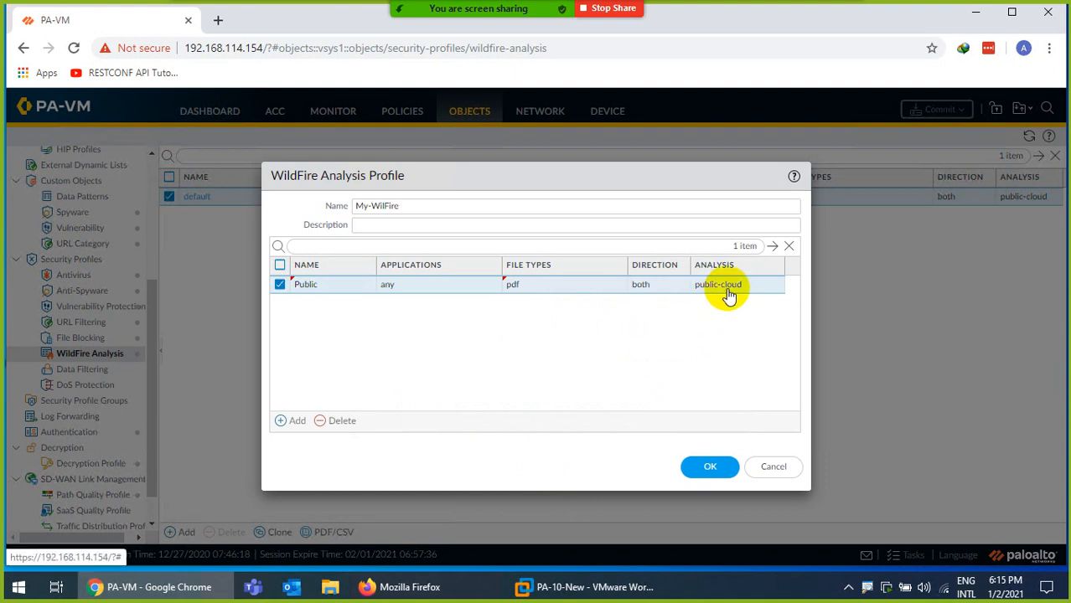
pyautogui.click(296, 423)
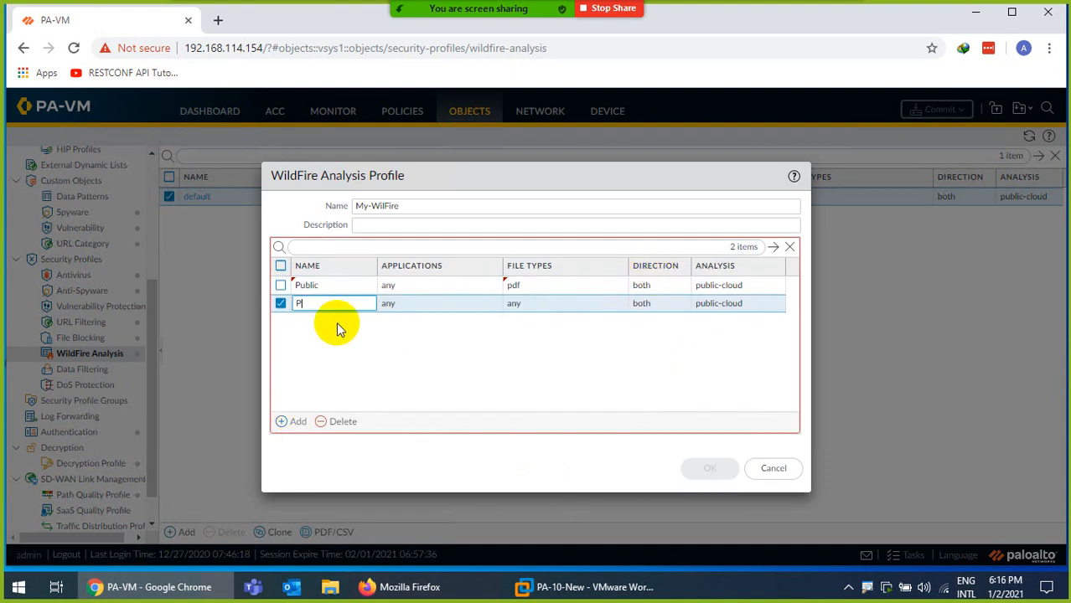
# Name the second rule Pivate and set its file type to pe instead of Any
pyautogui.write('Pivate')
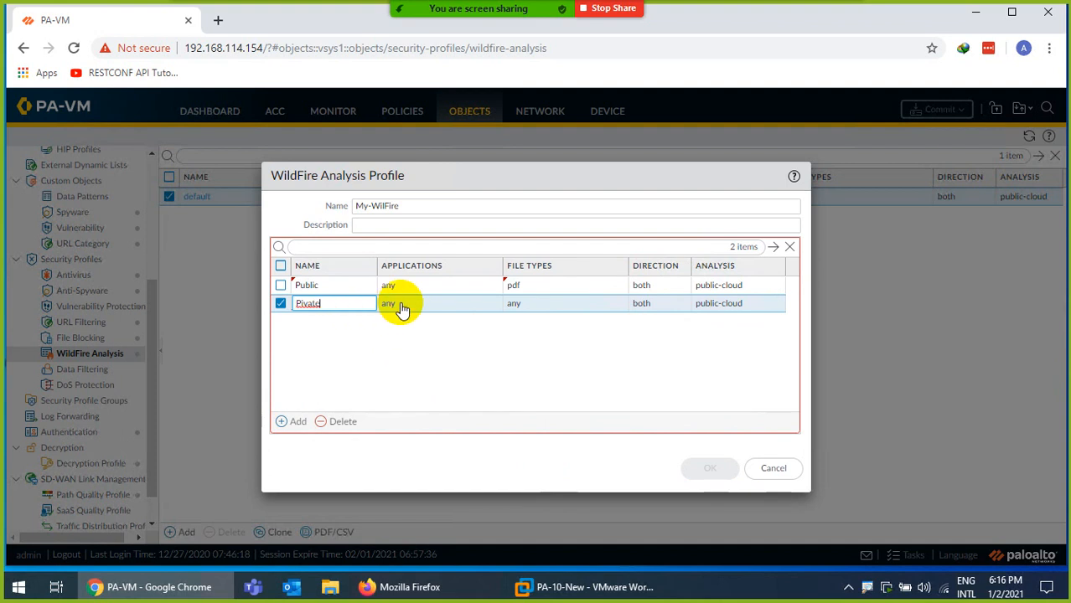
pyautogui.click(515, 305)
pyautogui.click(517, 307)
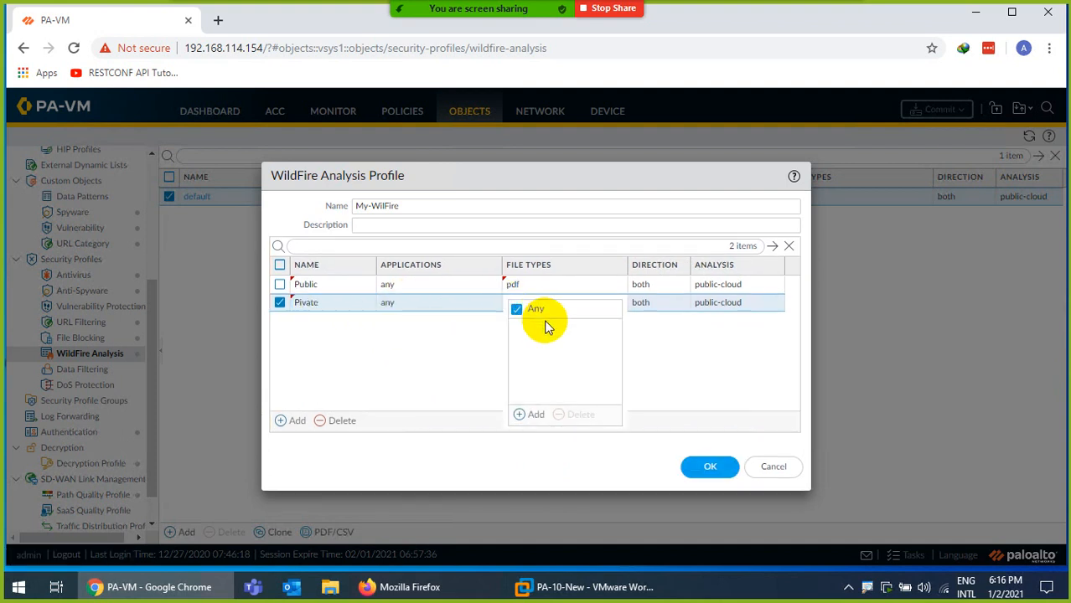
pyautogui.click(536, 311)
pyautogui.click(535, 414)
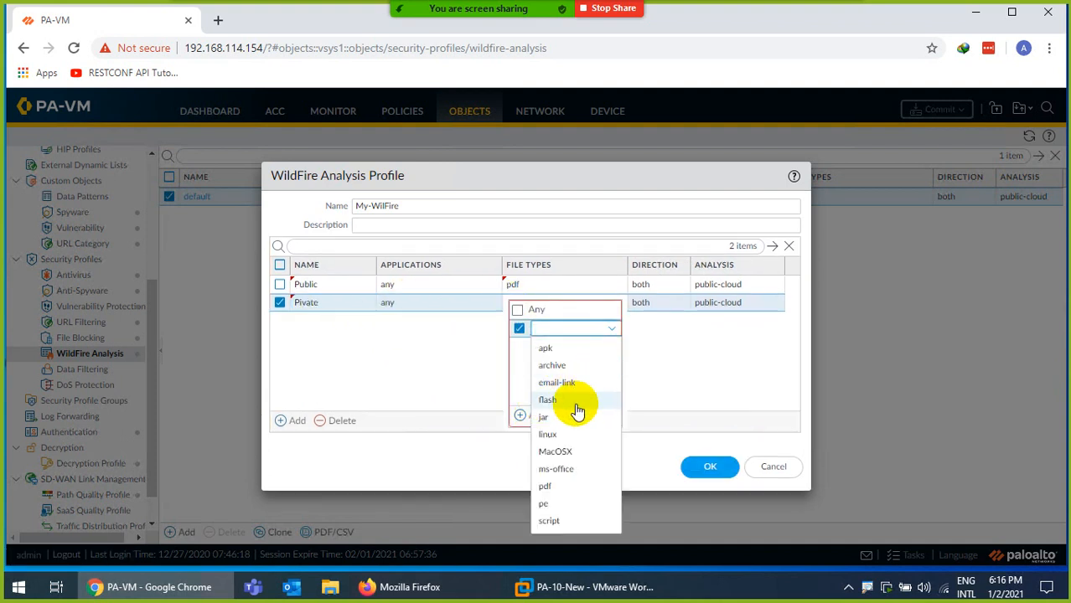
pyautogui.click(556, 504)
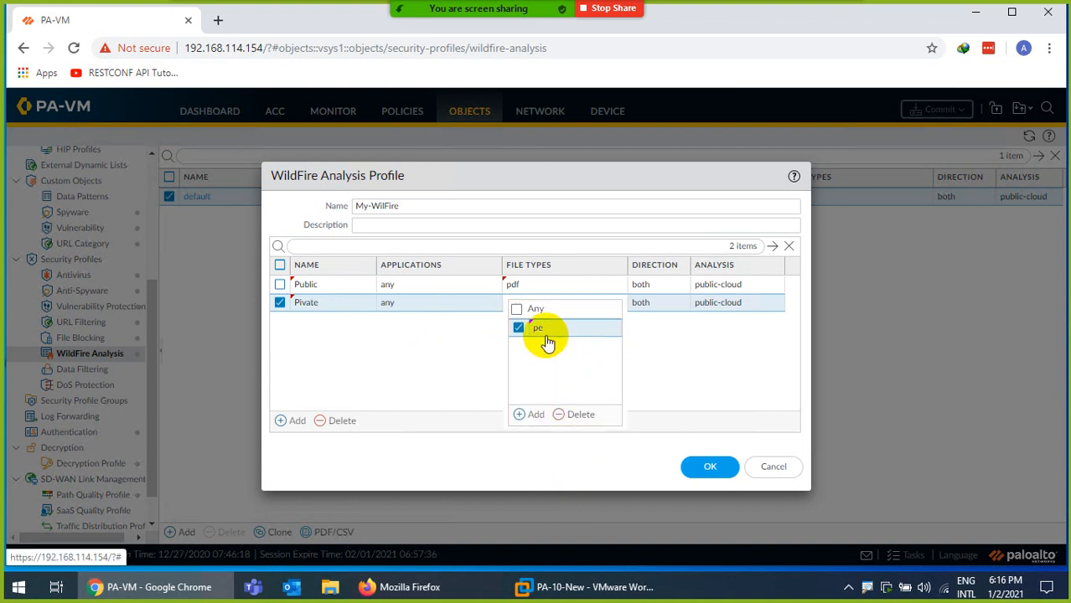
pyautogui.click(654, 359)
pyautogui.click(536, 304)
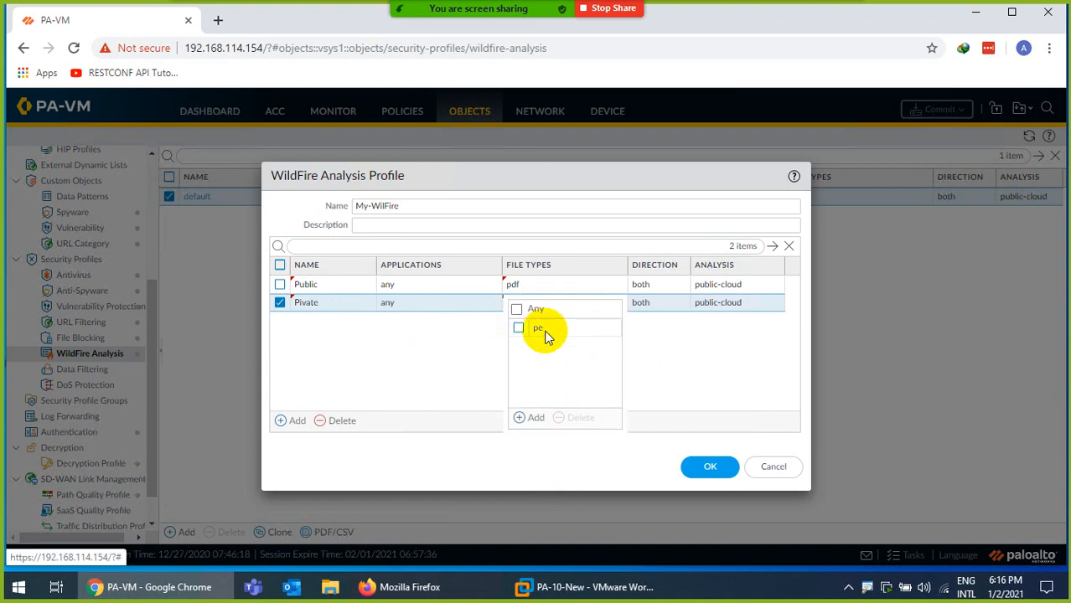
pyautogui.click(535, 418)
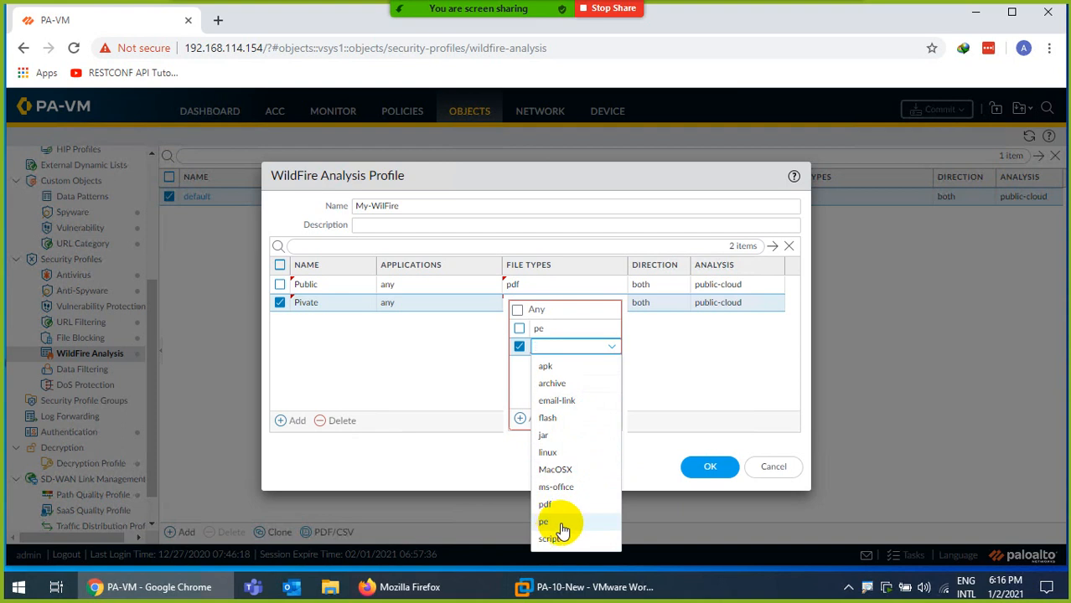
pyautogui.click(673, 358)
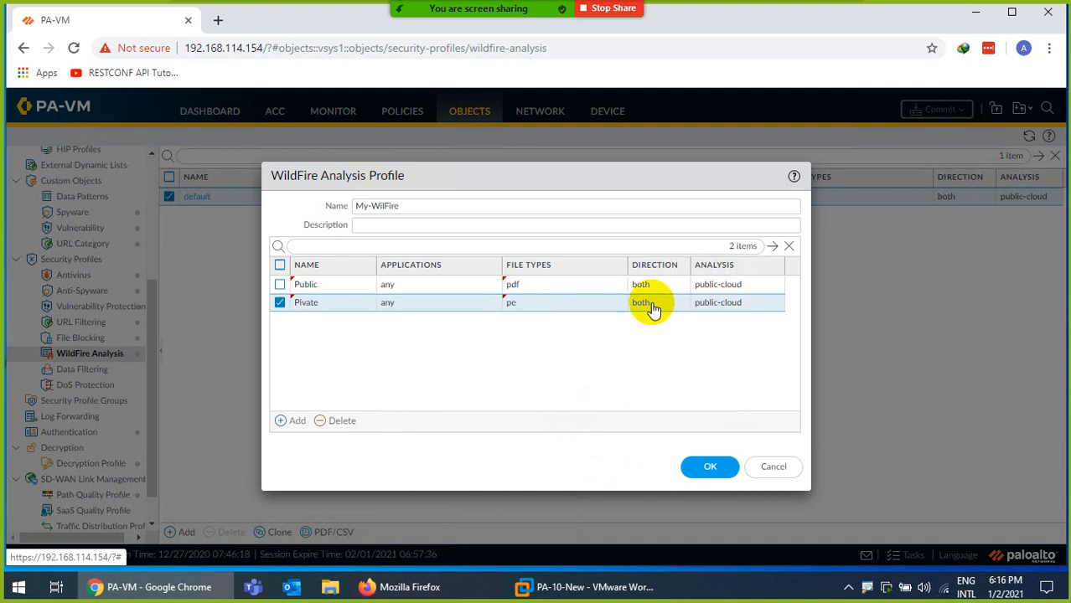
# Keep public-cloud as the Pivate rule's analysis location and save the My-WilFire profile
pyautogui.click(714, 303)
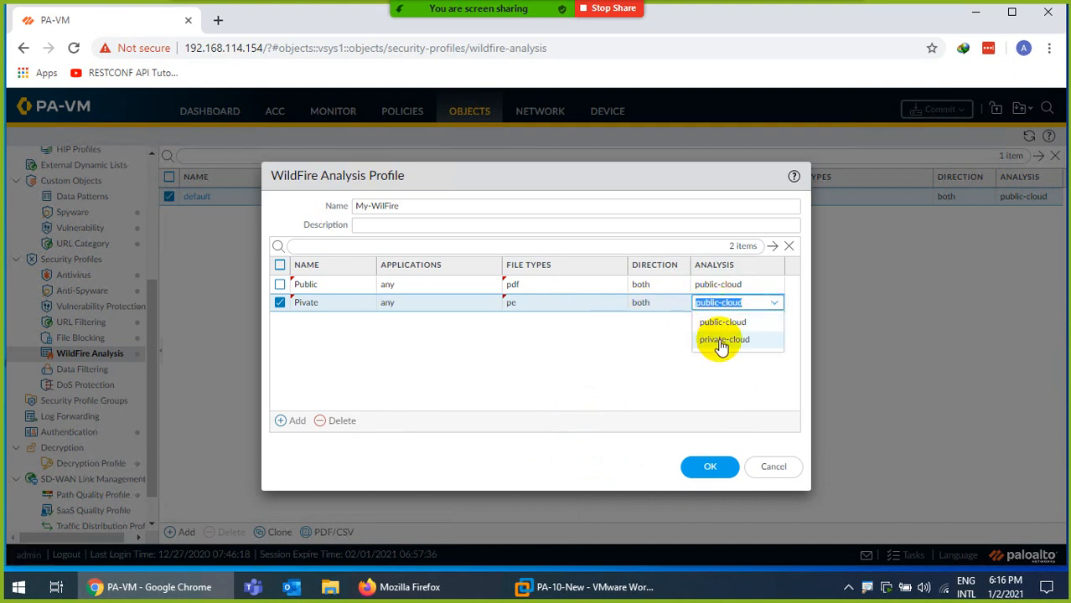
pyautogui.click(589, 343)
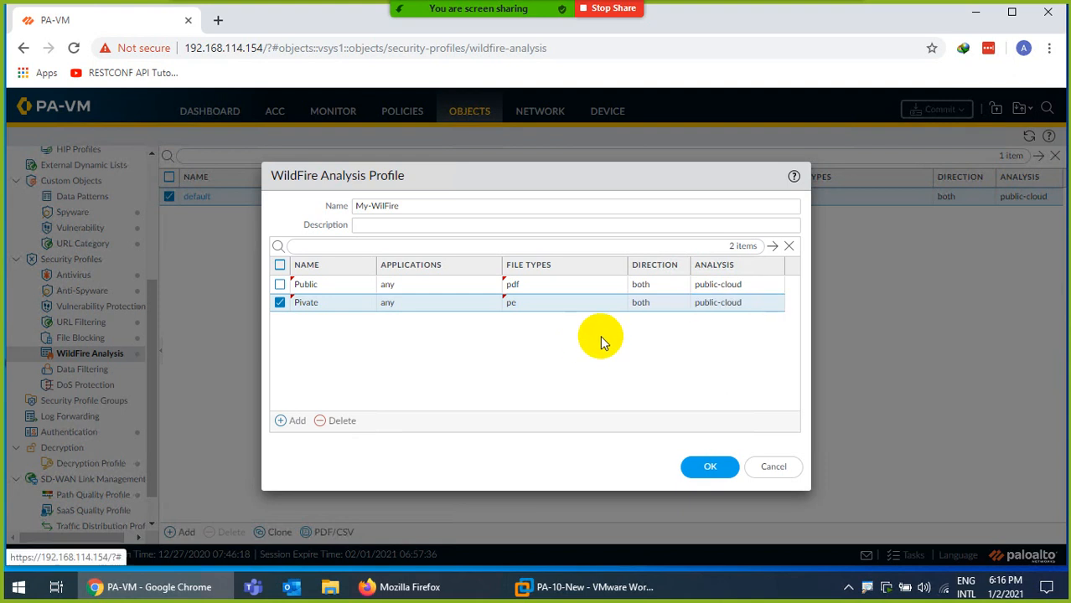
pyautogui.click(708, 303)
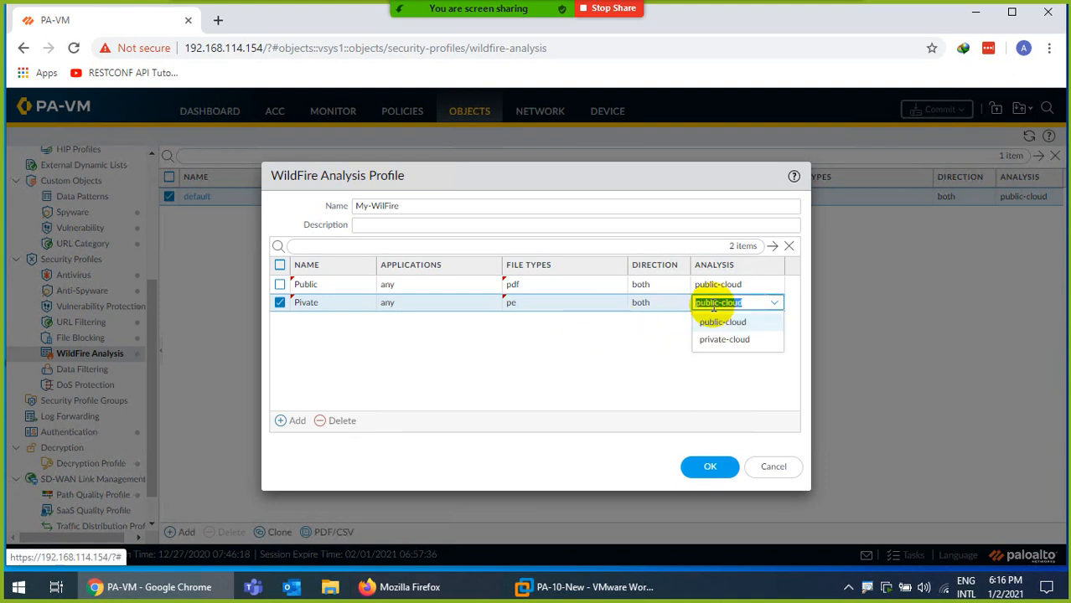
pyautogui.click(655, 353)
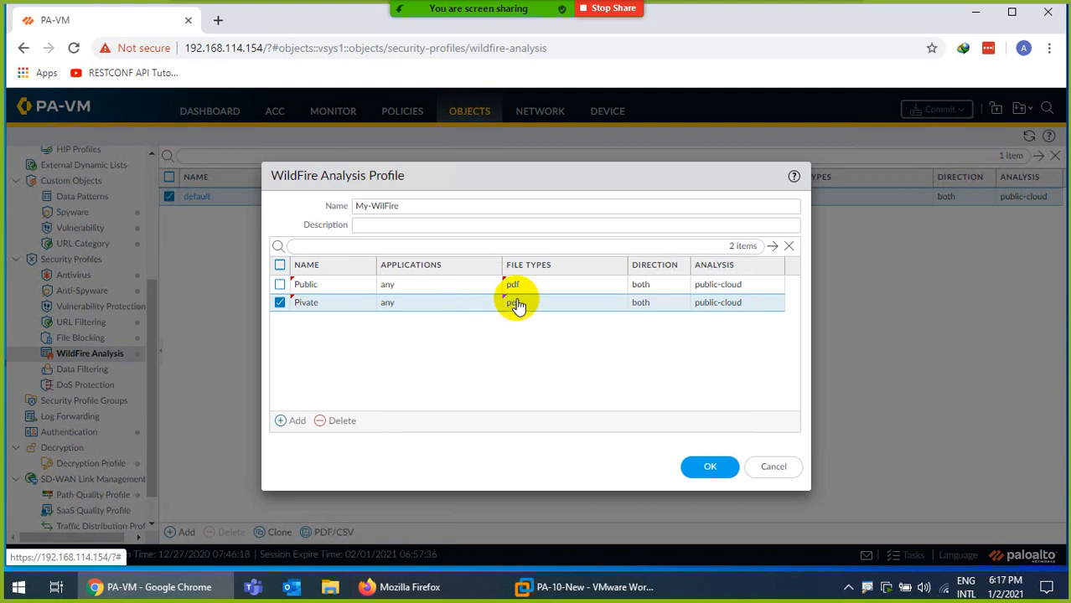
pyautogui.click(710, 470)
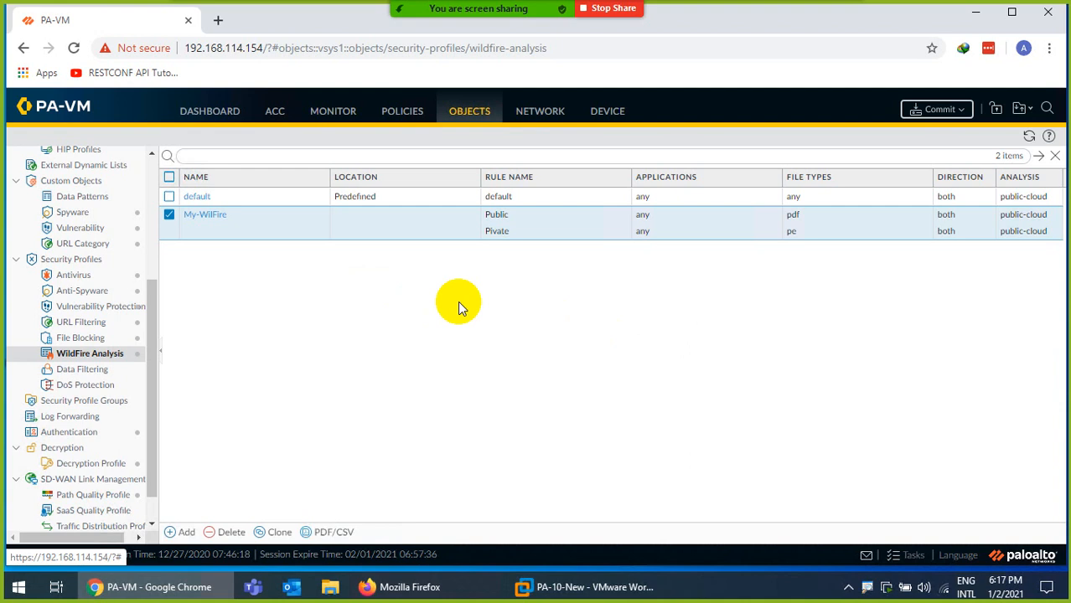
# In Firefox, search Google for 'wildfire palo', open the first result, and go back
pyautogui.click(415, 587)
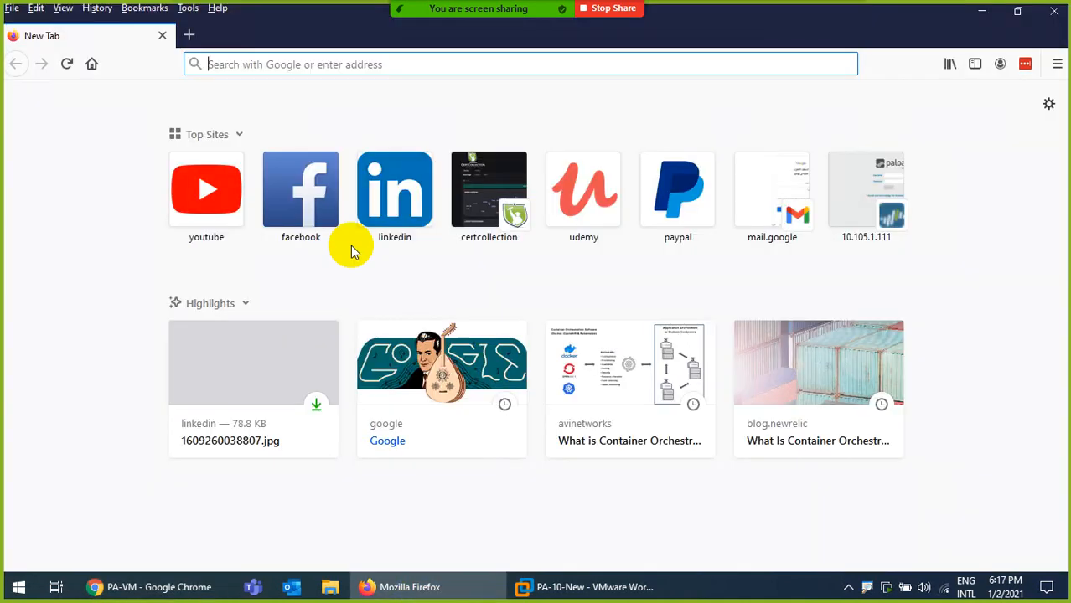
pyautogui.write('wi')
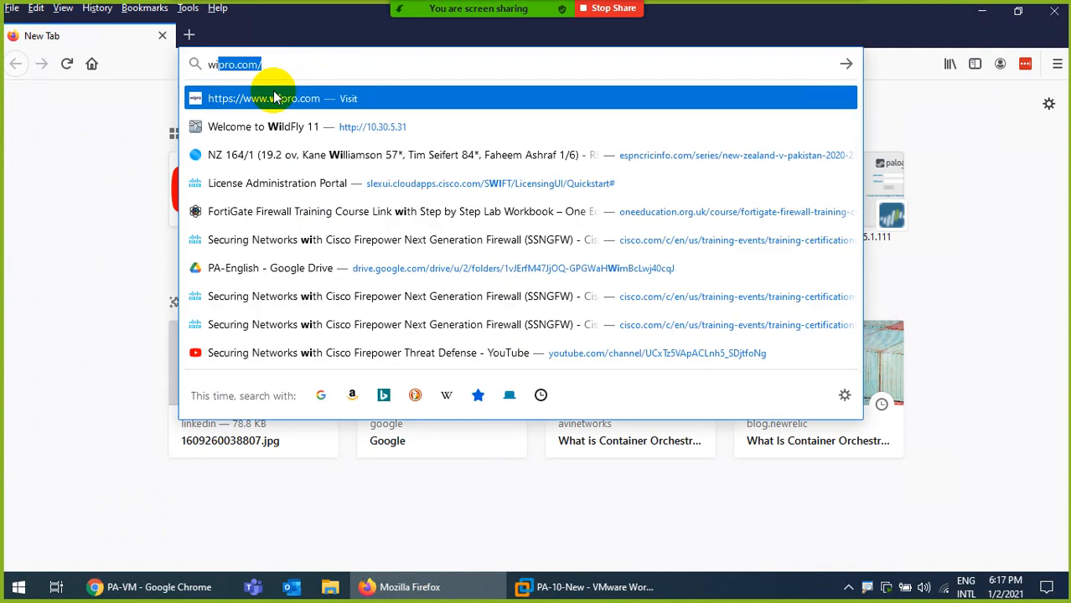
pyautogui.write('ldf')
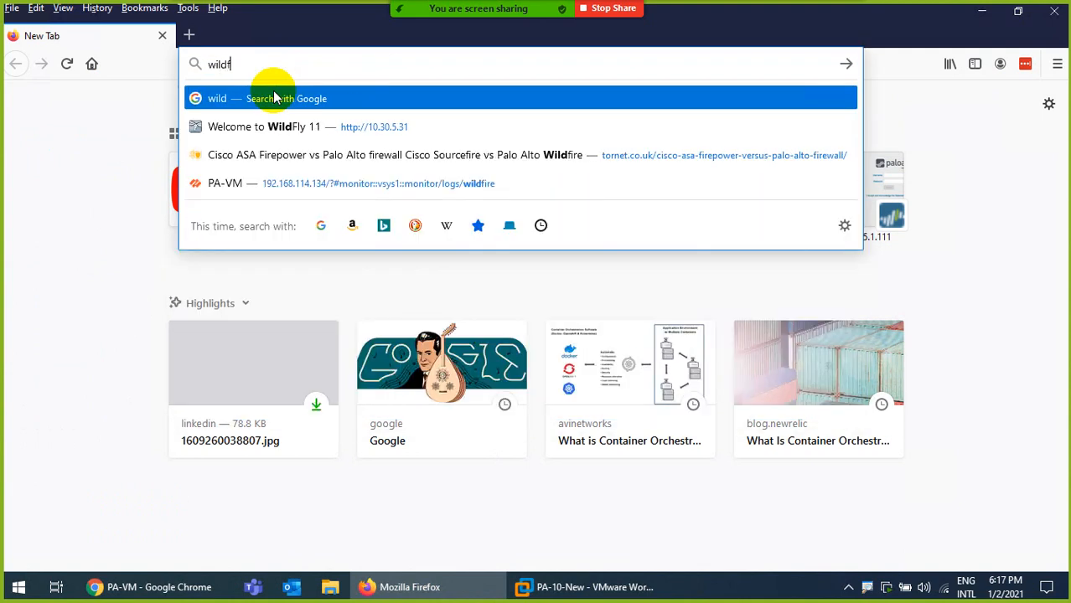
pyautogui.write('ire')
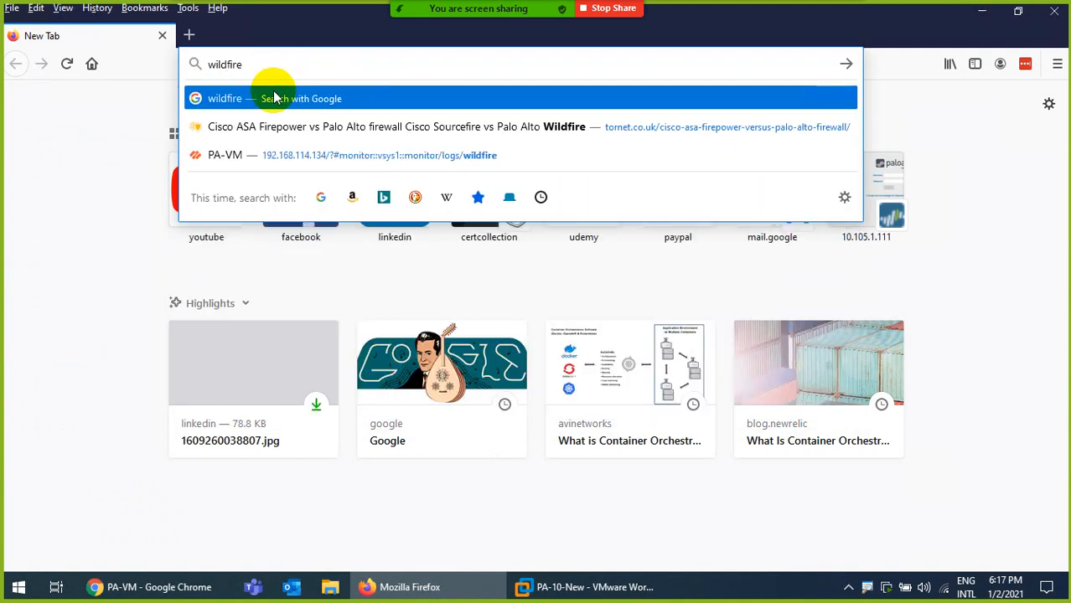
pyautogui.write(' palo')
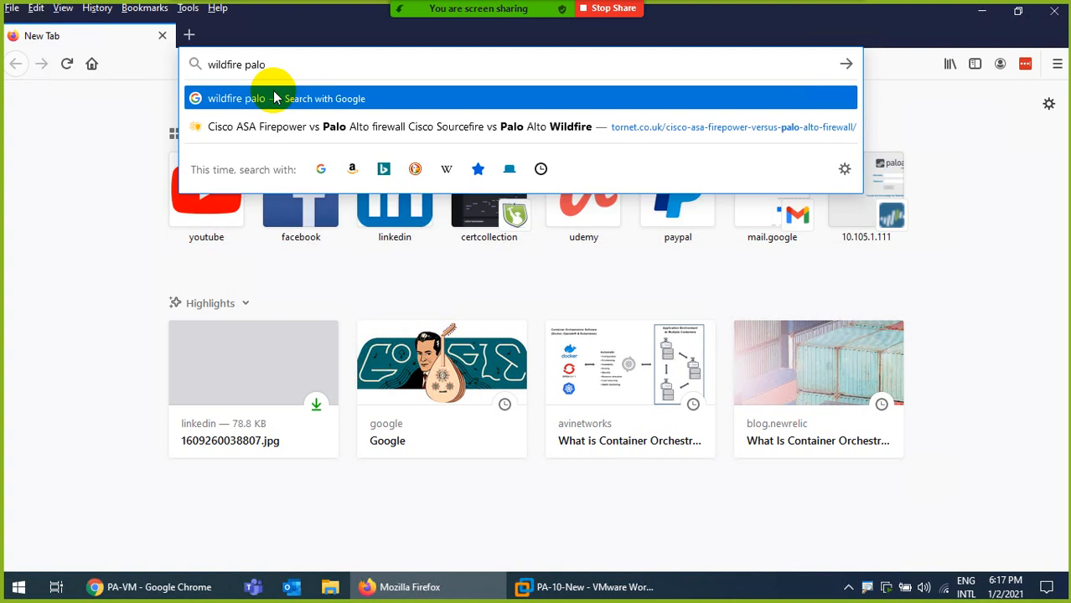
pyautogui.press('Return')
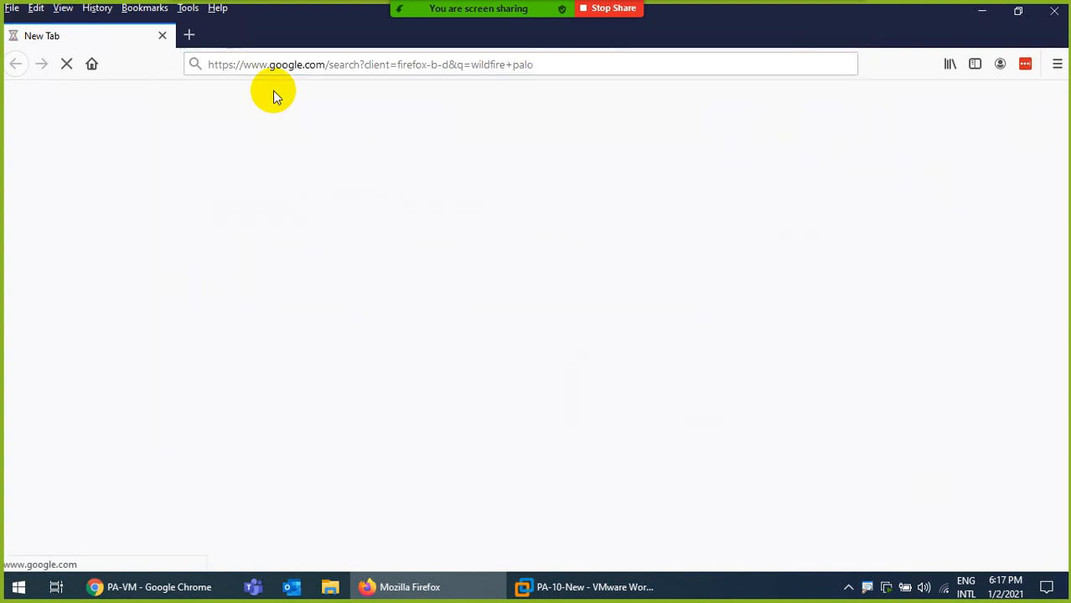
pyautogui.click(280, 253)
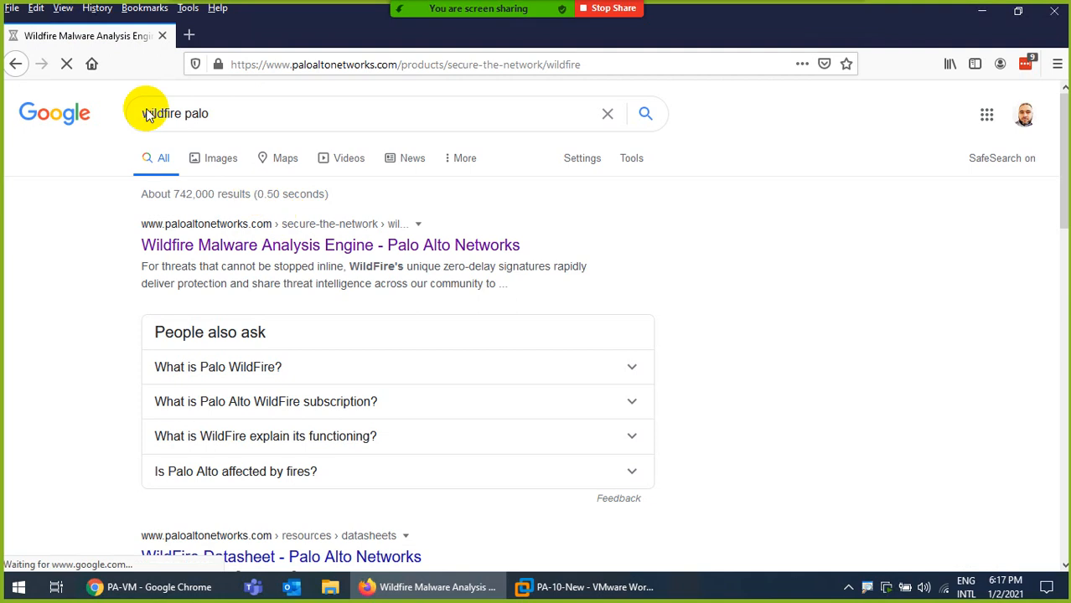
pyautogui.click(91, 63)
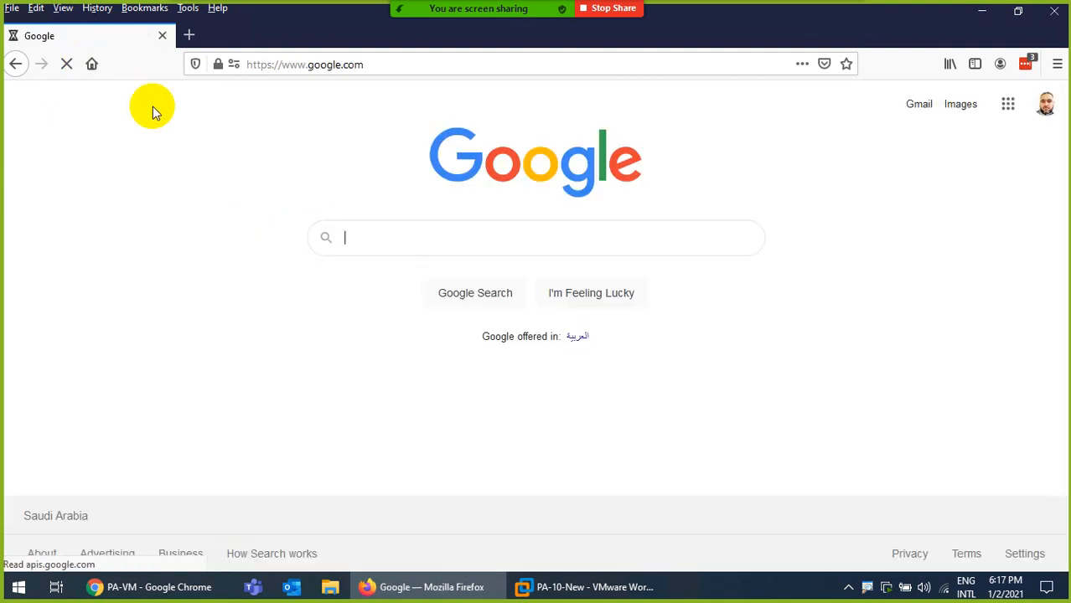
# Search Google for 'wildfire palo login' via the autocomplete suggestion
pyautogui.write('wild')
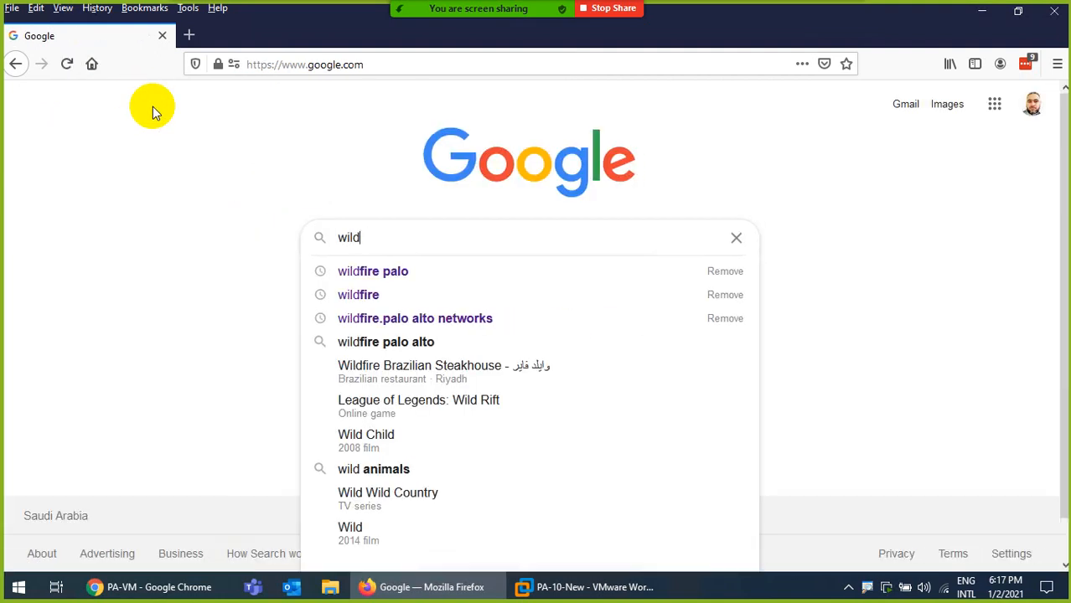
pyautogui.press('Down')
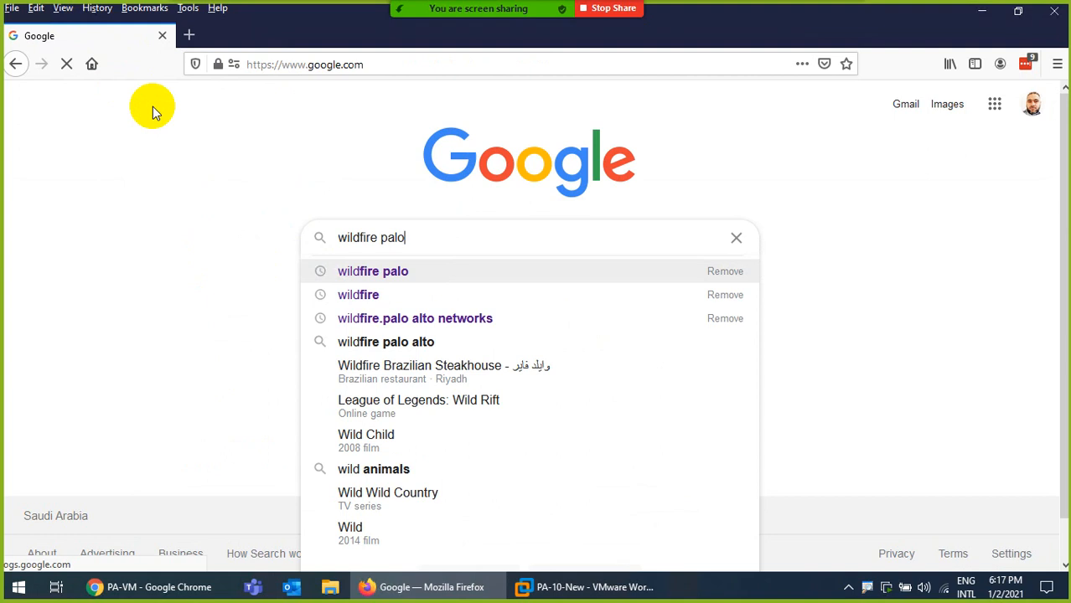
pyautogui.write('lo')
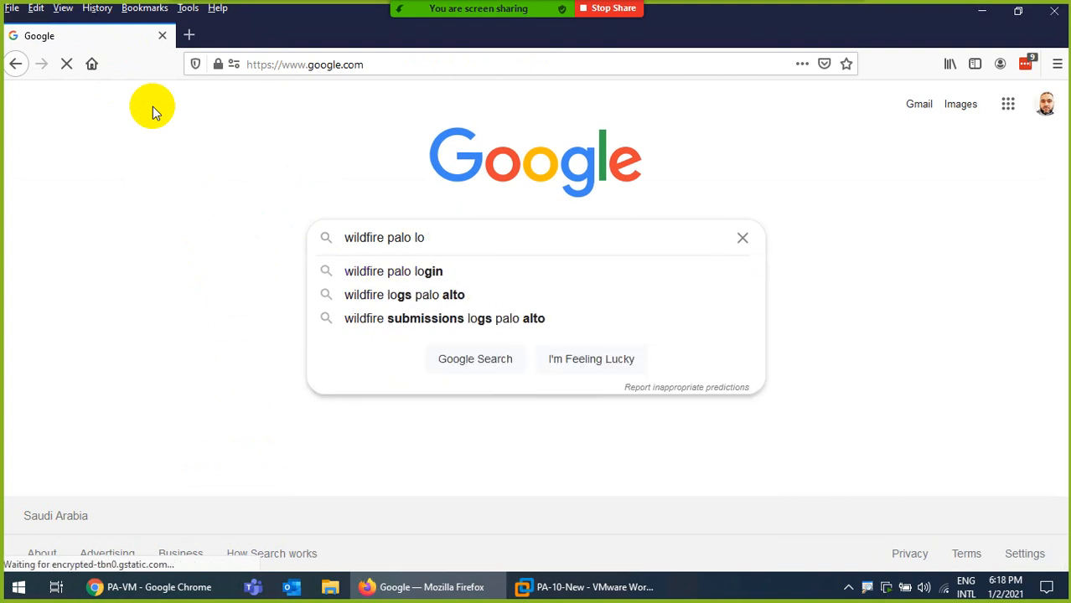
pyautogui.press('Down')
pyautogui.press('Return')
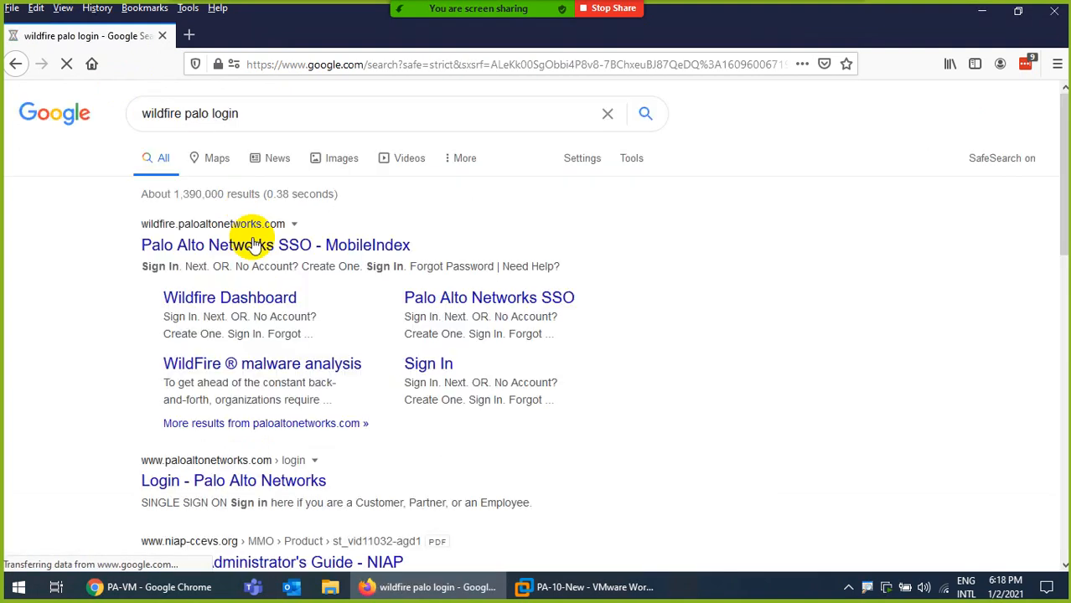
# Sign in through the Palo Alto Networks SSO result to reach the WildFire Portal dashboard
pyautogui.click(227, 251)
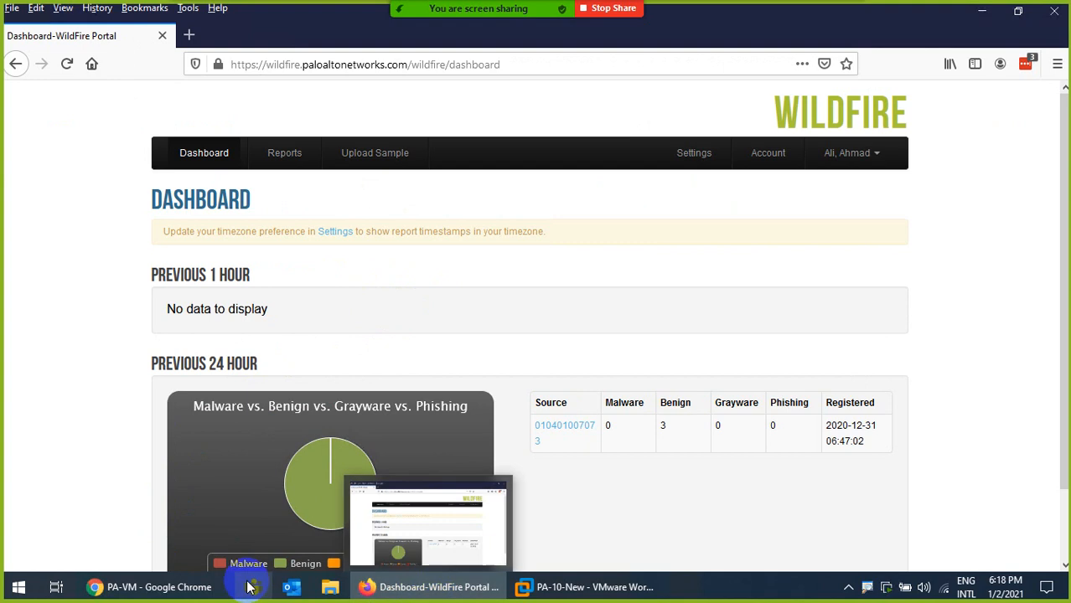
# Return to the PA-VM Chrome window and open Device > Dynamic Updates
pyautogui.click(201, 587)
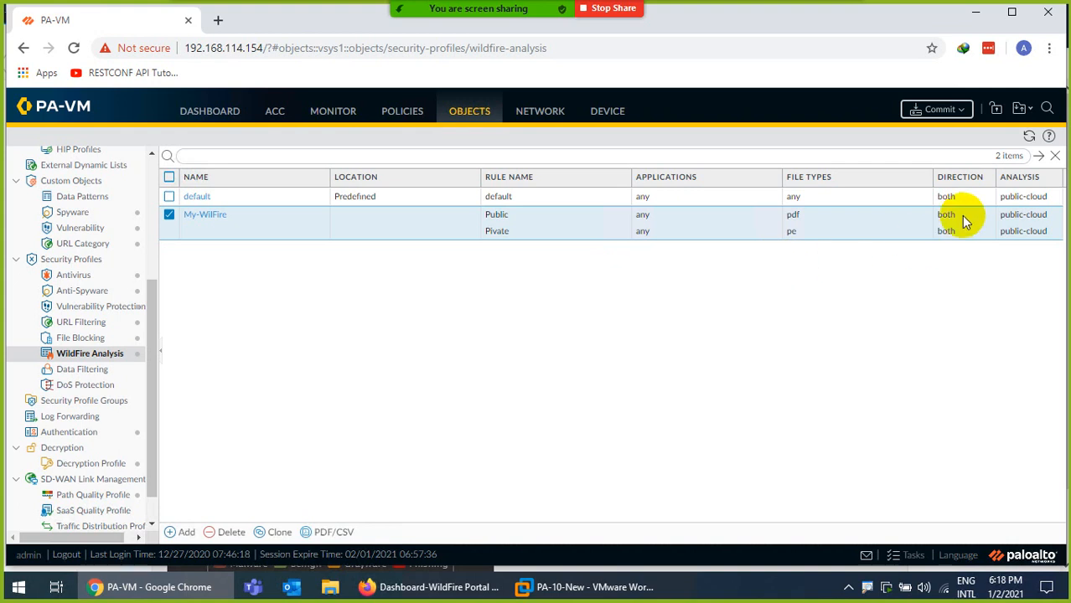
pyautogui.click(594, 111)
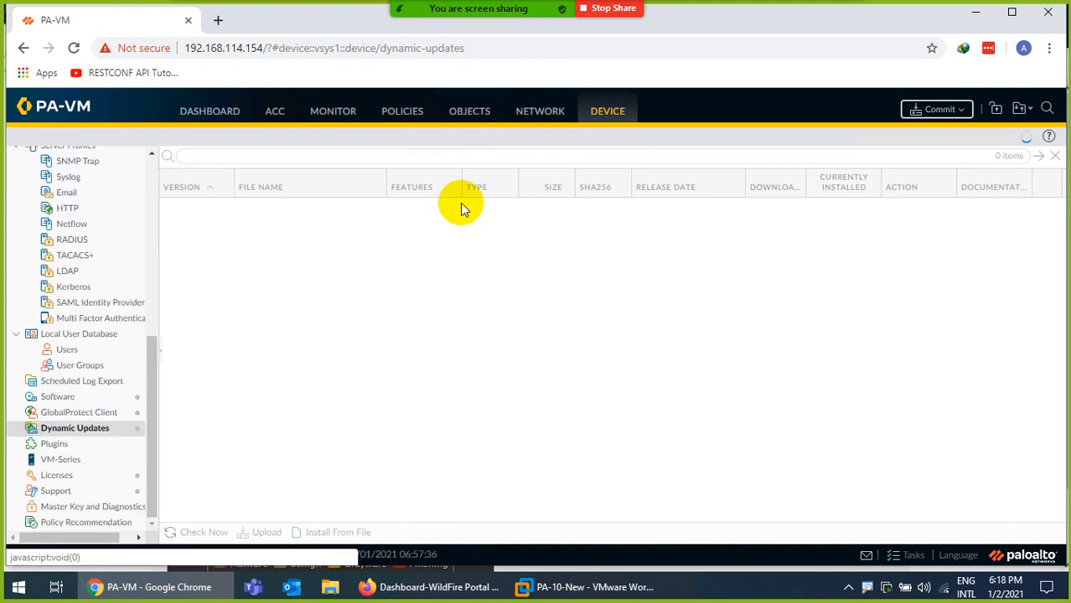
# Open Device Setup > WildFire General Settings and select the wildfire.paloaltonetworks.com cloud address
pyautogui.scroll(8, 144, 276)
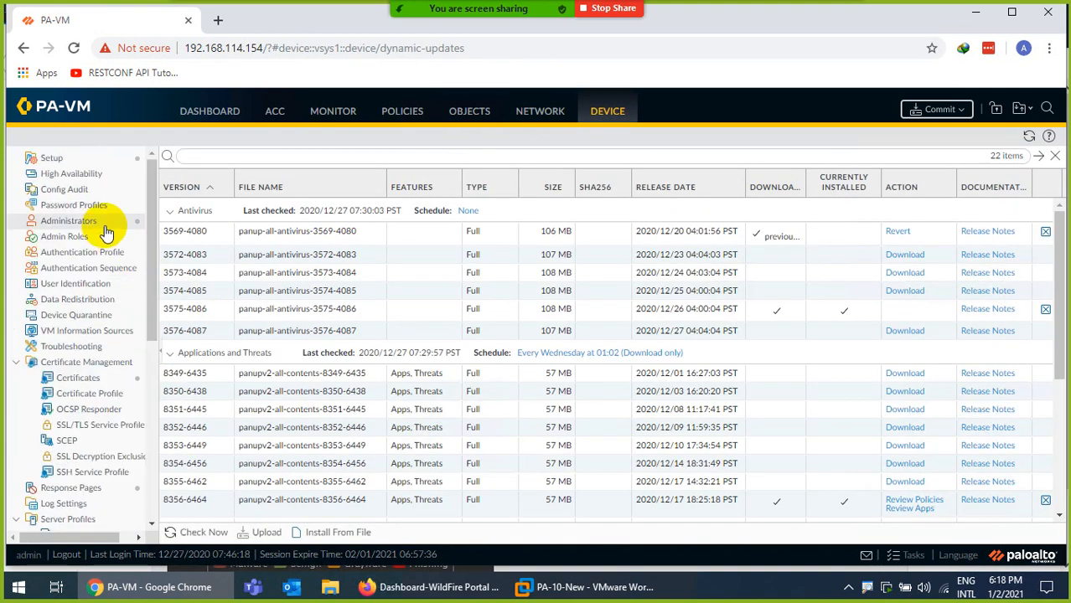
pyautogui.click(51, 160)
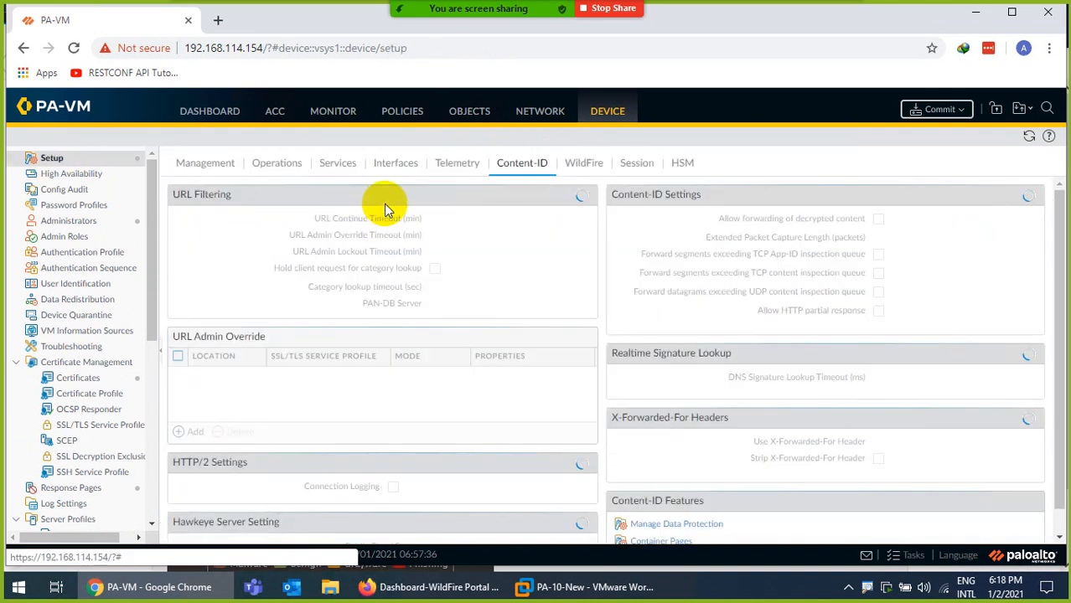
pyautogui.click(589, 166)
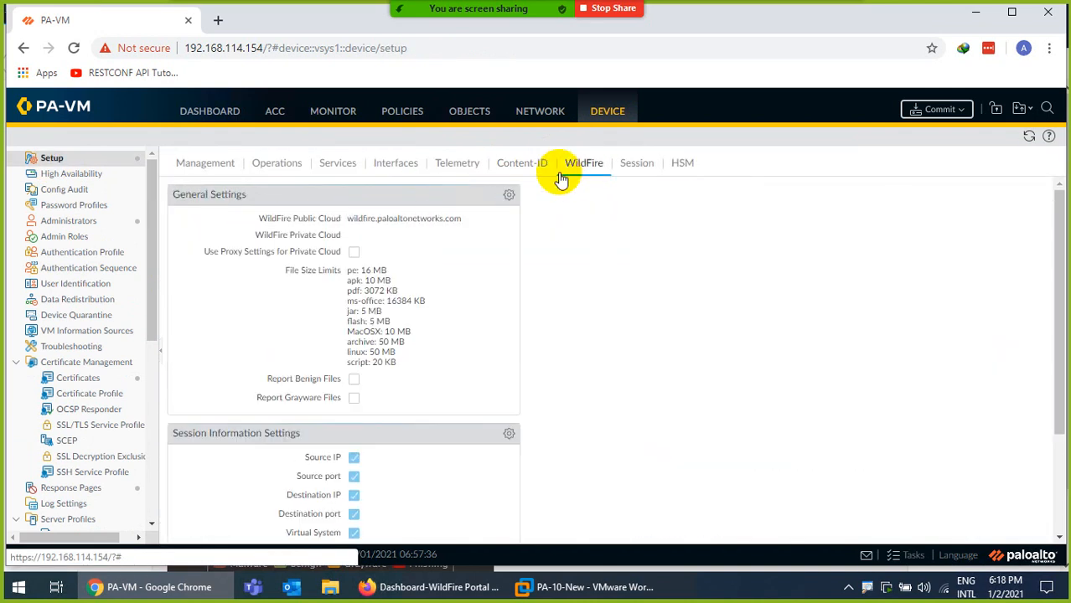
pyautogui.click(508, 195)
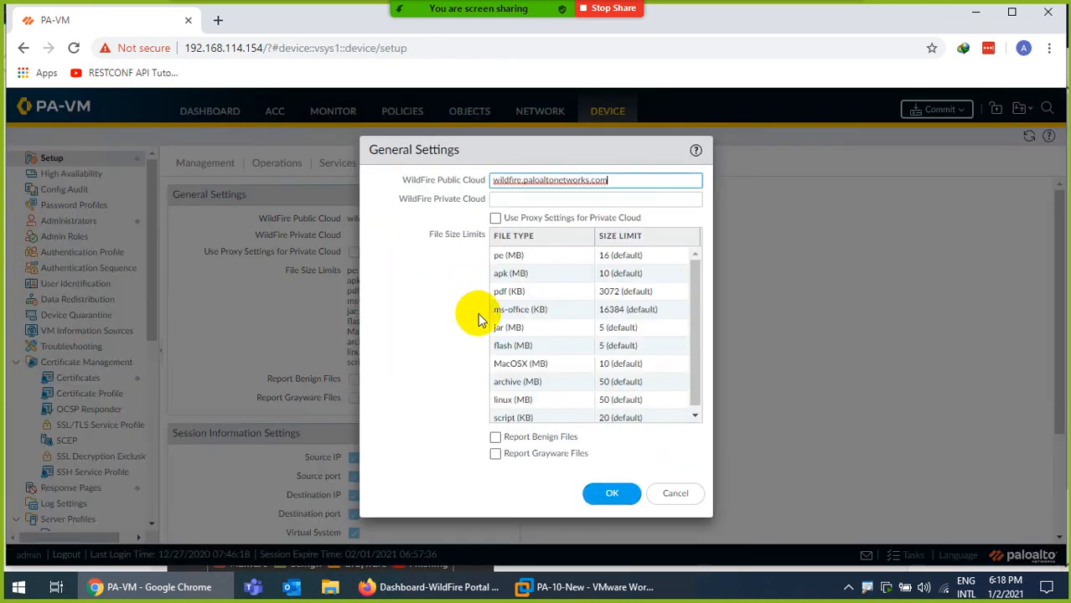
pyautogui.moveTo(620, 178); pyautogui.dragTo(455, 180)
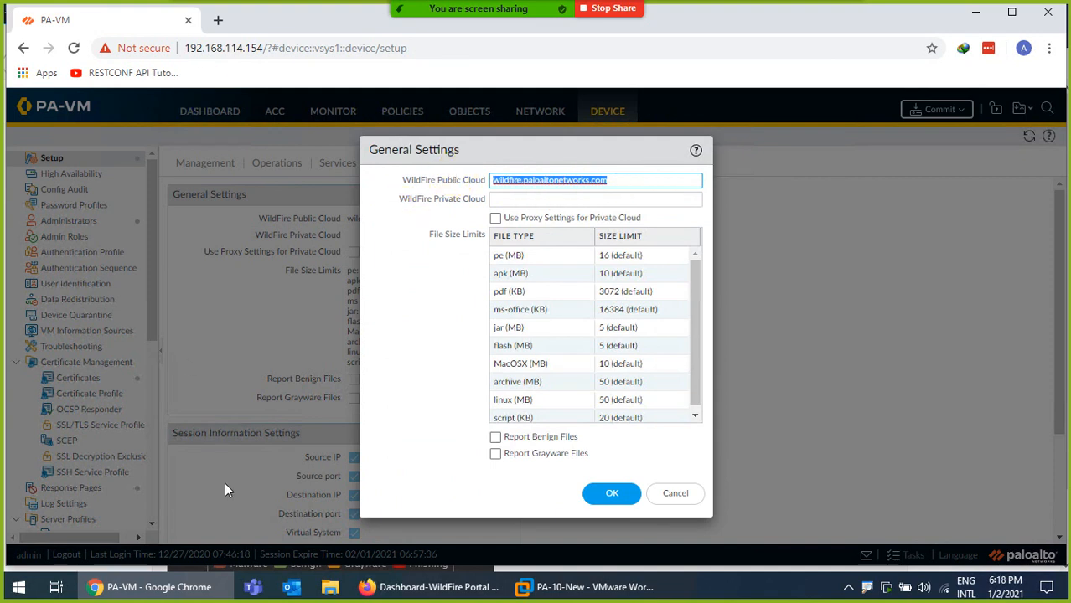
# Check the WildFire portal dashboard, then cancel the General Settings dialog without saving
pyautogui.click(382, 586)
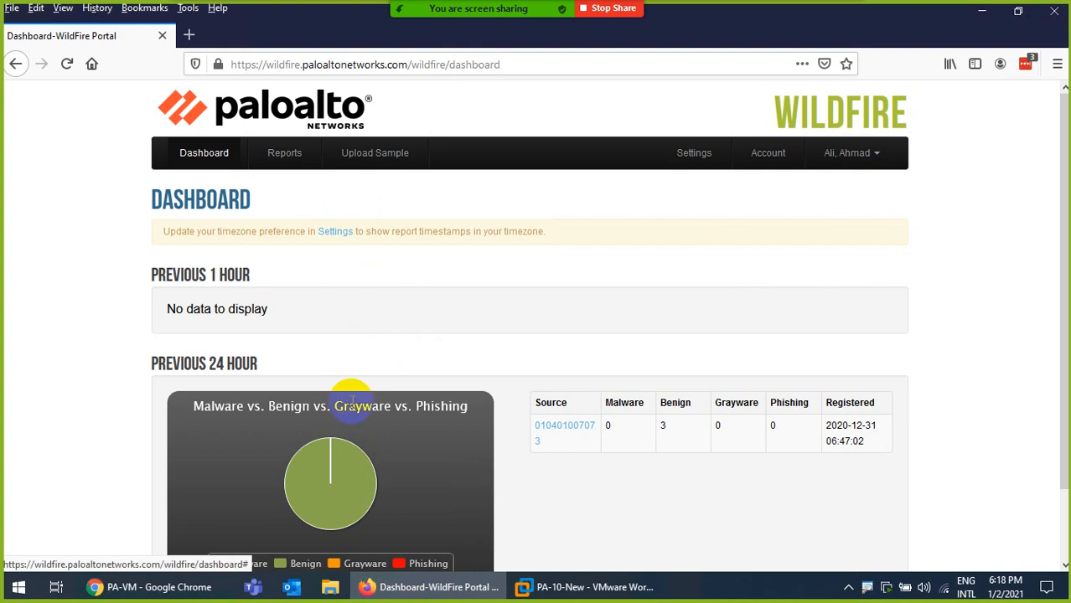
pyautogui.click(432, 587)
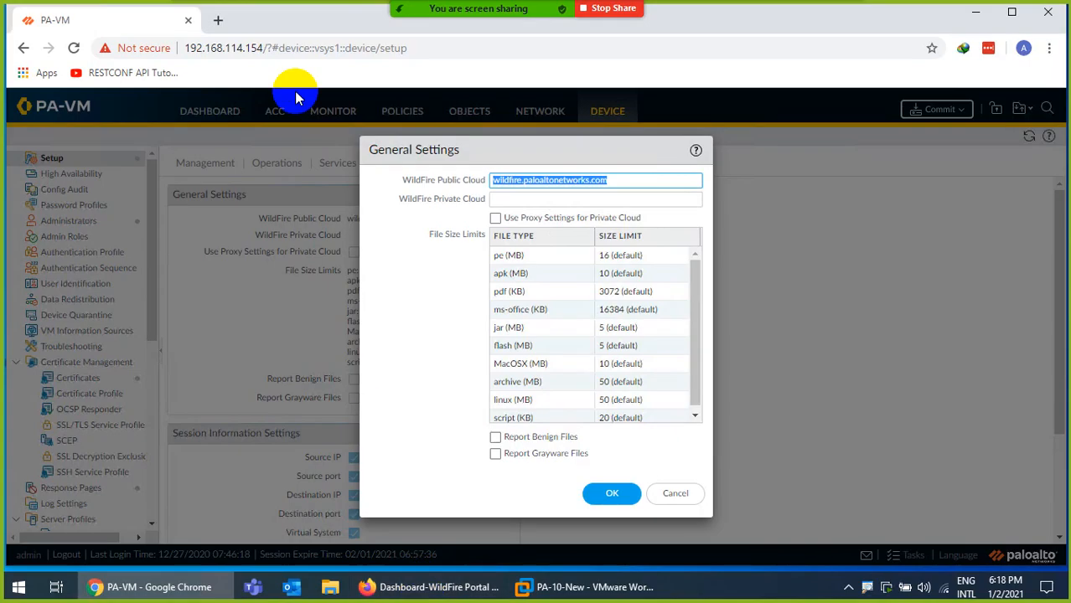
pyautogui.click(675, 492)
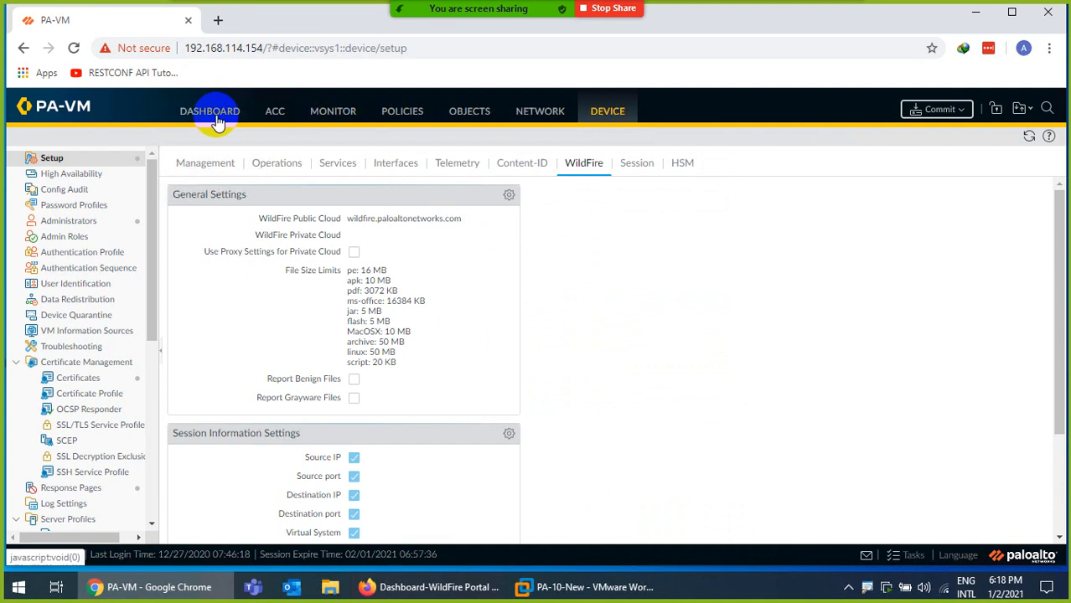
# Copy the Serial # from the dashboard's General Information, then minimize Chrome
pyautogui.click(211, 112)
pyautogui.scroll(-15, 201, 318)
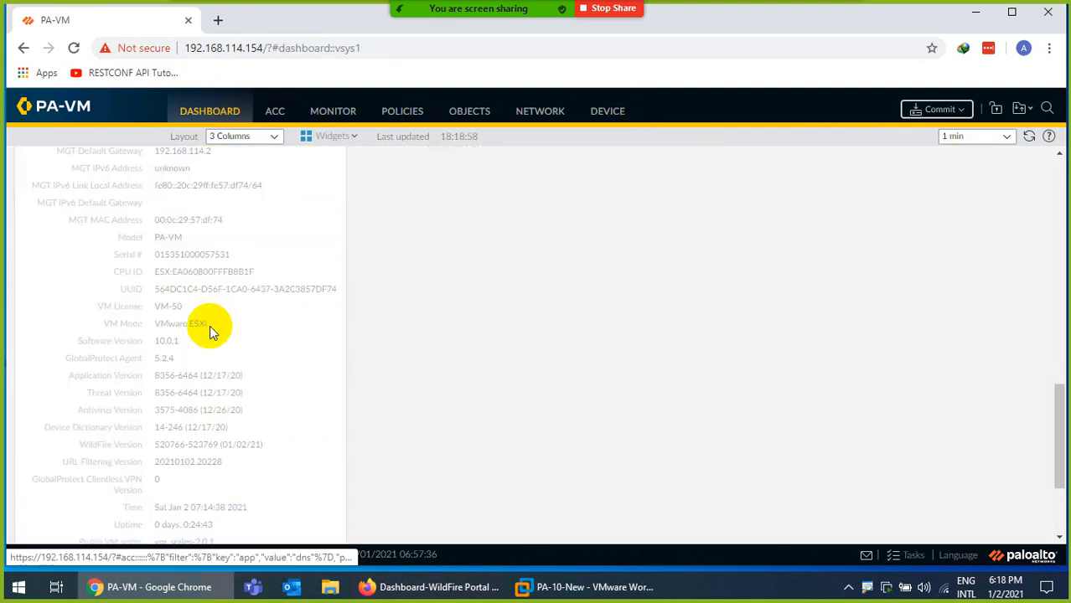
pyautogui.scroll(2, 196, 303)
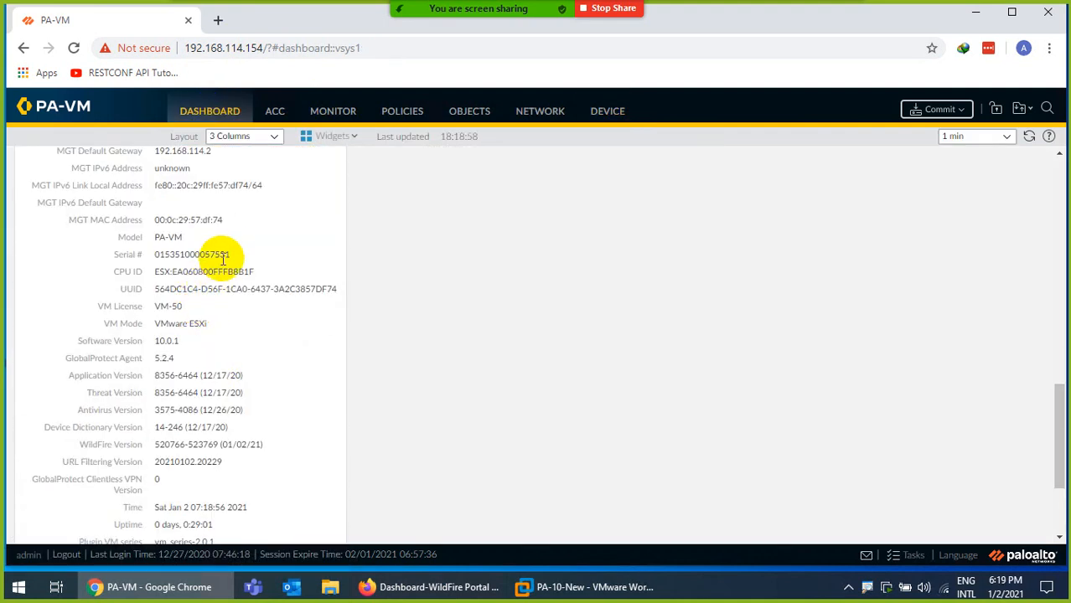
pyautogui.moveTo(235, 251); pyautogui.dragTo(158, 254)
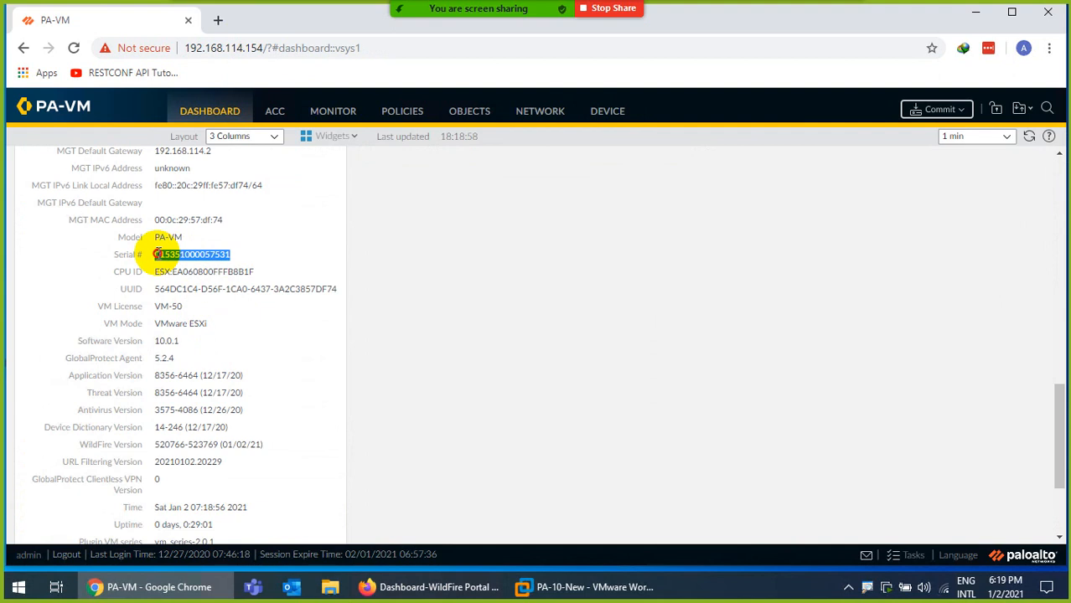
pyautogui.rightClick(210, 255)
pyautogui.click(219, 267)
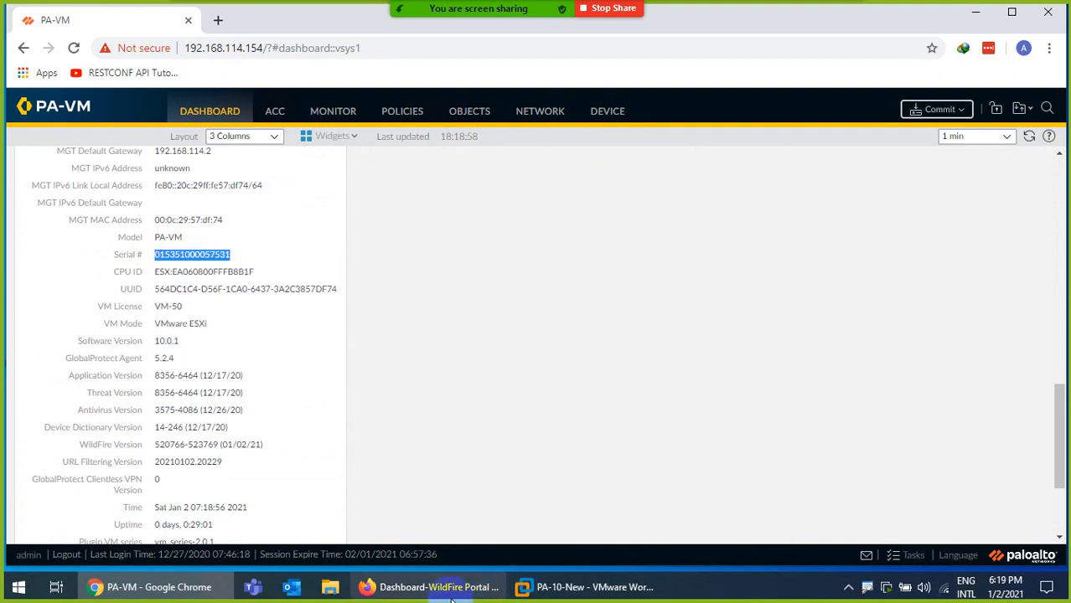
pyautogui.click(144, 588)
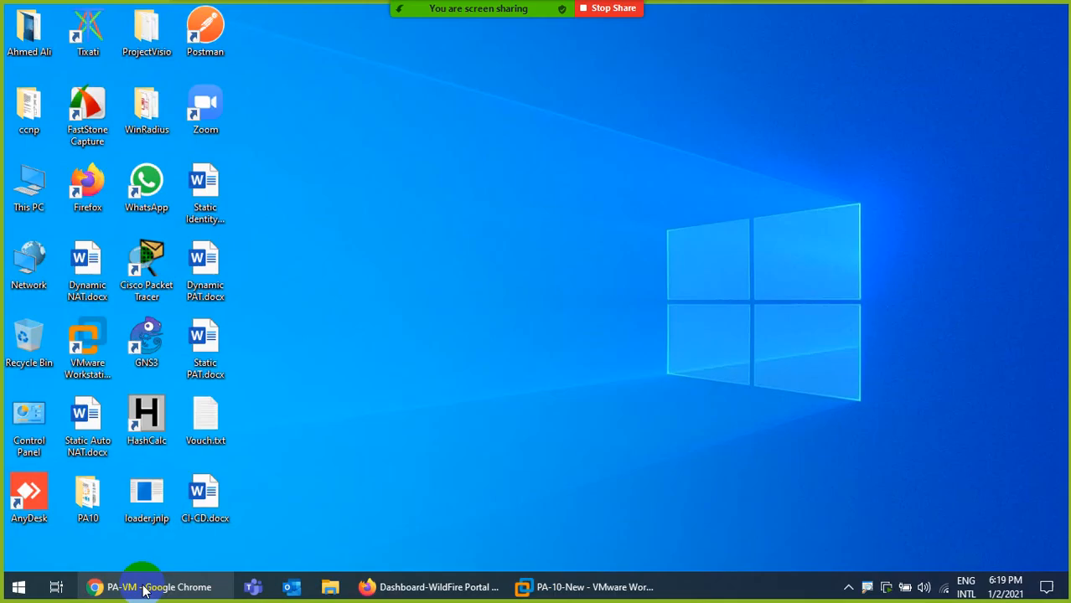
# Select the source serial on the WildFire dashboard, reload it, and open the source device's details
pyautogui.click(144, 588)
pyautogui.click(437, 586)
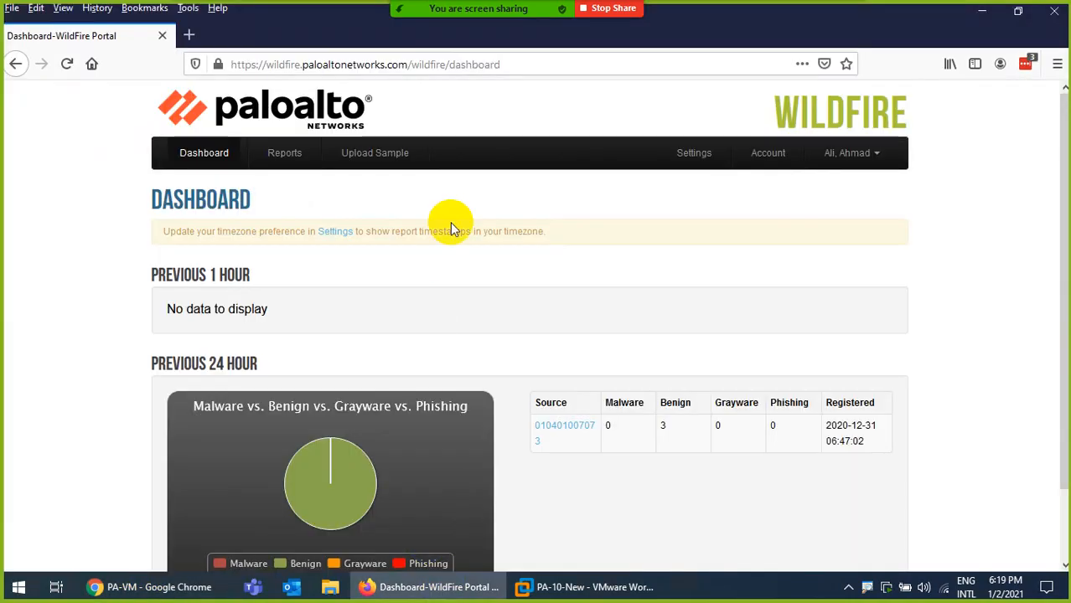
pyautogui.scroll(-2, 670, 409)
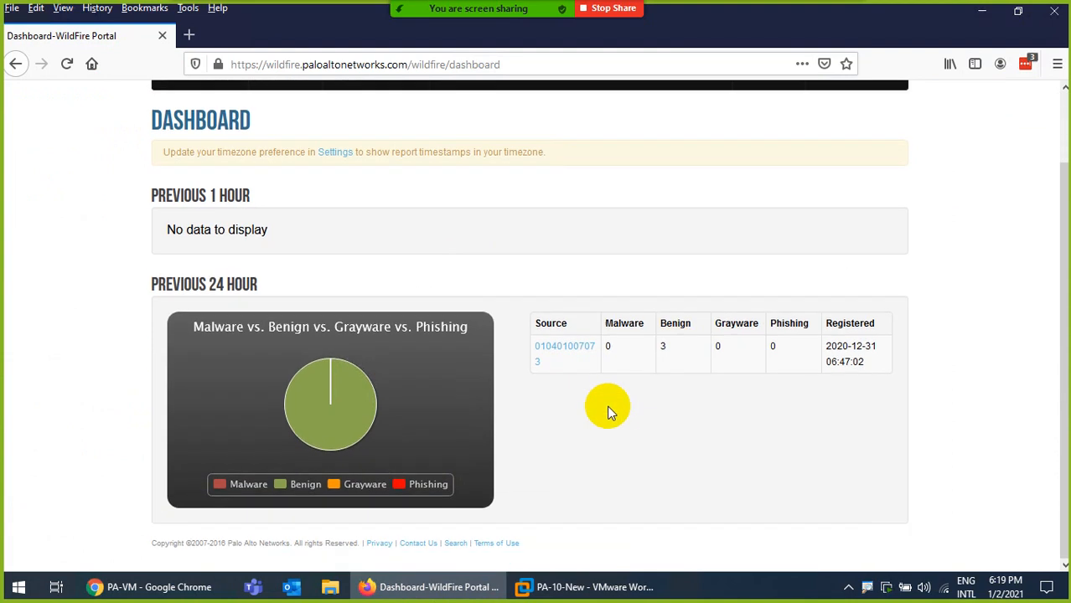
pyautogui.doubleClick(574, 360)
pyautogui.scroll(2, 419, 268)
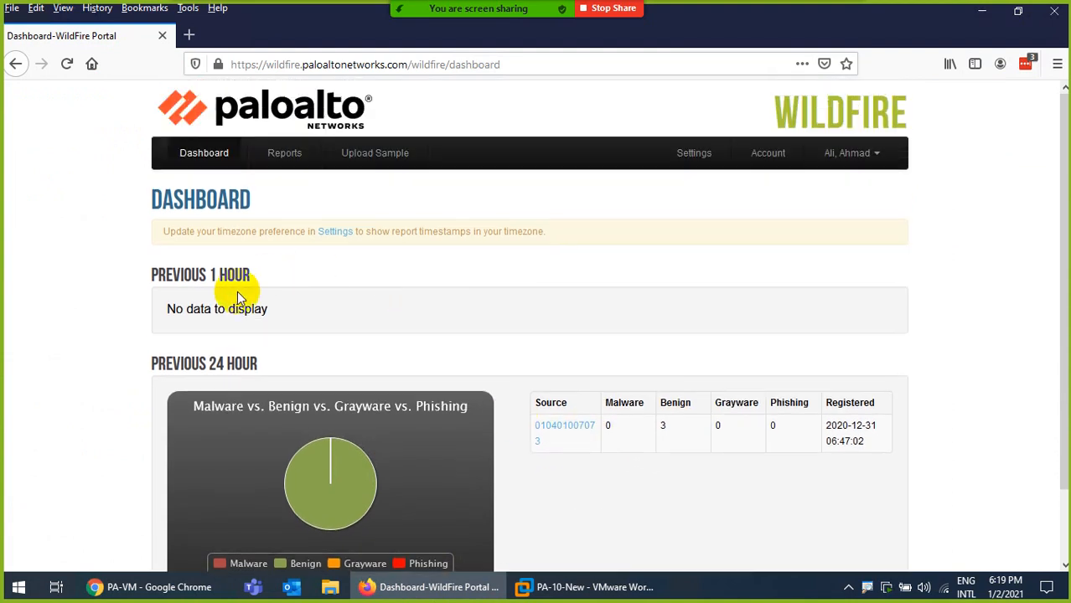
pyautogui.click(205, 159)
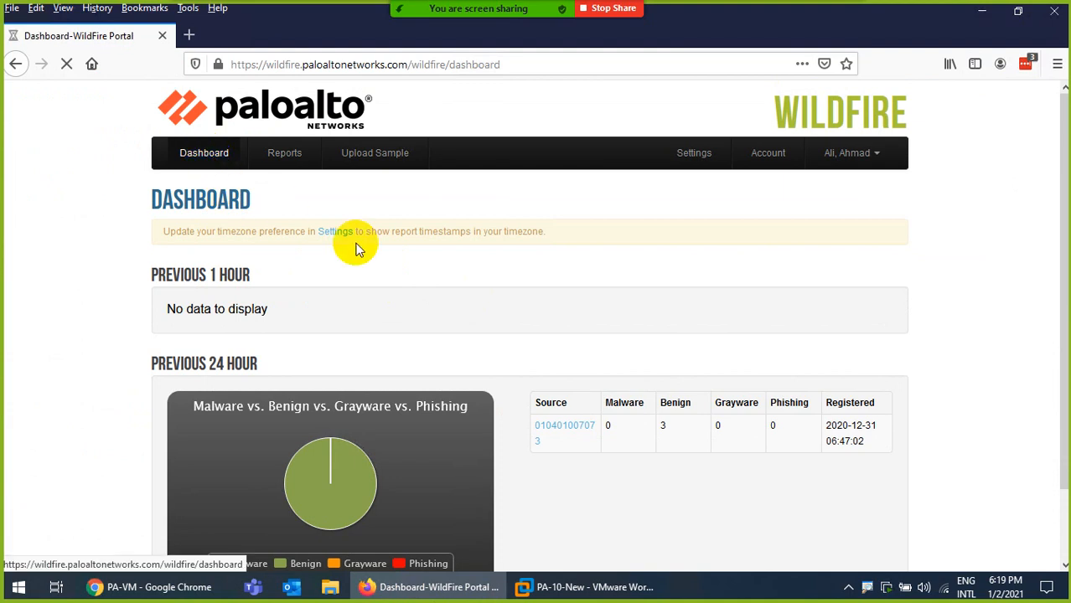
pyautogui.scroll(-2, 487, 338)
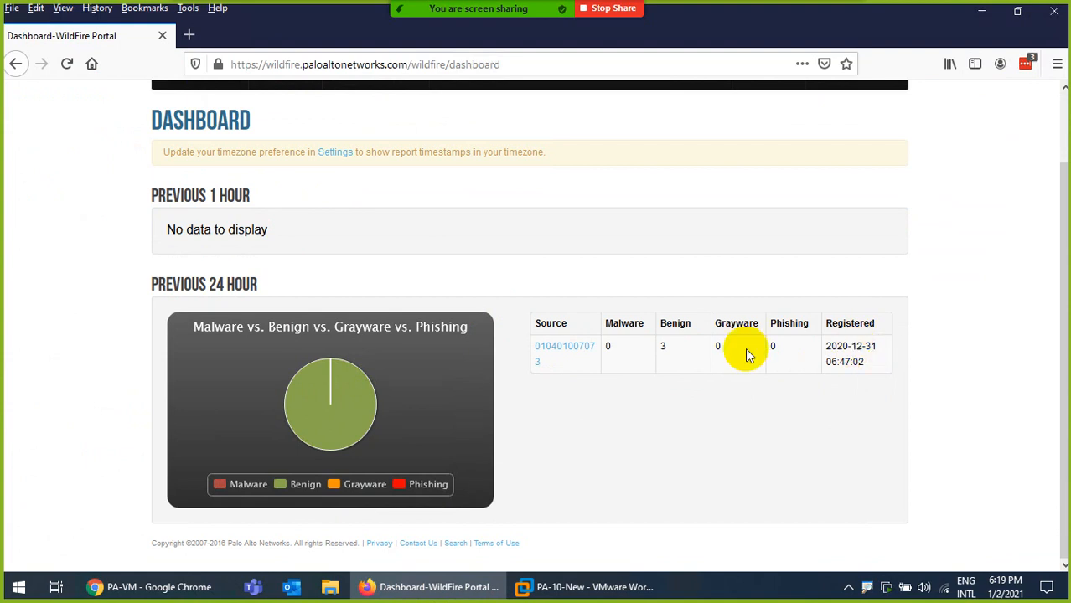
pyautogui.click(569, 352)
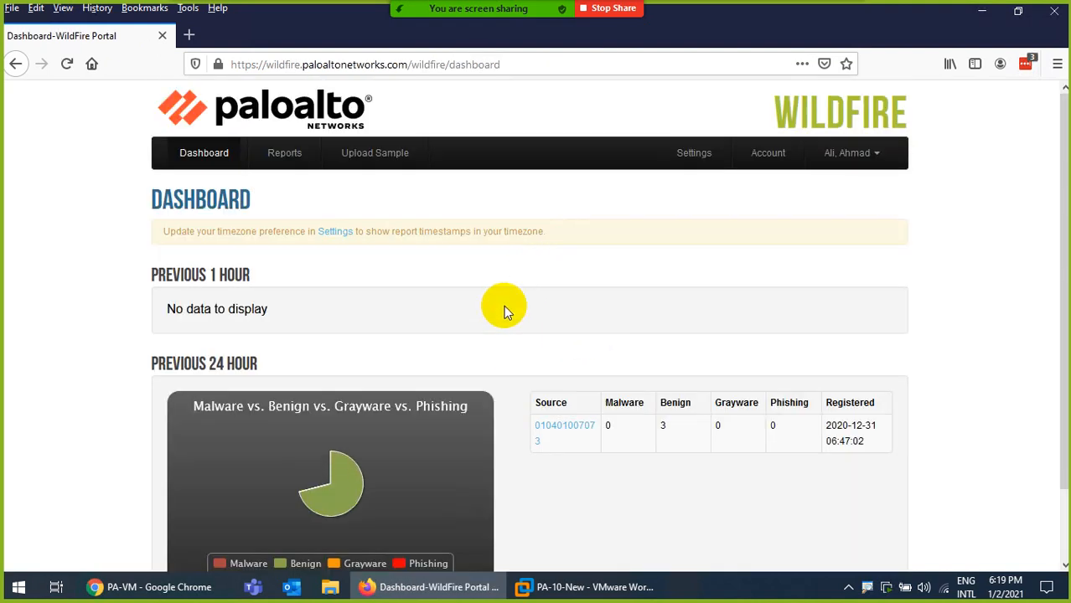
# Reload the WildFire dashboard for new submissions, then return to the PA-VM firewall dashboard
pyautogui.scroll(-2, 569, 360)
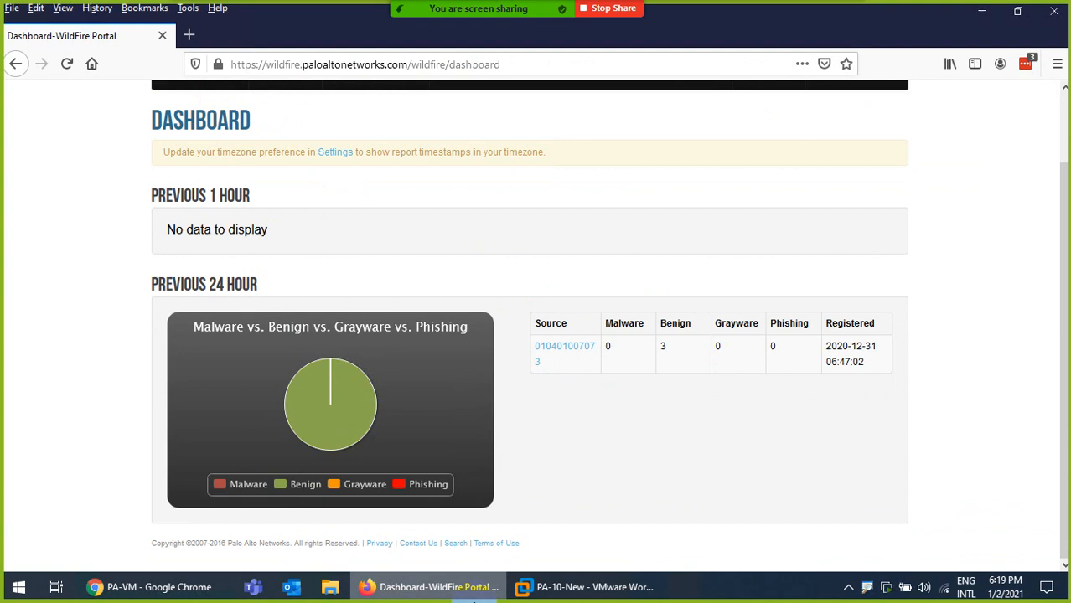
pyautogui.click(173, 589)
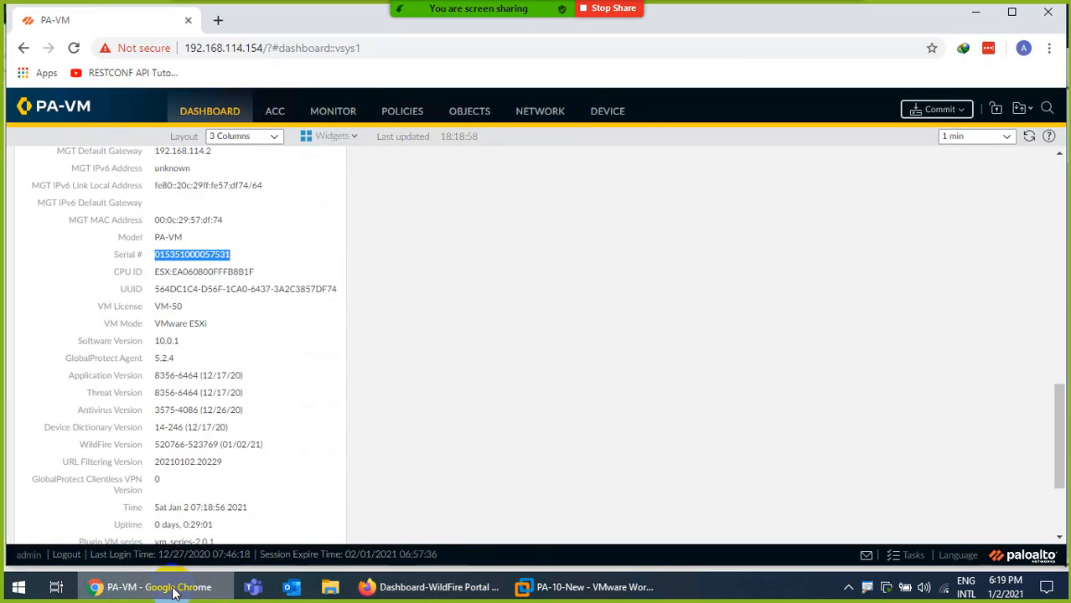
pyautogui.click(173, 589)
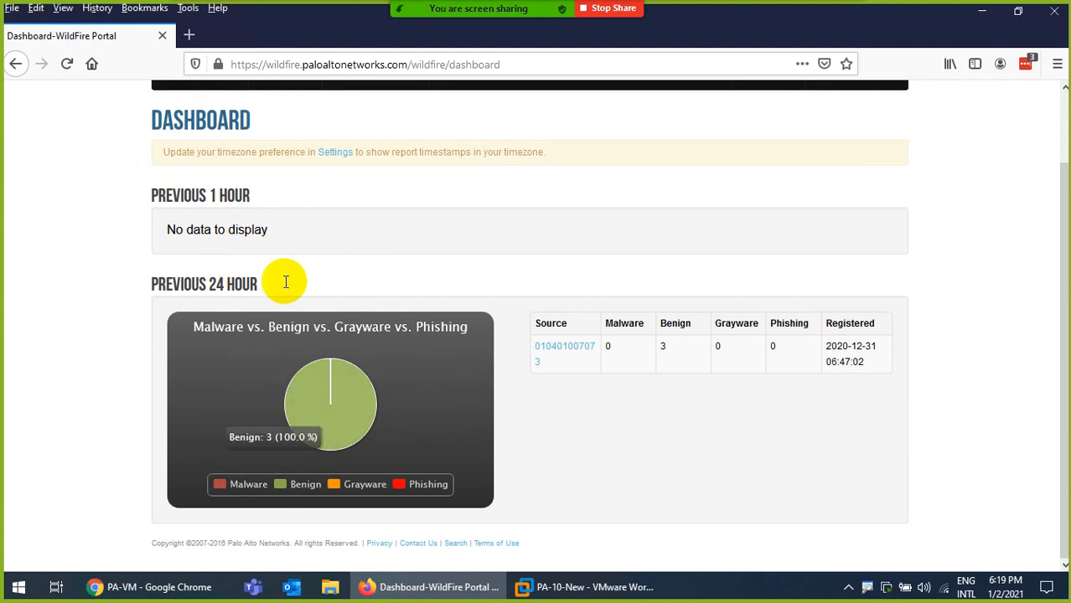
pyautogui.scroll(2, 218, 184)
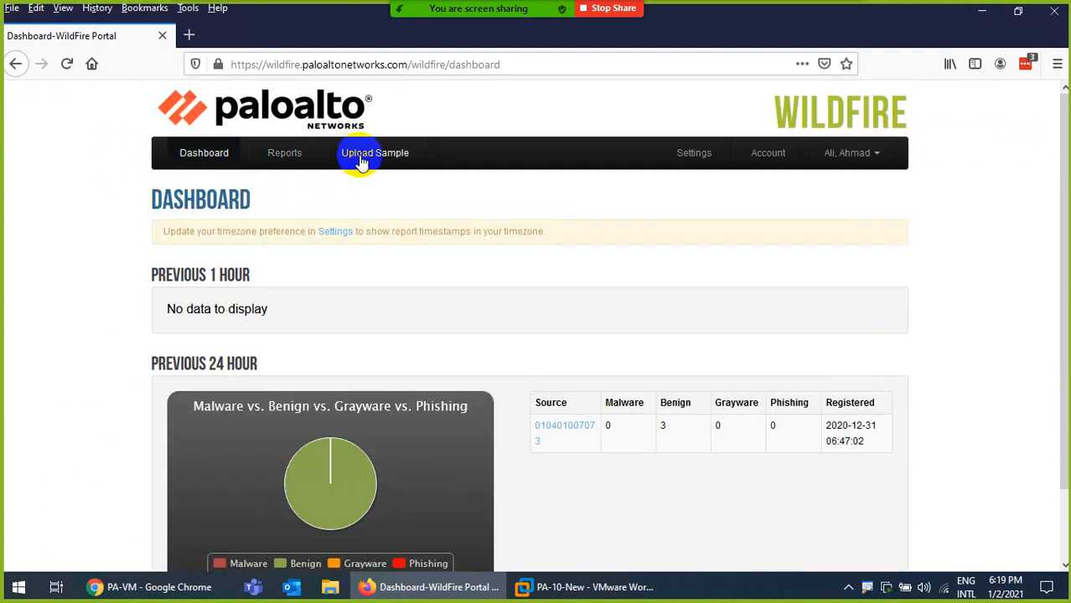
pyautogui.click(210, 156)
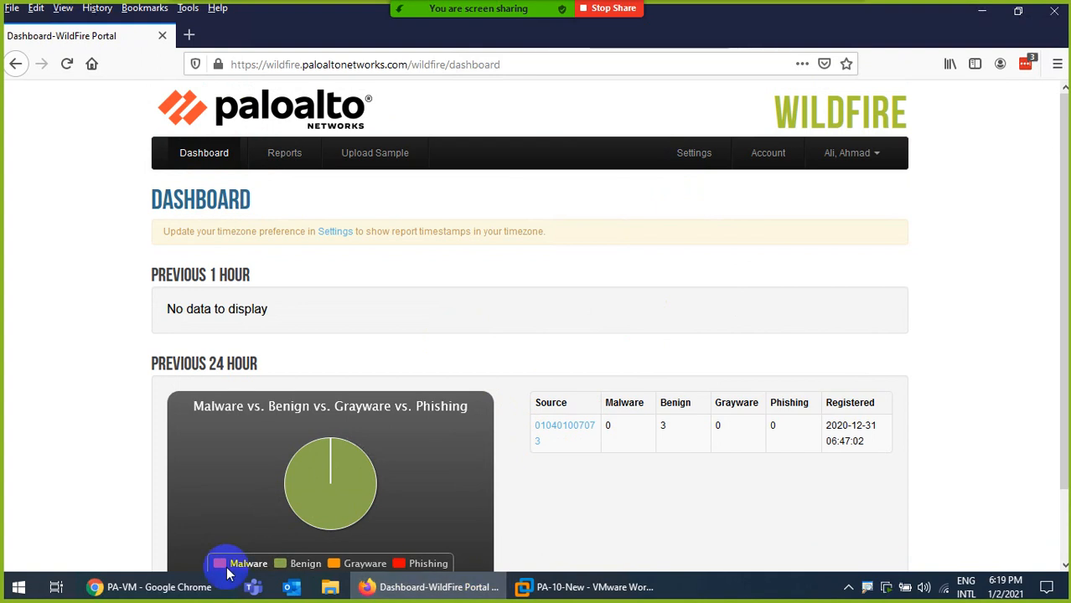
pyautogui.click(155, 587)
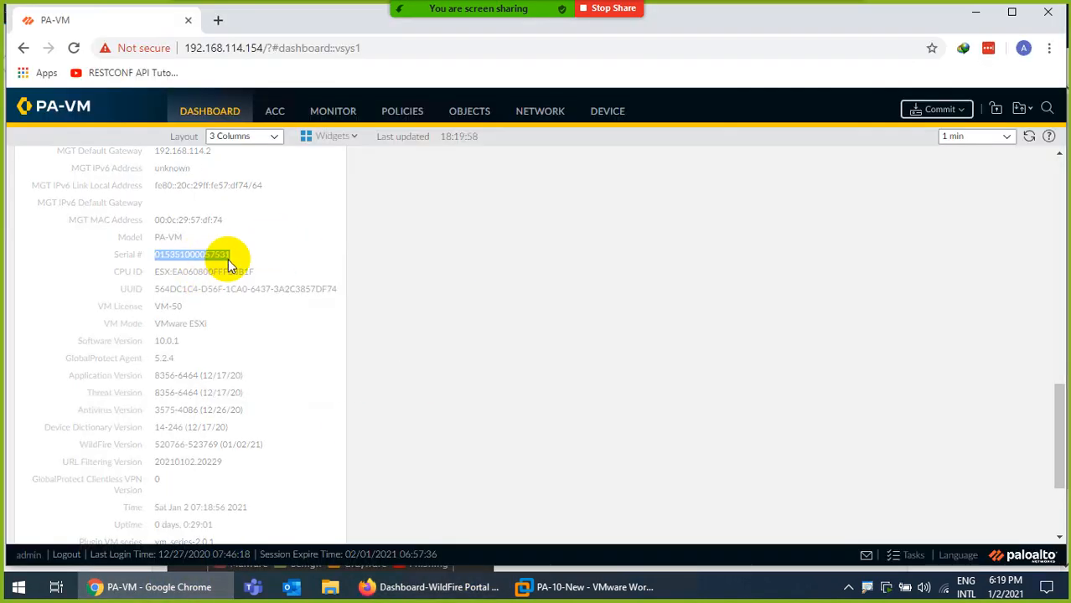
# Enable Report Benign Files and Report Grayware Files in WildFire General Settings, then cancel the commit
pyautogui.click(599, 112)
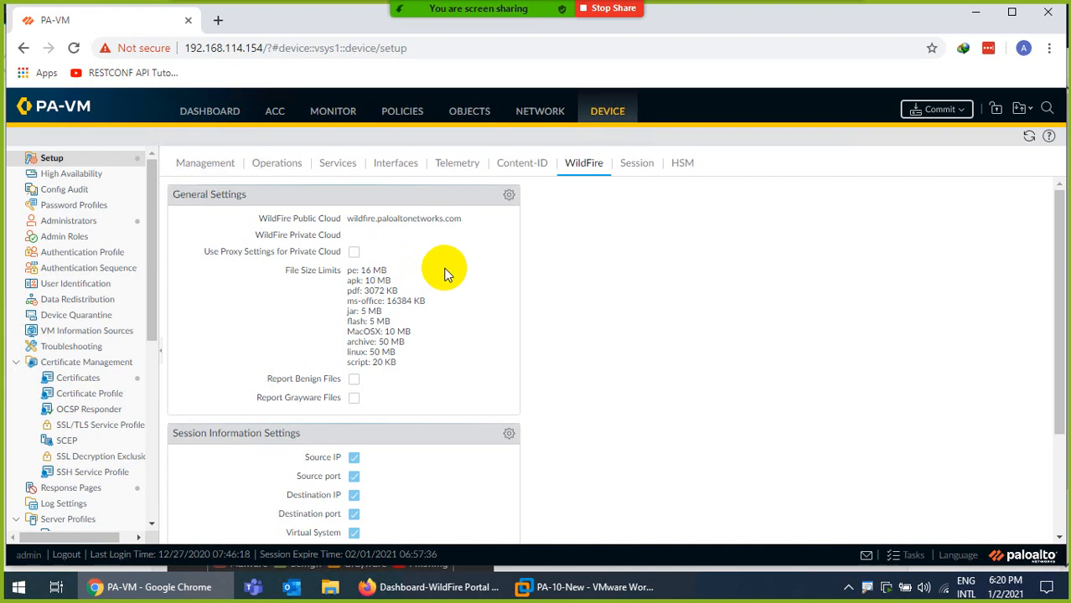
pyautogui.click(509, 195)
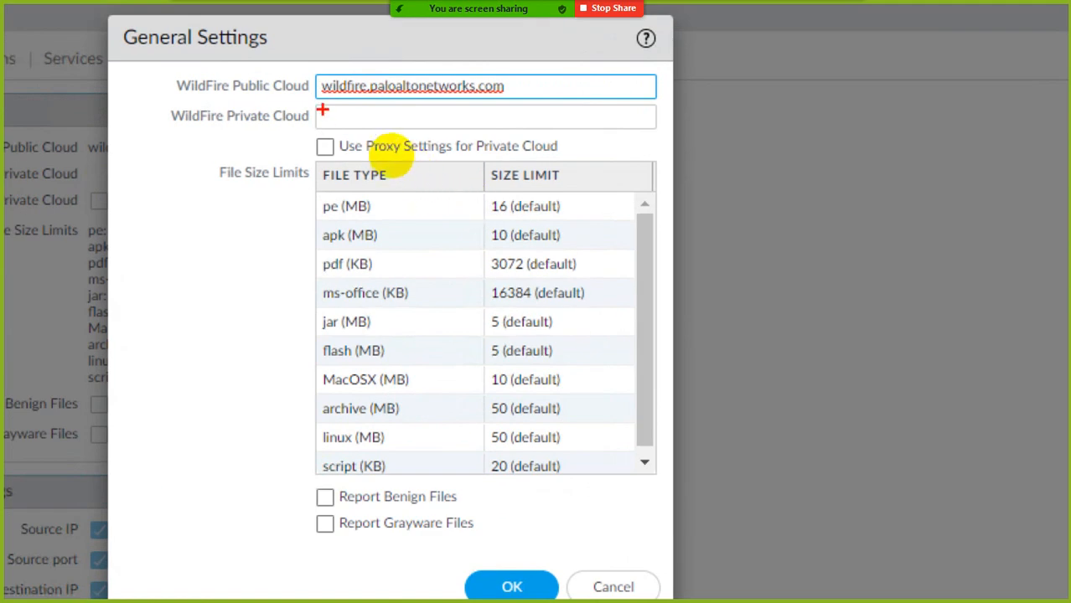
pyautogui.moveTo(312, 111); pyautogui.dragTo(462, 119)
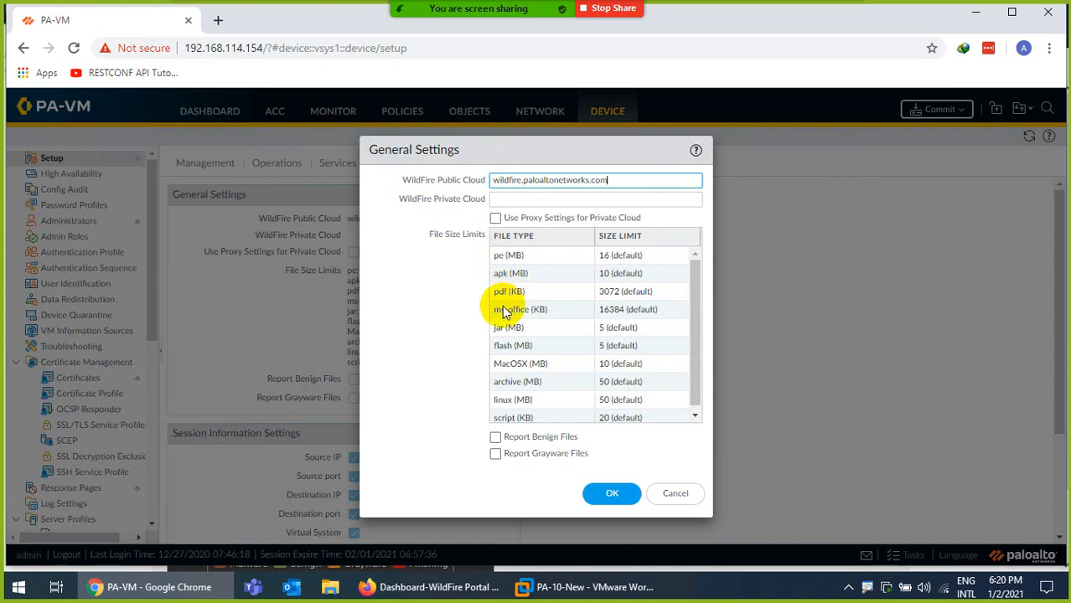
pyautogui.scroll(-1, 503, 356)
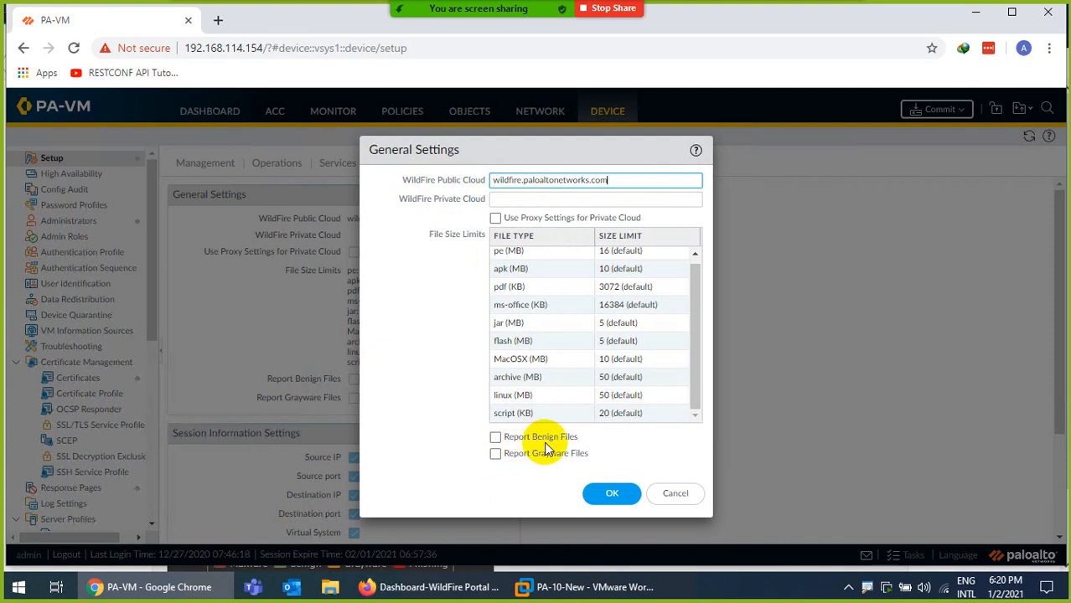
pyautogui.click(495, 438)
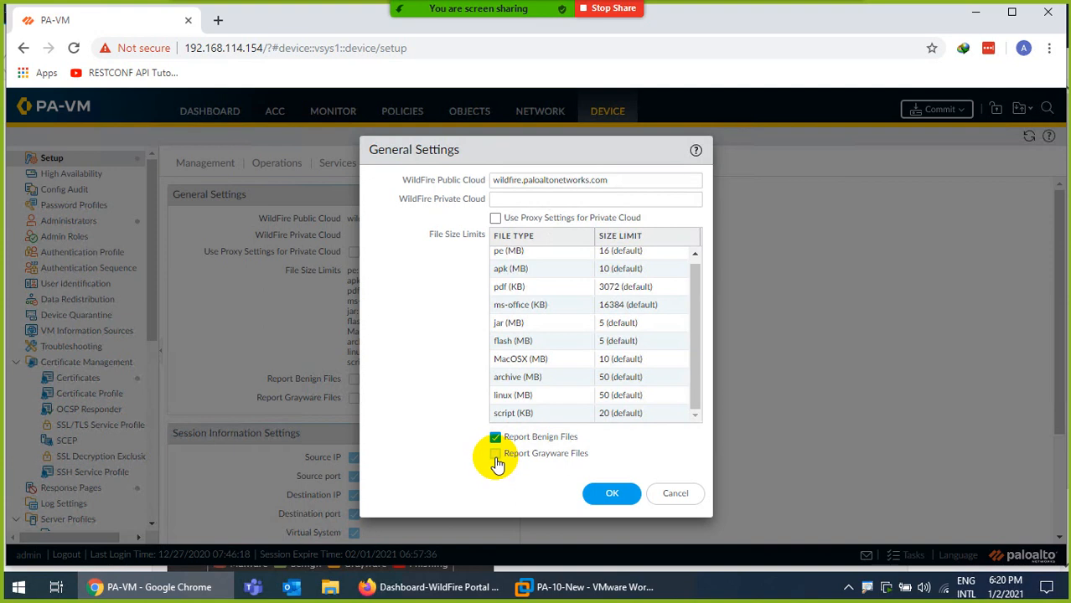
pyautogui.click(610, 493)
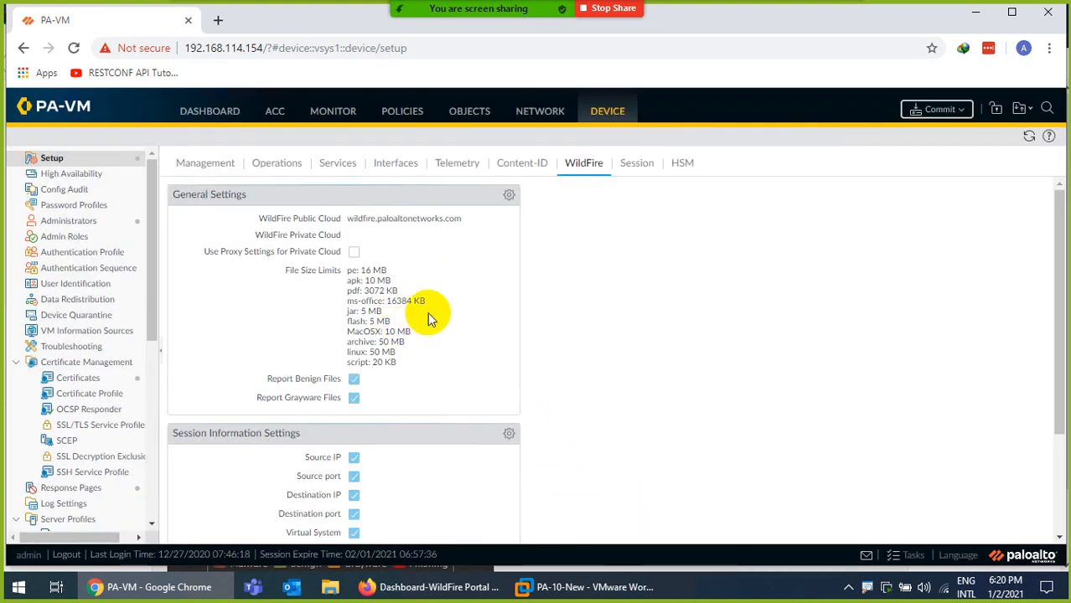
pyautogui.click(926, 111)
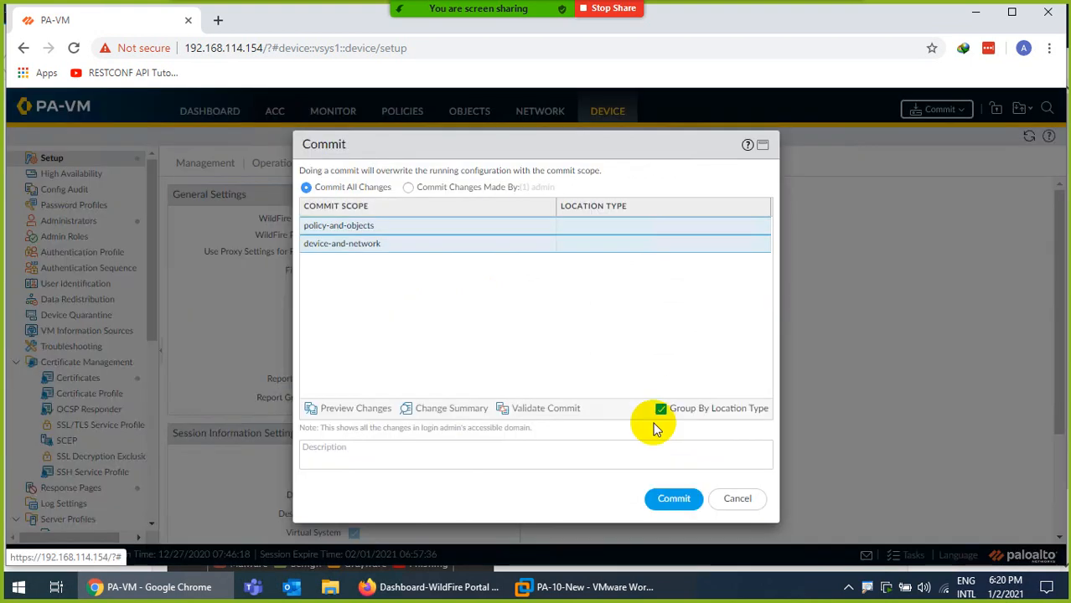
pyautogui.click(737, 498)
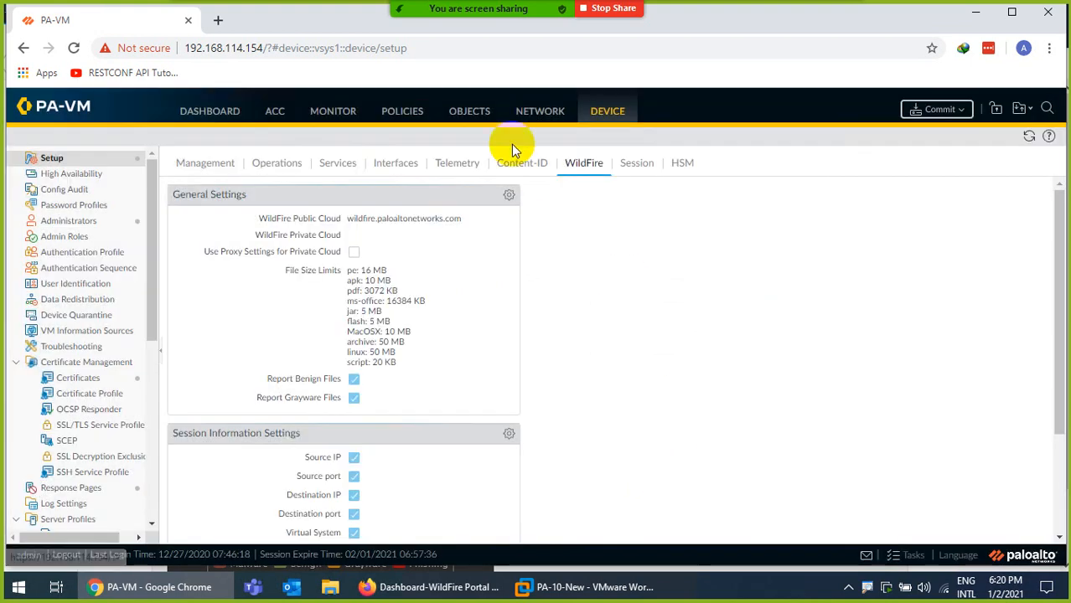
# Set the Allow-All rule's WildFire Analysis profile to My-WilFire and commit the configuration
pyautogui.click(469, 111)
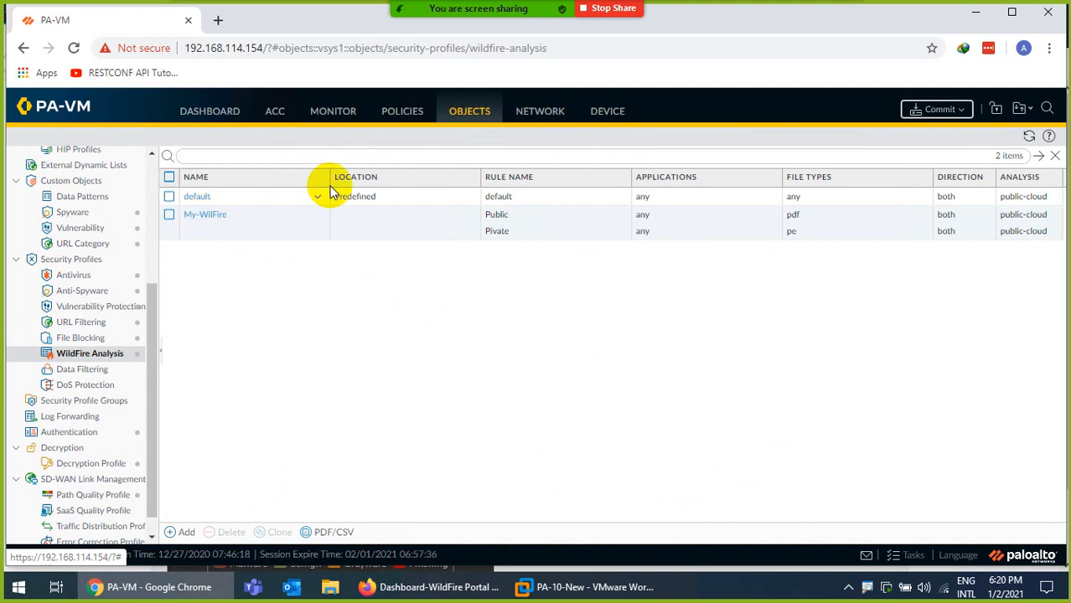
pyautogui.click(409, 115)
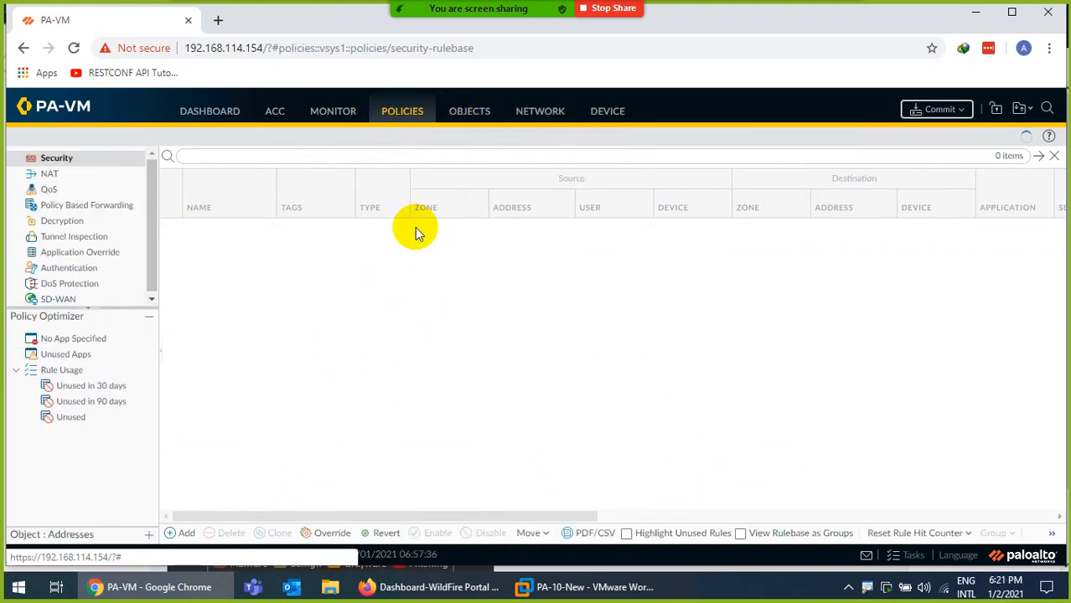
pyautogui.click(208, 229)
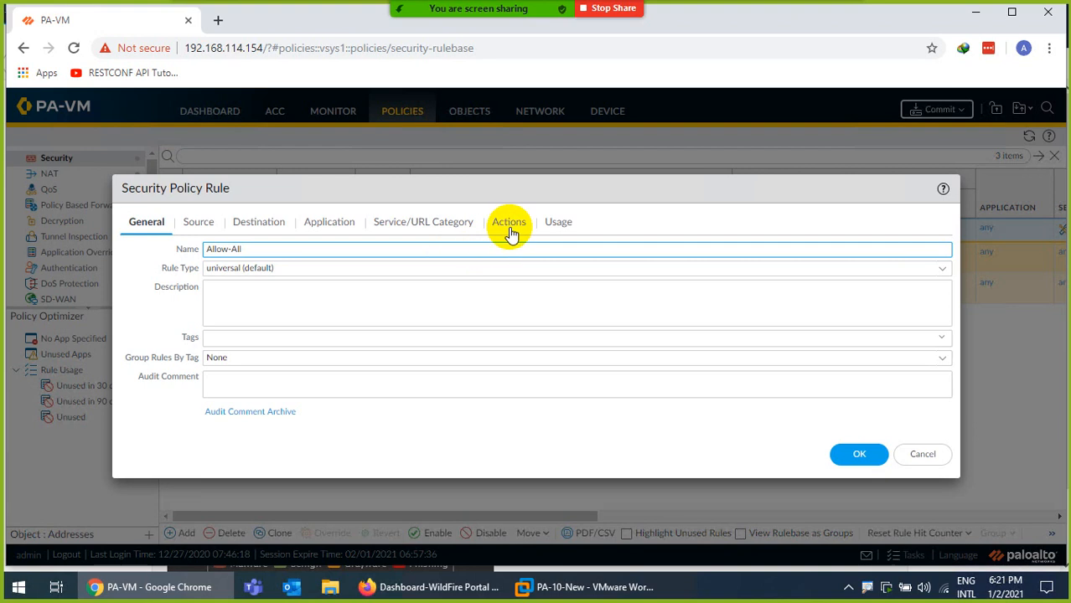
pyautogui.click(509, 223)
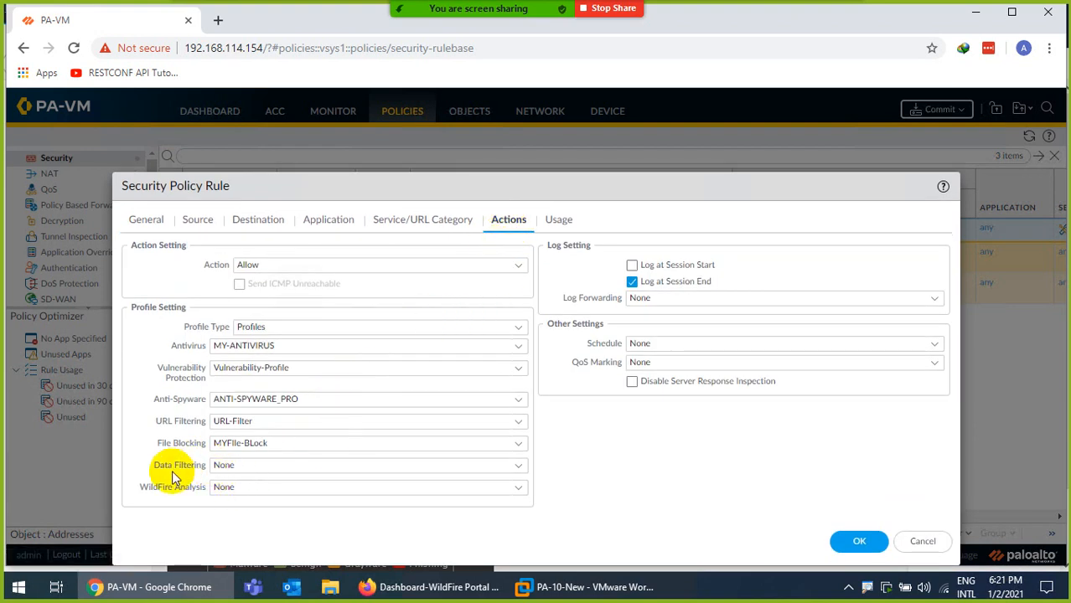
pyautogui.click(514, 490)
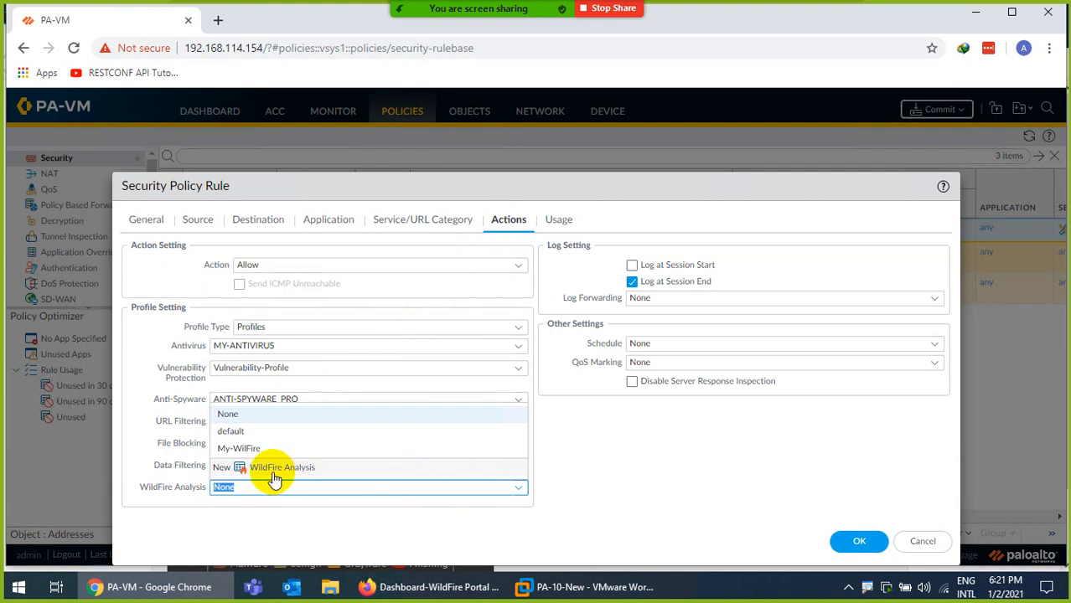
pyautogui.click(238, 448)
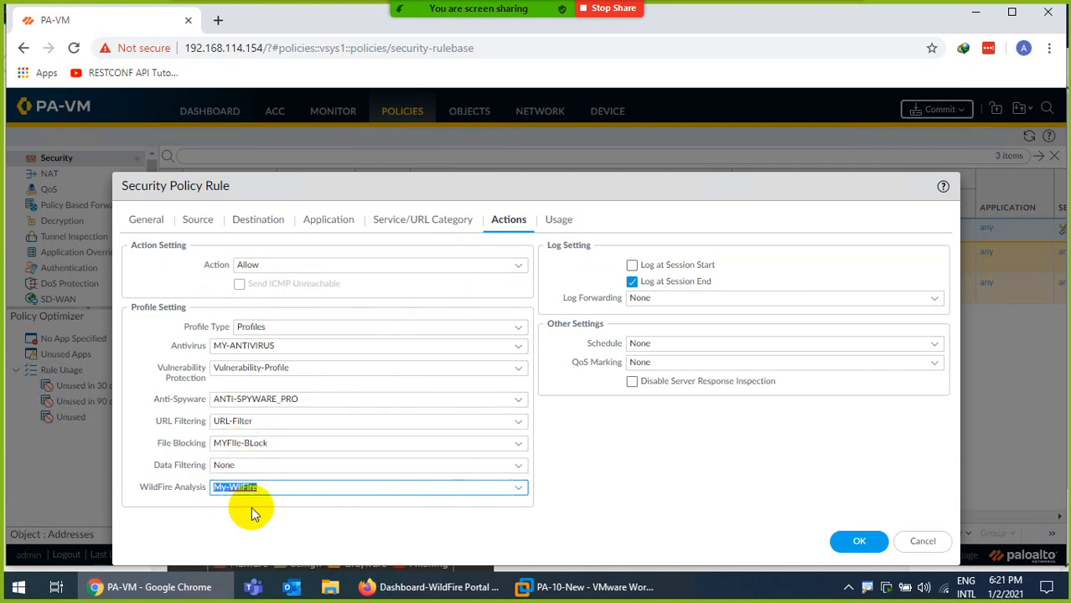
pyautogui.click(856, 541)
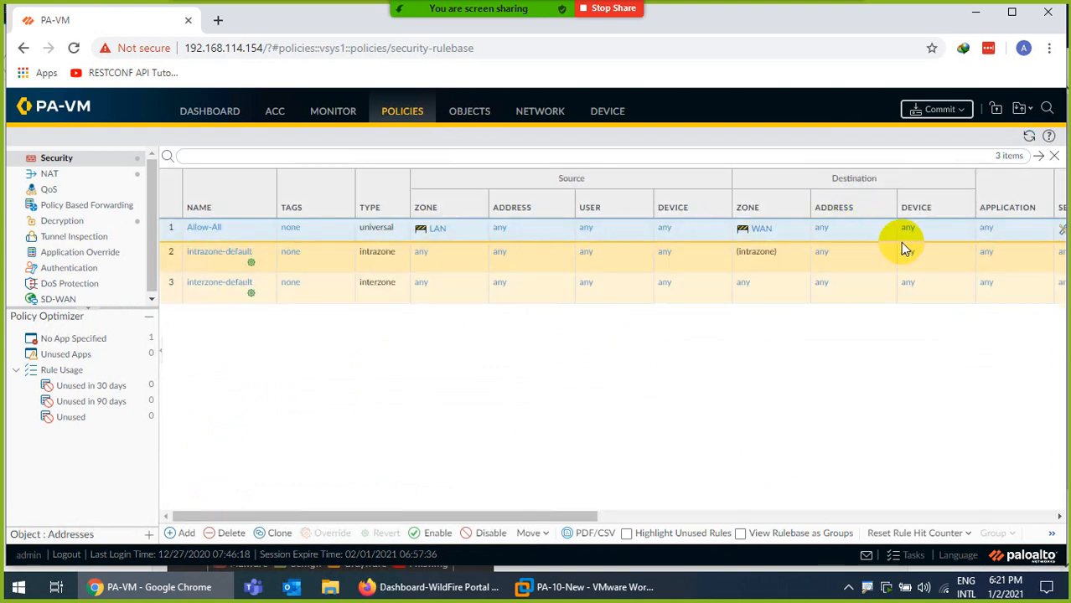
pyautogui.click(930, 110)
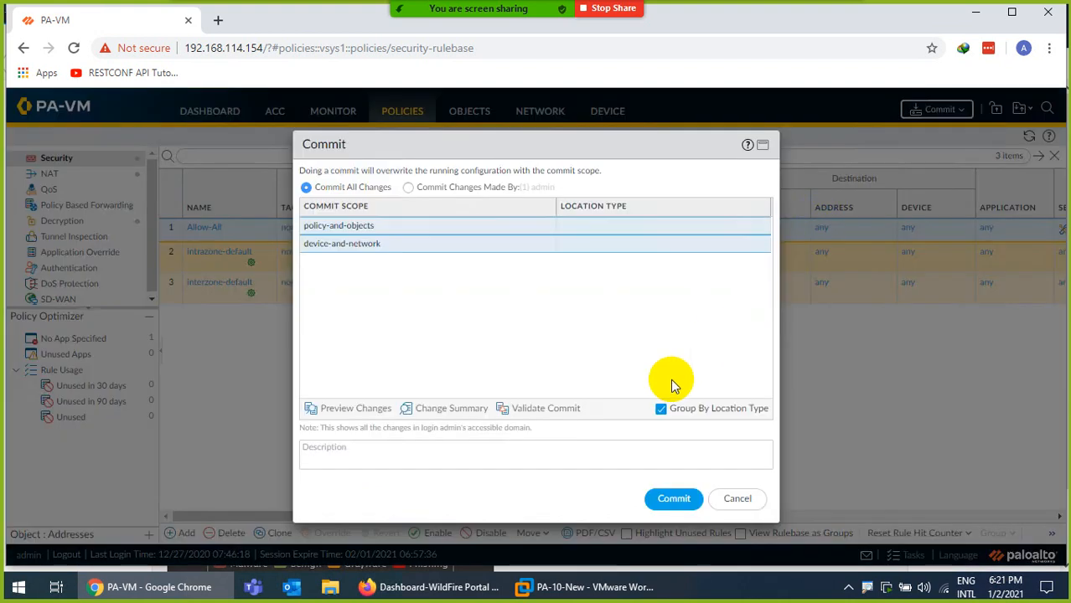
pyautogui.click(673, 498)
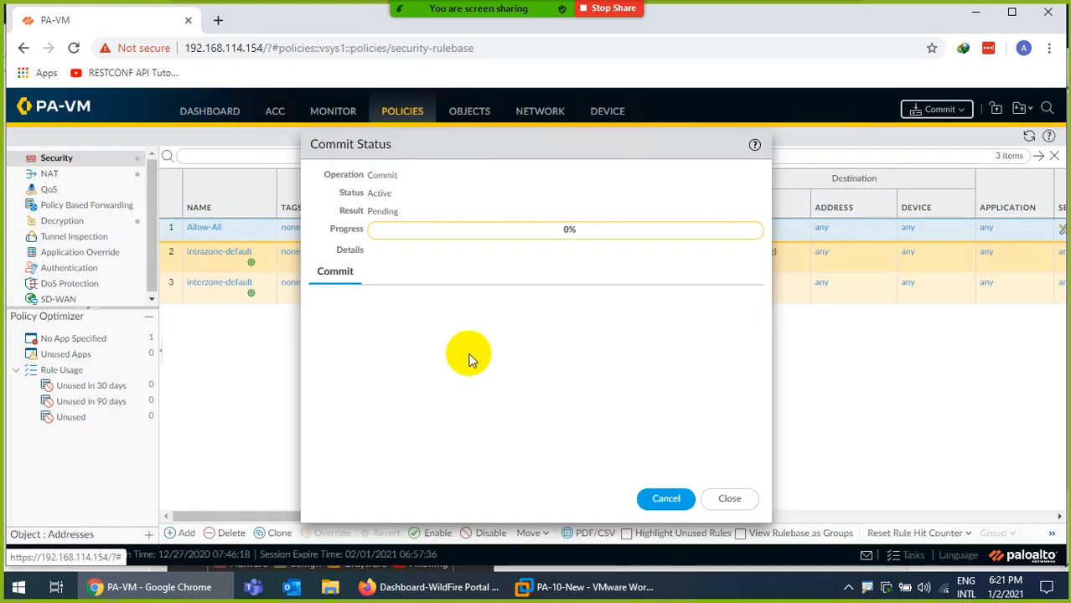
# Set the Allow-All rule's File Blocking profile to None and save the rule
pyautogui.click(202, 230)
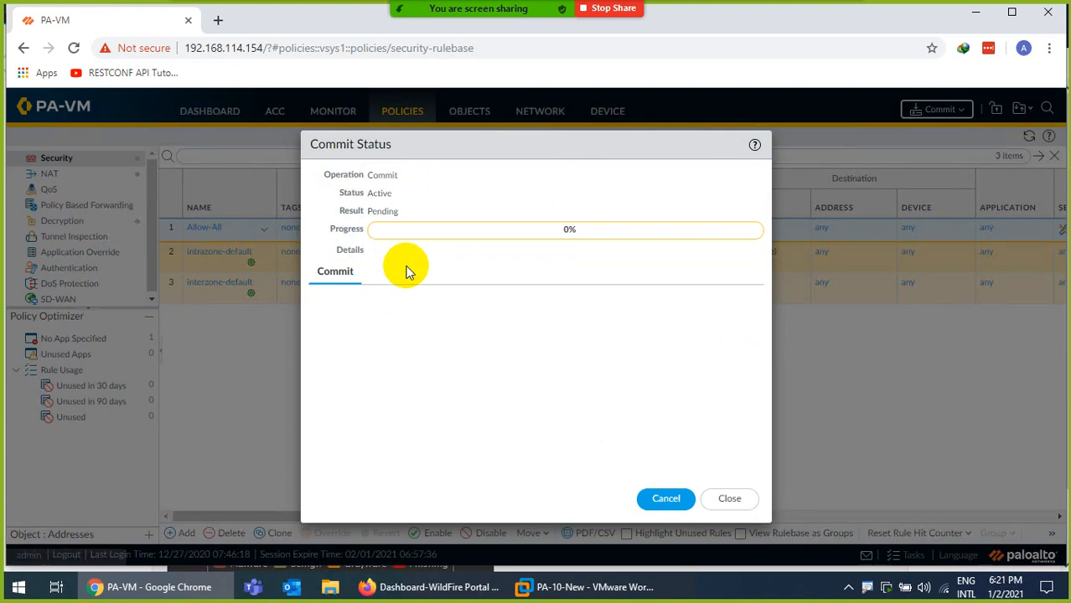
pyautogui.click(517, 223)
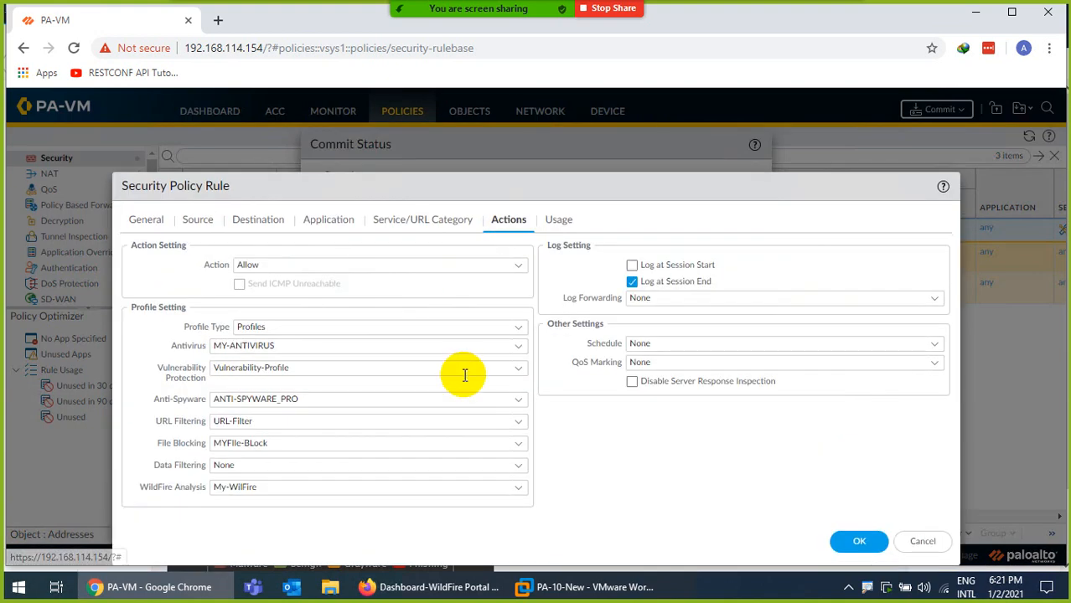
pyautogui.click(518, 444)
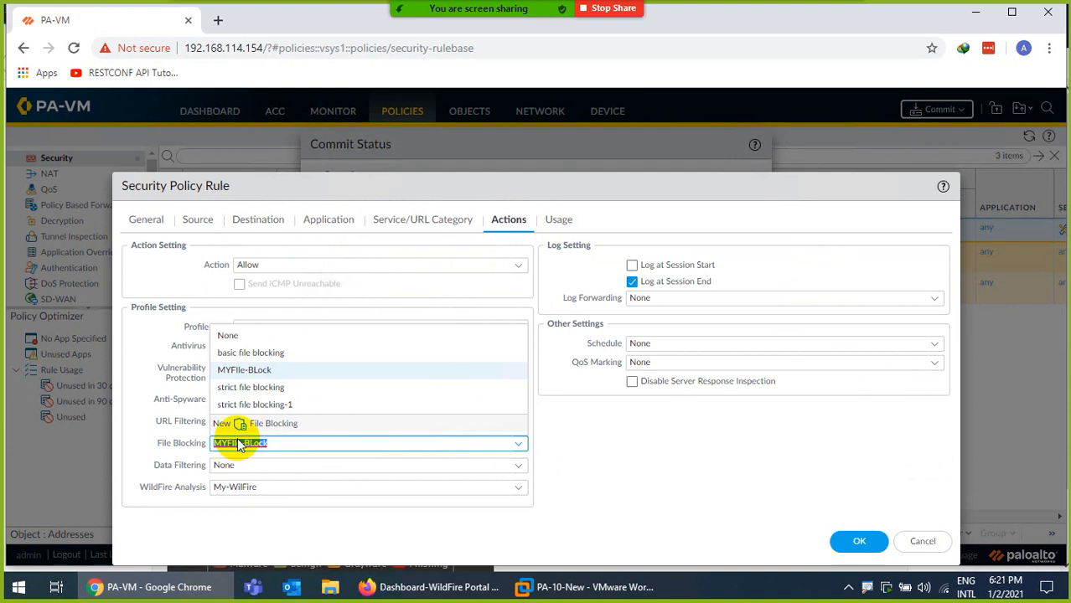
pyautogui.click(225, 336)
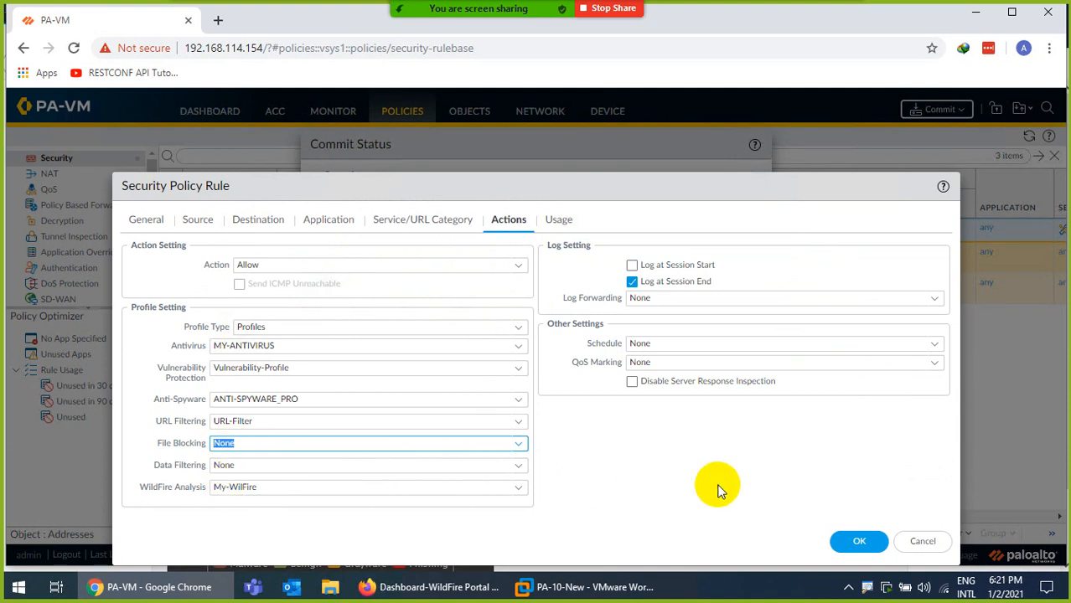
pyautogui.click(859, 541)
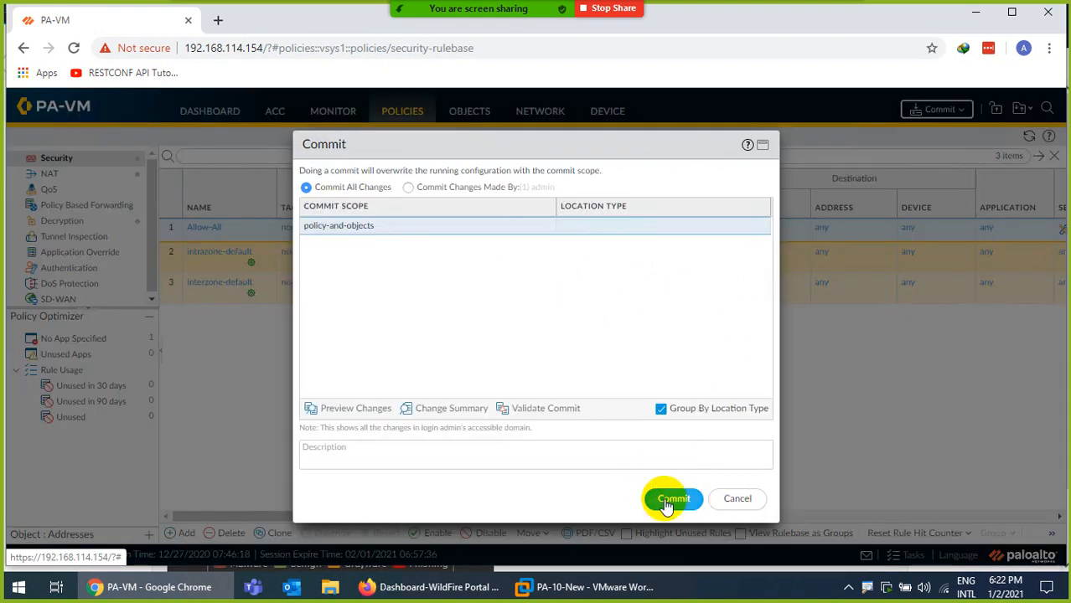
# Commit the File Blocking change, close the earlier commit report, and open Monitor > WildFire Submissions
pyautogui.click(671, 499)
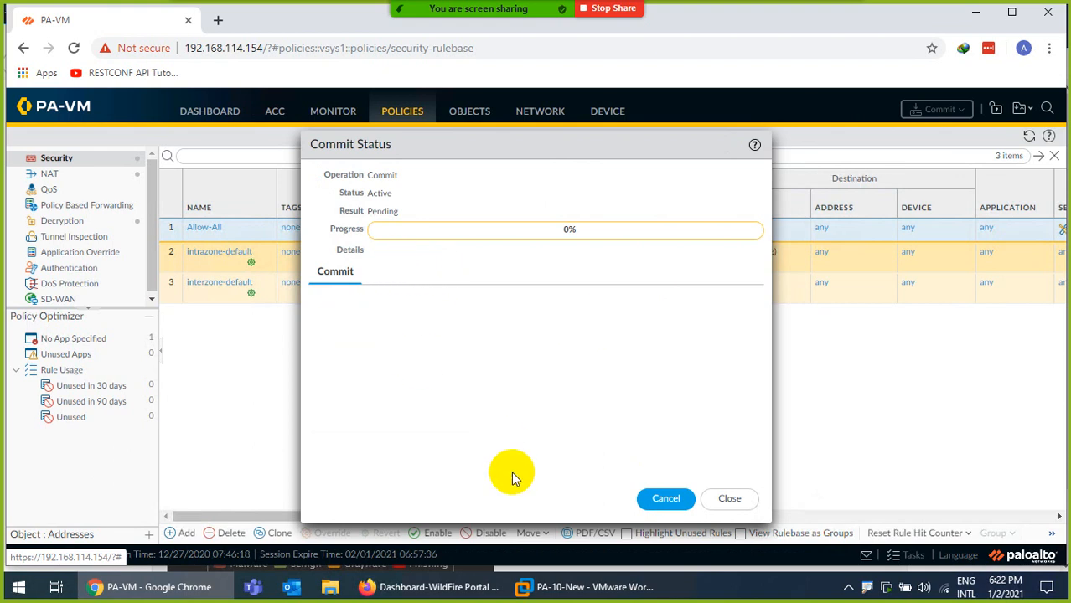
pyautogui.click(331, 110)
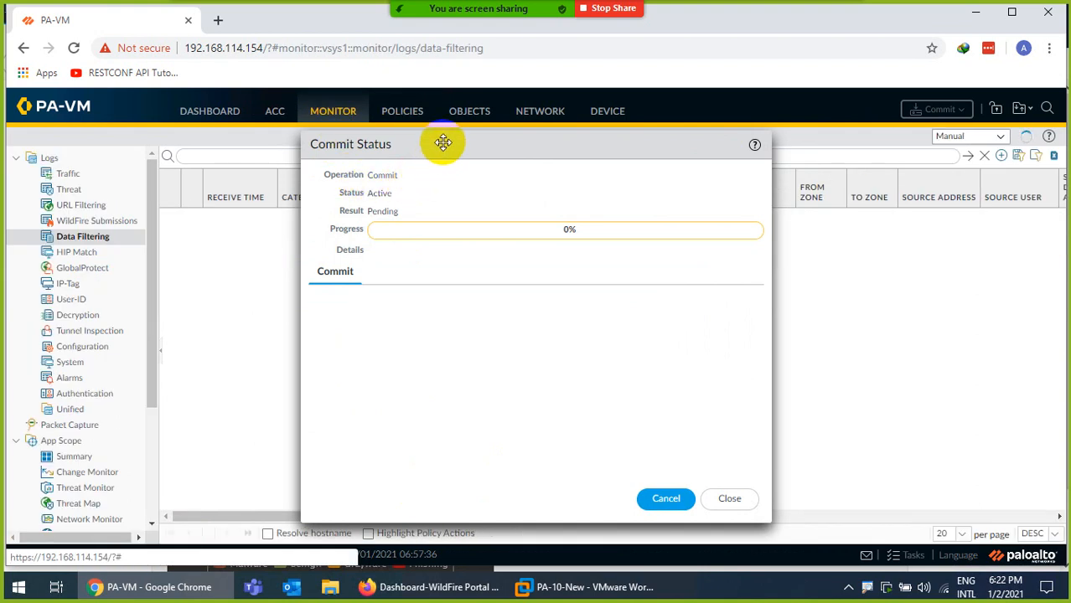
pyautogui.moveTo(442, 143); pyautogui.dragTo(622, 143)
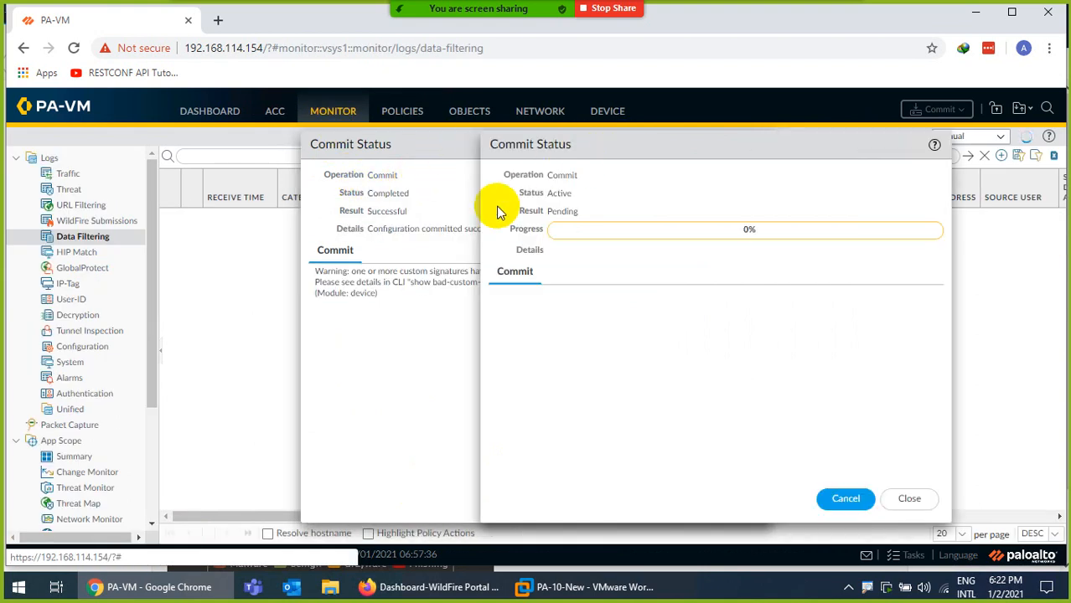
pyautogui.click(407, 269)
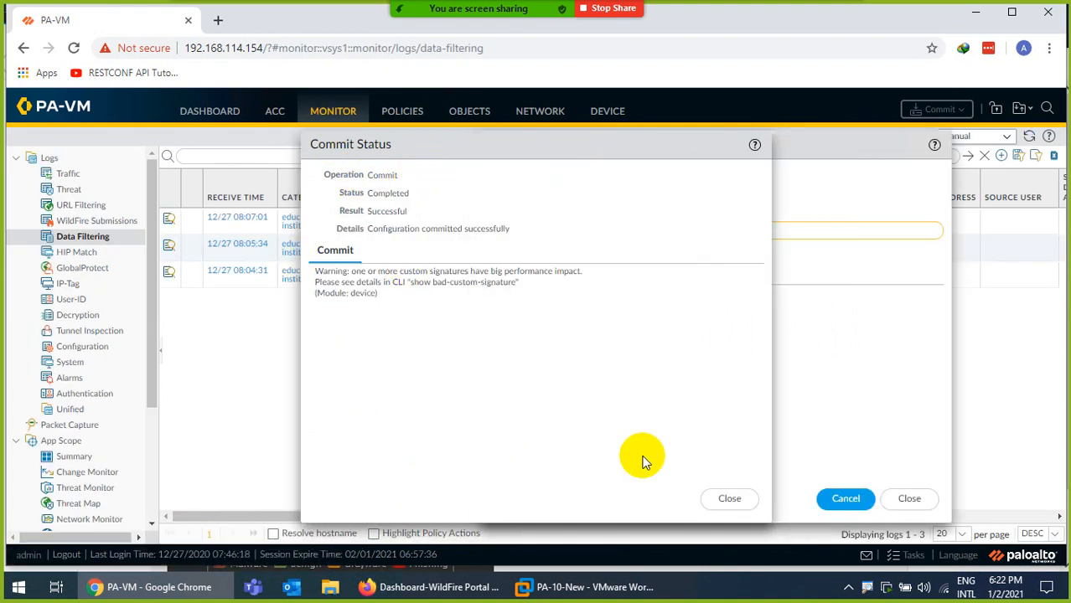
pyautogui.click(728, 500)
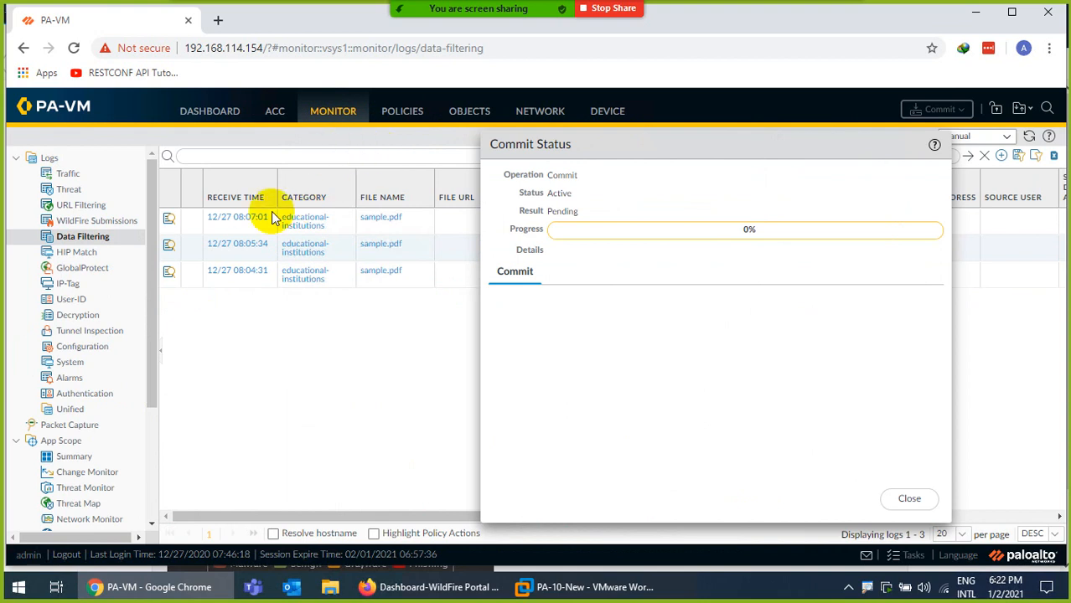
pyautogui.click(85, 222)
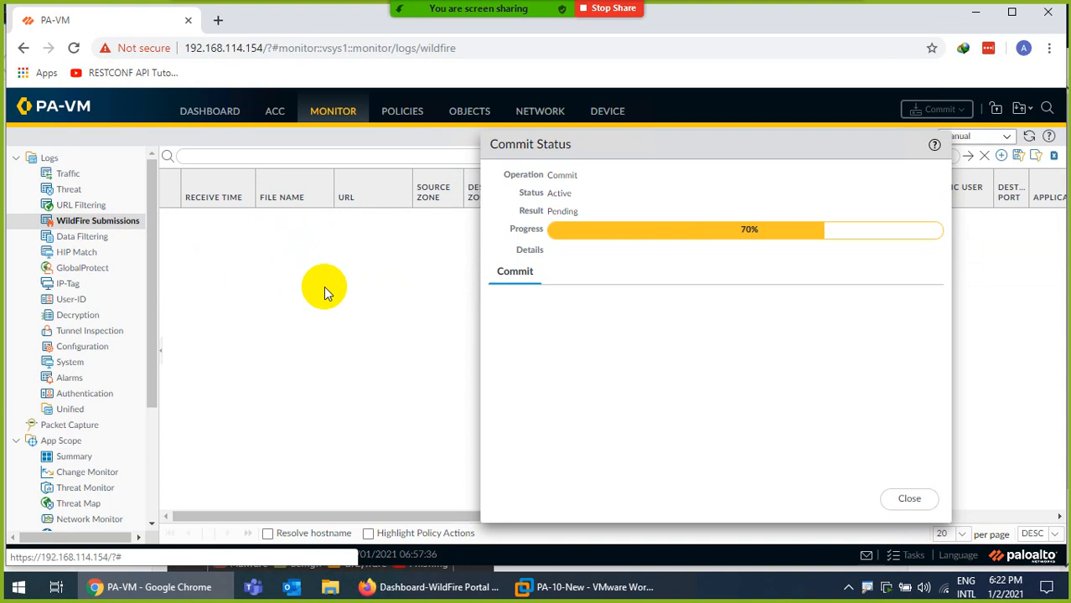
# In the Win7 VM, dismiss the Windows Defender harmful-software alert and launch Firefox
pyautogui.click(564, 591)
pyautogui.click(360, 64)
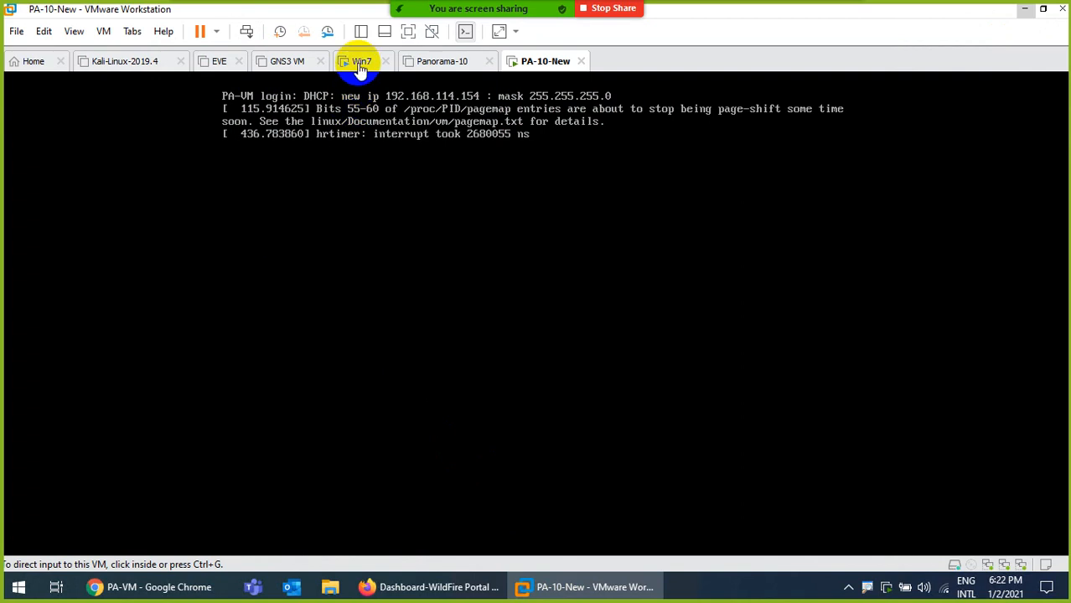
pyautogui.click(398, 301)
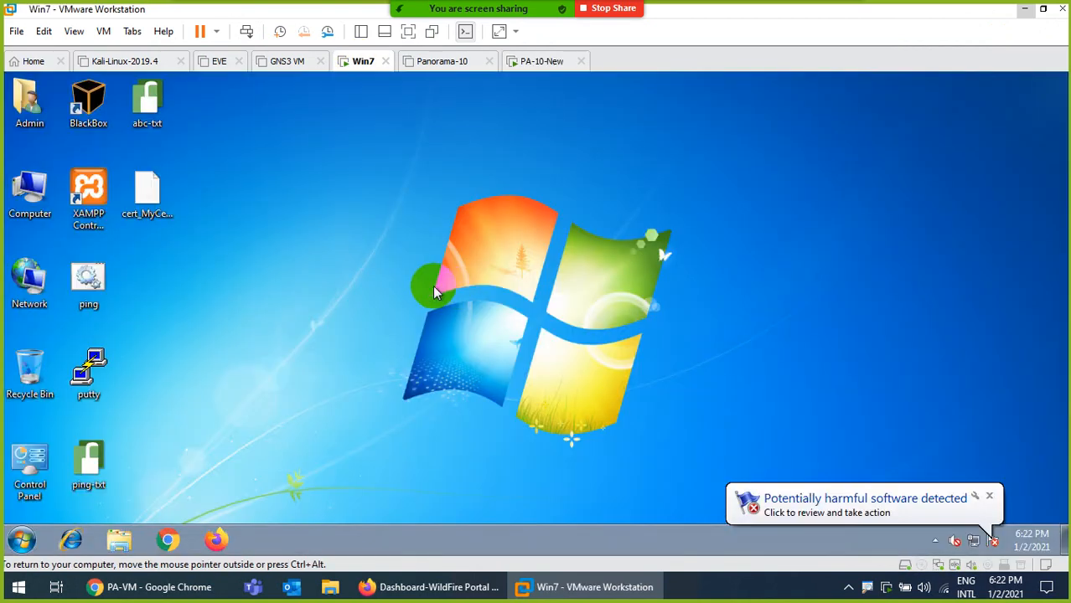
pyautogui.click(780, 503)
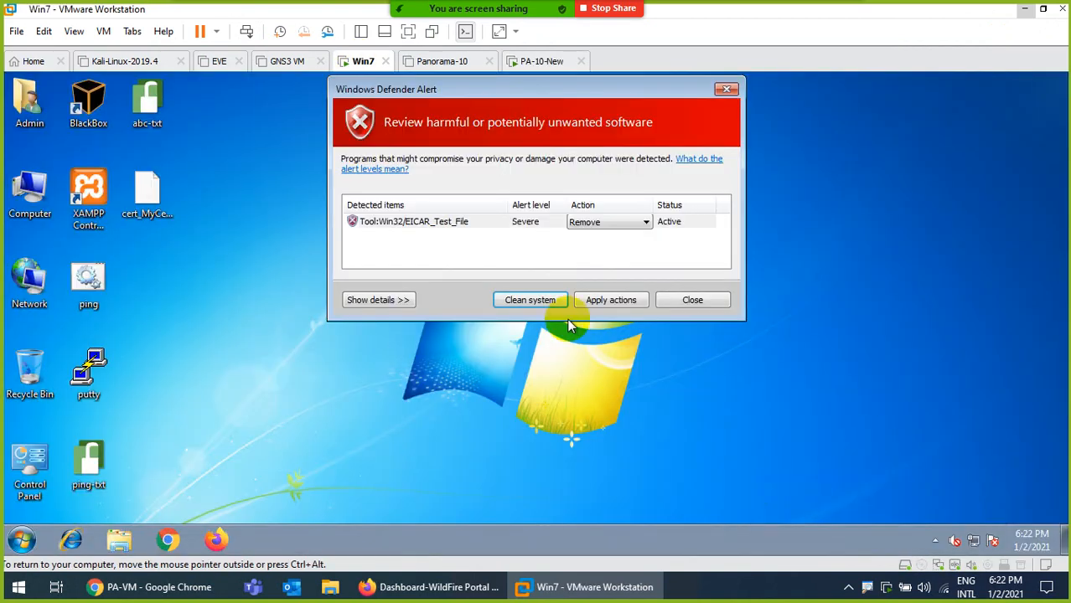
pyautogui.click(686, 302)
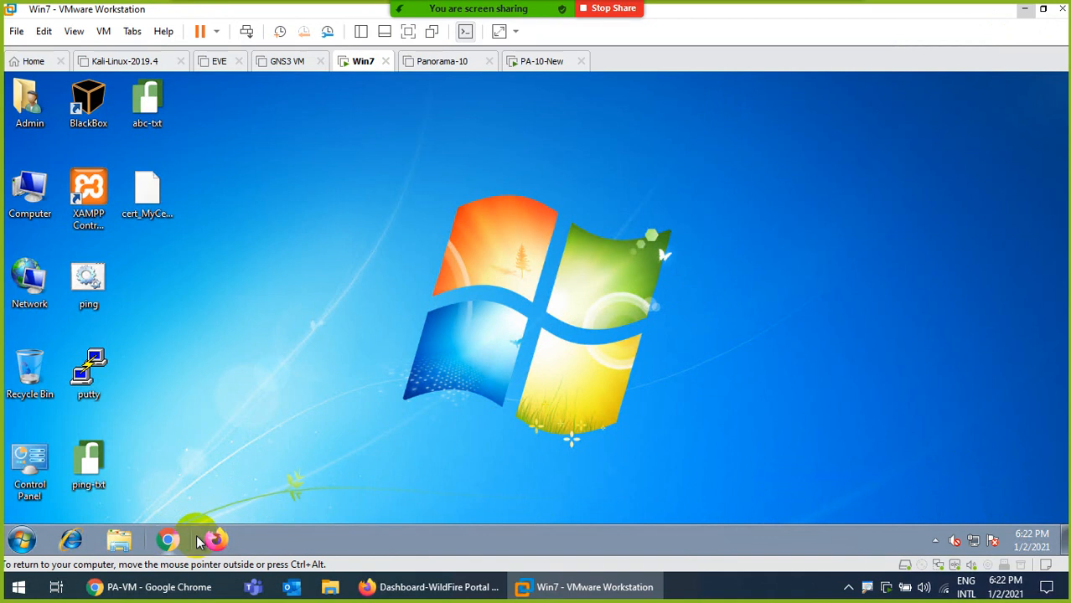
pyautogui.click(218, 540)
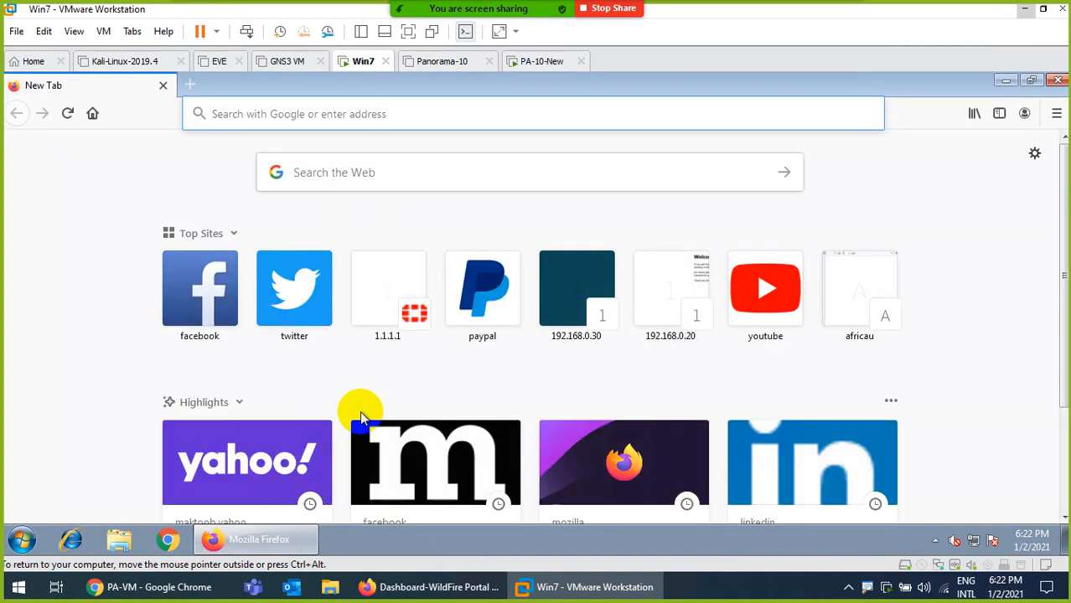
# Load the Google home page and type 'wilderfire test' into the search box
pyautogui.write('www.go')
pyautogui.press('Return')
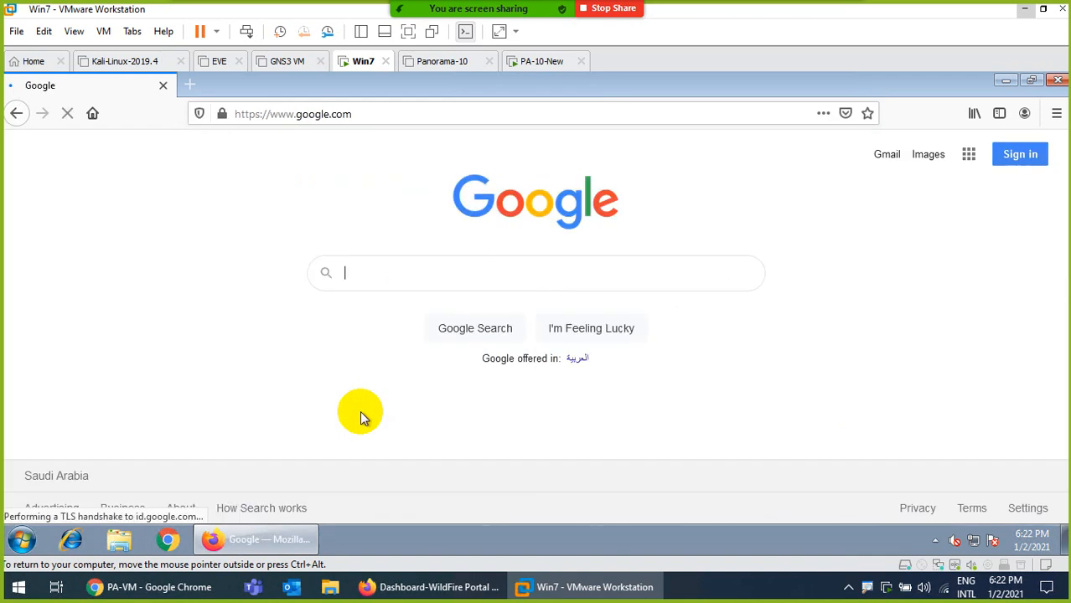
pyautogui.write('wil')
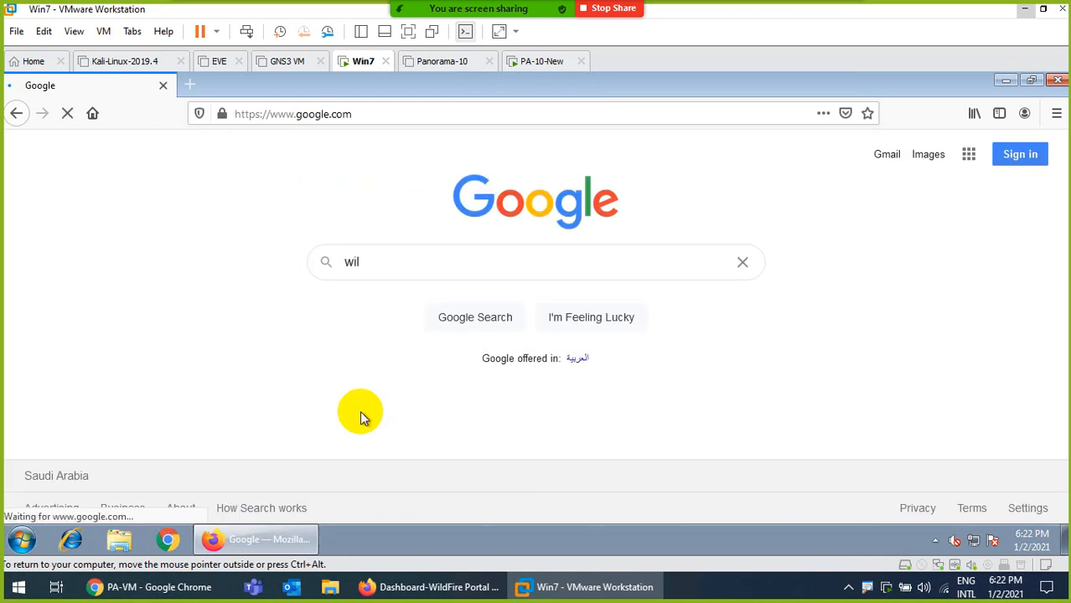
pyautogui.write('derfire test')
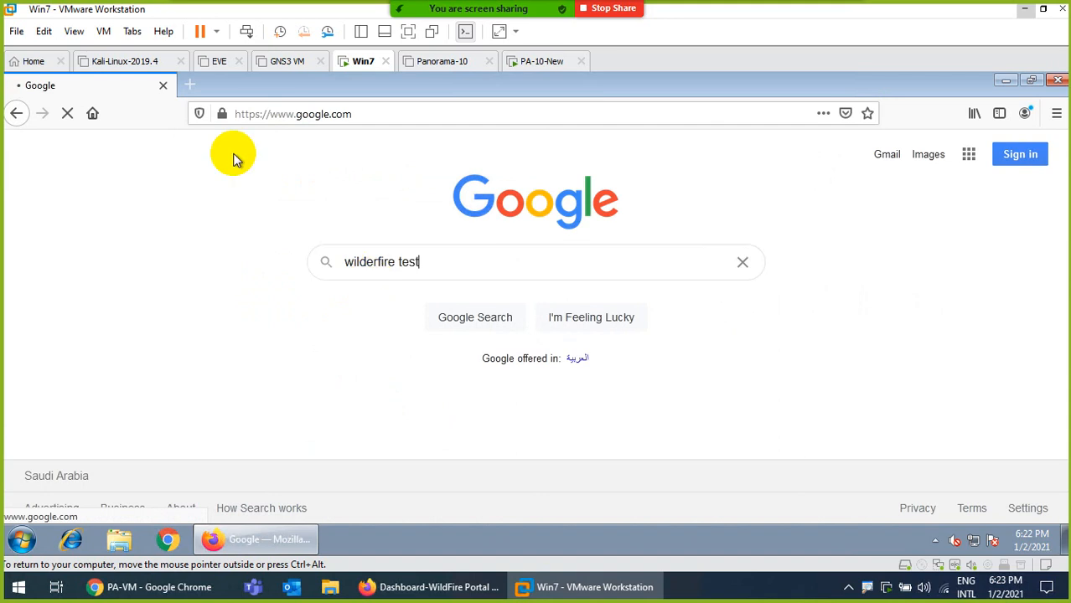
# Open sample.pdf in a new tab from the address-bar suggestions
pyautogui.click(191, 84)
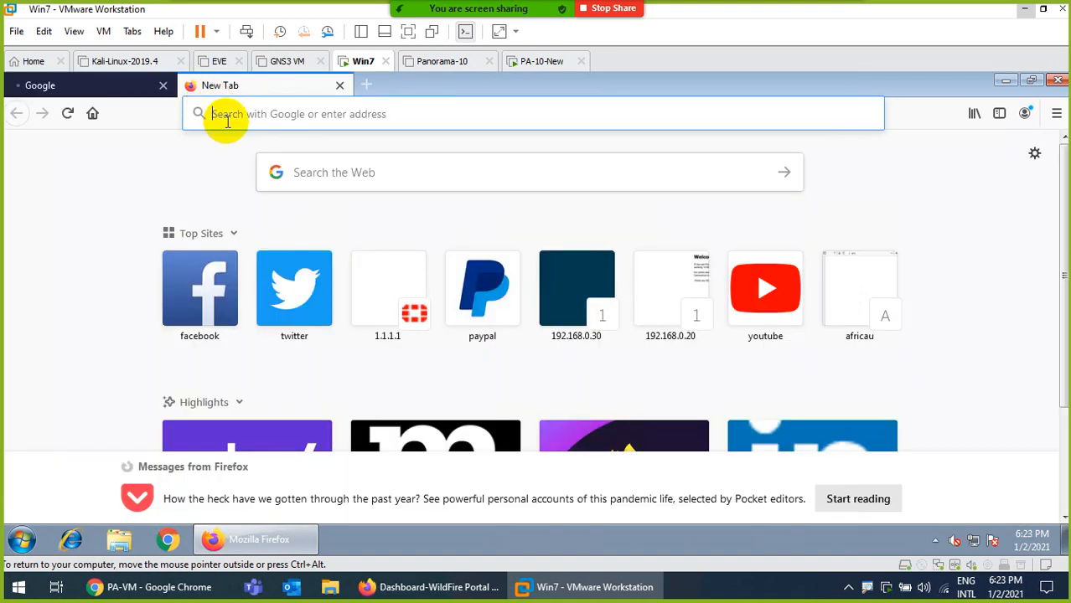
pyautogui.write('www.')
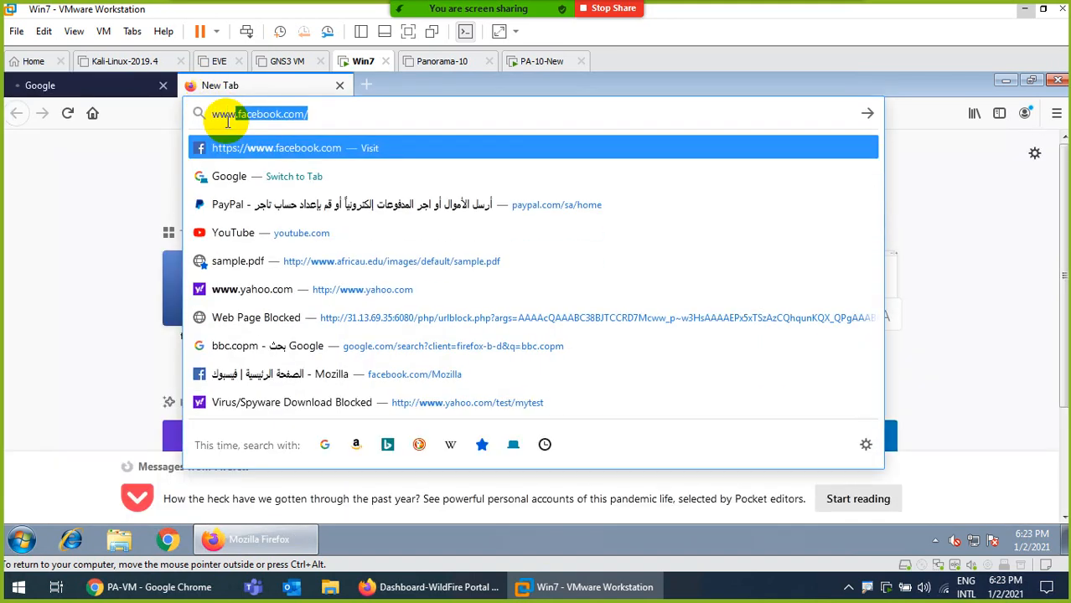
pyautogui.press('BackSpace')
pyautogui.press('BackSpace')
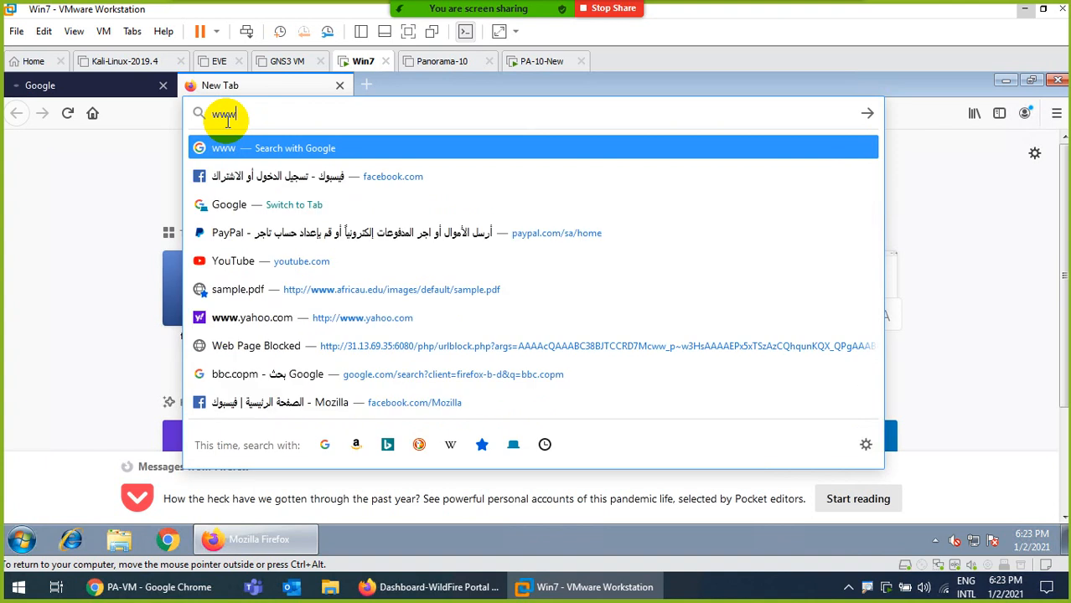
pyautogui.click(238, 289)
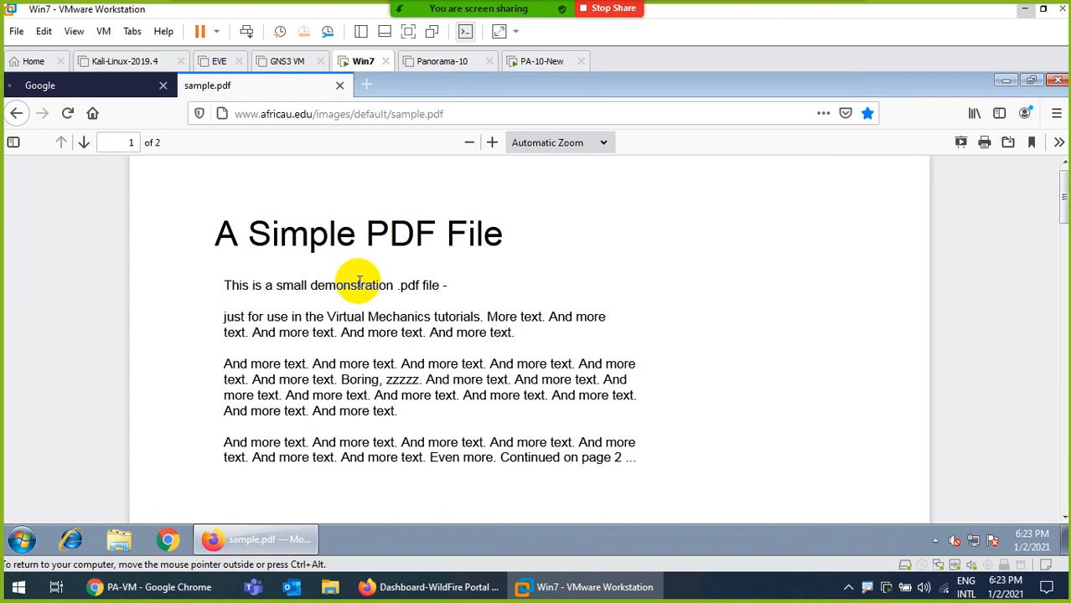
# Correct the Google query to 'wildfire test file', then return to the PA-VM window
pyautogui.click(83, 86)
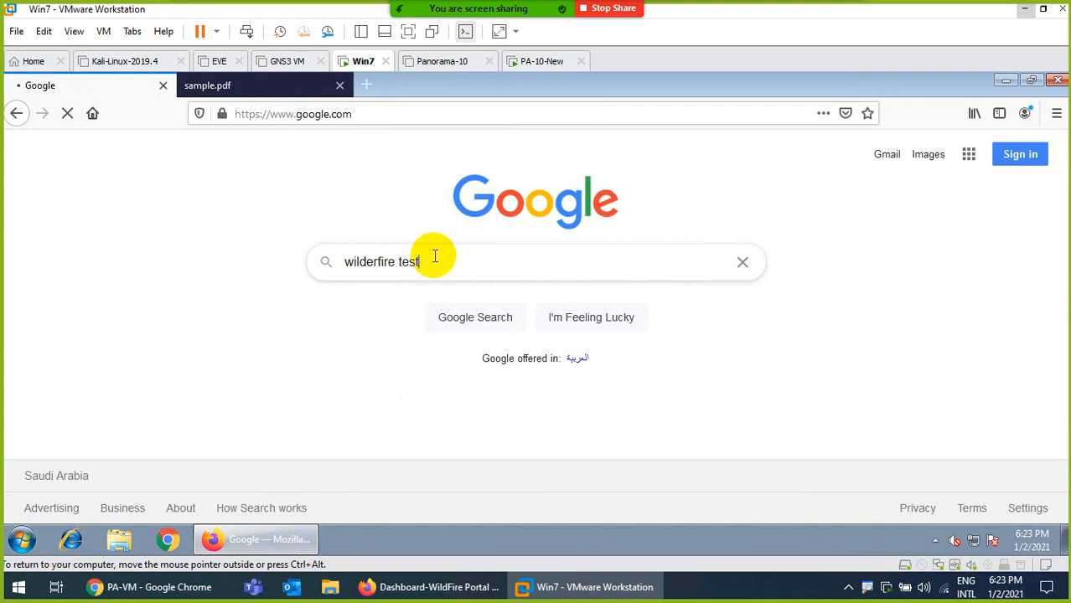
pyautogui.moveTo(435, 258); pyautogui.dragTo(271, 260)
pyautogui.write('wi')
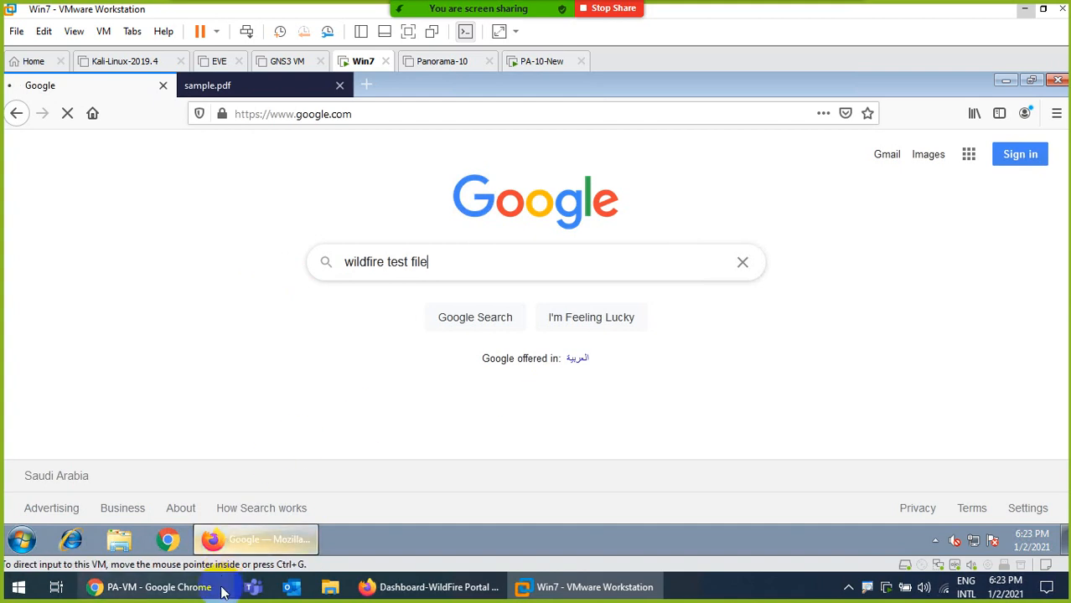
pyautogui.click(186, 588)
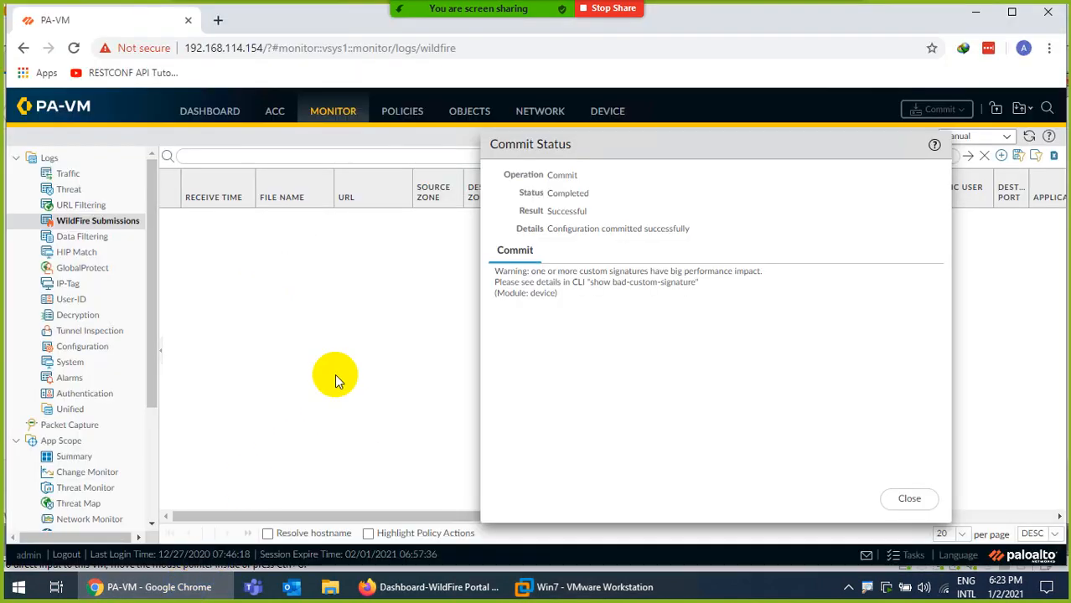
# Close the commit report, refresh the empty WildFire Submissions log, and switch to the WildFire Portal dashboard
pyautogui.click(909, 500)
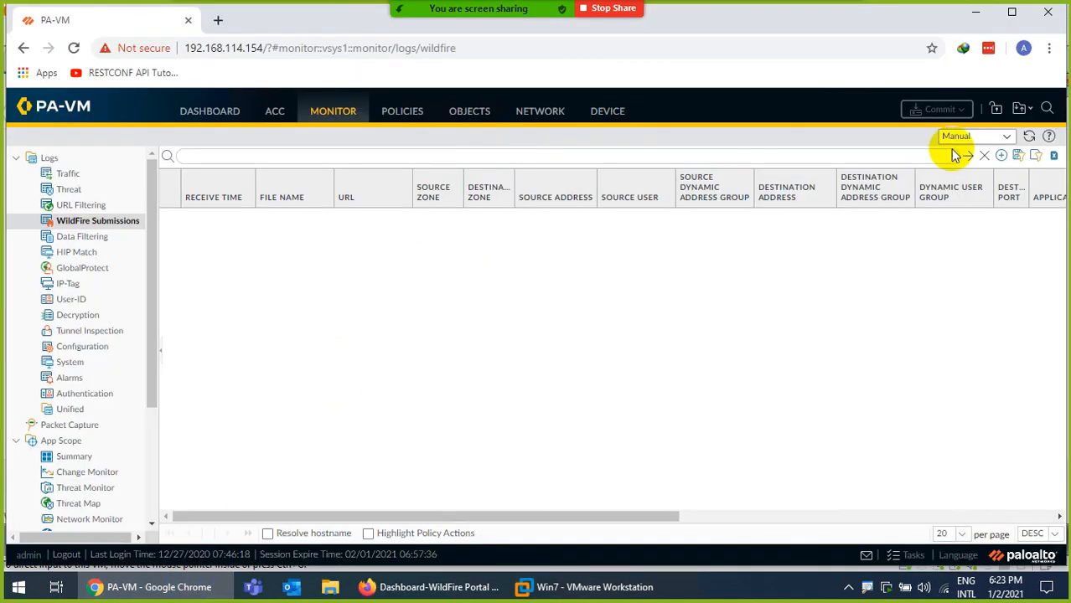
pyautogui.click(1026, 136)
pyautogui.click(432, 589)
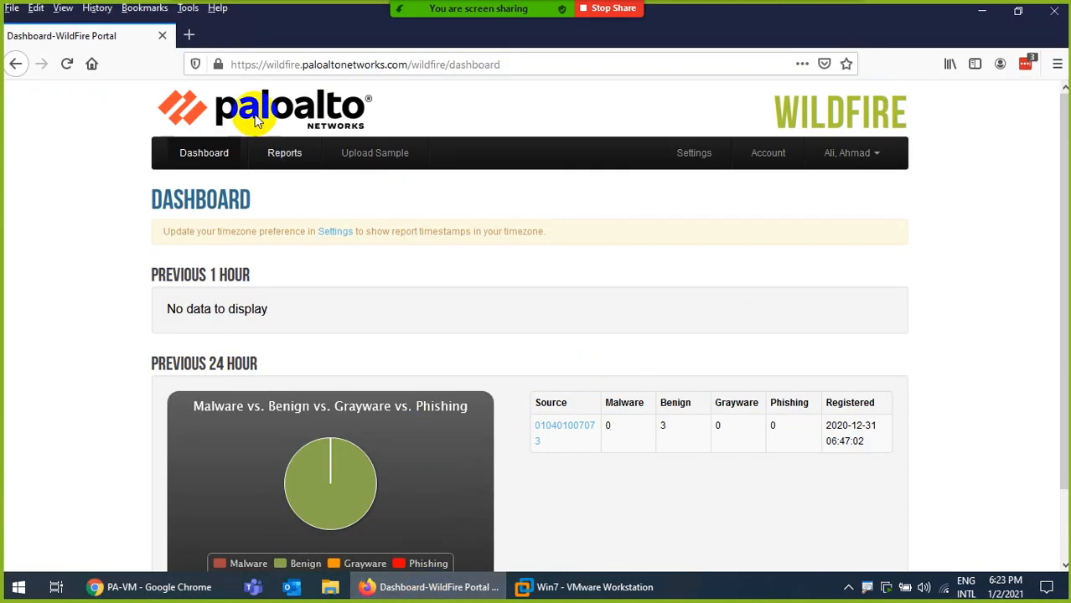
# Reload the WildFire dashboard, then open the Settings page and look through its options
pyautogui.click(191, 156)
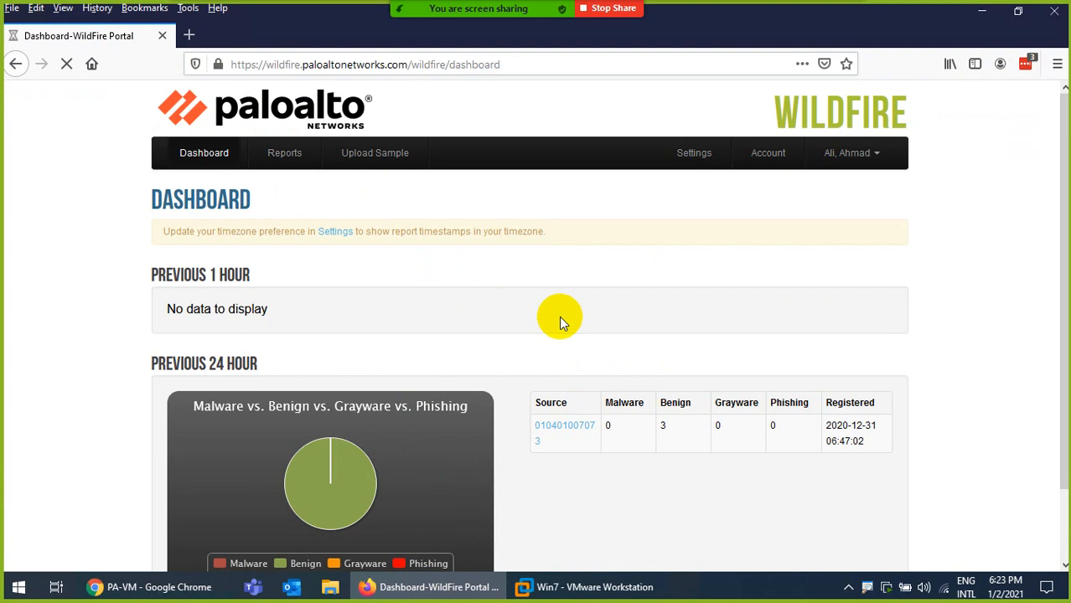
pyautogui.scroll(-2, 561, 327)
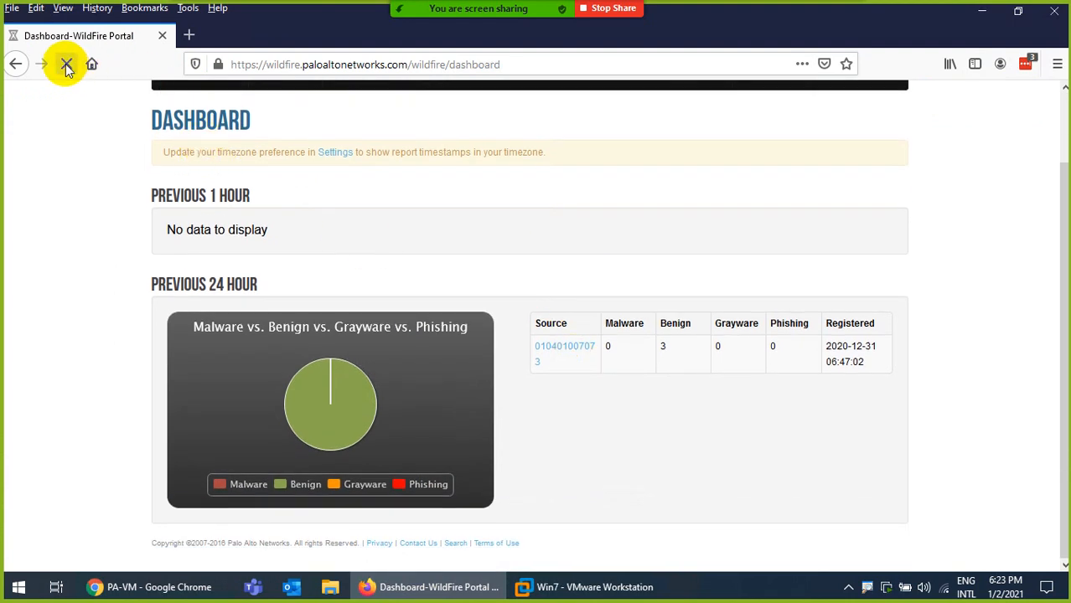
pyautogui.scroll(2, 364, 147)
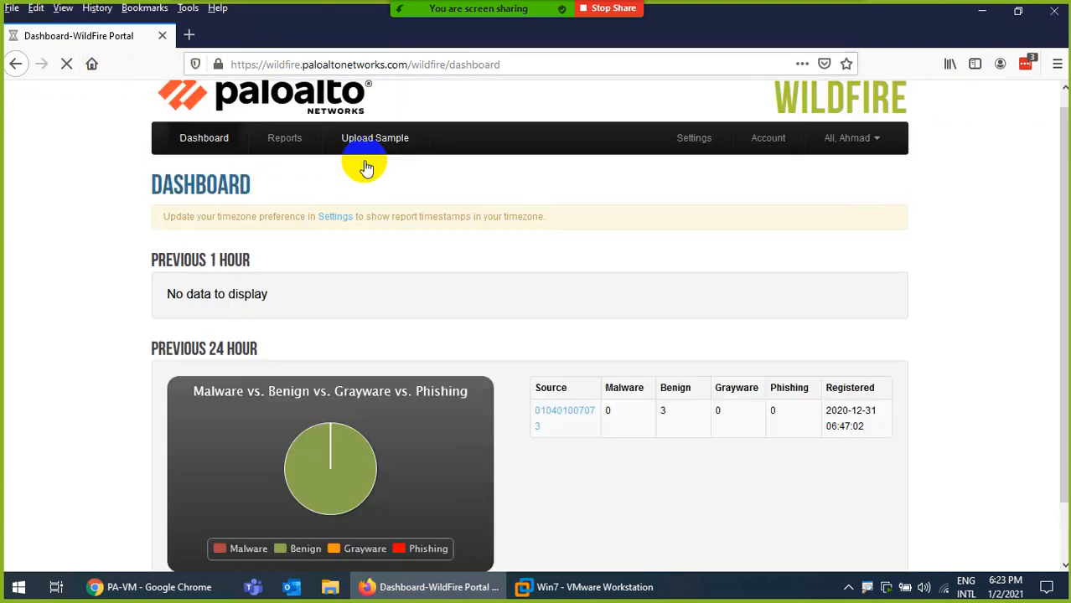
pyautogui.scroll(1, 366, 167)
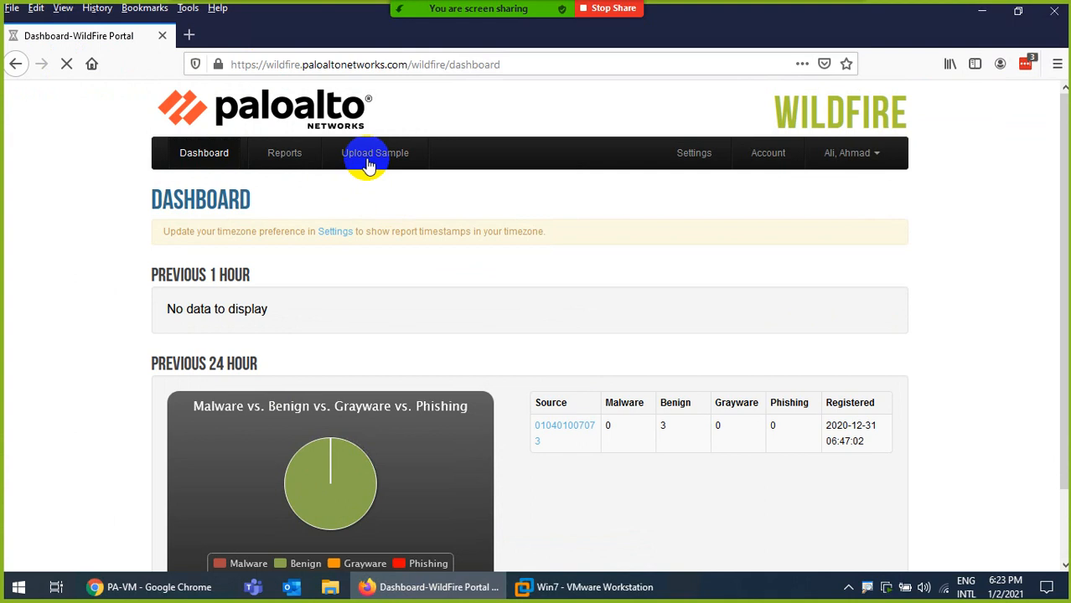
pyautogui.click(690, 156)
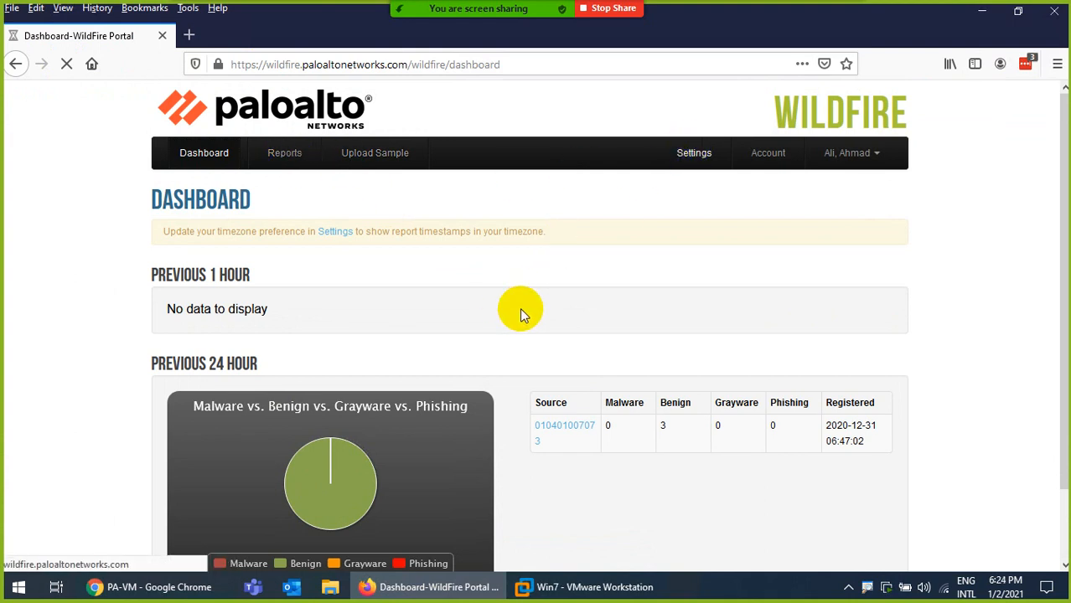
pyautogui.scroll(-2, 521, 307)
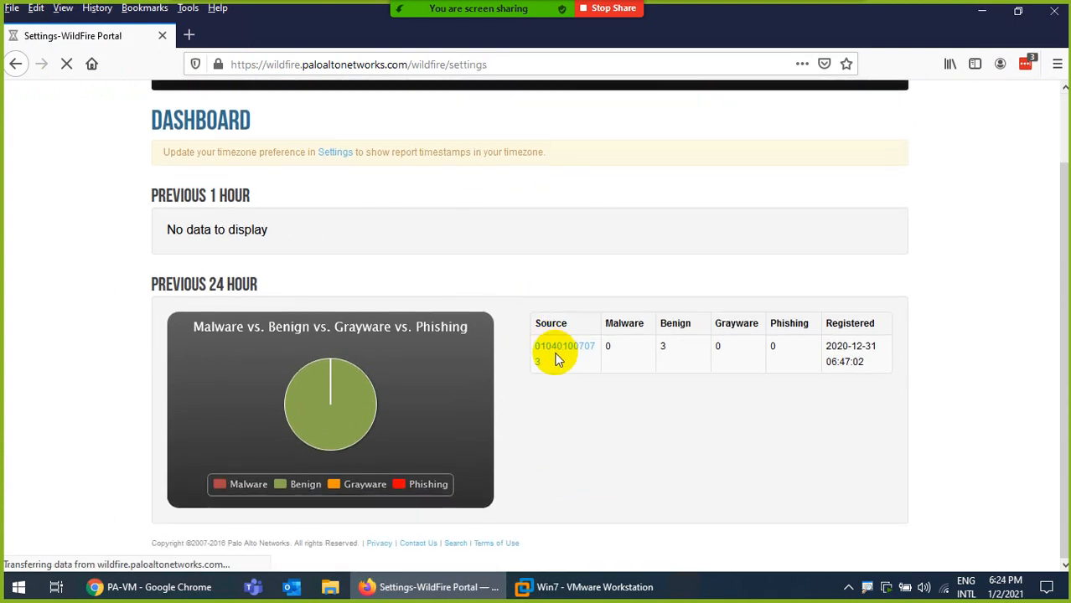
pyautogui.scroll(-4, 502, 352)
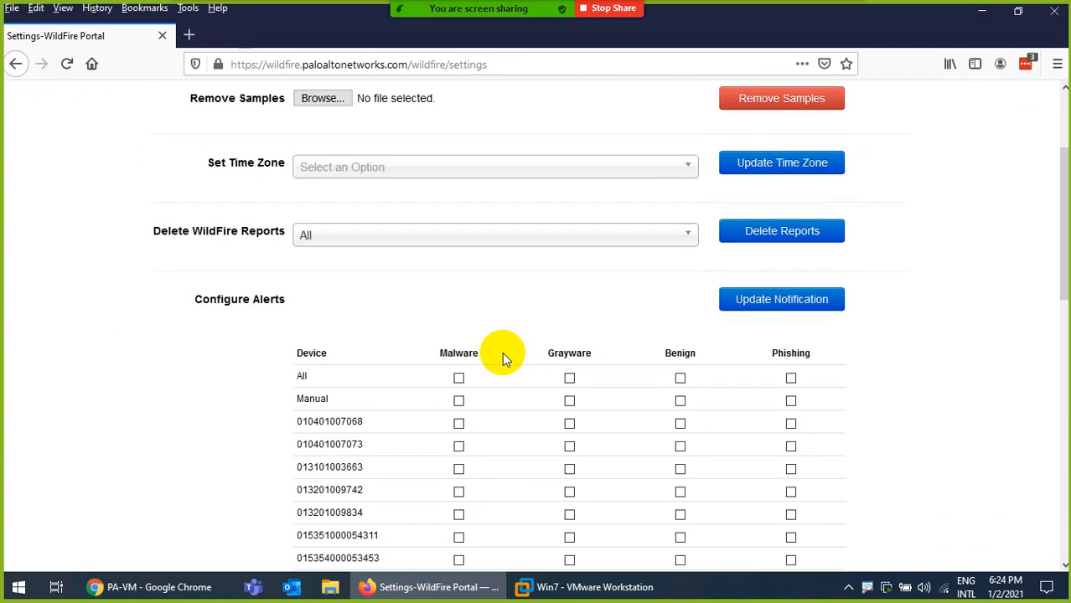
pyautogui.scroll(-6, 476, 360)
pyautogui.scroll(2, 422, 338)
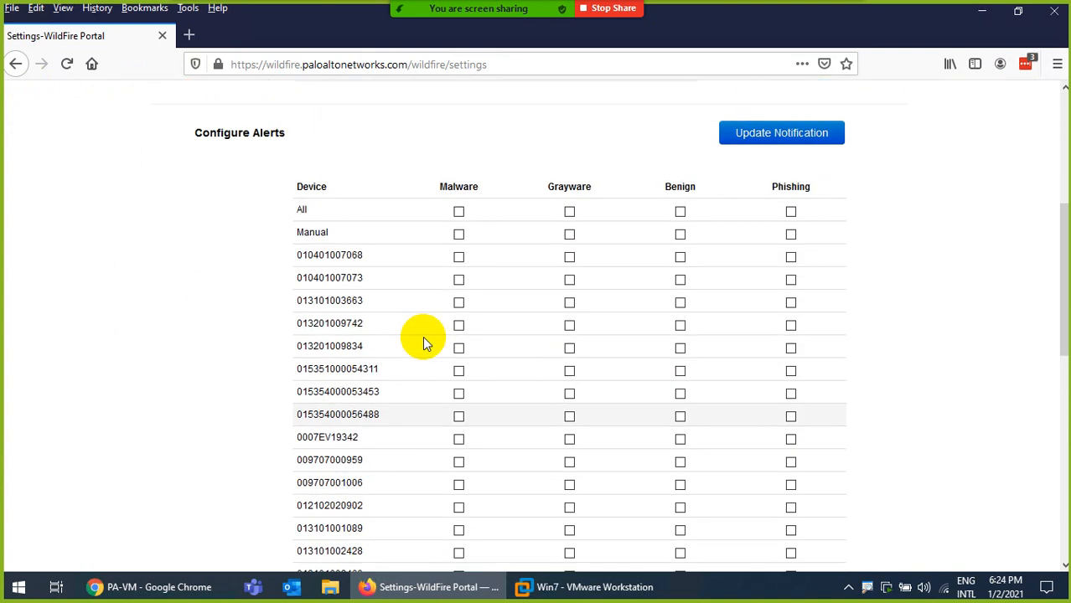
pyautogui.scroll(6, 423, 342)
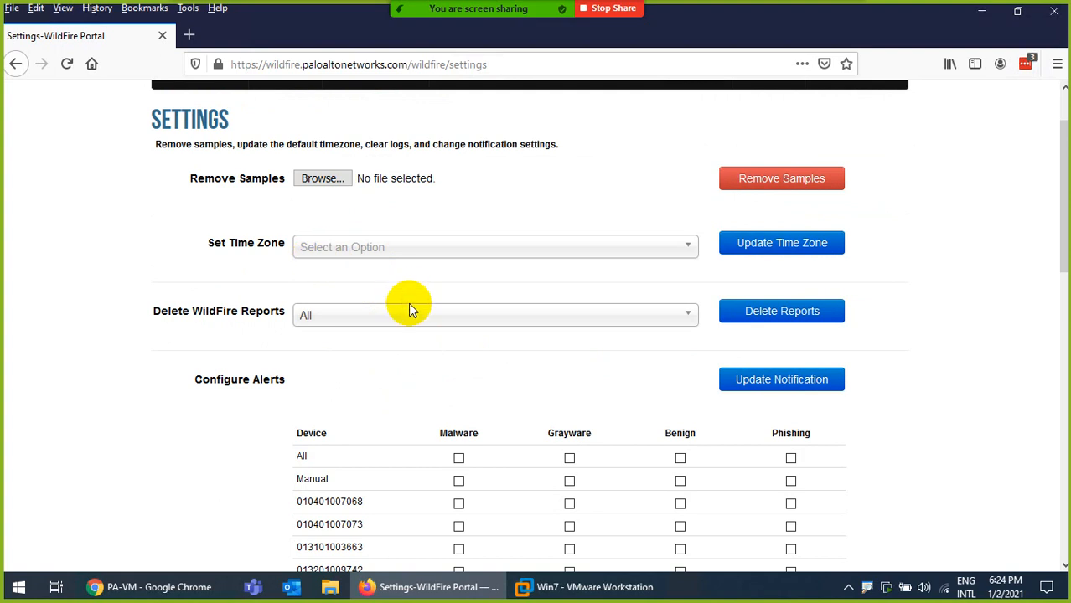
pyautogui.scroll(-6, 411, 307)
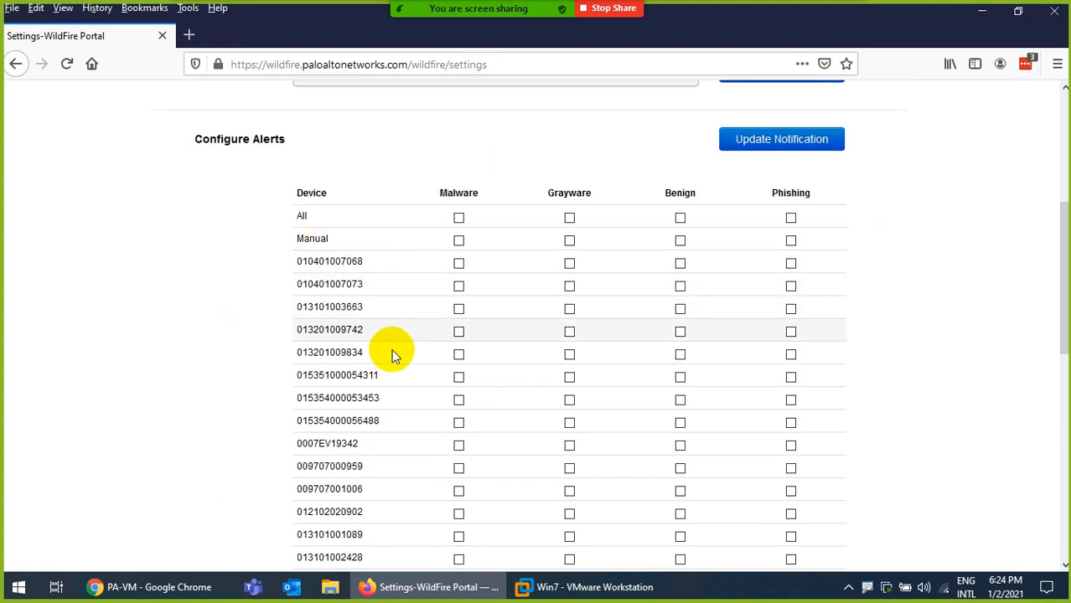
# Check the firewall's serial number on the PA-VM dashboard, then return to WildFire Settings
pyautogui.click(155, 595)
pyautogui.click(209, 112)
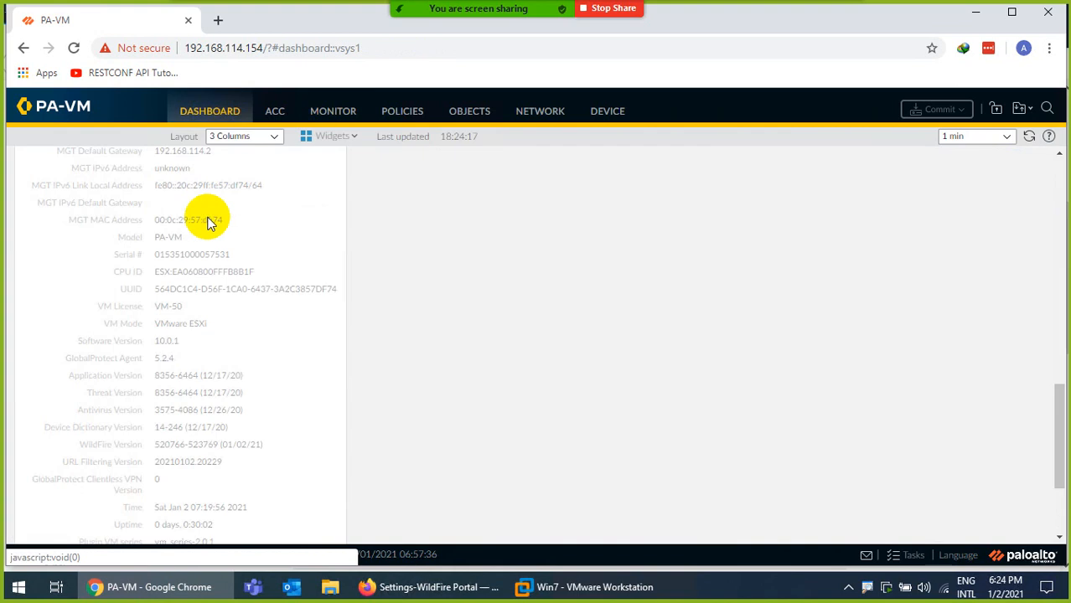
pyautogui.click(149, 586)
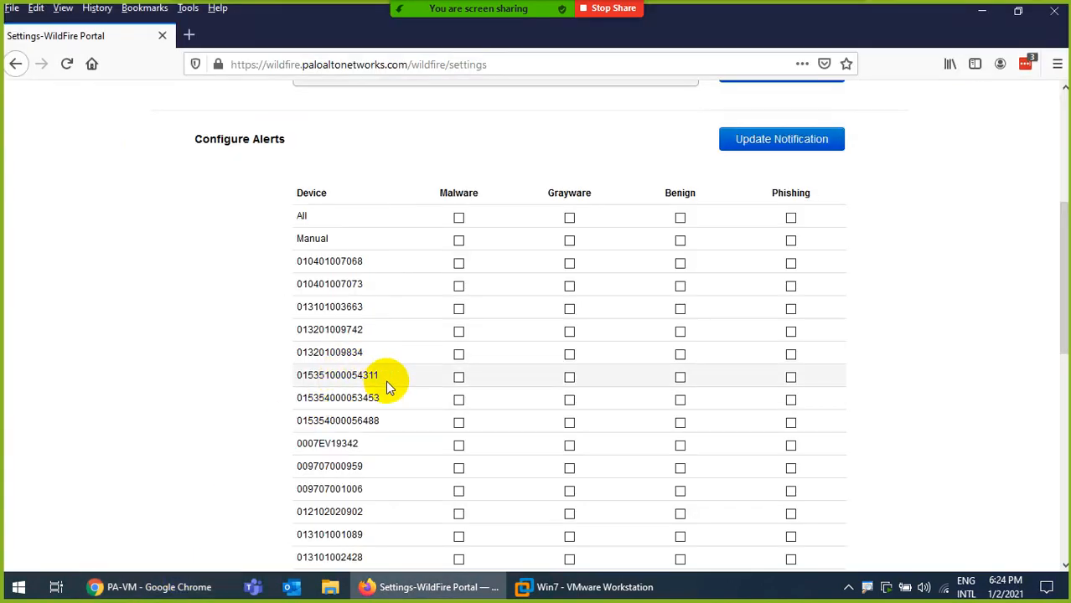
pyautogui.scroll(-5, 391, 431)
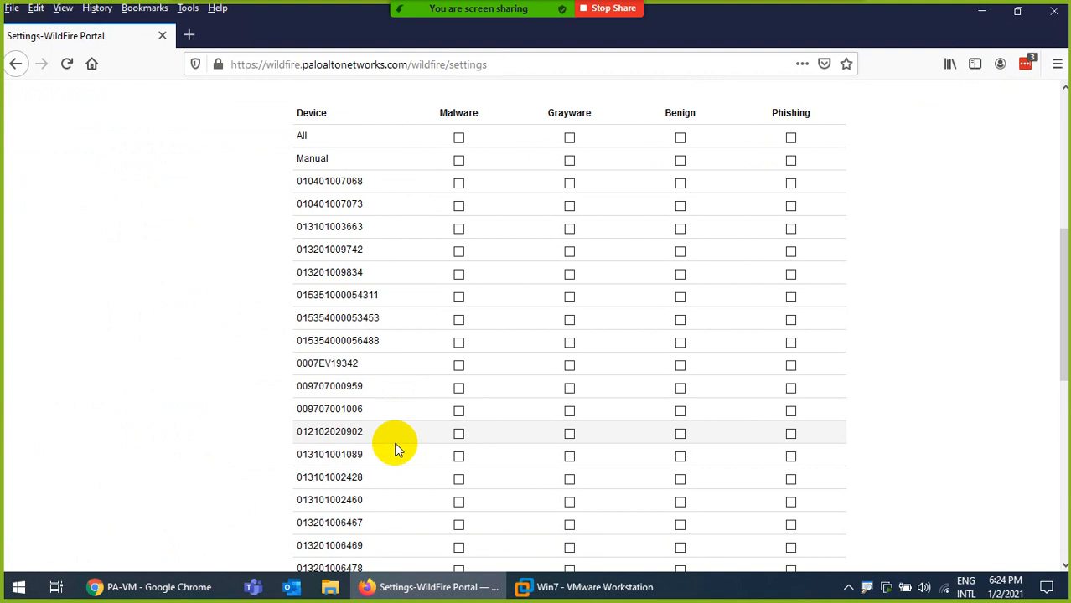
pyautogui.scroll(-3, 397, 450)
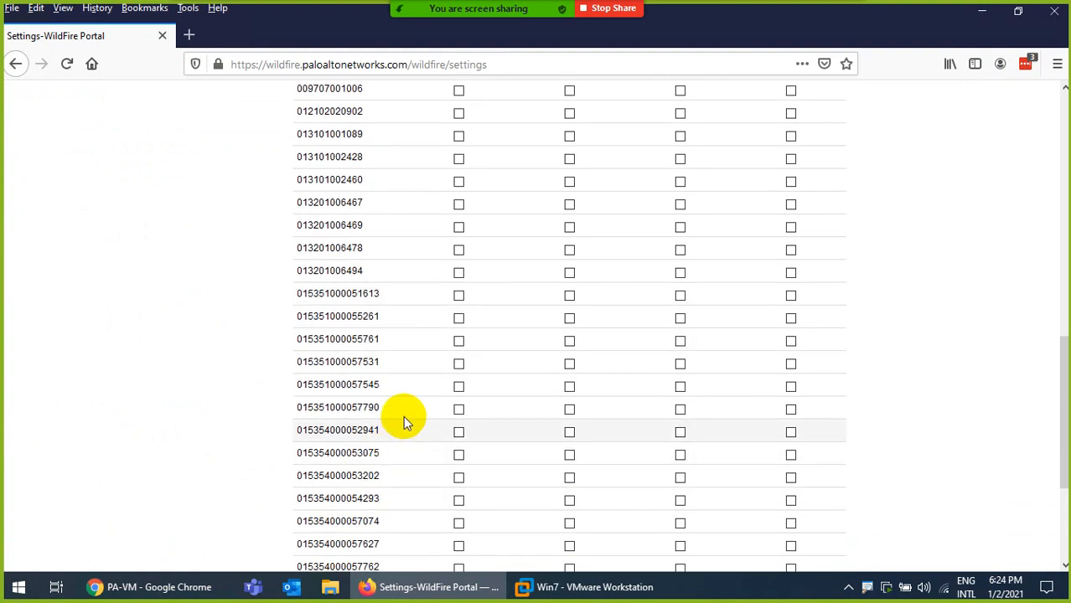
pyautogui.scroll(-3, 402, 383)
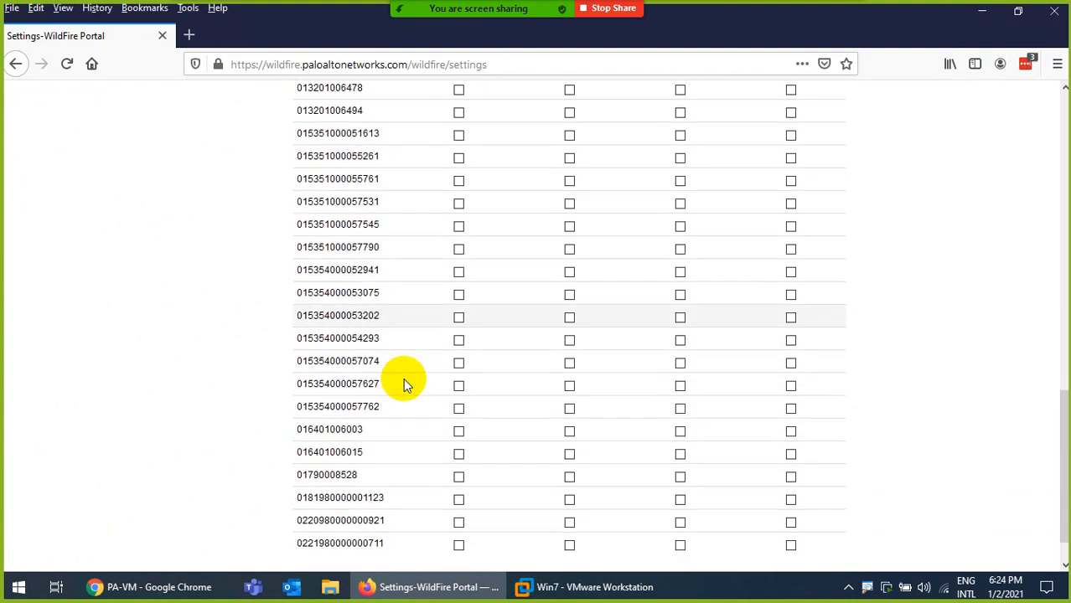
pyautogui.scroll(-1, 430, 450)
pyautogui.scroll(2, 430, 439)
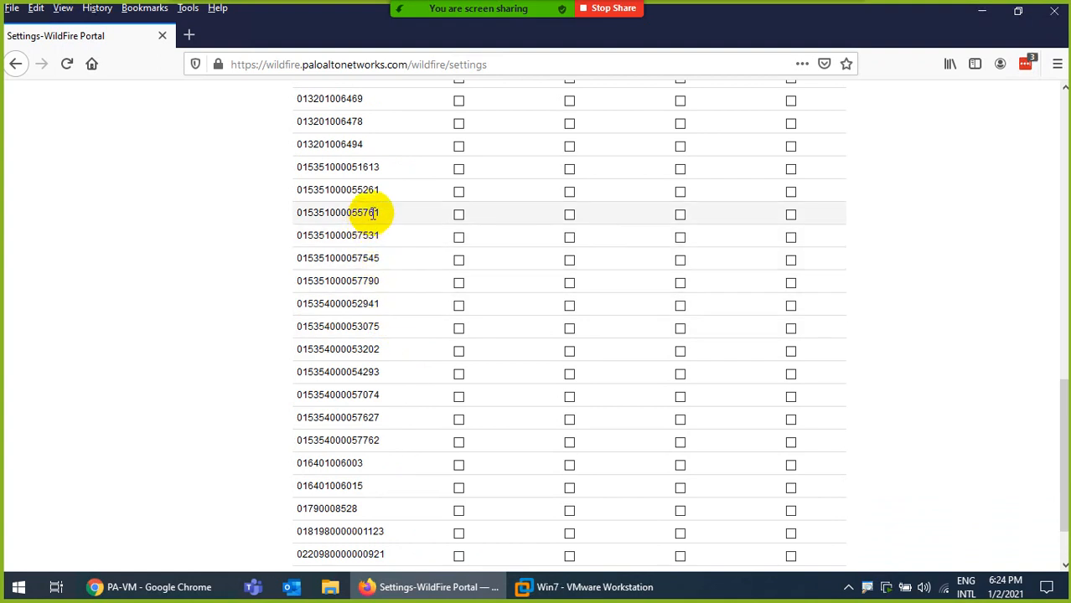
# Select the PA-VM firewall's serial in the Configure Alerts device list and copy it
pyautogui.moveTo(381, 239); pyautogui.dragTo(311, 237)
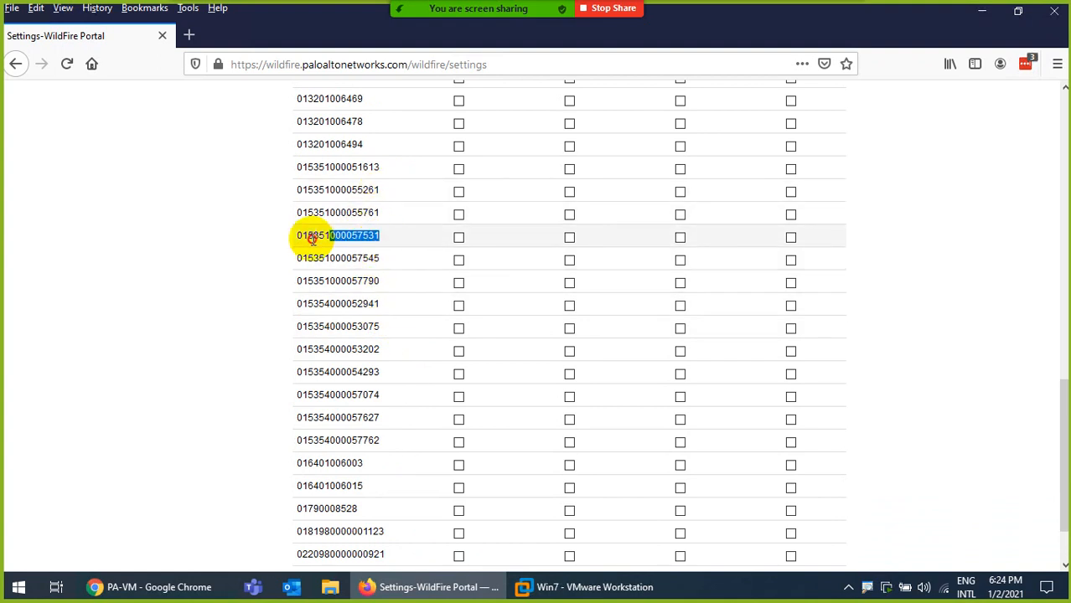
pyautogui.scroll(4, 444, 259)
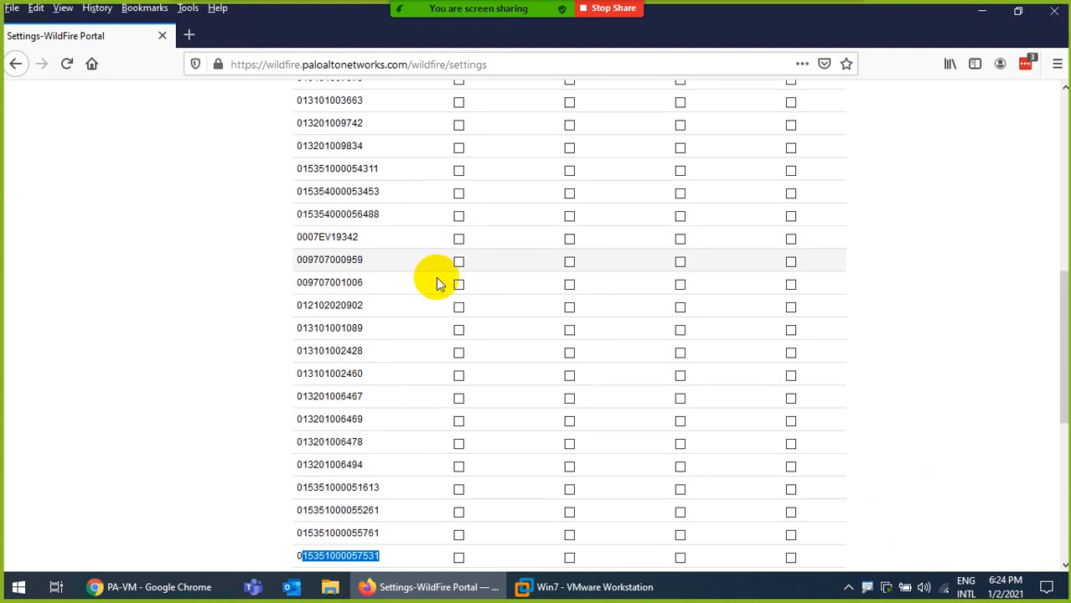
pyautogui.scroll(-3, 423, 322)
pyautogui.moveTo(382, 315); pyautogui.dragTo(299, 315)
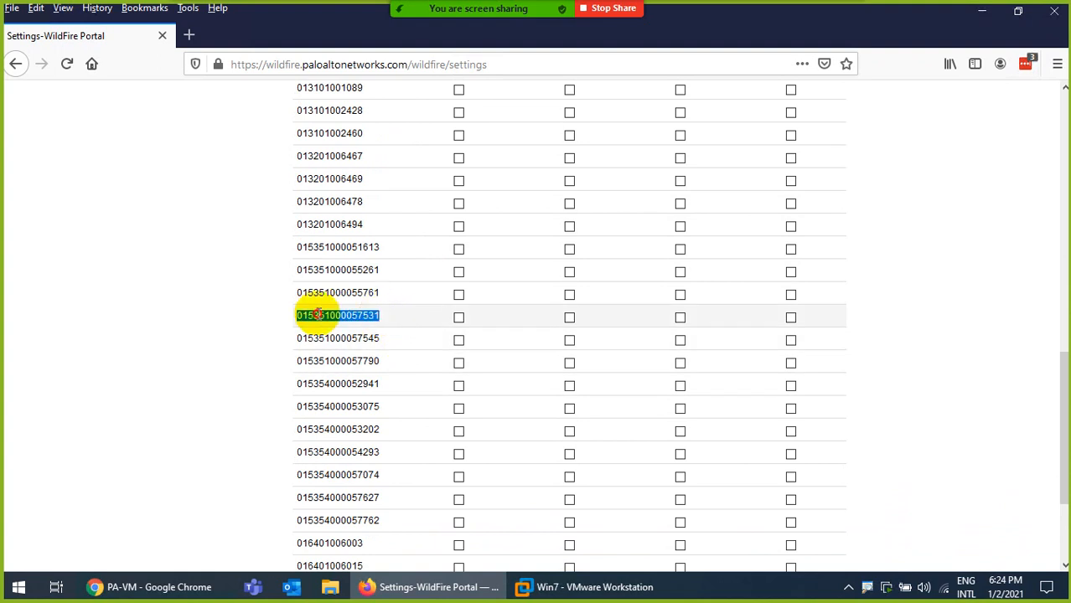
pyautogui.rightClick(319, 317)
pyautogui.click(348, 330)
pyautogui.scroll(7, 512, 314)
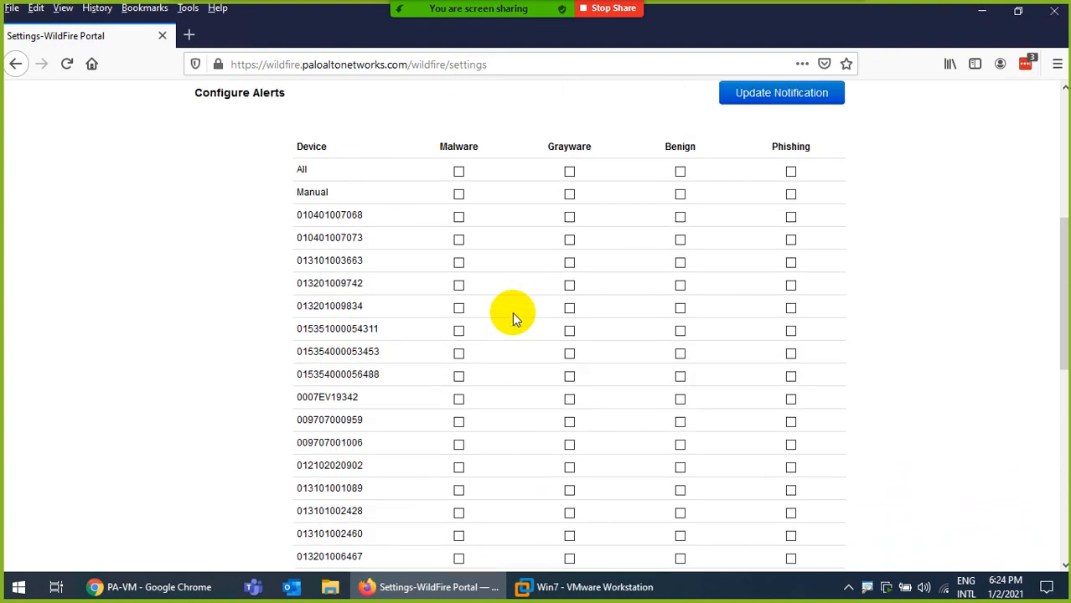
pyautogui.scroll(3, 464, 309)
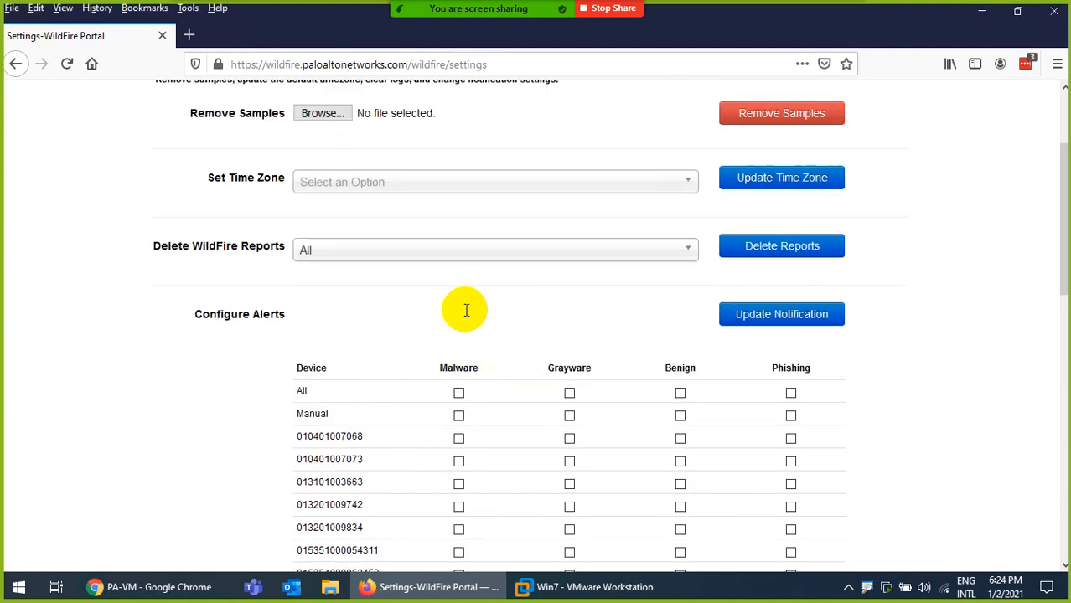
pyautogui.scroll(3, 464, 309)
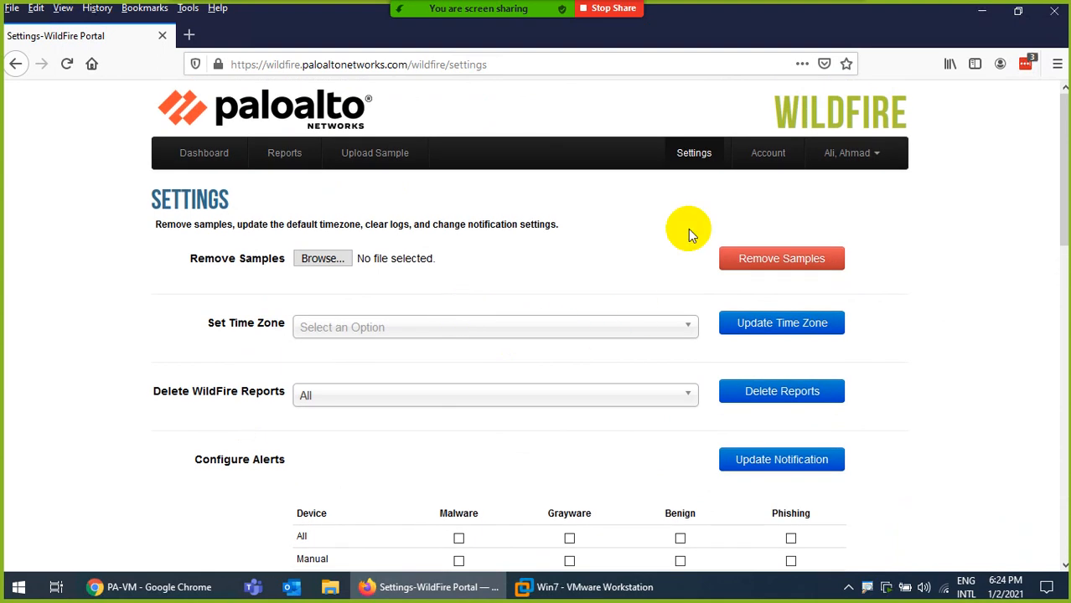
# Review My Account's valid API key expiring 2022-05-03, then go back to Settings from the user menu
pyautogui.click(759, 171)
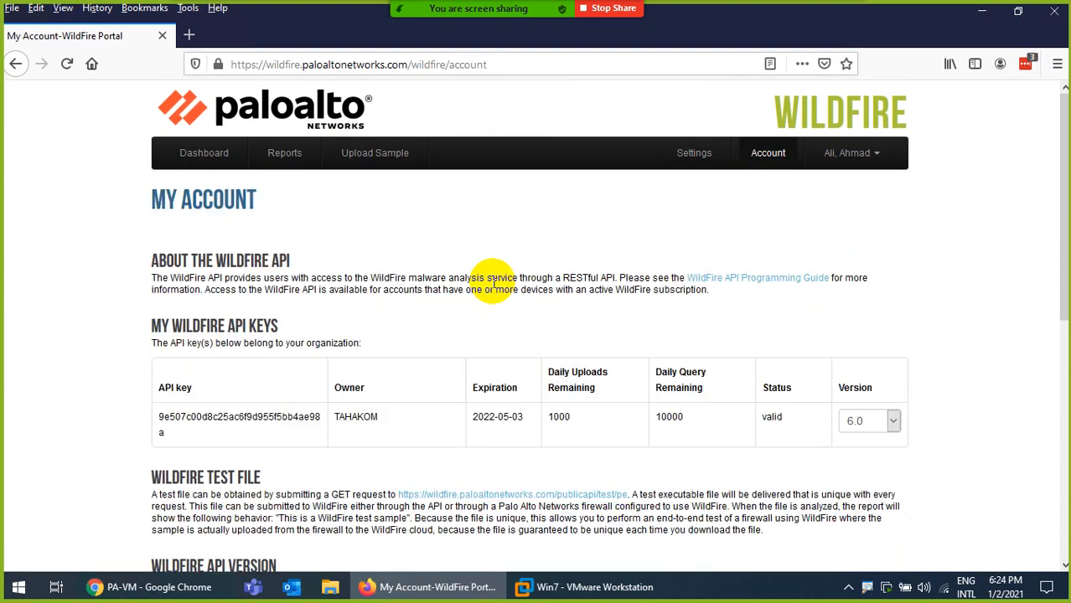
pyautogui.scroll(-4, 485, 321)
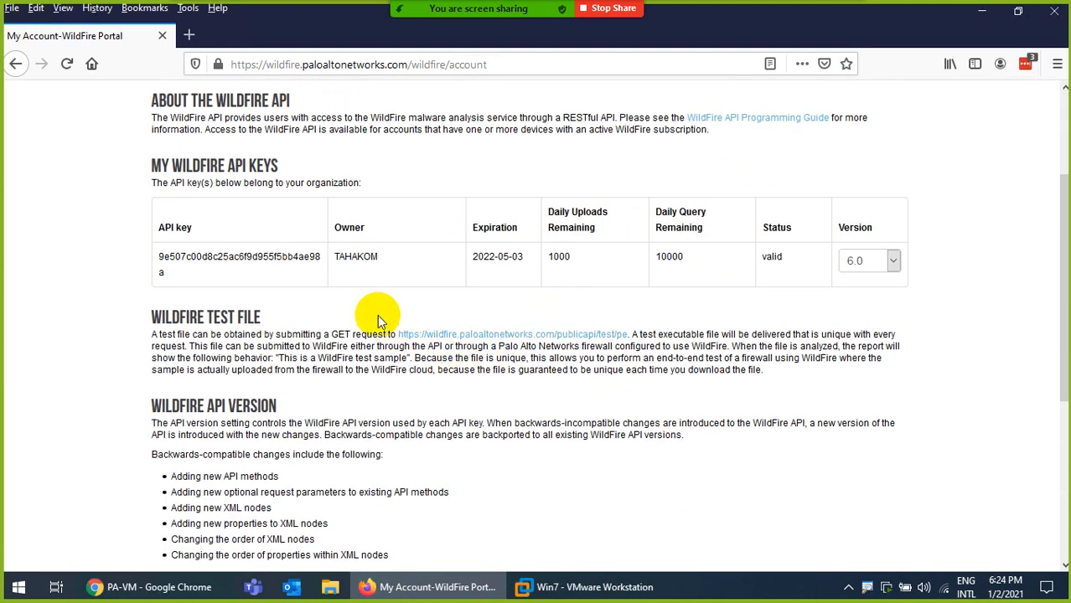
pyautogui.scroll(-2, 387, 274)
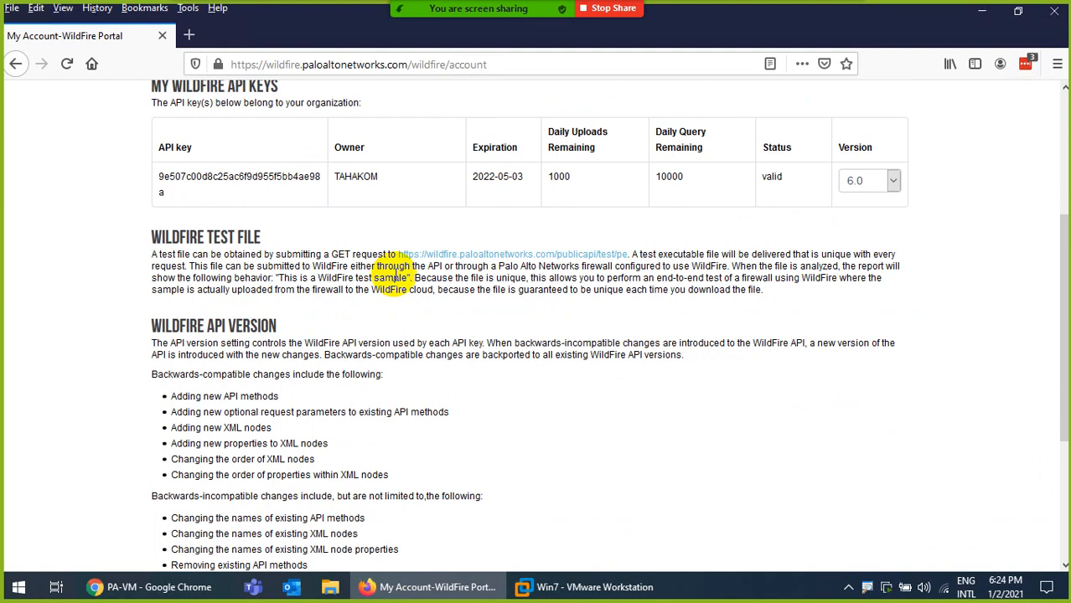
pyautogui.scroll(-5, 350, 279)
pyautogui.scroll(9, 381, 306)
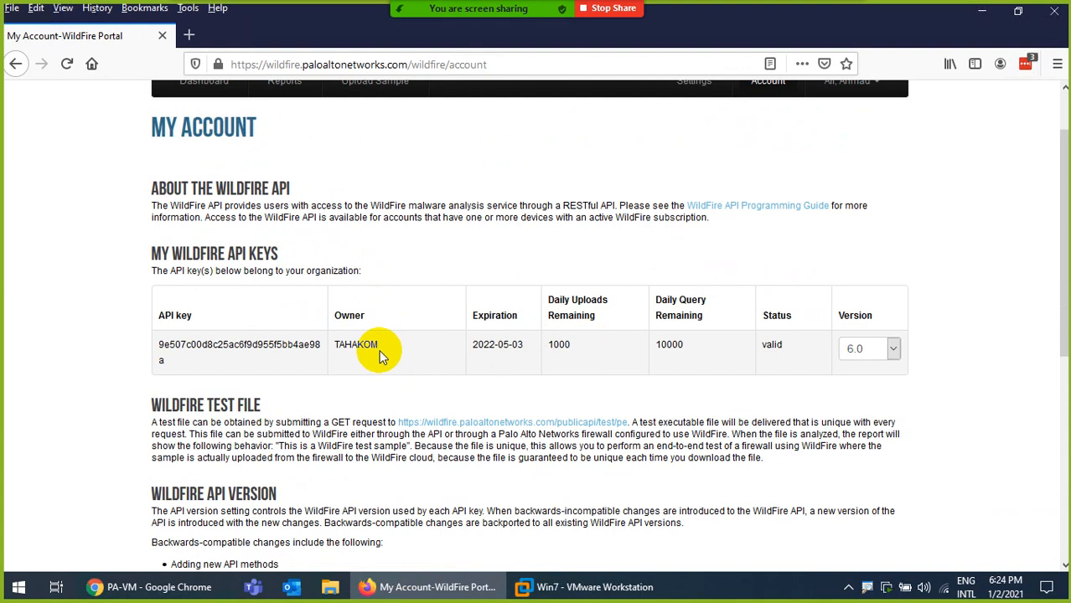
pyautogui.scroll(2, 370, 347)
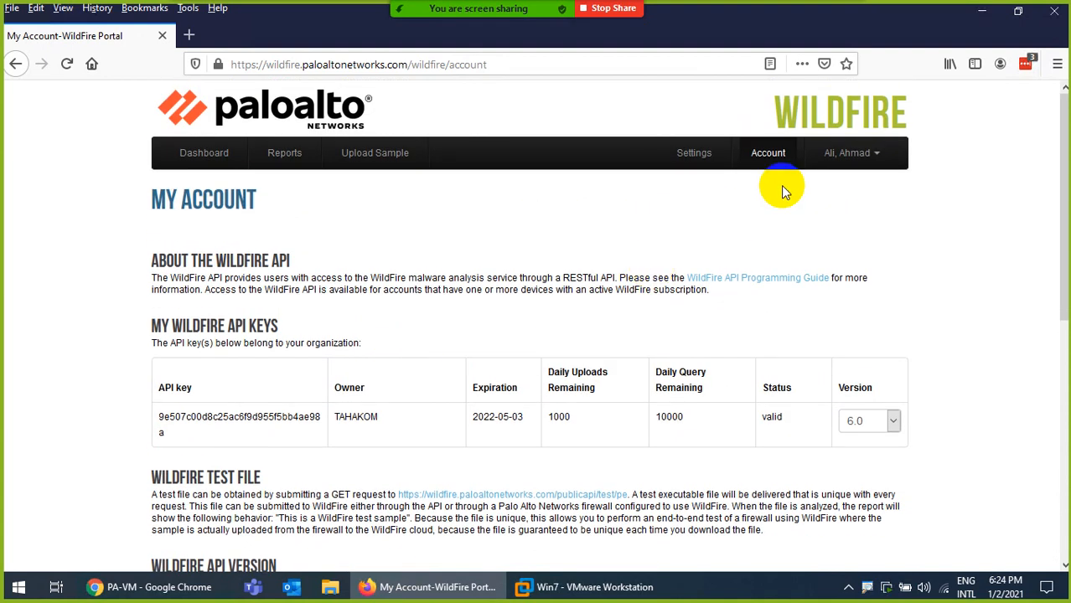
pyautogui.click(862, 155)
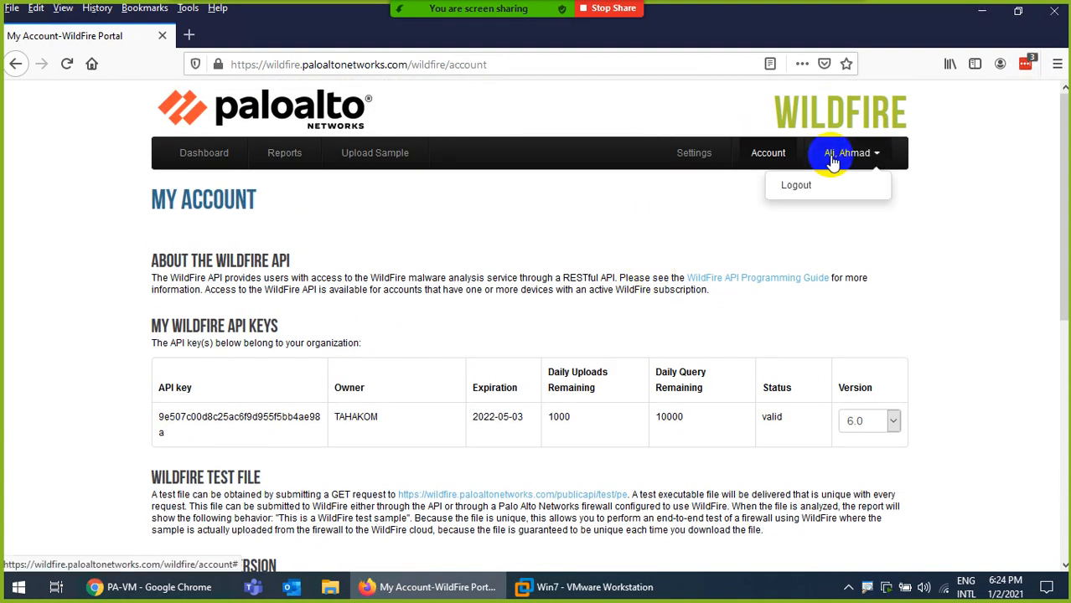
pyautogui.click(704, 159)
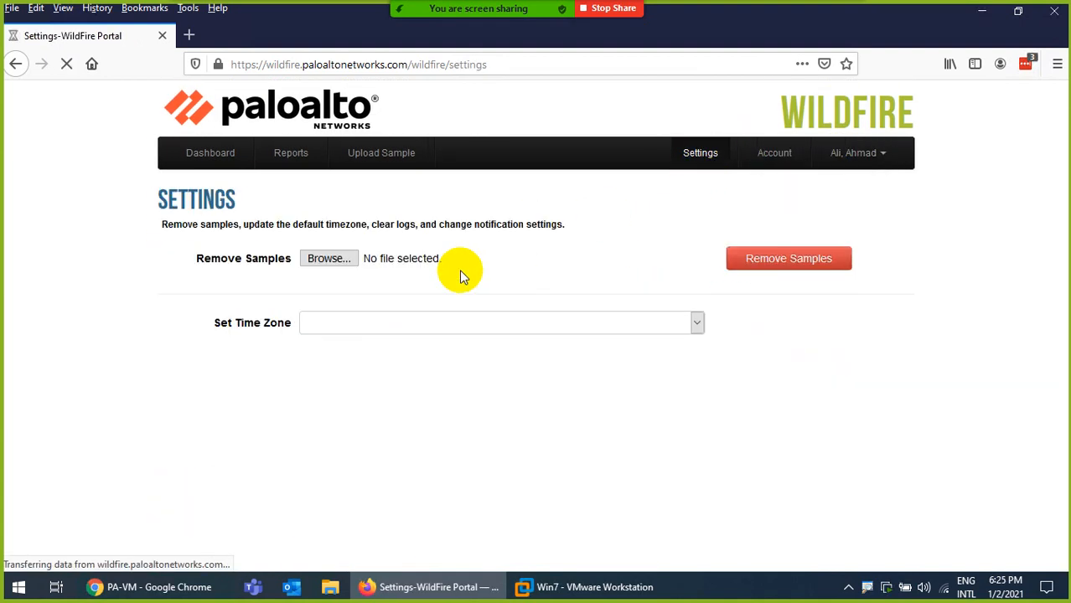
# Open the time zone list on Settings and close it without changing anything
pyautogui.scroll(-2, 431, 303)
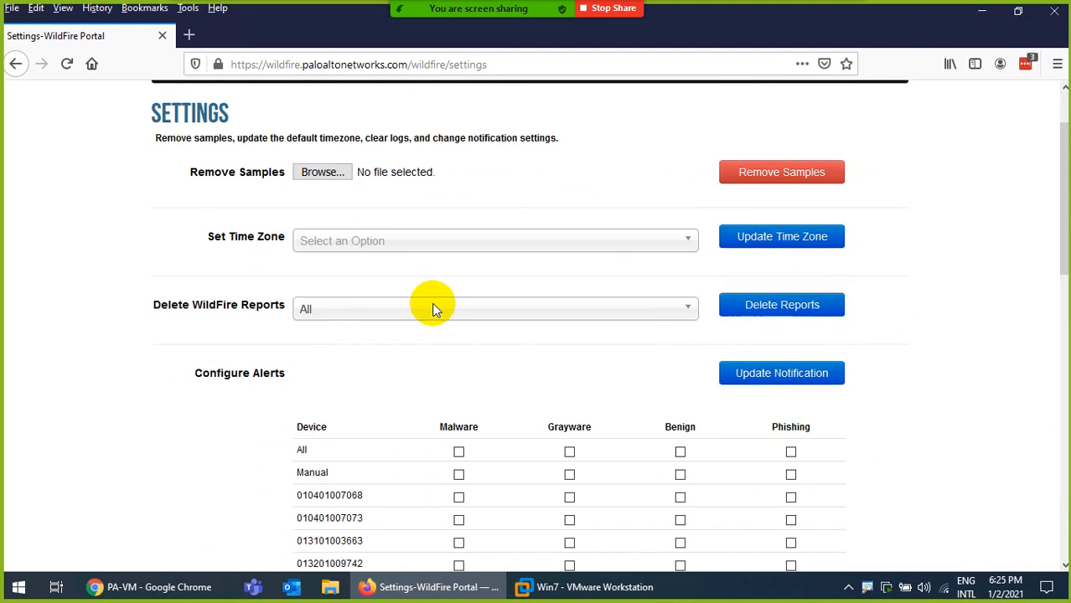
pyautogui.click(380, 241)
pyautogui.click(377, 235)
pyautogui.scroll(-10, 455, 242)
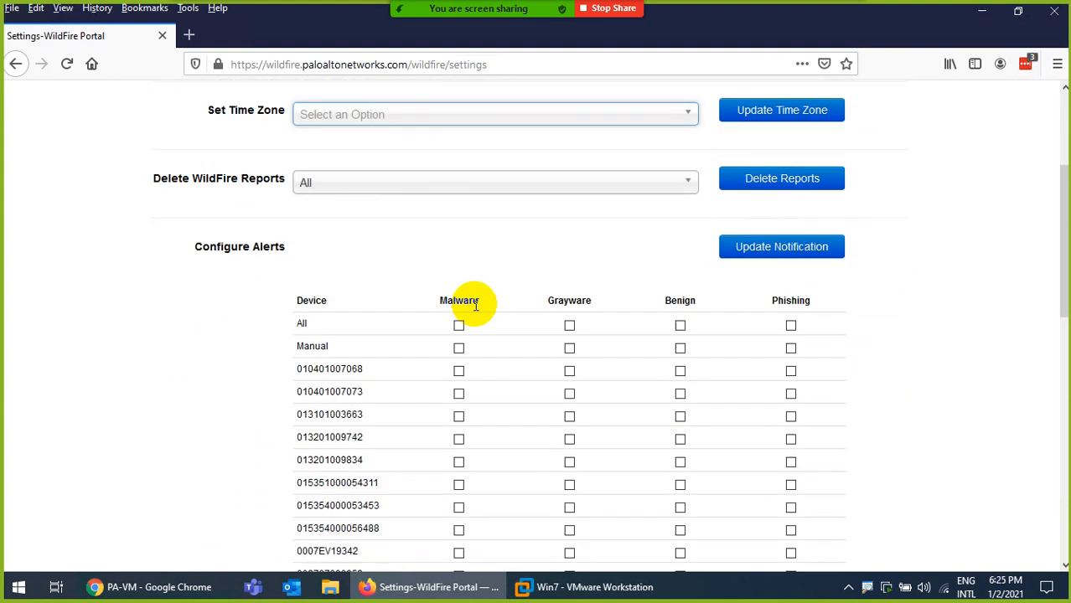
pyautogui.scroll(-5, 447, 430)
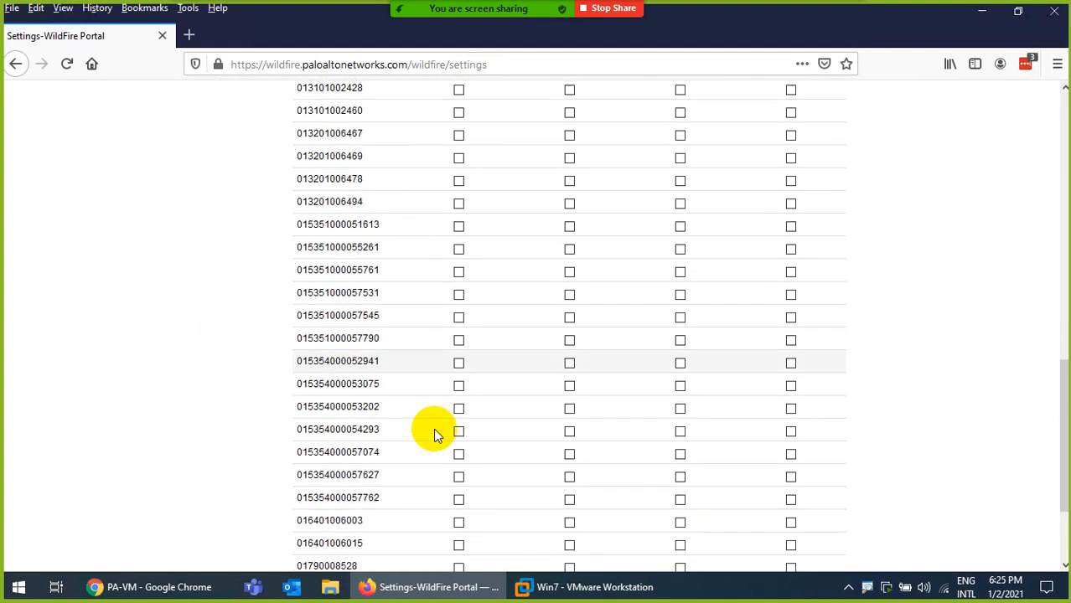
pyautogui.hotkey('ctrl', 'f')
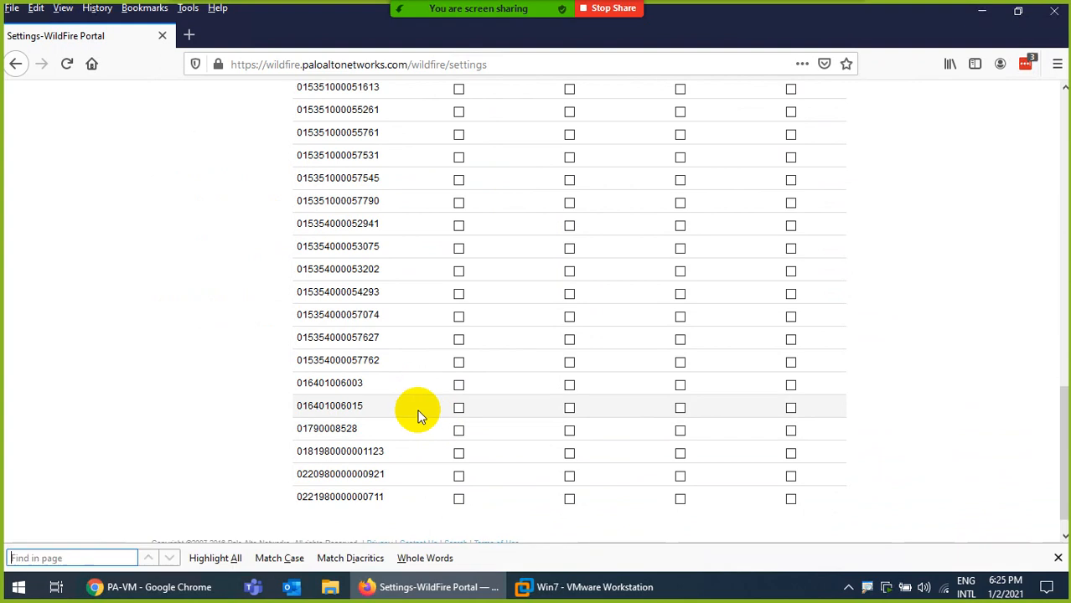
pyautogui.hotkey('ctrl', 'v')
pyautogui.click(459, 157)
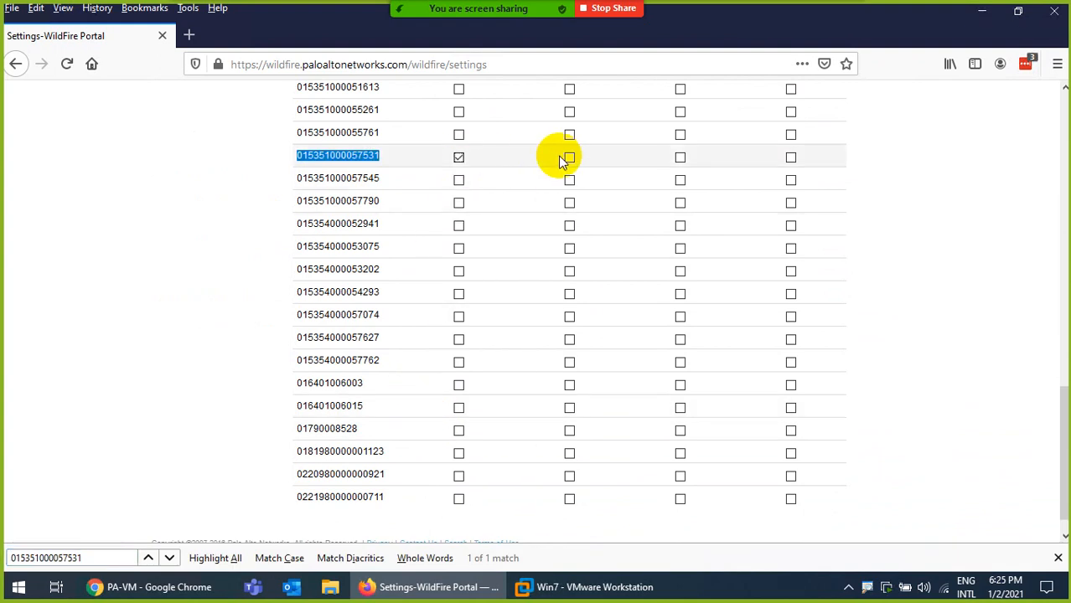
pyautogui.click(791, 157)
pyautogui.scroll(10, 757, 176)
pyautogui.scroll(5, 694, 263)
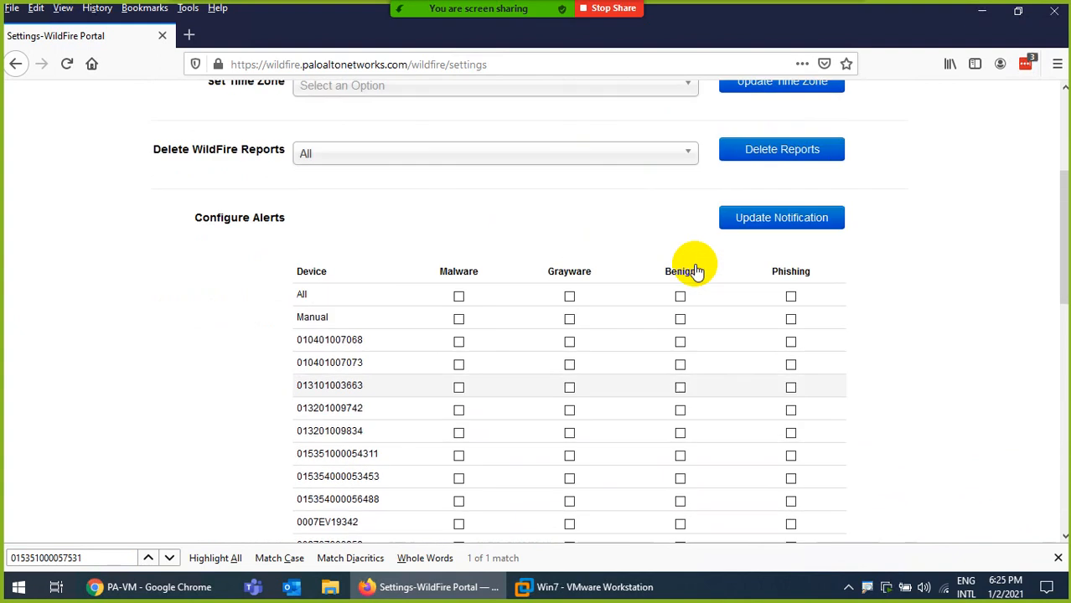
pyautogui.click(752, 347)
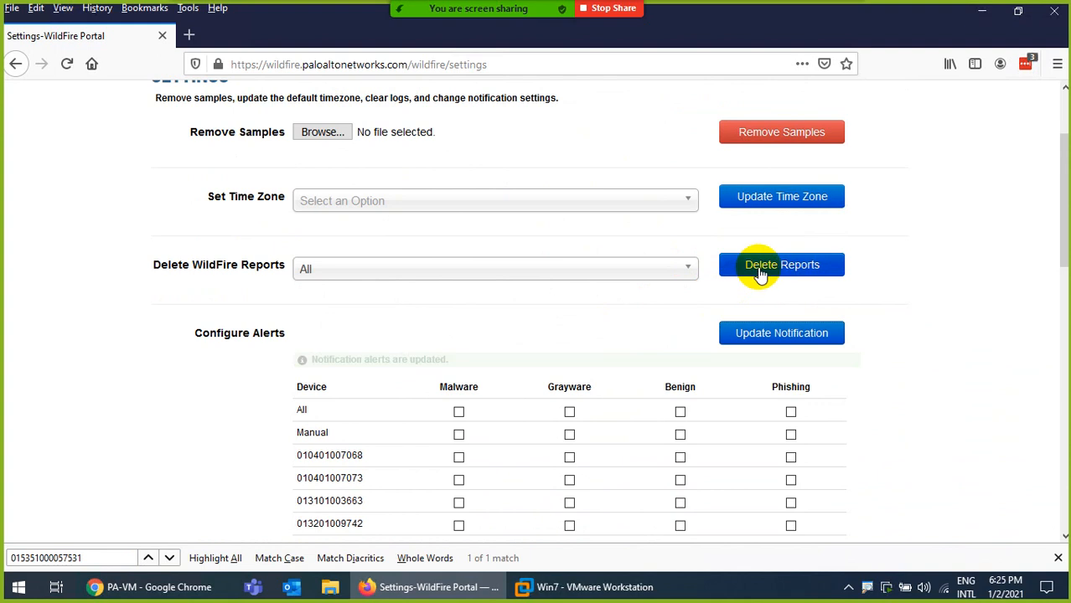
pyautogui.scroll(2, 603, 220)
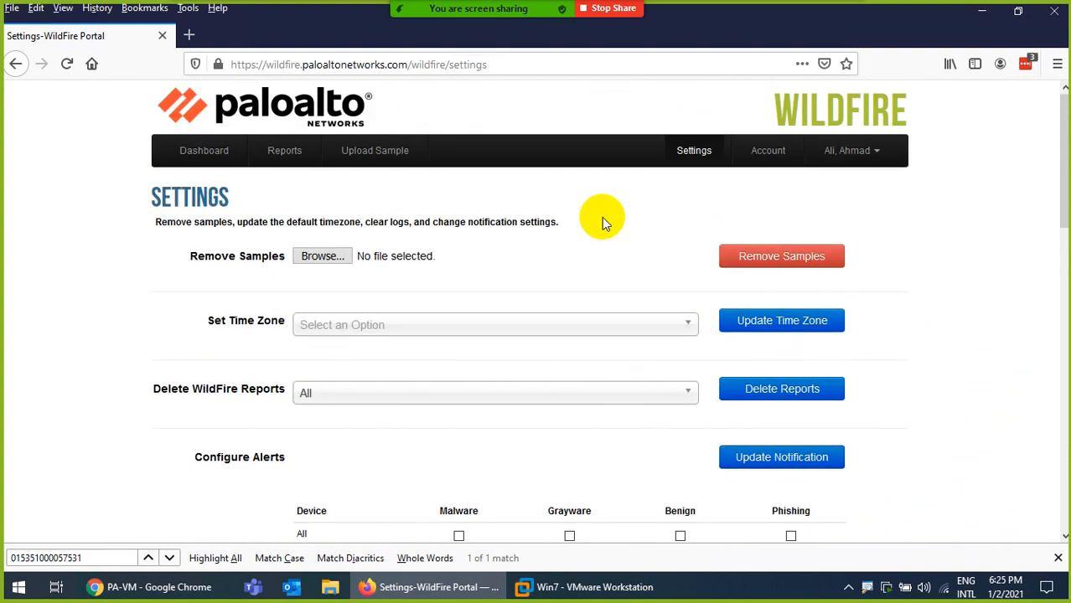
pyautogui.scroll(-3, 586, 243)
pyautogui.scroll(3, 502, 258)
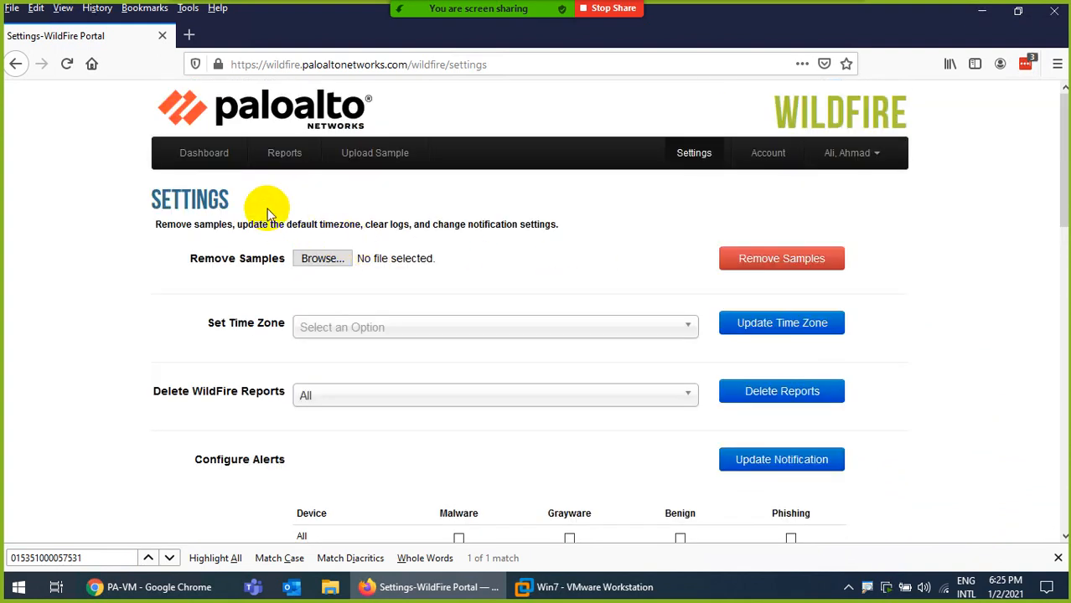
pyautogui.click(182, 151)
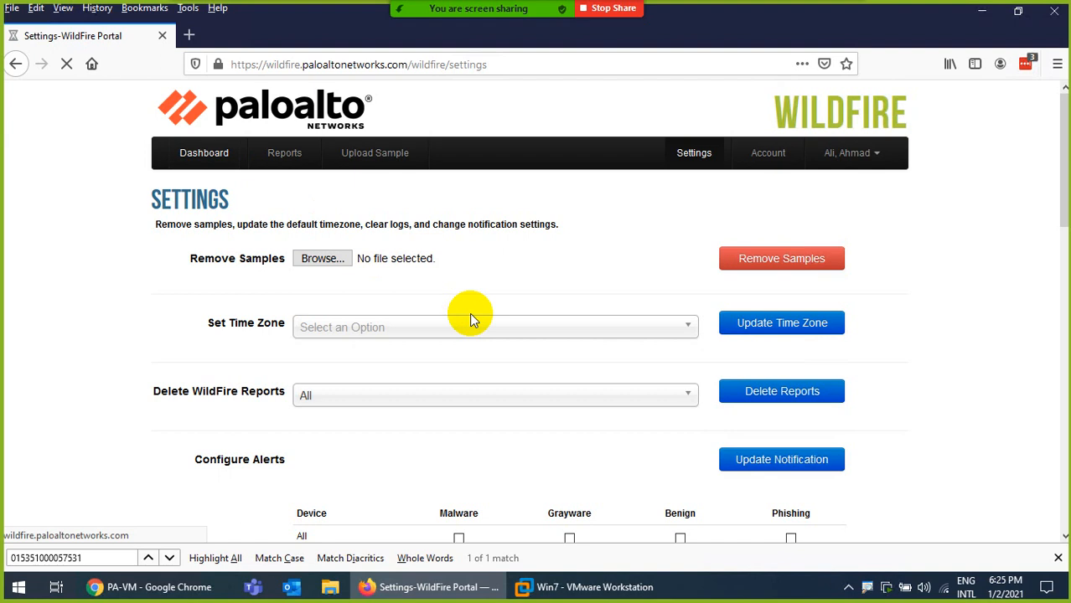
pyautogui.scroll(-2, 485, 323)
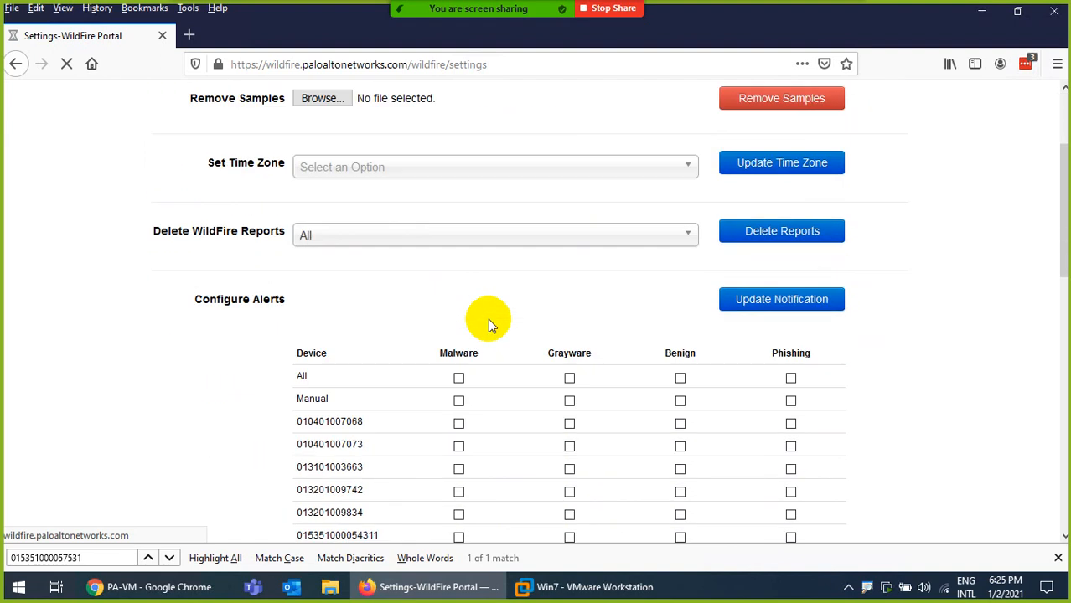
pyautogui.scroll(-4, 488, 318)
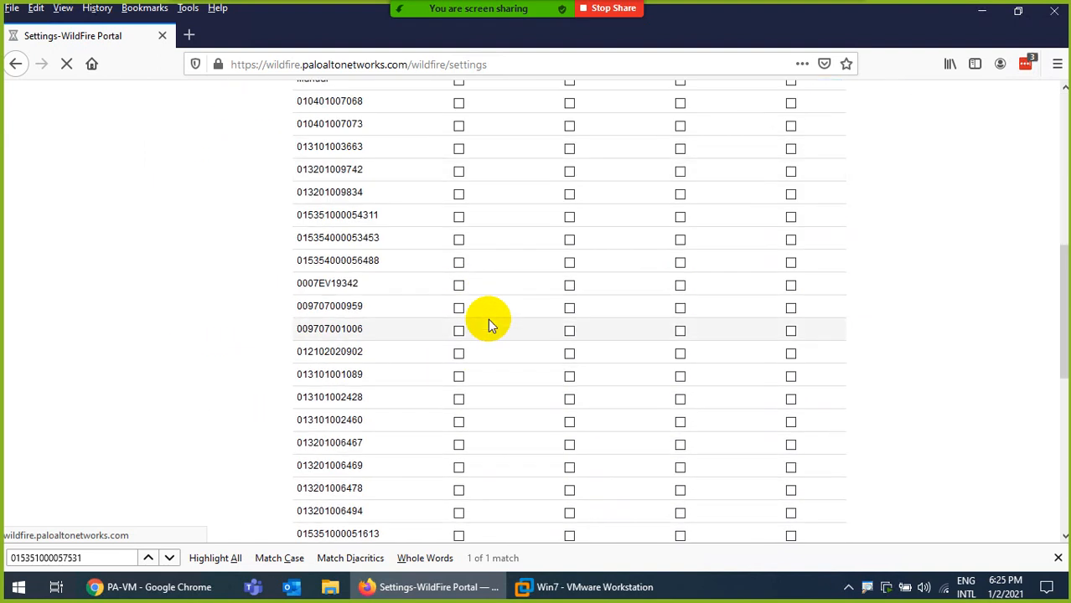
pyautogui.scroll(4, 488, 319)
pyautogui.scroll(2, 487, 318)
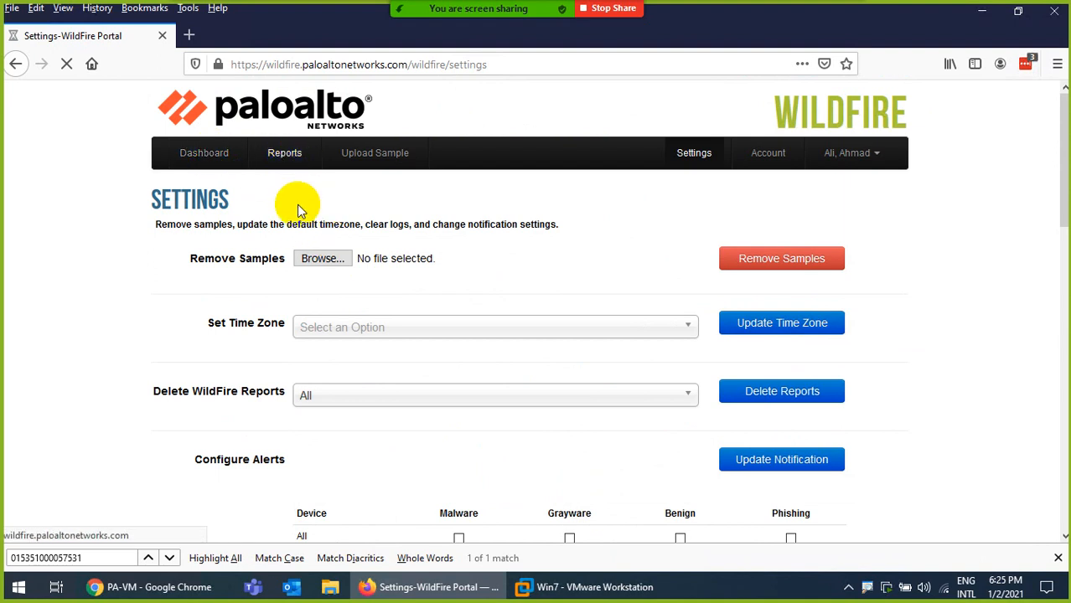
pyautogui.scroll(-6, 390, 255)
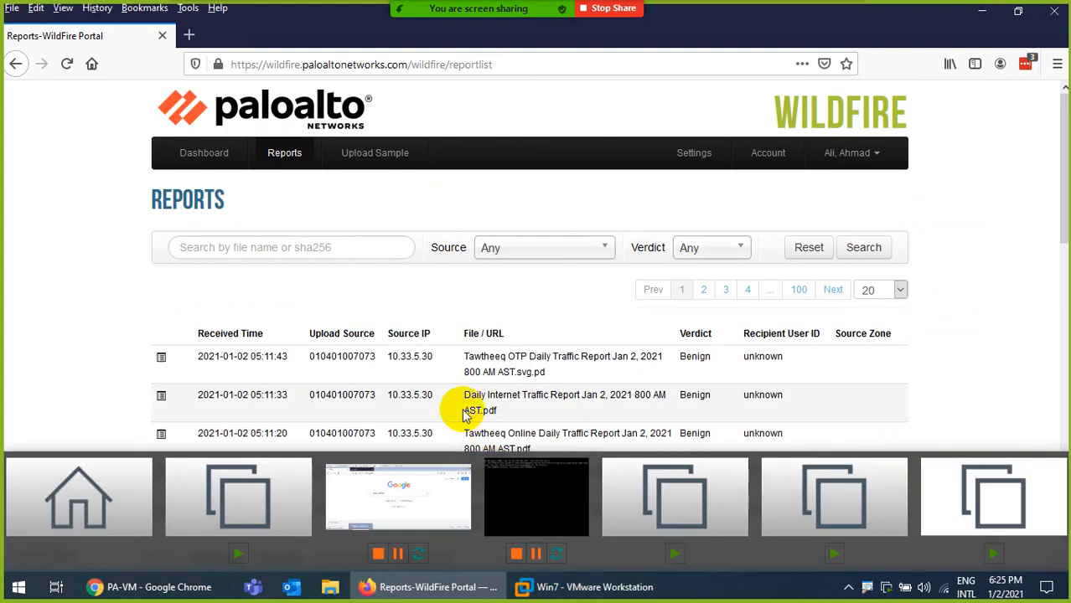
# Inspect the first report's received date and upload source serial, then rerun the report search
pyautogui.scroll(-1, 467, 417)
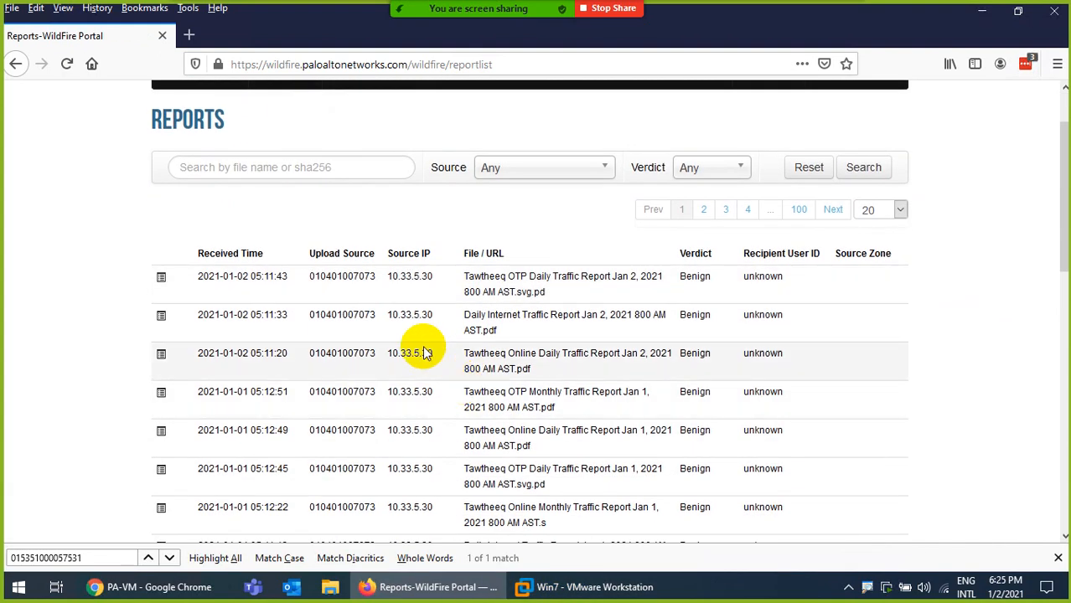
pyautogui.scroll(-1, 407, 345)
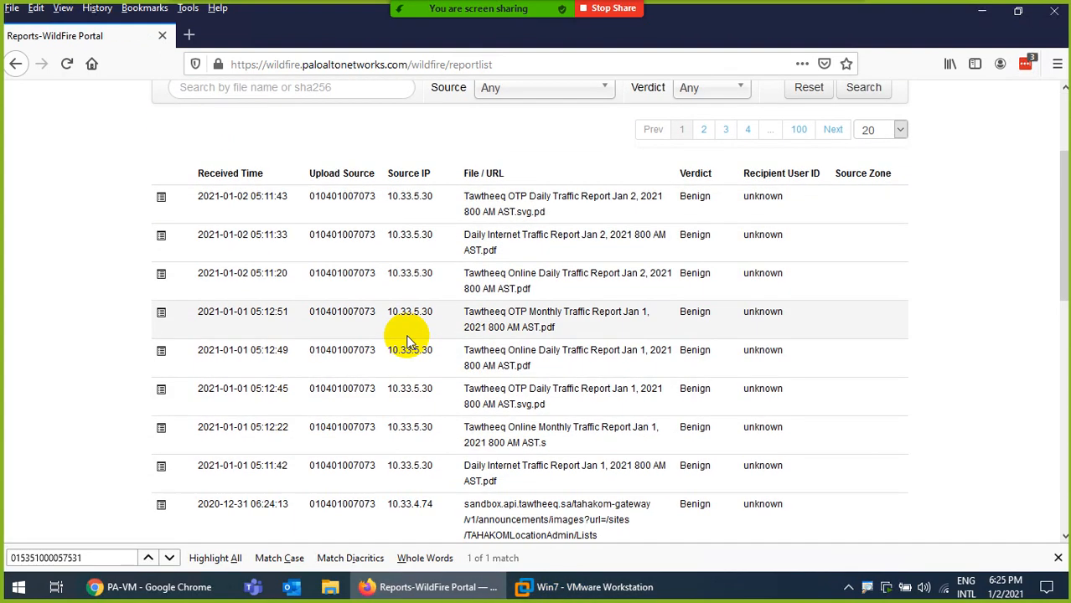
pyautogui.scroll(1, 407, 344)
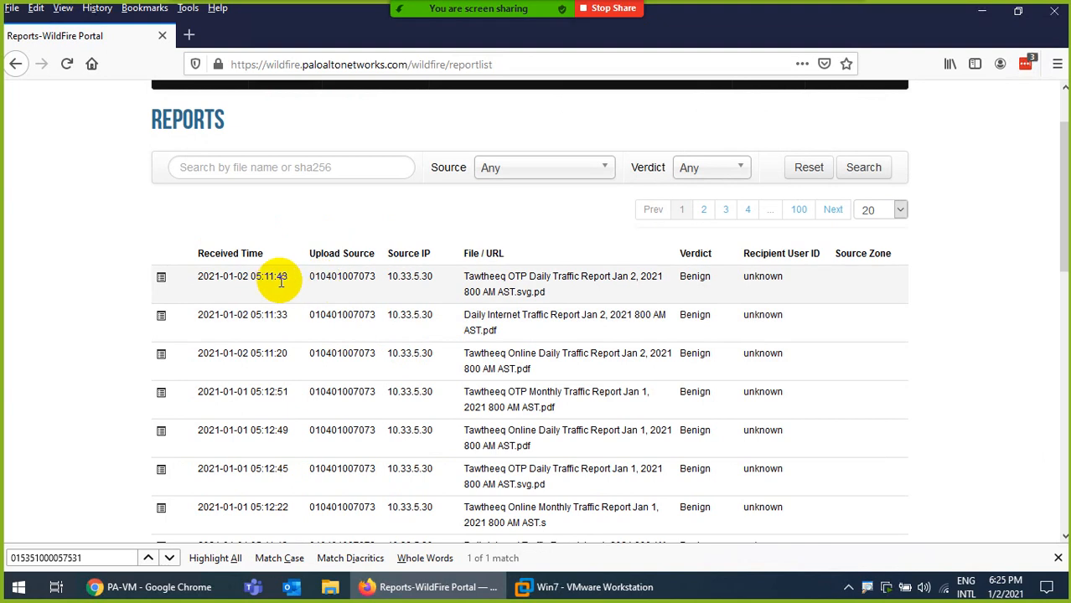
pyautogui.moveTo(254, 279); pyautogui.dragTo(215, 277)
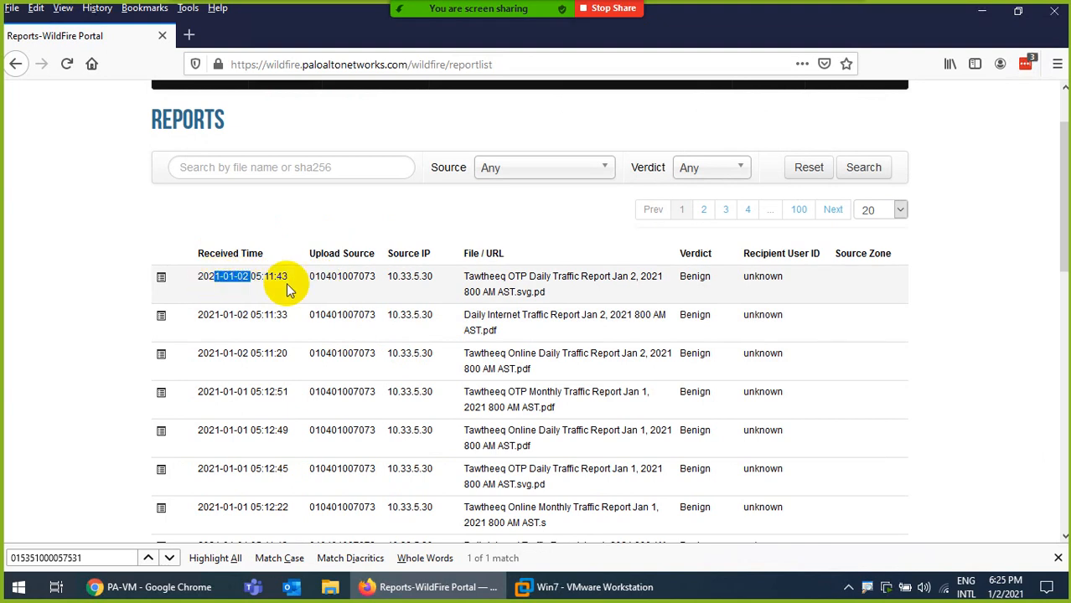
pyautogui.moveTo(375, 277); pyautogui.dragTo(319, 279)
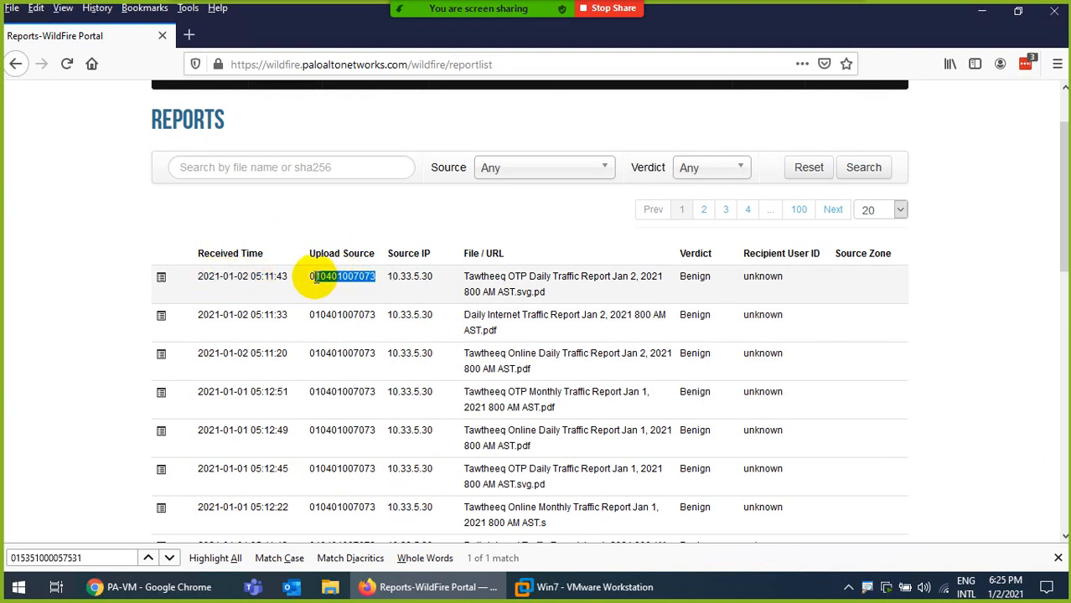
pyautogui.scroll(-1, 385, 310)
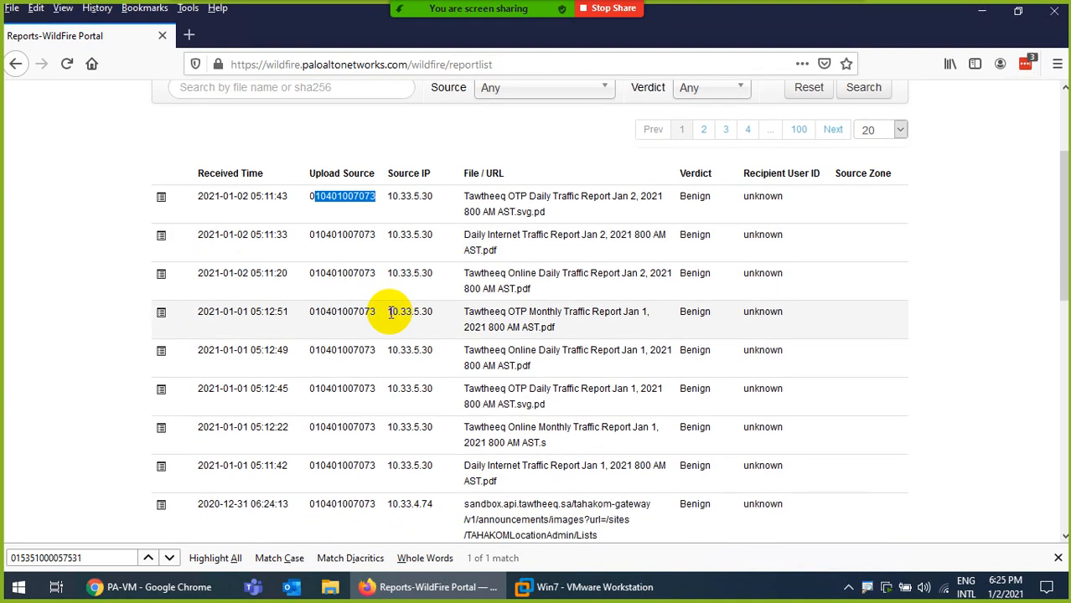
pyautogui.scroll(-4, 390, 314)
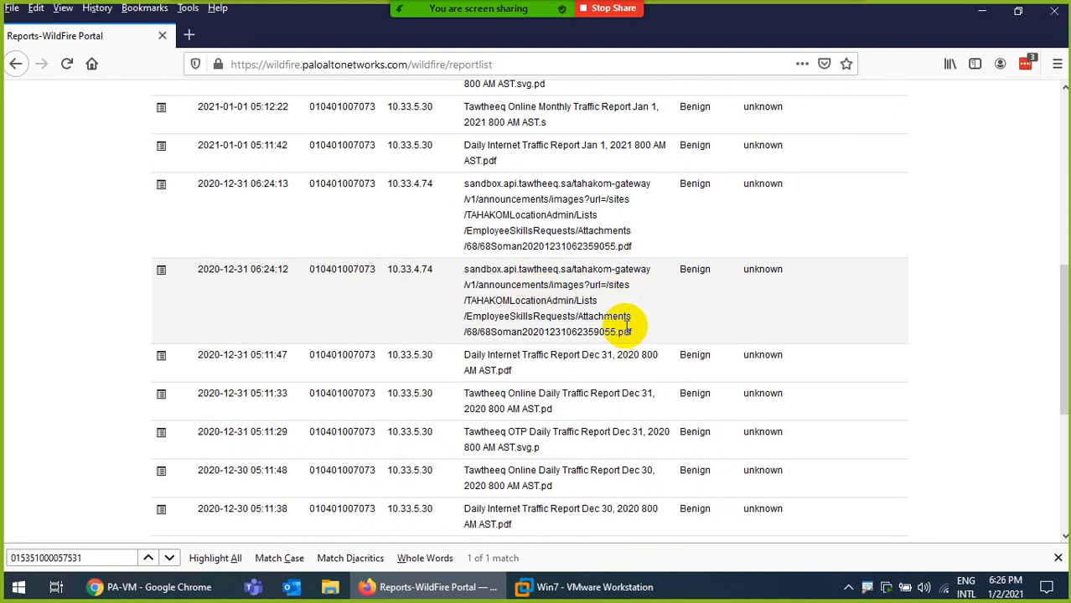
pyautogui.scroll(3, 565, 299)
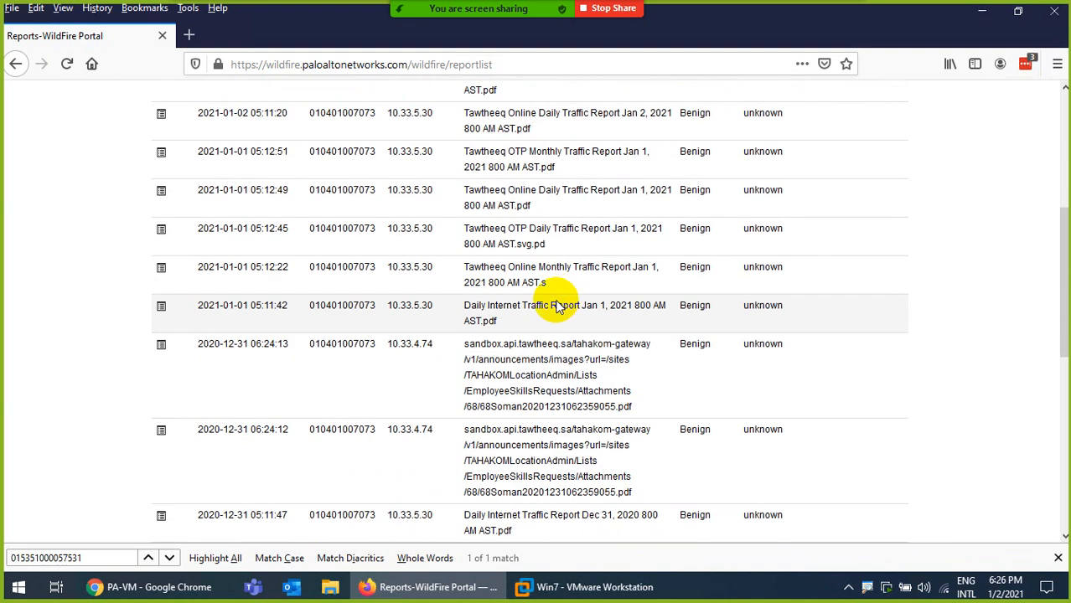
pyautogui.scroll(6, 540, 316)
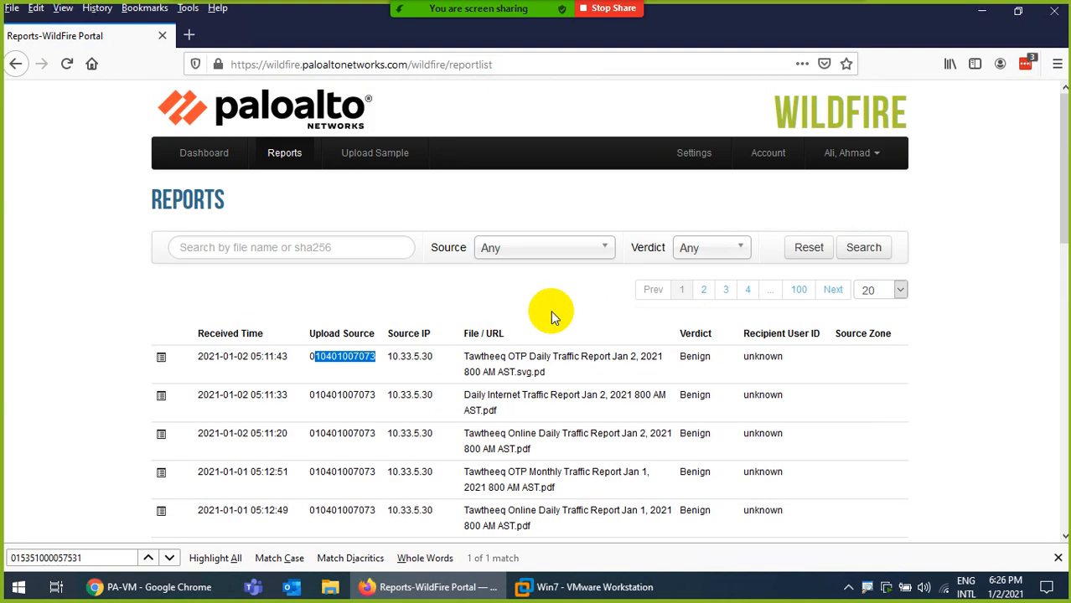
pyautogui.click(864, 251)
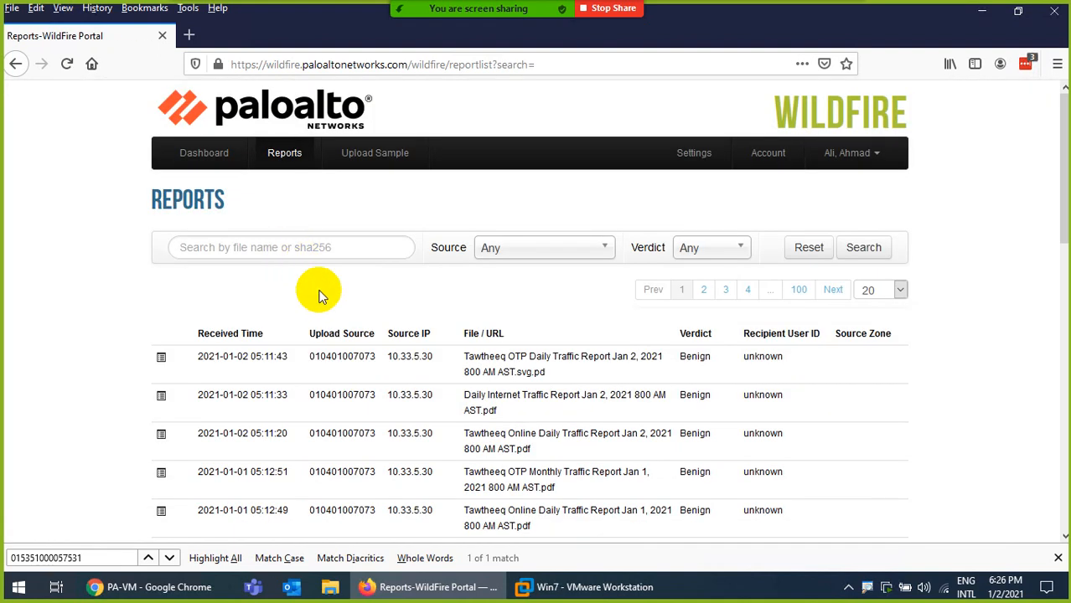
pyautogui.scroll(-2, 286, 291)
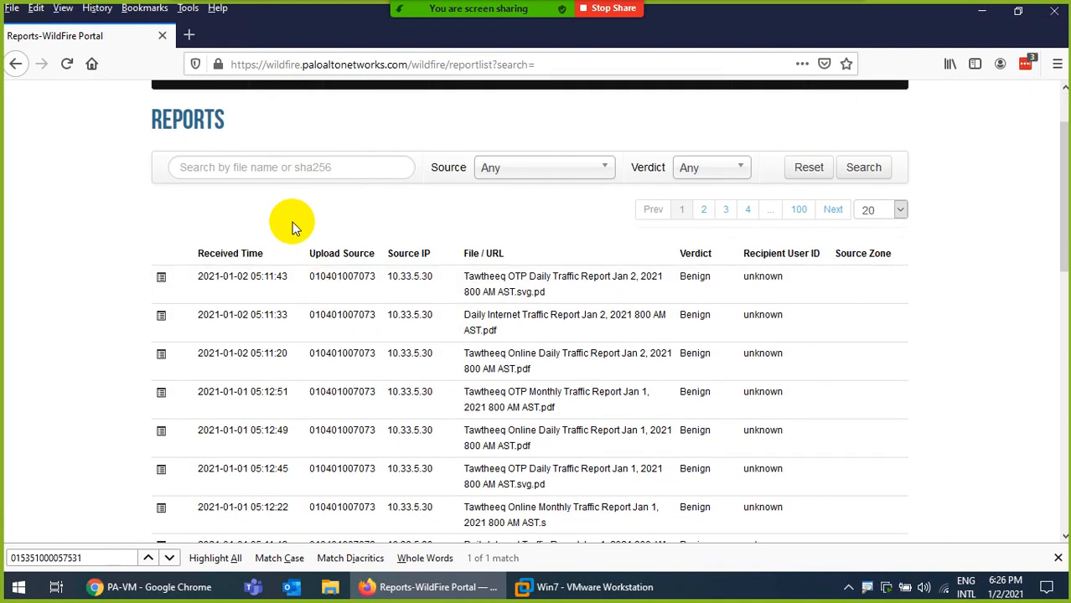
# Reload the sample.pdf tab in the Win7 VM's Firefox to download it again
pyautogui.click(619, 589)
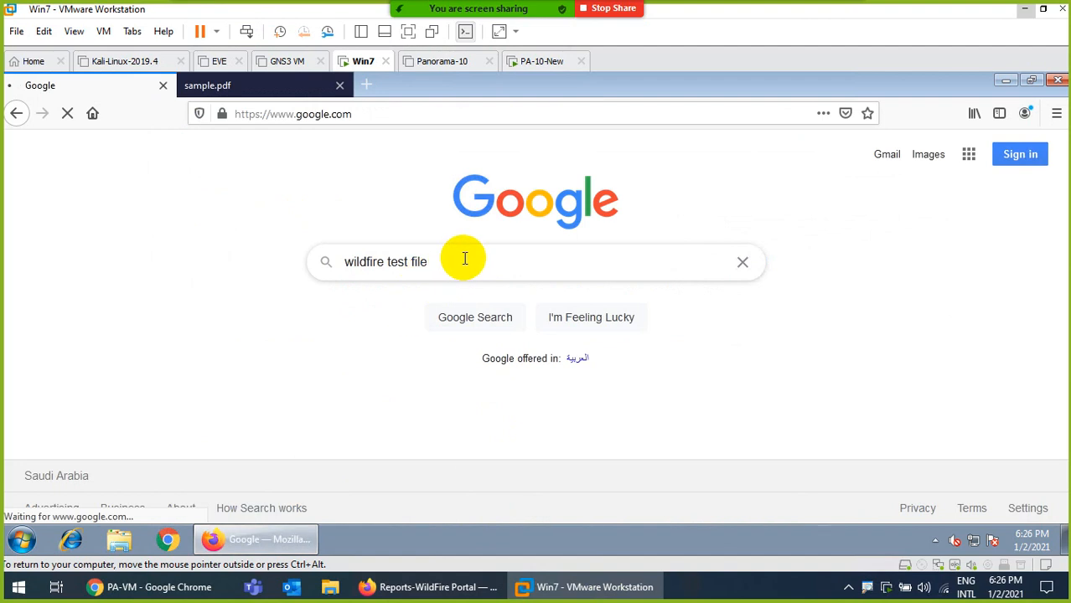
pyautogui.click(226, 88)
pyautogui.click(469, 111)
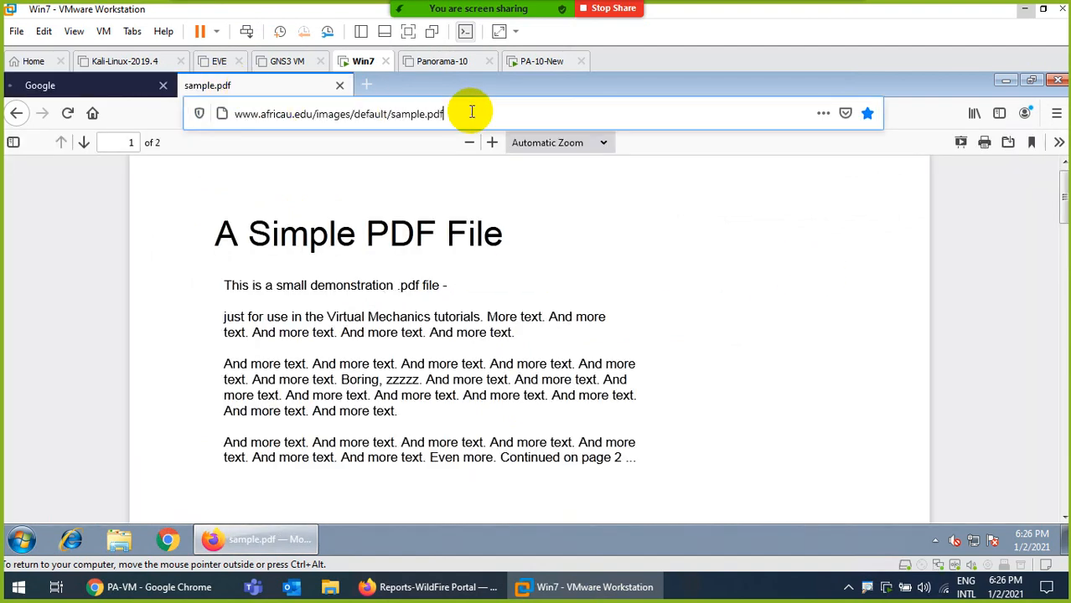
pyautogui.press('Return')
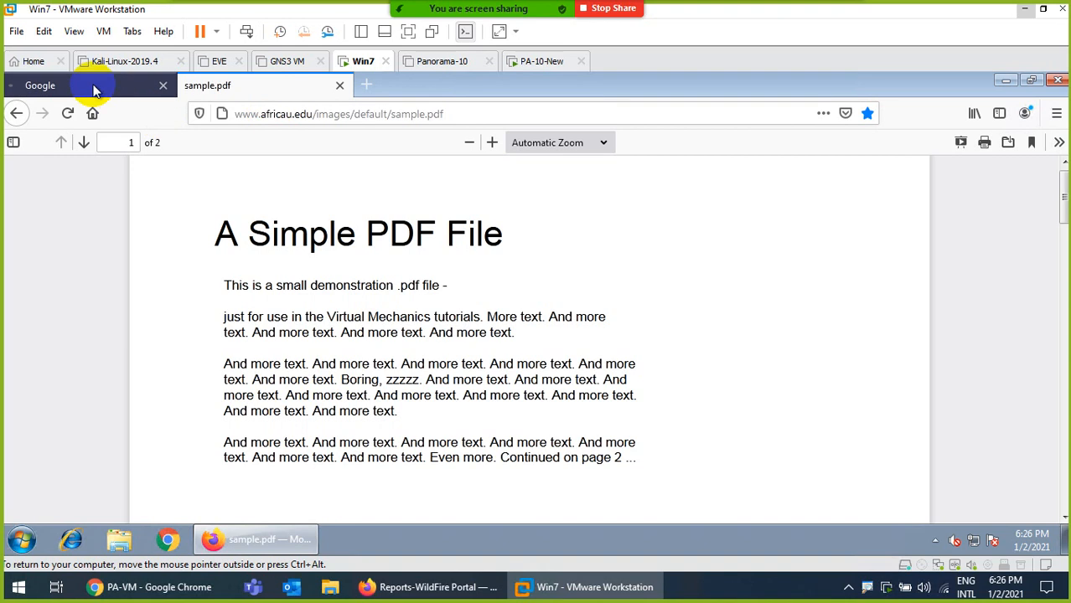
pyautogui.click(209, 591)
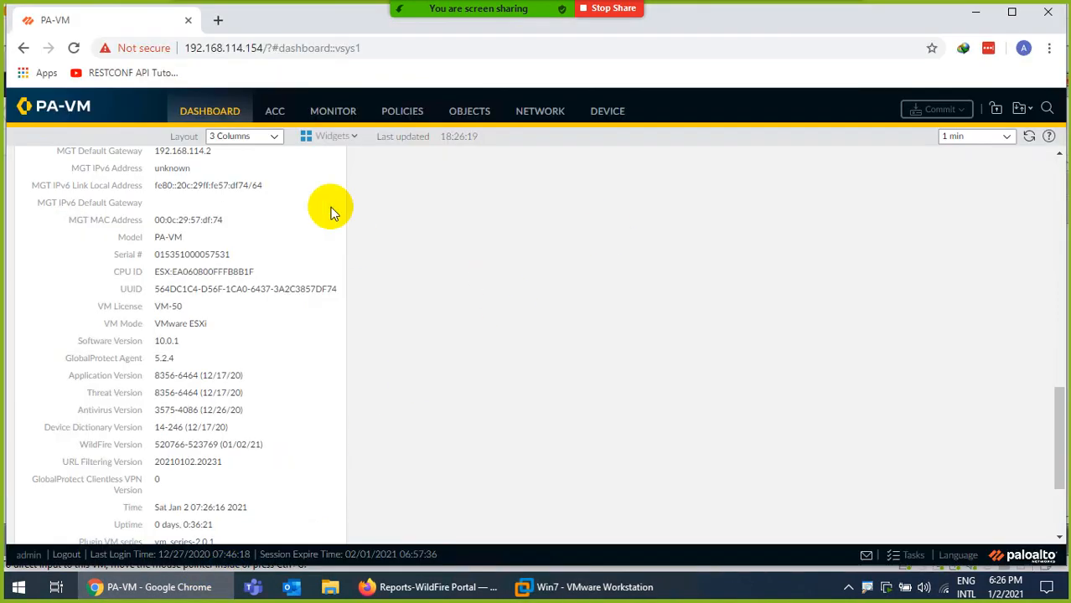
# Open the WildFire Submissions log and scroll across to see sample.pdf's benign verdict
pyautogui.click(346, 116)
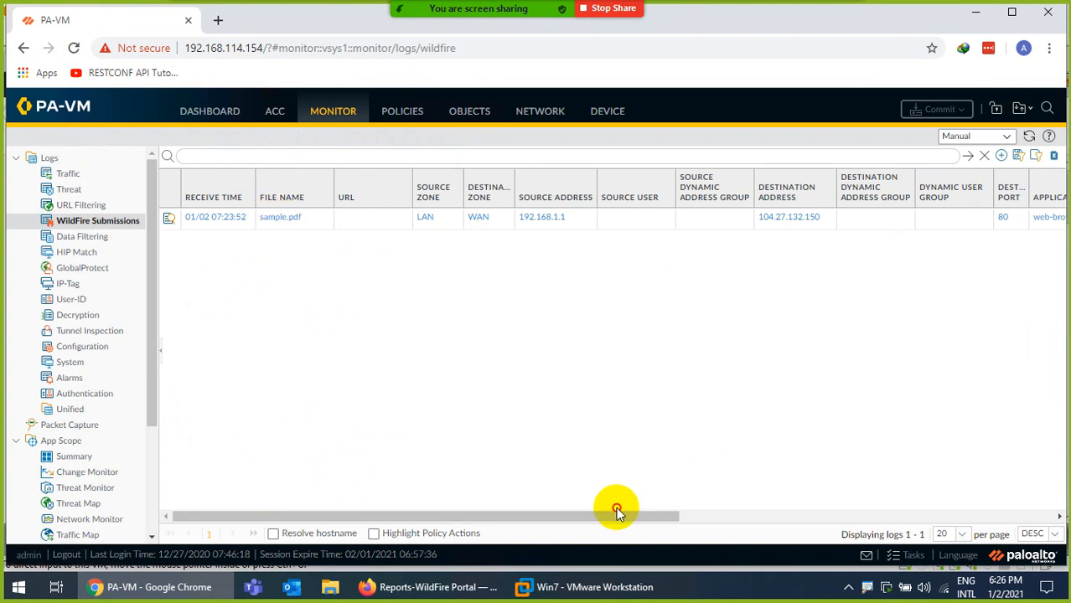
pyautogui.moveTo(655, 514); pyautogui.dragTo(848, 509)
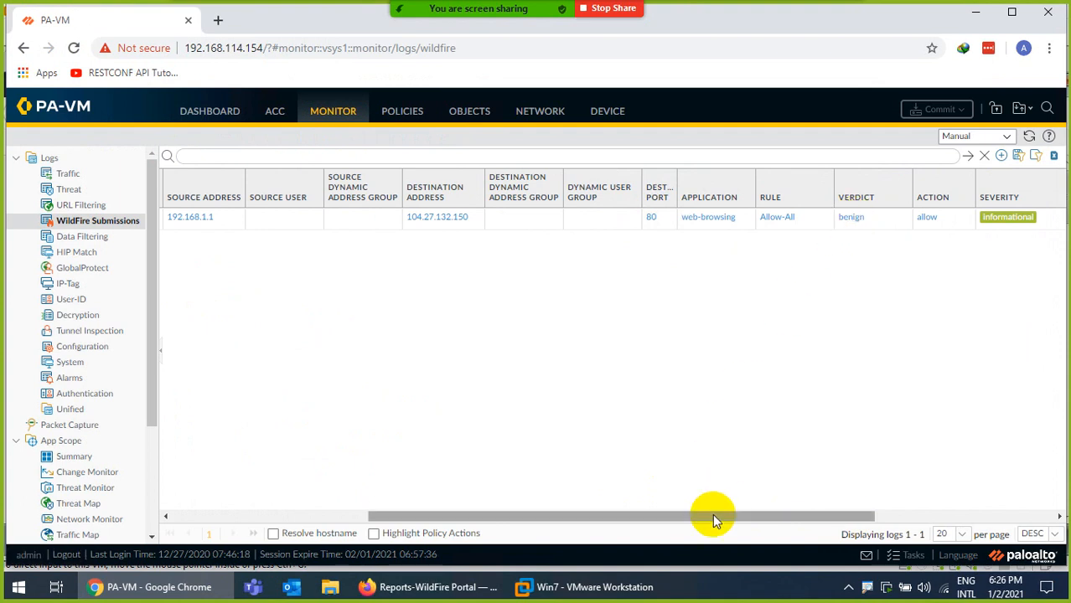
pyautogui.moveTo(712, 516); pyautogui.dragTo(461, 514)
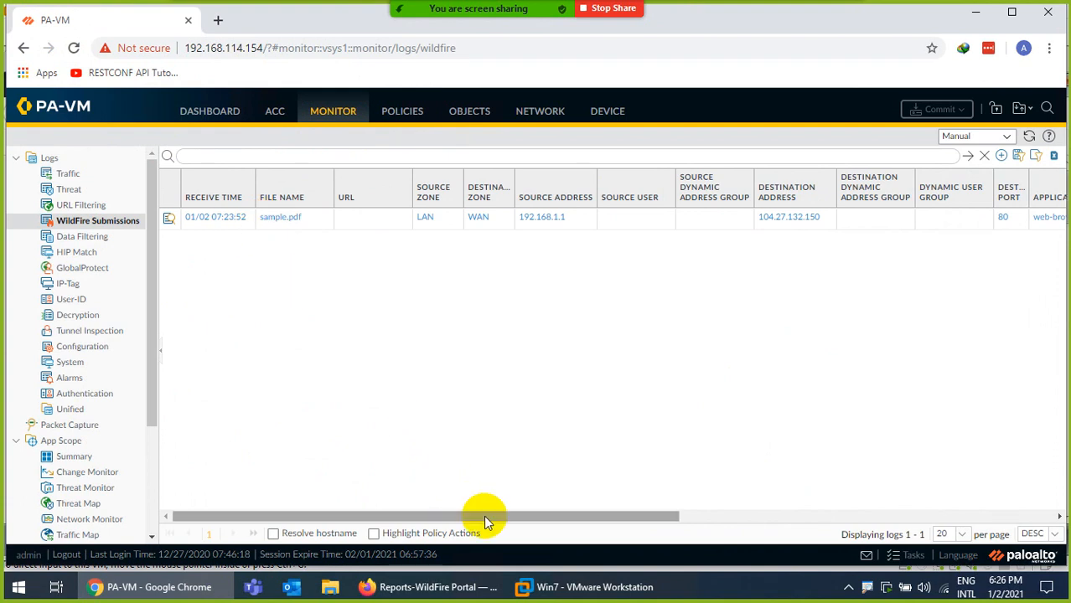
# Search Google for 'wilderfire test' in the Win7 VM and open the 'Test a Sample Malware File' result
pyautogui.click(536, 585)
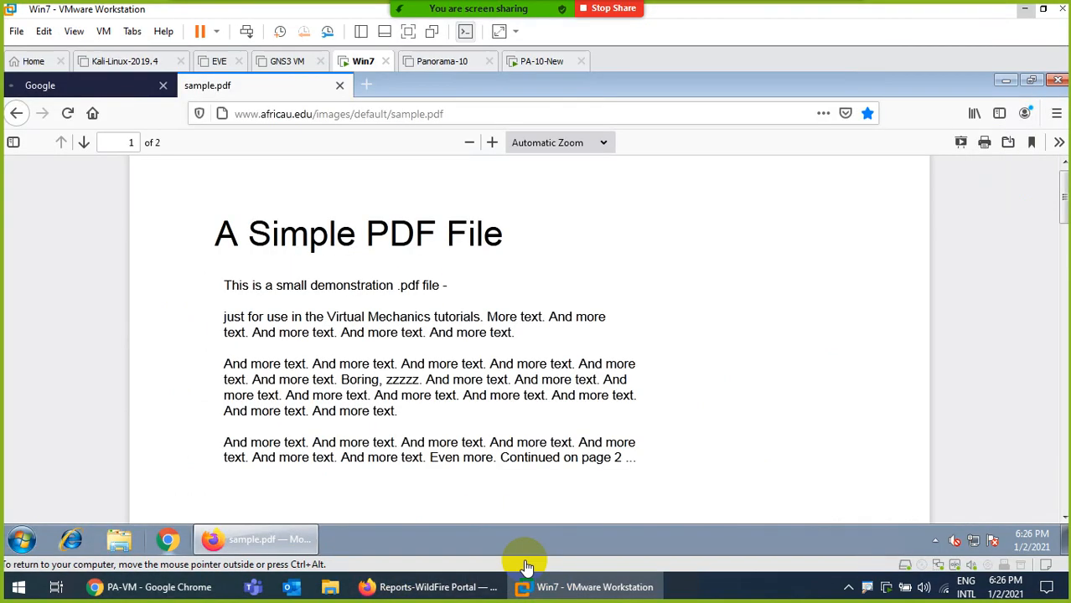
pyautogui.click(88, 87)
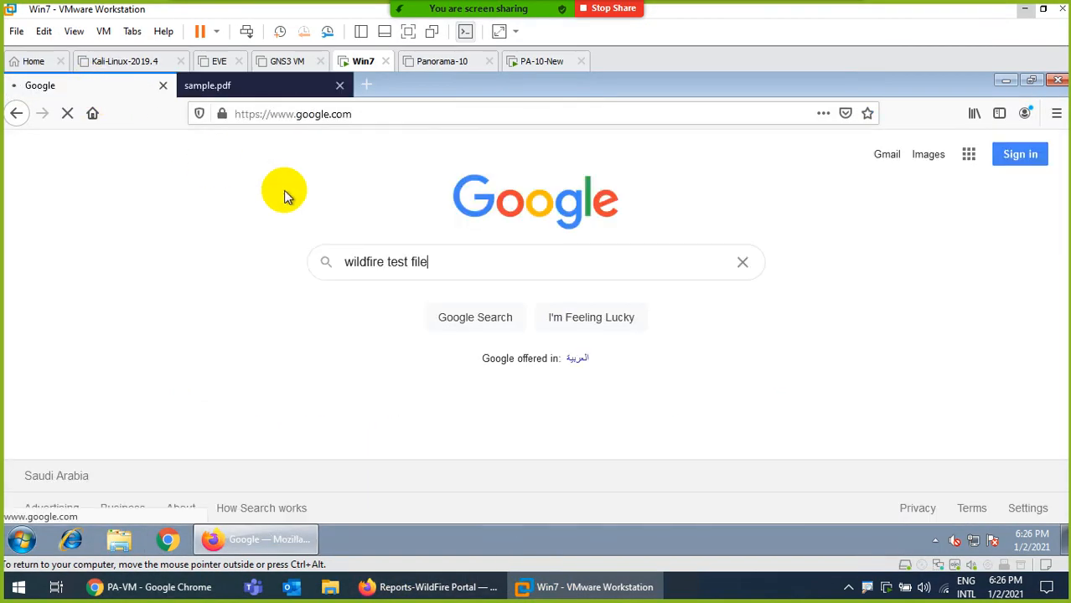
pyautogui.press('Return')
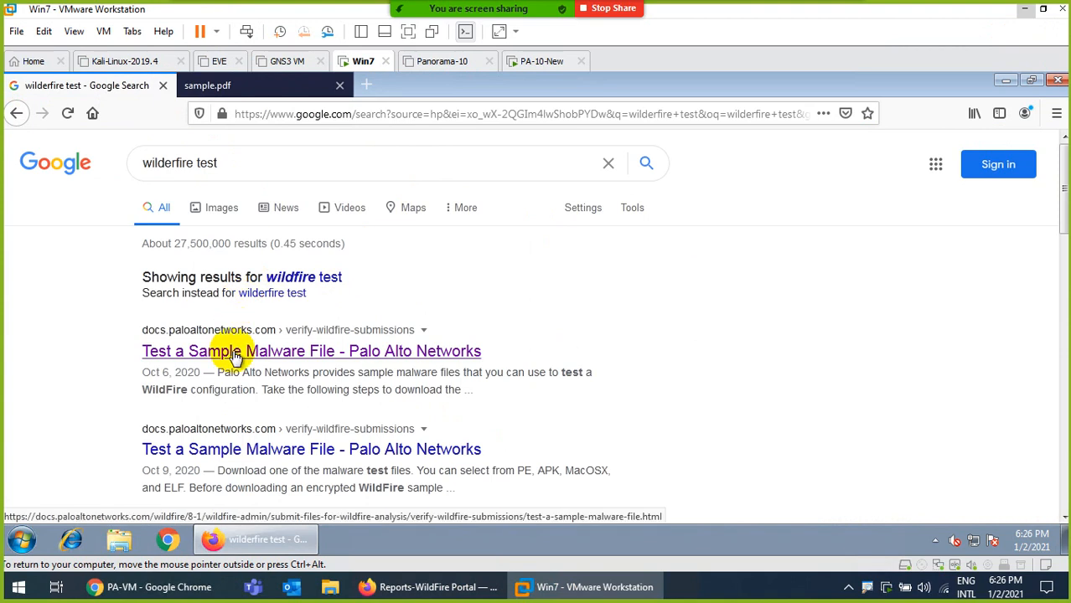
pyautogui.click(281, 352)
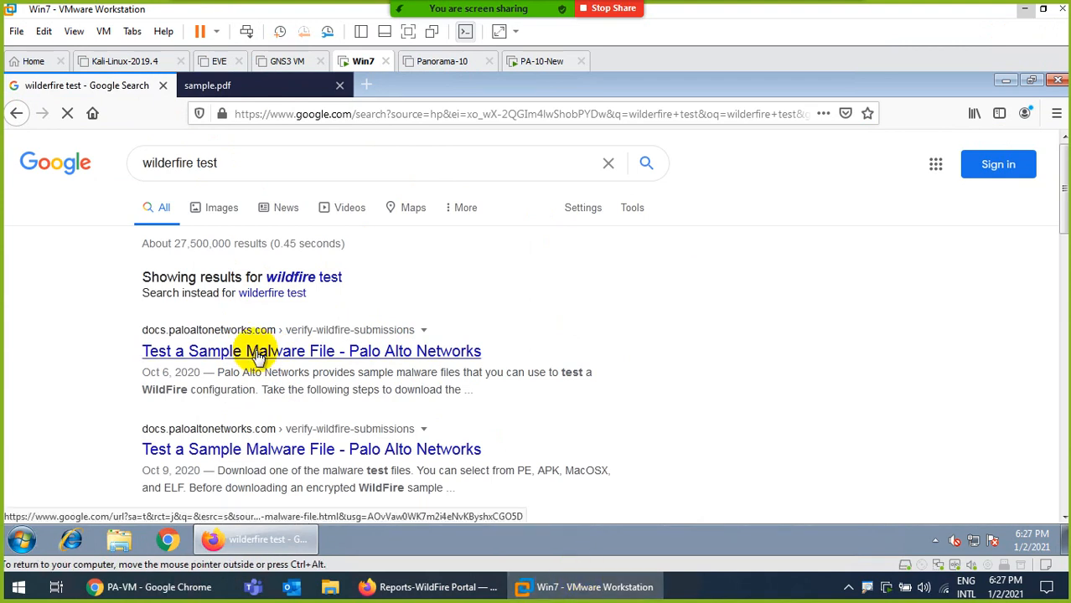
# Return to the sample.pdf tab, select its web address, then go back to the PA-VM interface
pyautogui.click(251, 84)
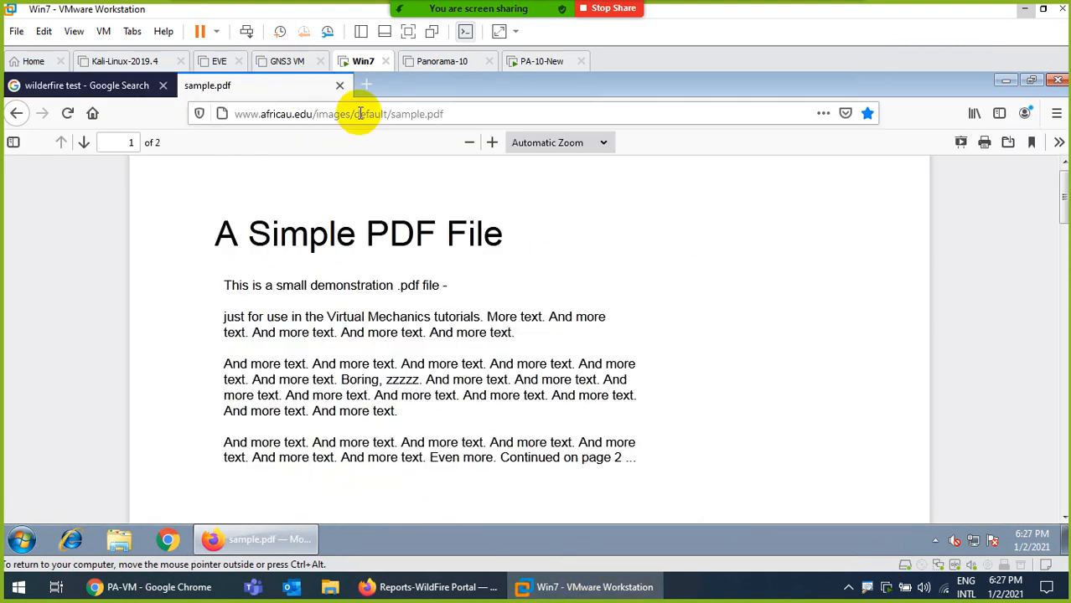
pyautogui.click(460, 114)
pyautogui.click(322, 92)
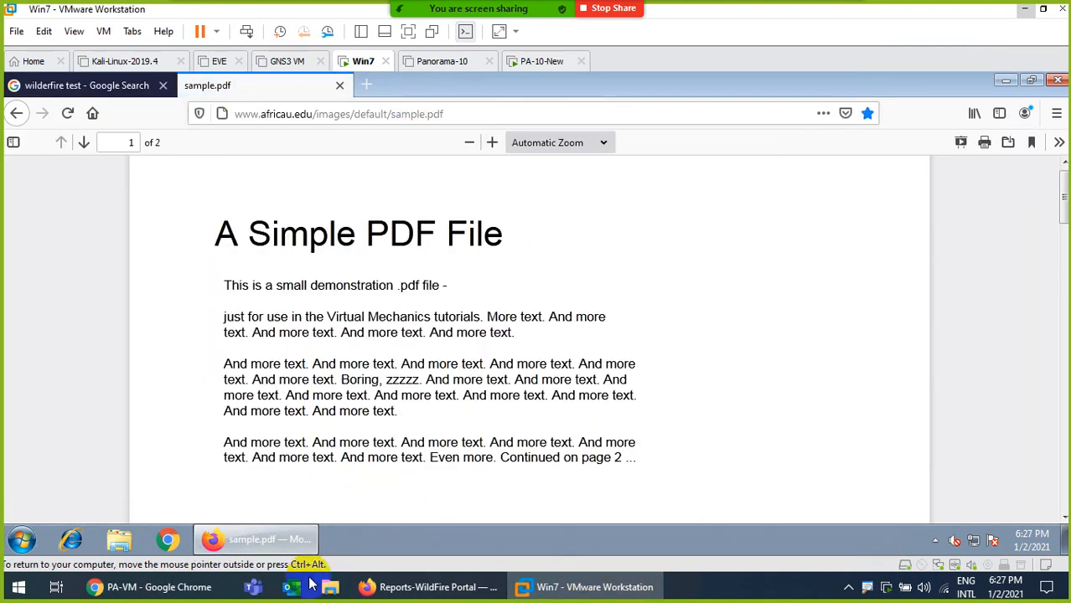
pyautogui.click(156, 589)
# Refresh the WildFire Submissions log, then rerun the search on WildFire Portal's Reports list
pyautogui.click(1028, 137)
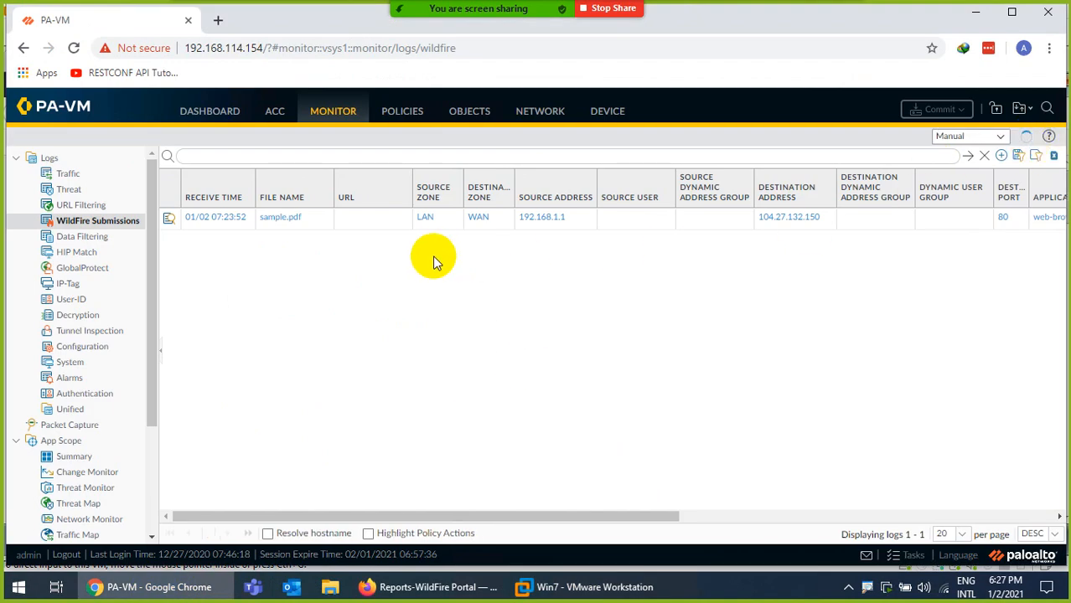
pyautogui.click(419, 587)
pyautogui.click(863, 167)
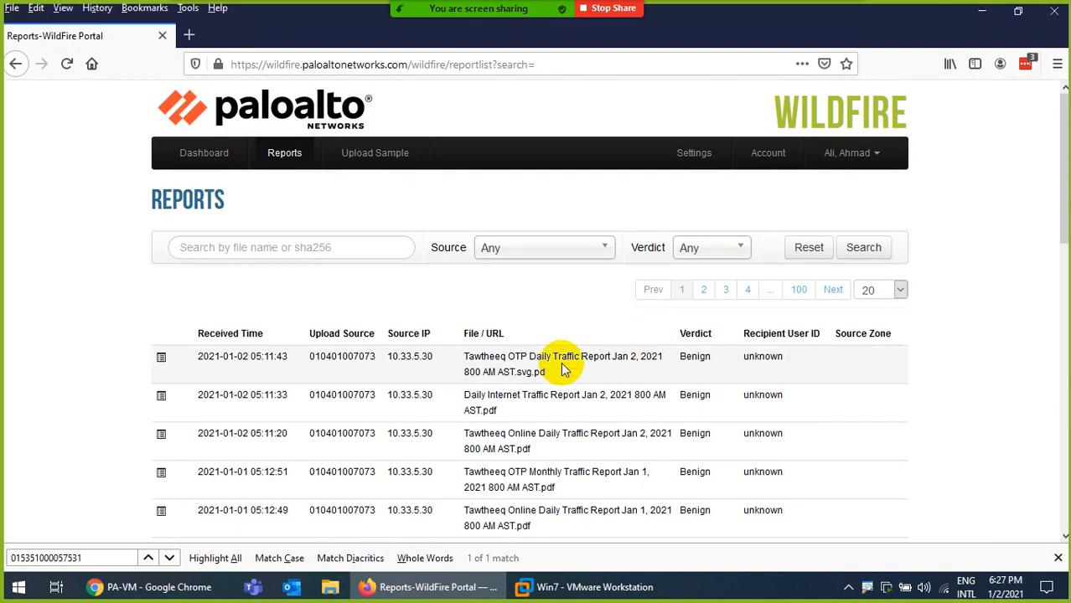
pyautogui.scroll(2, 527, 304)
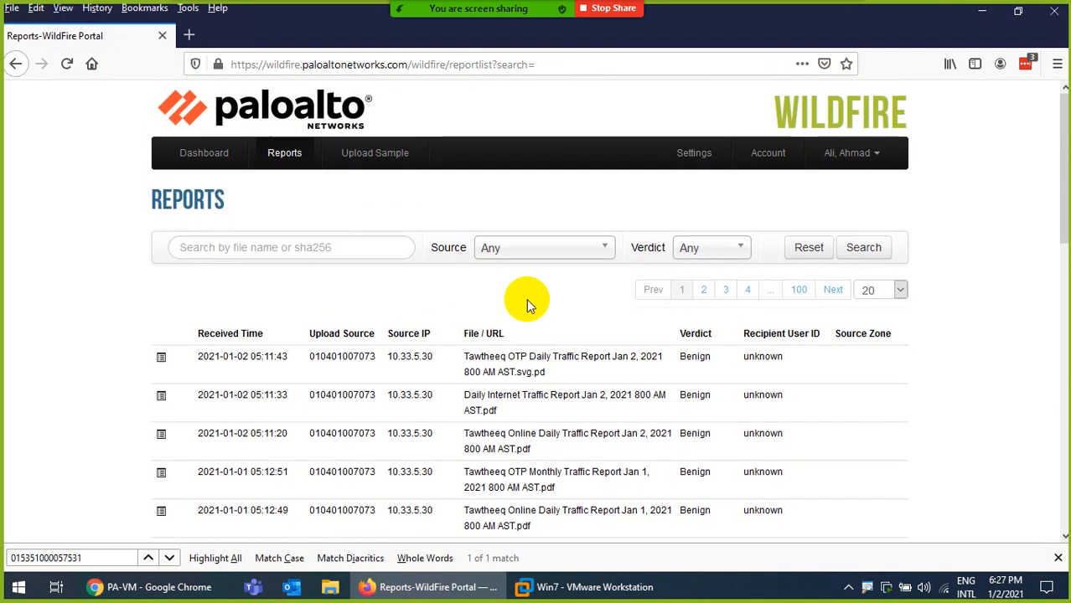
pyautogui.scroll(-10, 500, 310)
pyautogui.scroll(10, 513, 311)
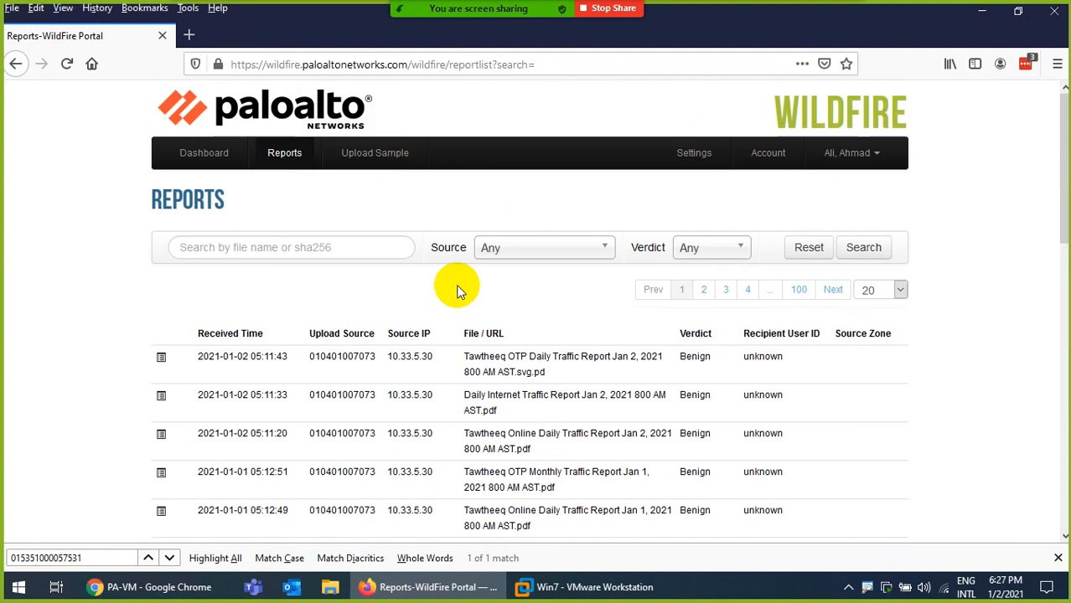
# Look over the WildFire dashboard and account page, then return to the reports list
pyautogui.click(197, 157)
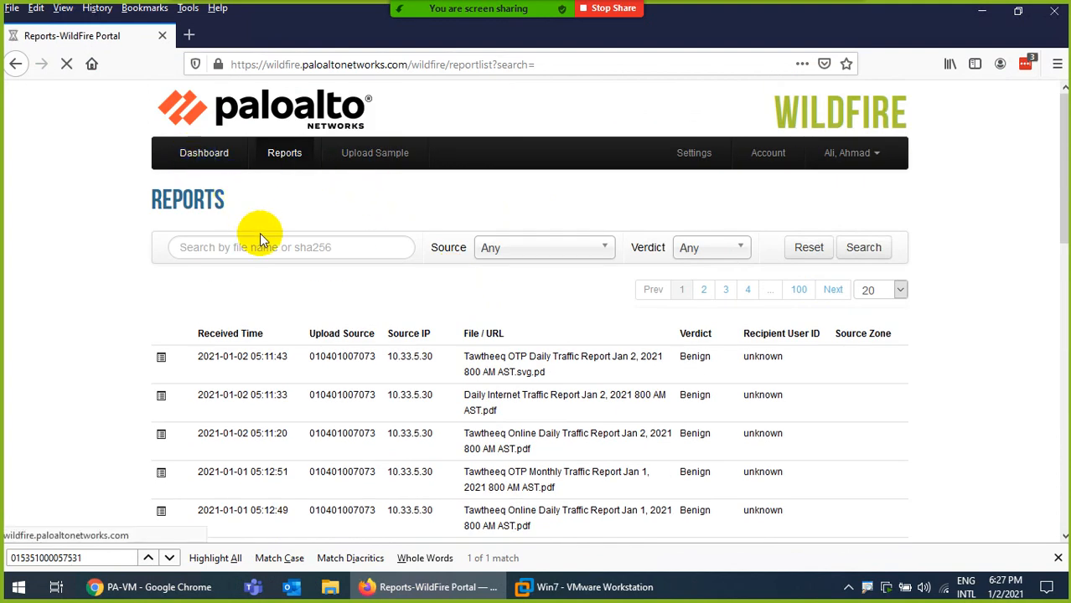
pyautogui.scroll(-3, 539, 390)
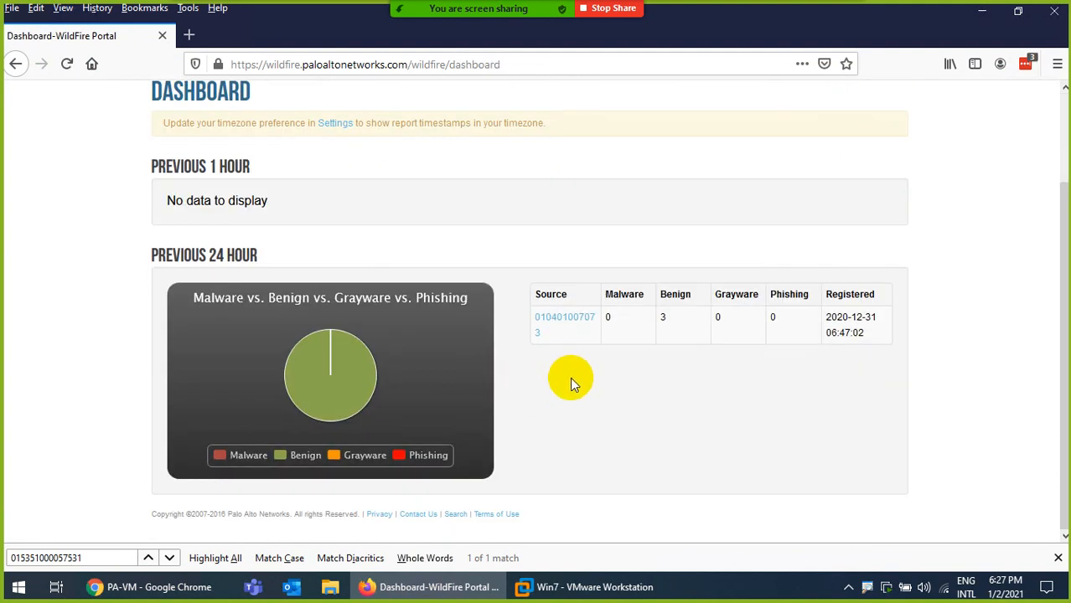
pyautogui.scroll(1, 547, 350)
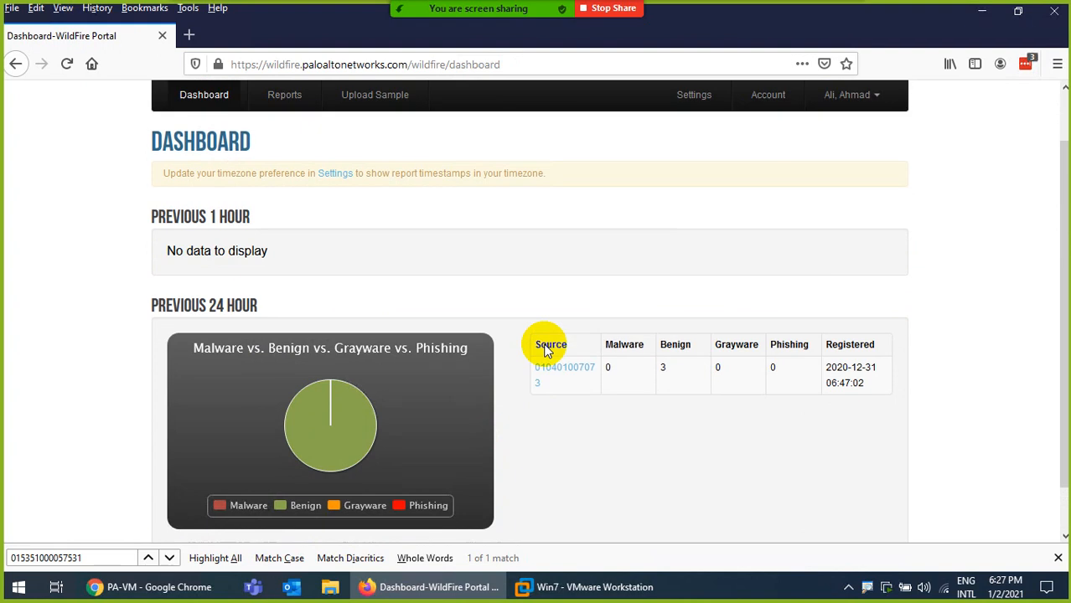
pyautogui.scroll(1, 546, 350)
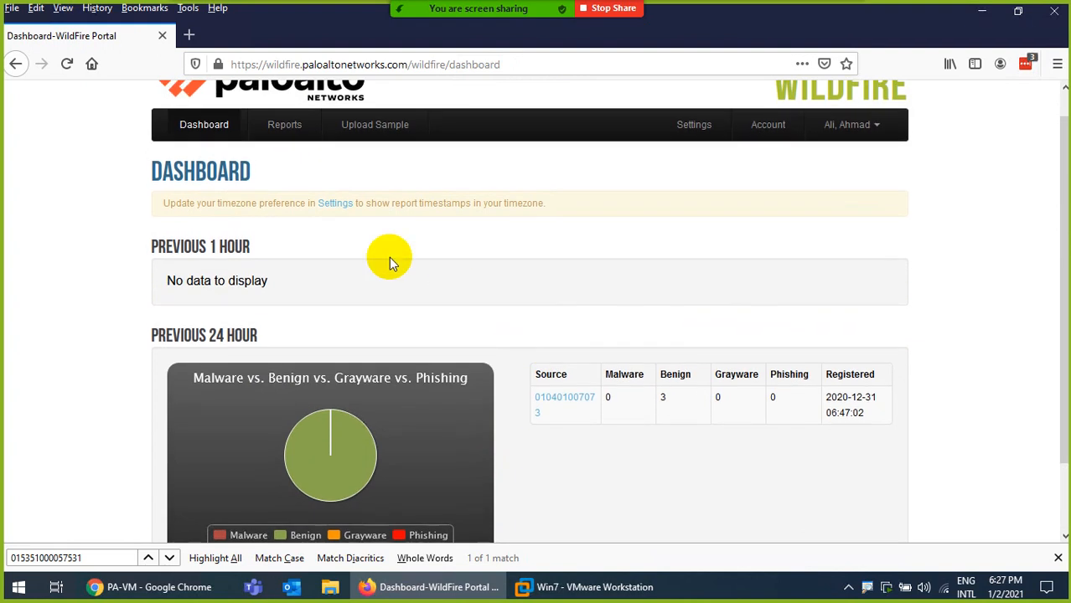
pyautogui.click(768, 130)
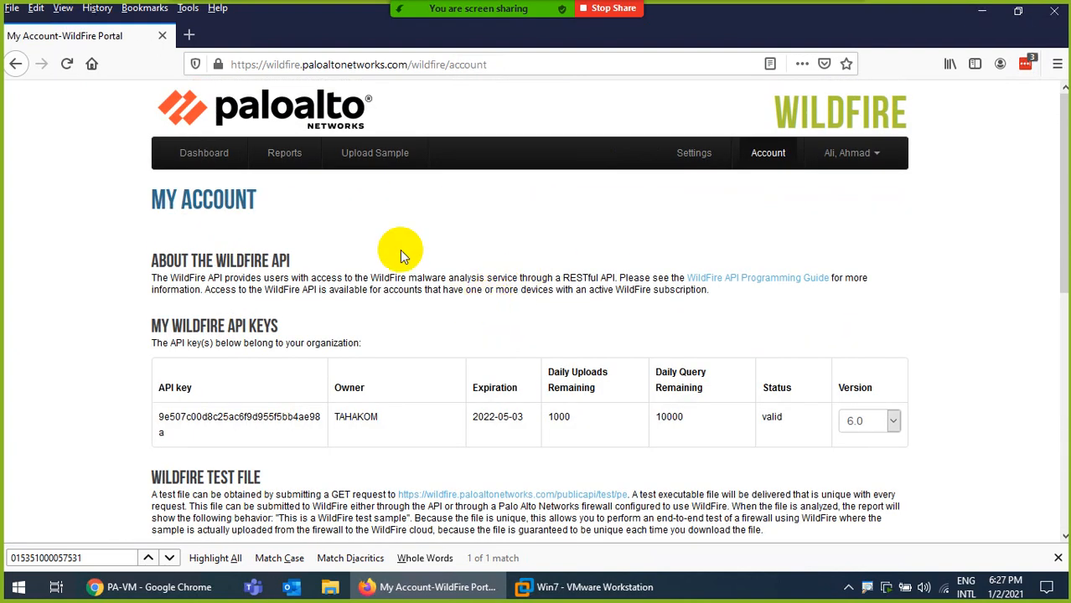
pyautogui.click(285, 156)
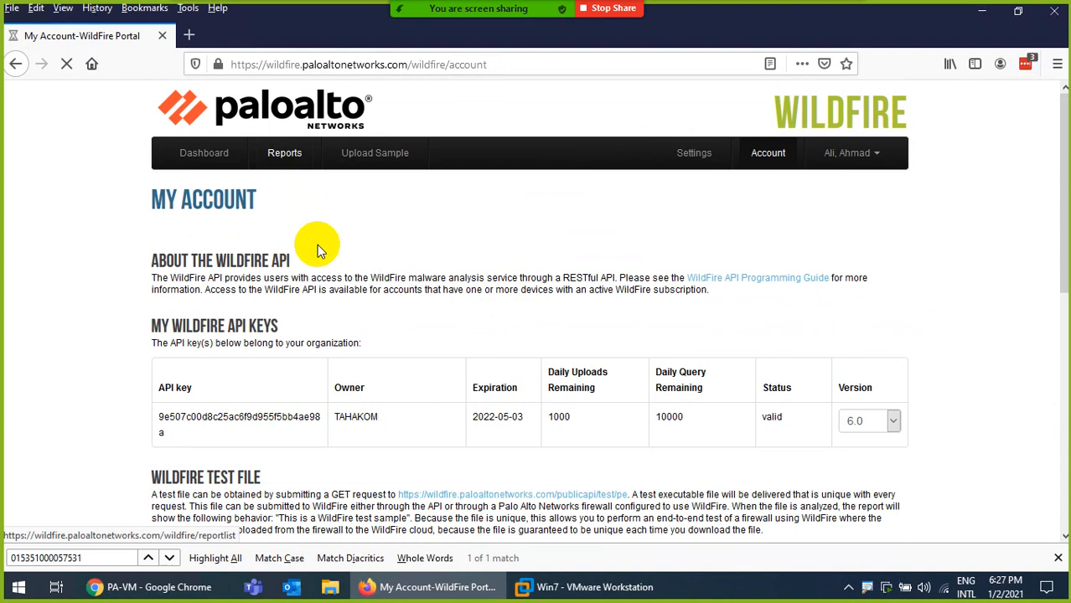
# Search the reports page for the firewall's serial number, then clear the find-in-page search
pyautogui.scroll(-3, 375, 323)
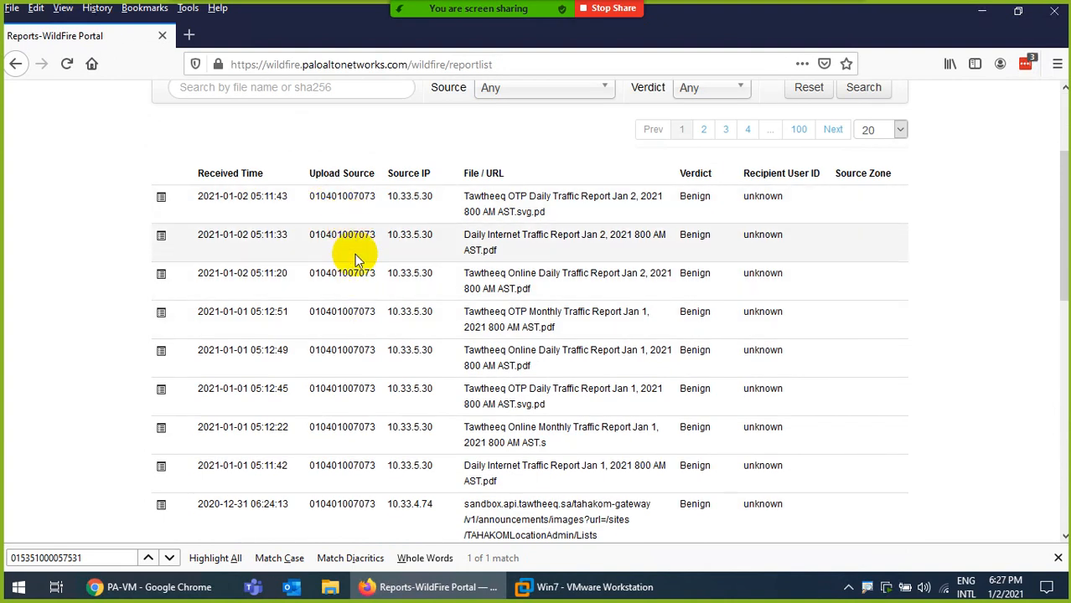
pyautogui.hotkey('ctrl', 'f')
pyautogui.hotkey('ctrl', 'v')
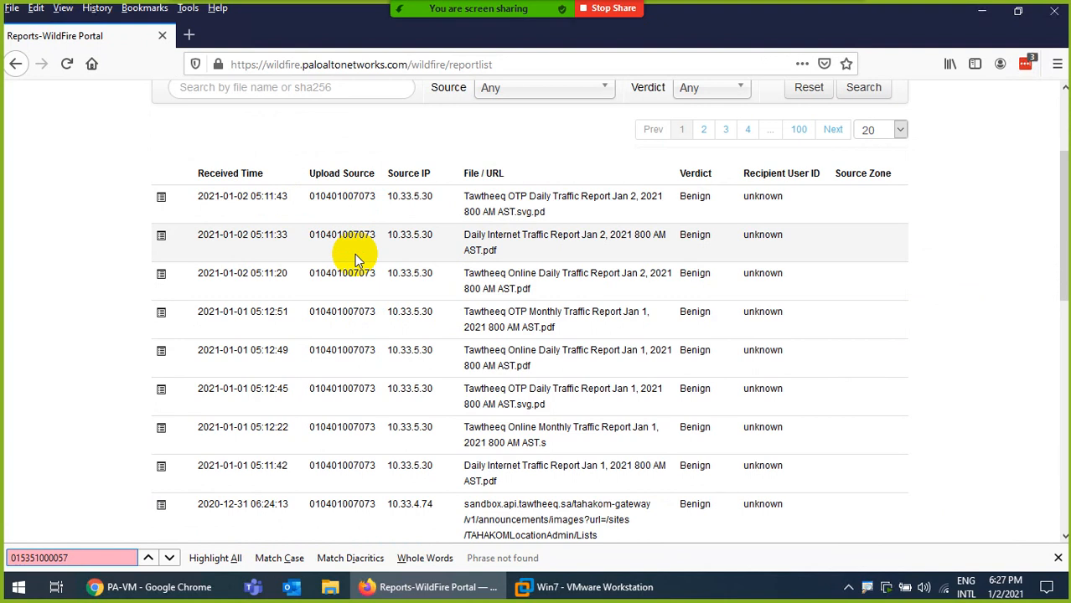
pyautogui.press('BackSpace')
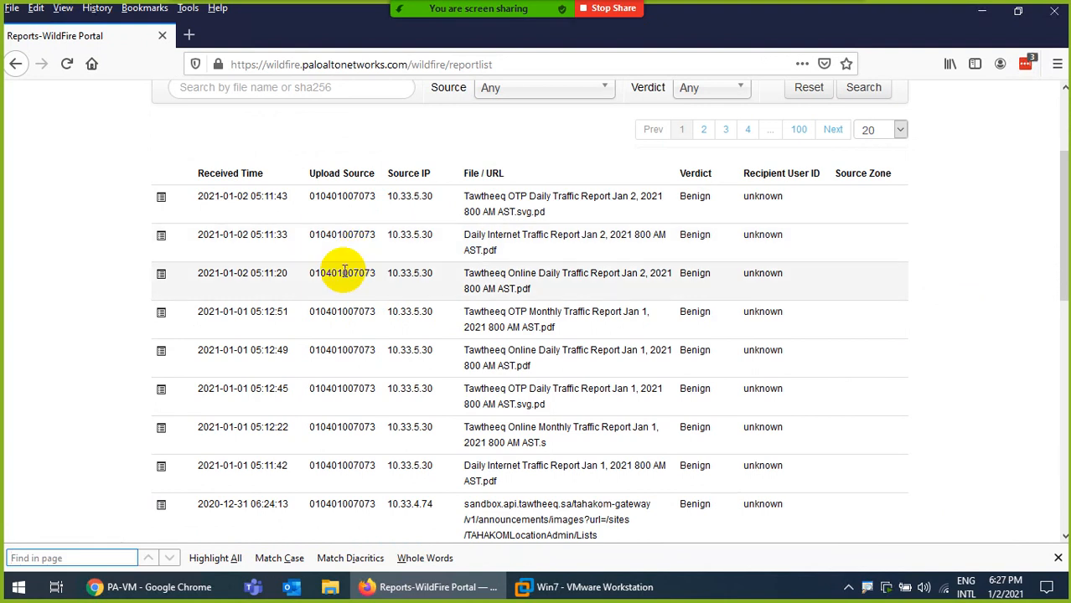
pyautogui.scroll(-2, 306, 268)
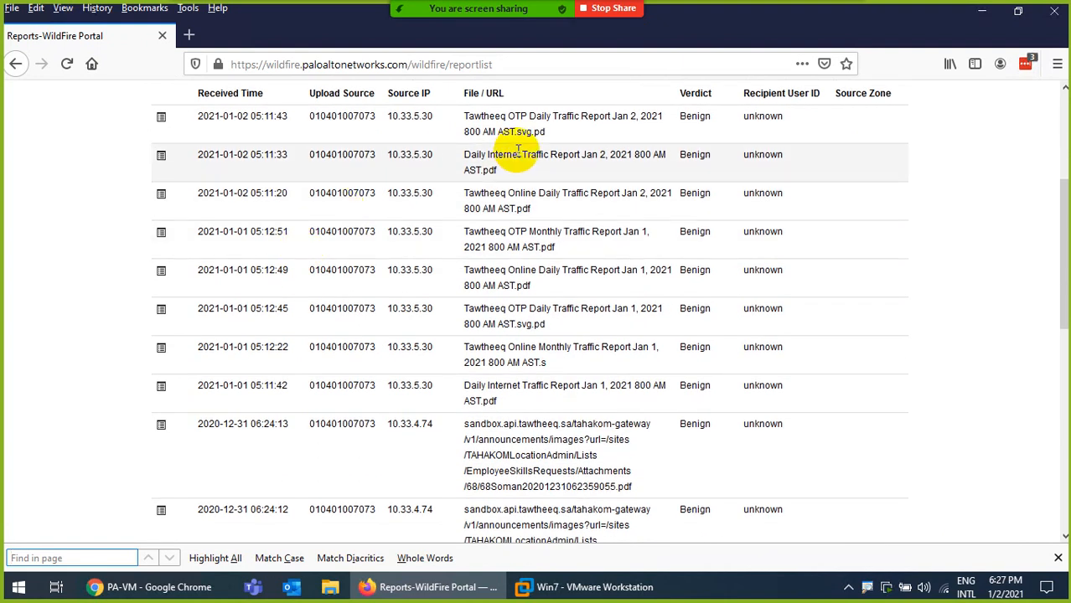
pyautogui.scroll(-5, 557, 332)
pyautogui.scroll(-5, 557, 332)
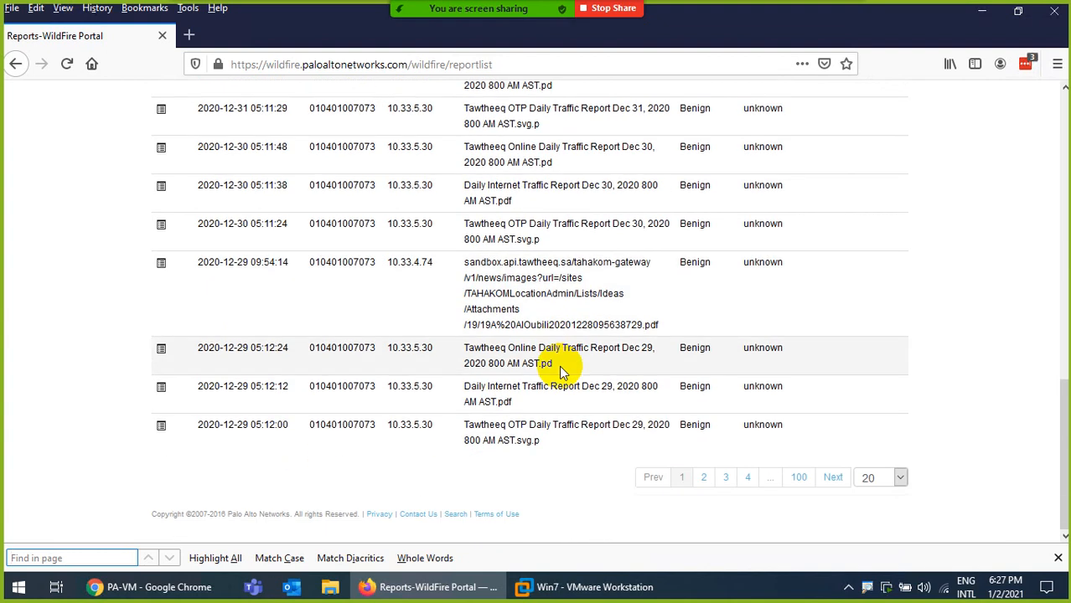
pyautogui.scroll(10, 559, 365)
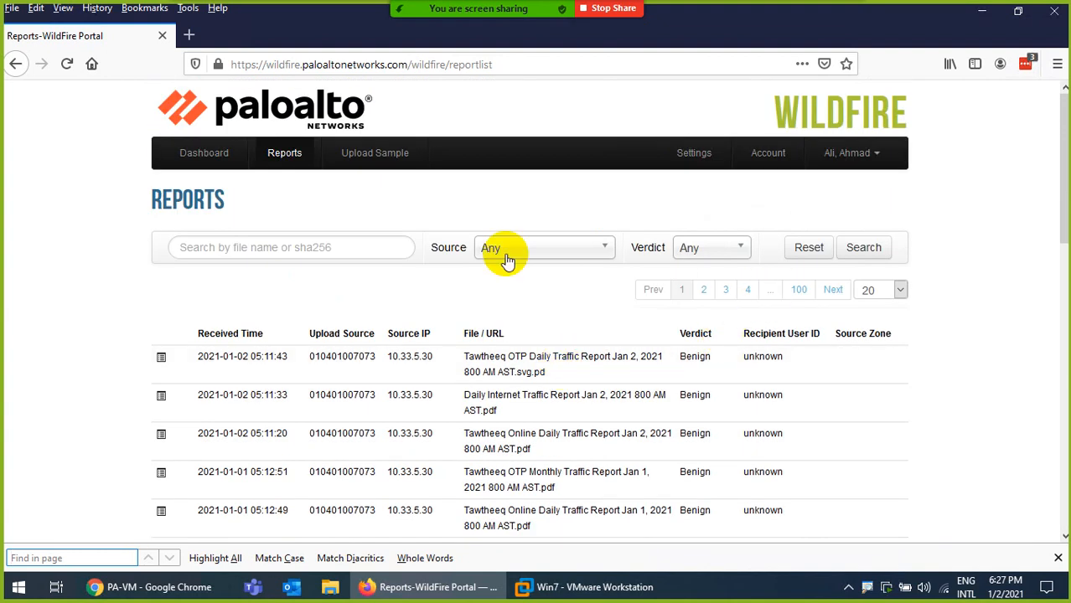
# Run the report search with no file name or sha256 filter and scroll the results
pyautogui.click(348, 253)
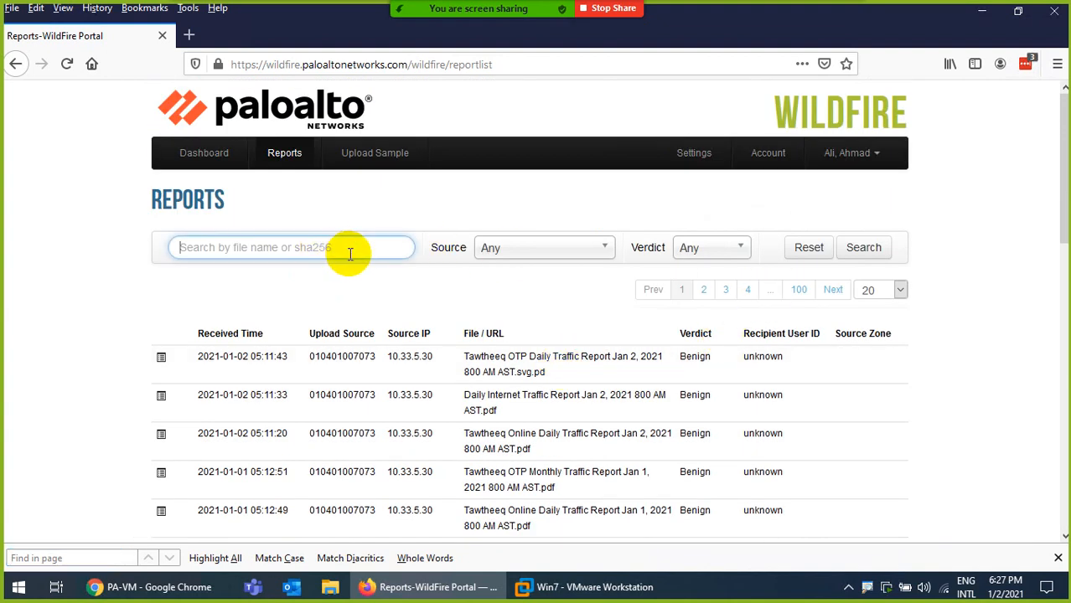
pyautogui.click(867, 248)
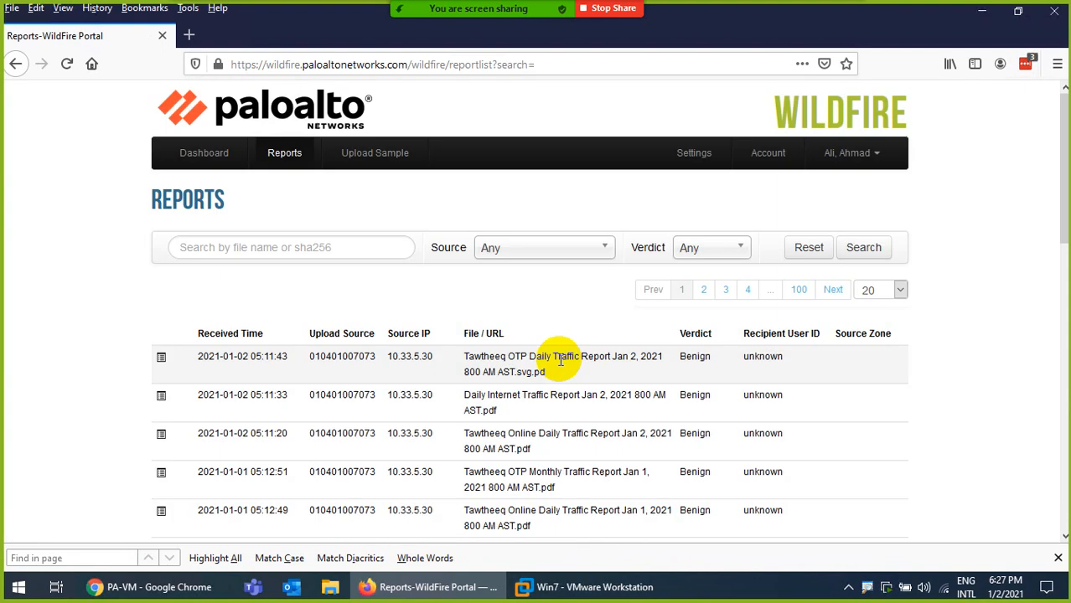
pyautogui.scroll(-2, 429, 317)
pyautogui.scroll(-15, 429, 317)
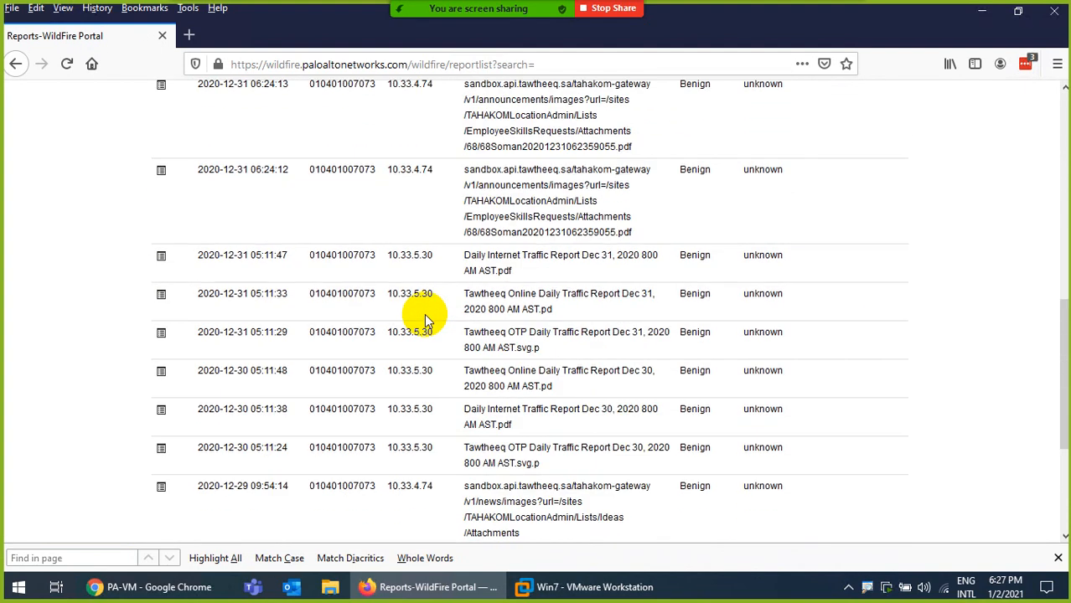
pyautogui.scroll(15, 418, 305)
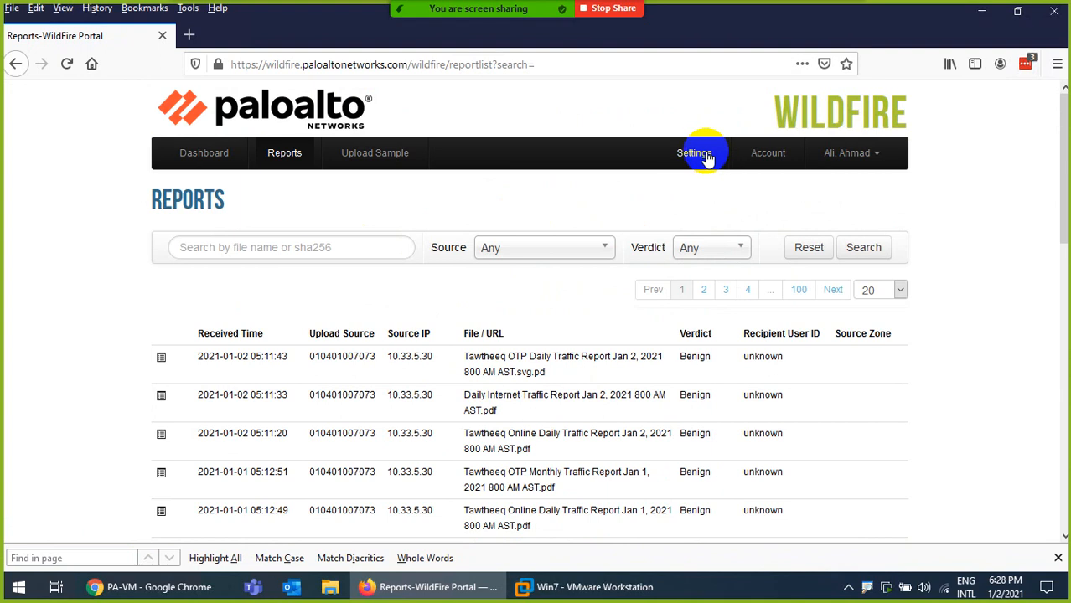
# Visit the Settings and Account pages, then return to the dashboard's 24-hour verdict summary
pyautogui.click(696, 153)
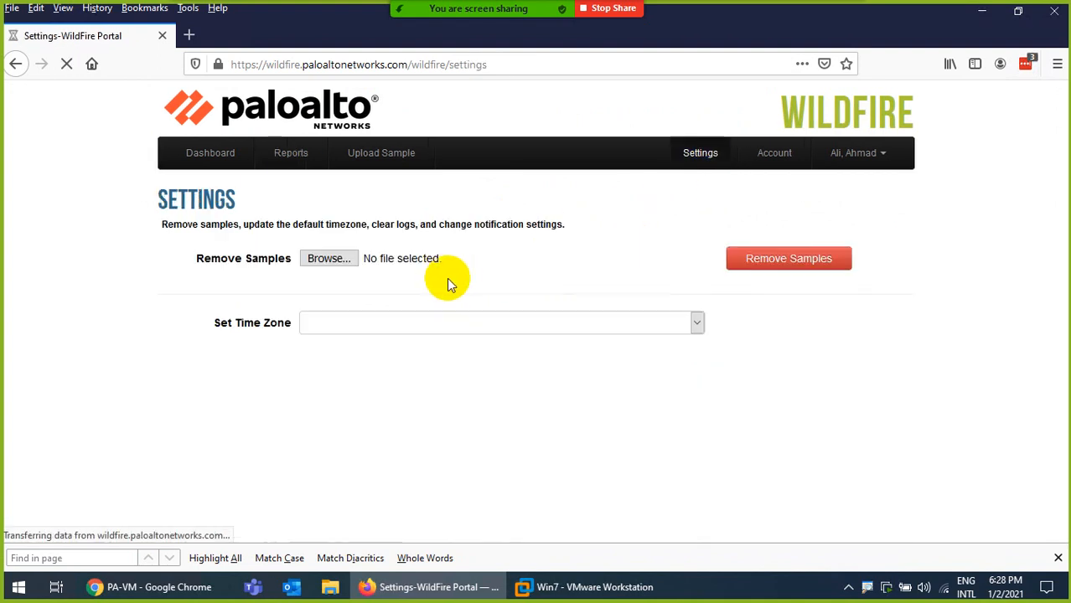
pyautogui.scroll(-4, 436, 325)
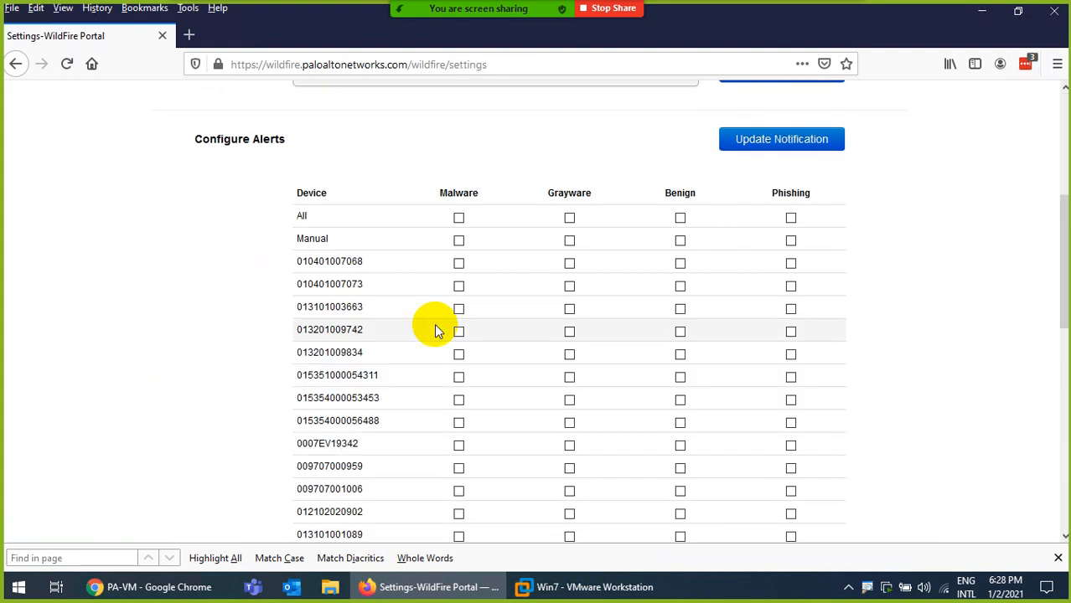
pyautogui.scroll(4, 436, 323)
pyautogui.click(766, 153)
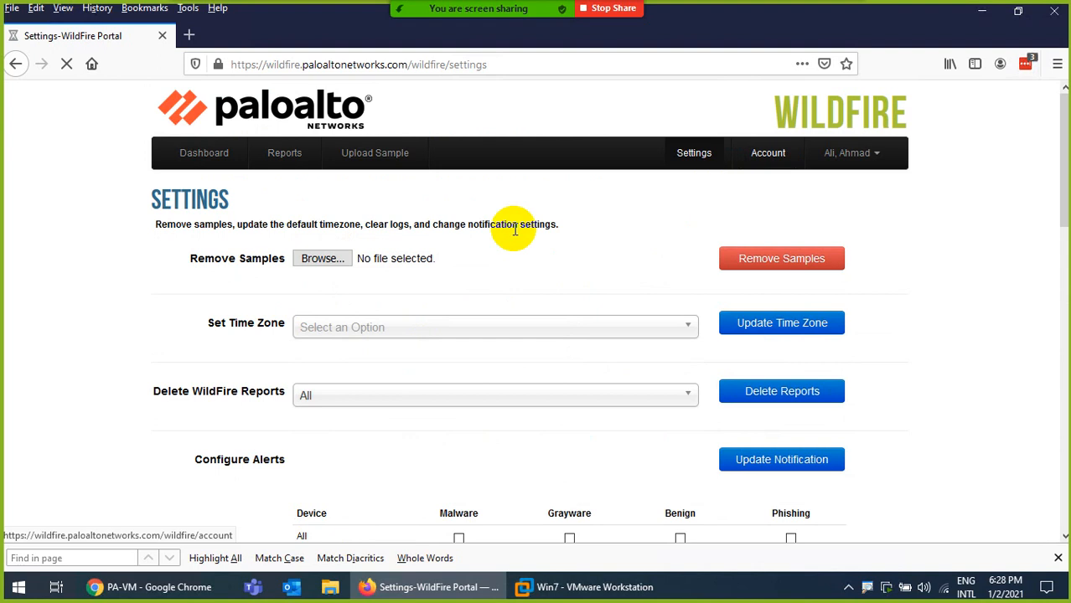
pyautogui.click(201, 156)
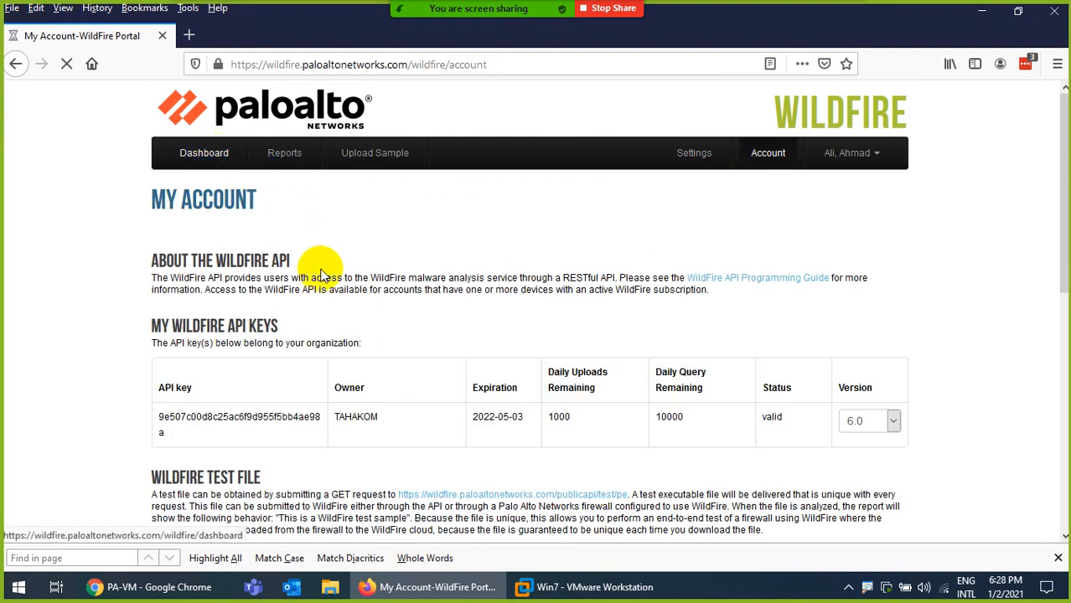
pyautogui.scroll(-2, 327, 286)
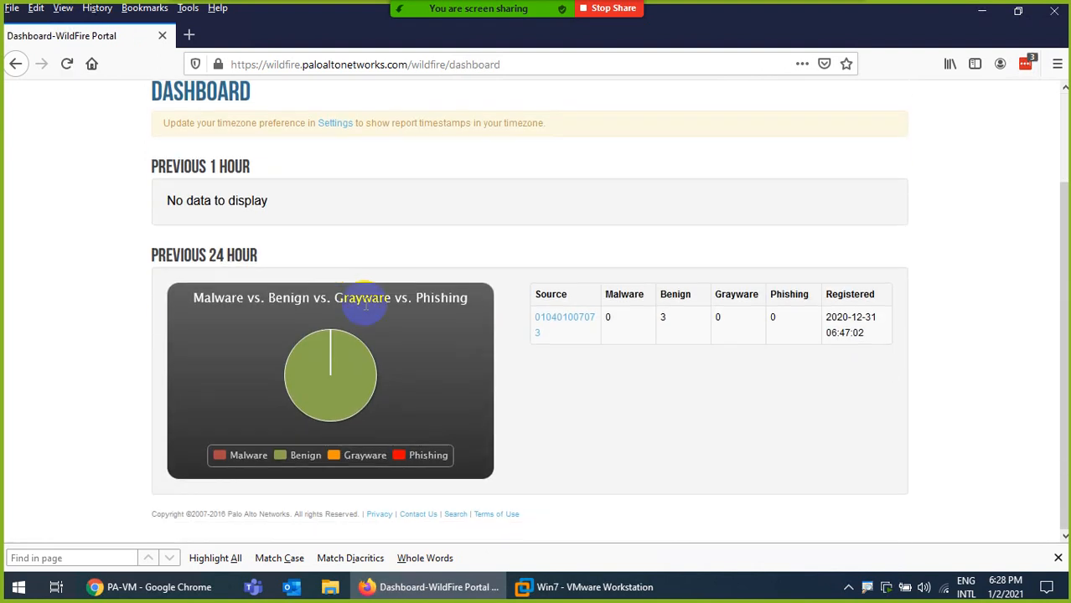
pyautogui.click(552, 323)
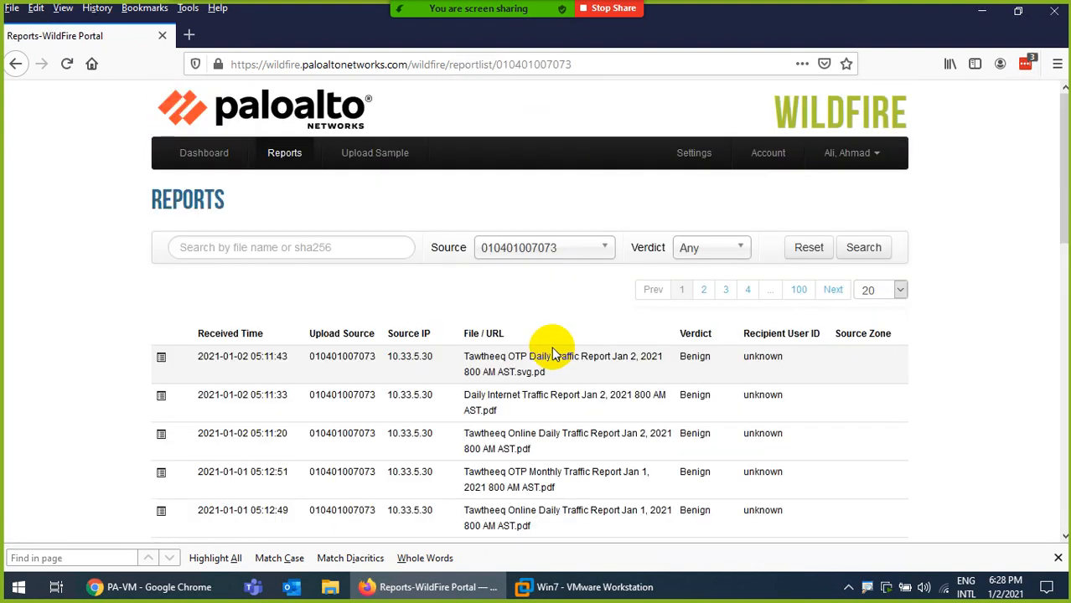
pyautogui.scroll(-4, 552, 347)
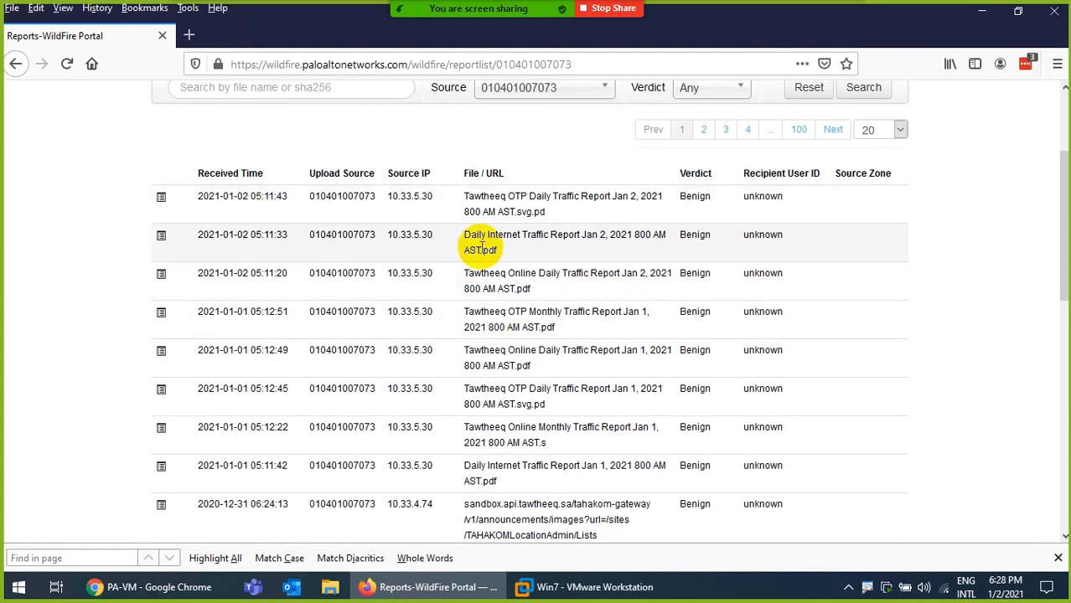
pyautogui.scroll(4, 471, 240)
pyautogui.click(566, 252)
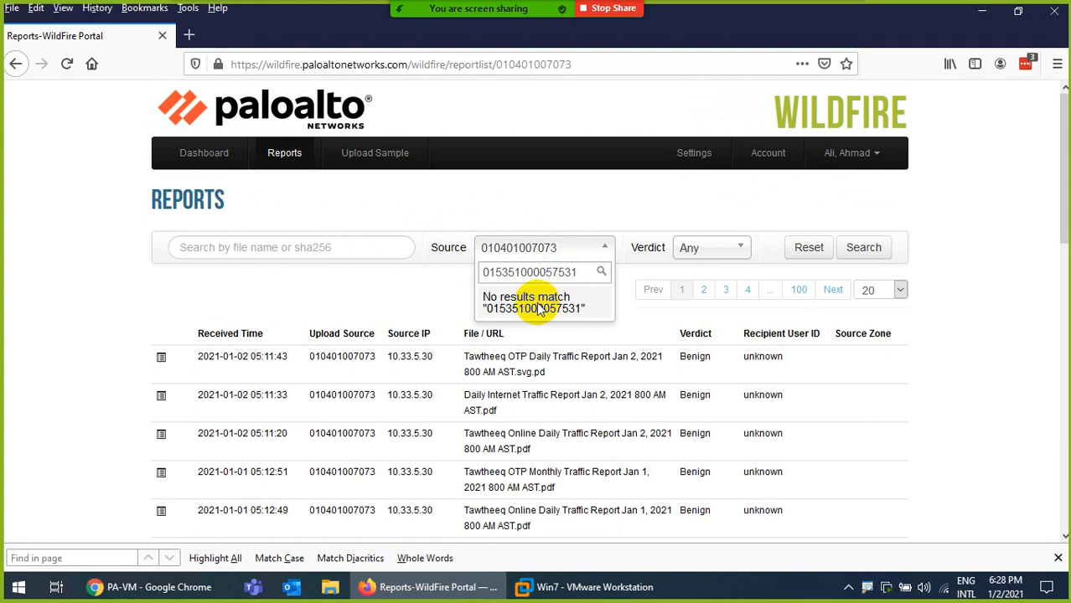
pyautogui.moveTo(578, 273); pyautogui.dragTo(468, 273)
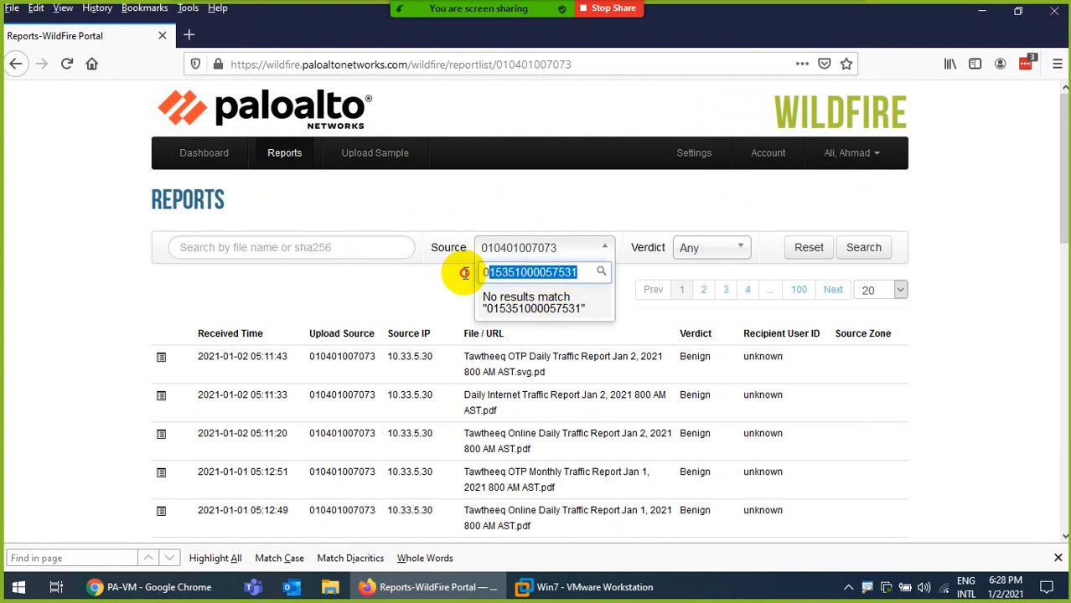
pyautogui.press('BackSpace')
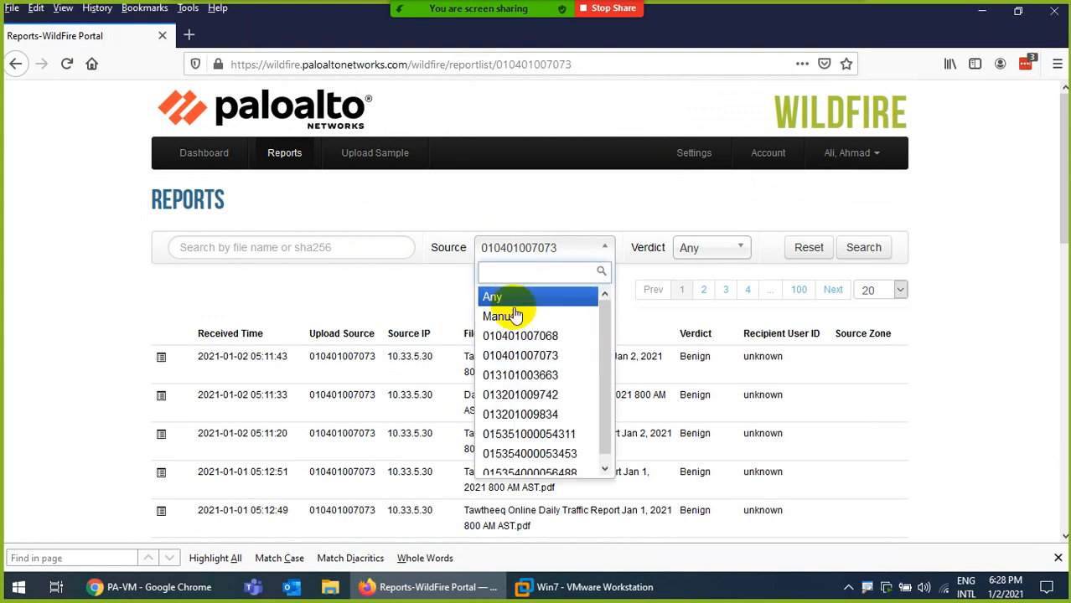
pyautogui.click(507, 296)
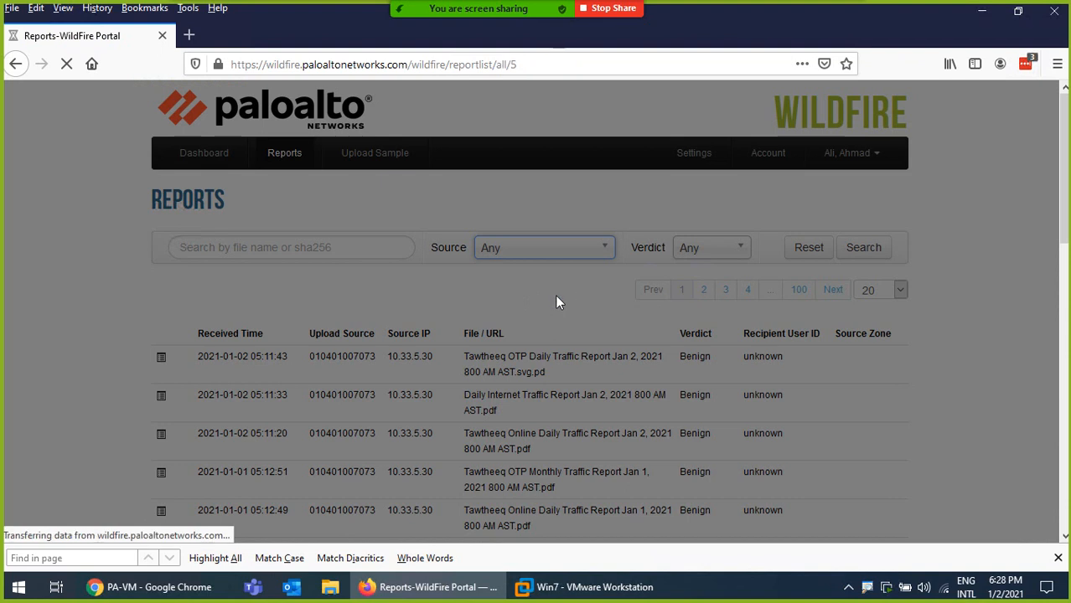
pyautogui.scroll(-5, 557, 300)
pyautogui.scroll(5, 321, 270)
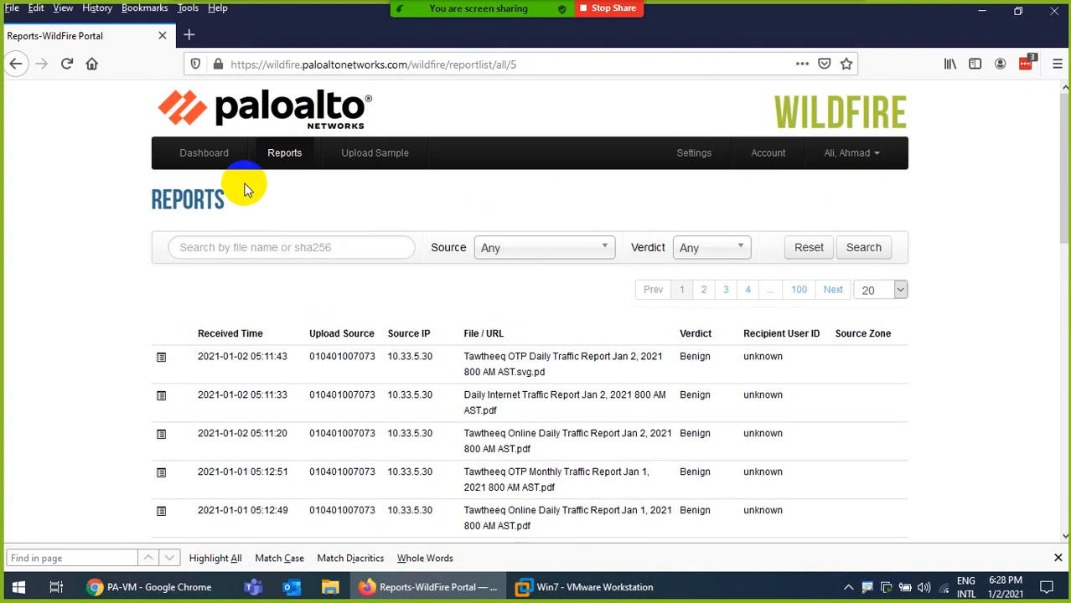
pyautogui.click(191, 152)
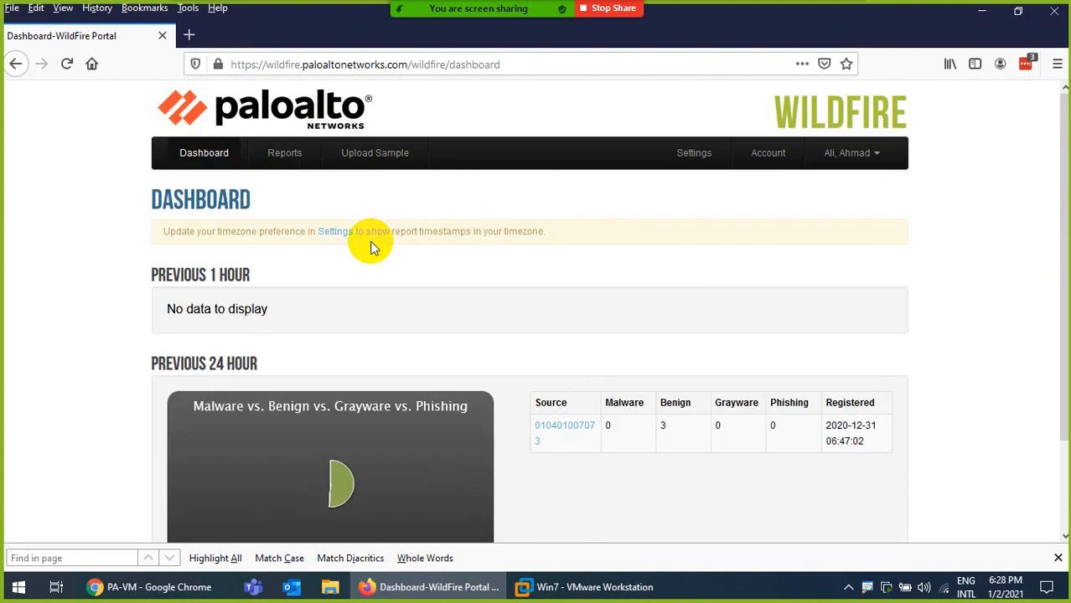
pyautogui.scroll(-2, 550, 335)
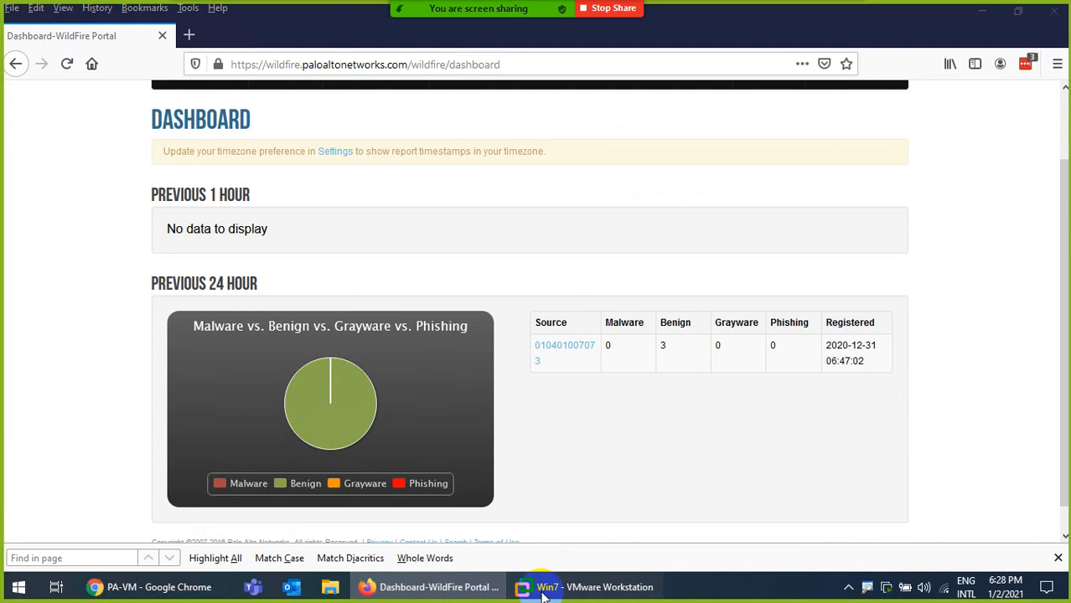
# In the Win7 VM, open the 'Test a Sample Malware File' result from the Google search
pyautogui.click(523, 591)
pyautogui.click(95, 87)
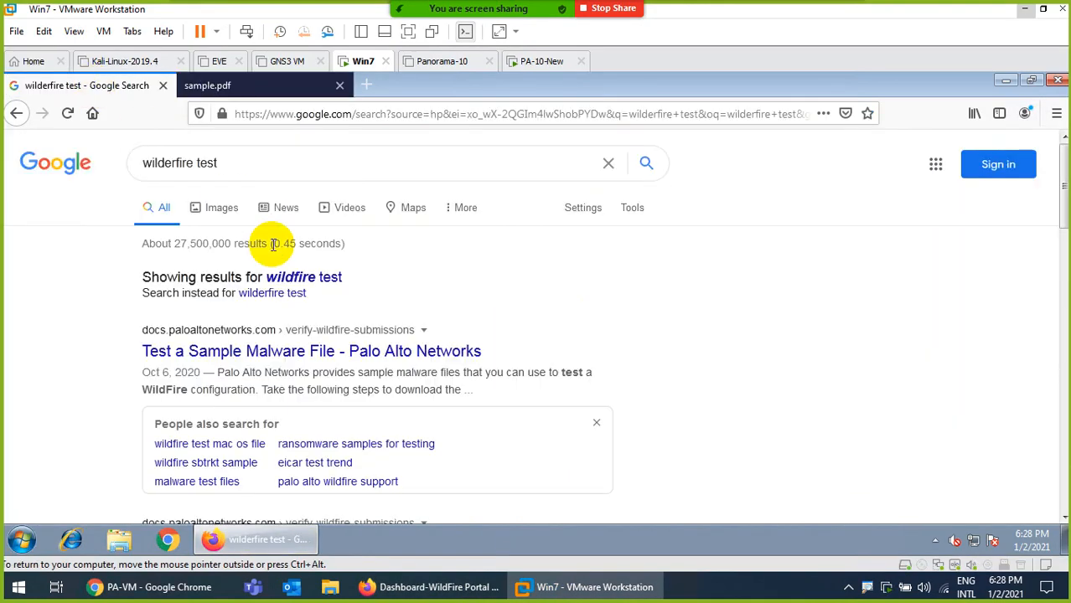
pyautogui.click(285, 350)
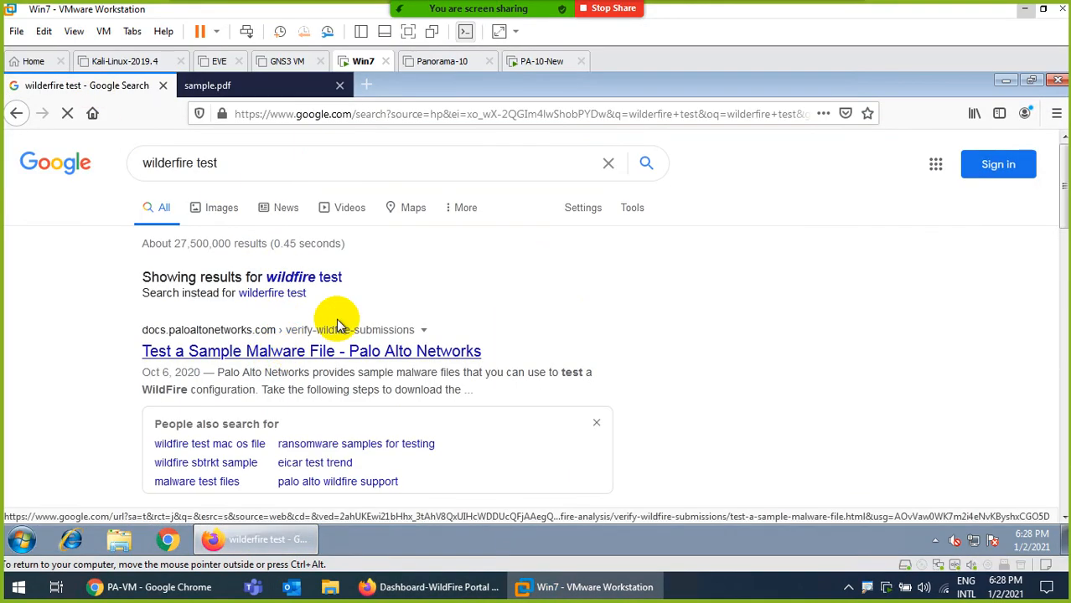
pyautogui.scroll(-3, 335, 318)
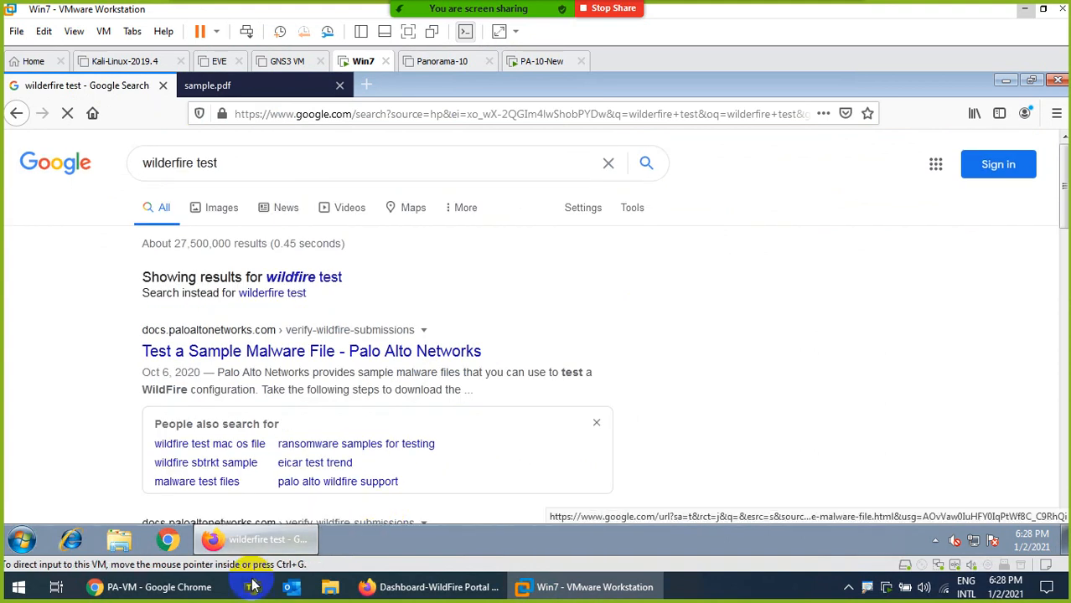
# Refresh the firewall's WildFire Submissions log three times; it still lists only sample.pdf
pyautogui.click(194, 586)
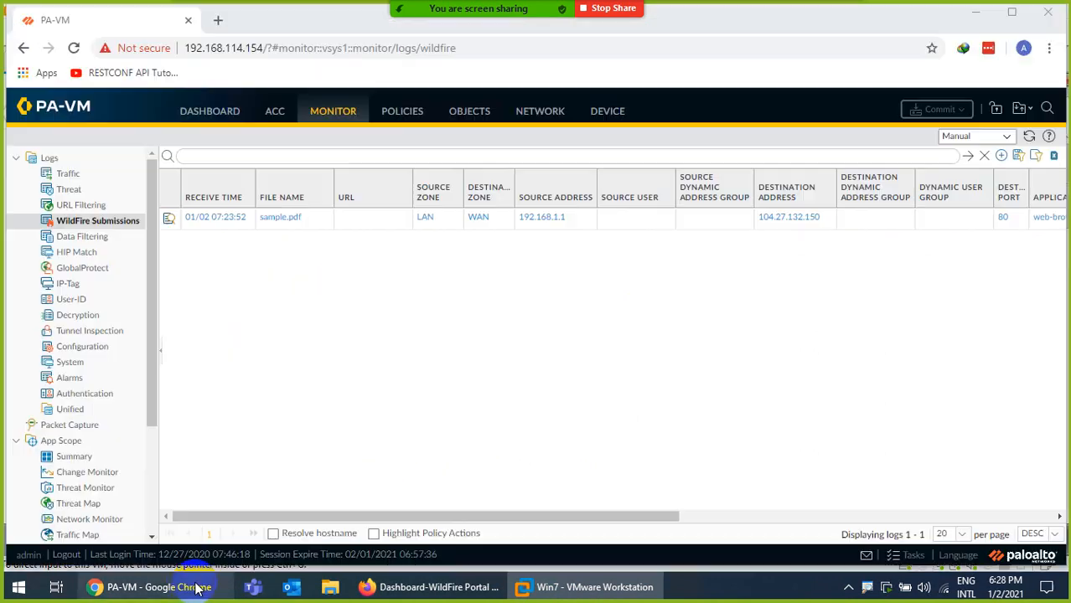
pyautogui.click(1029, 137)
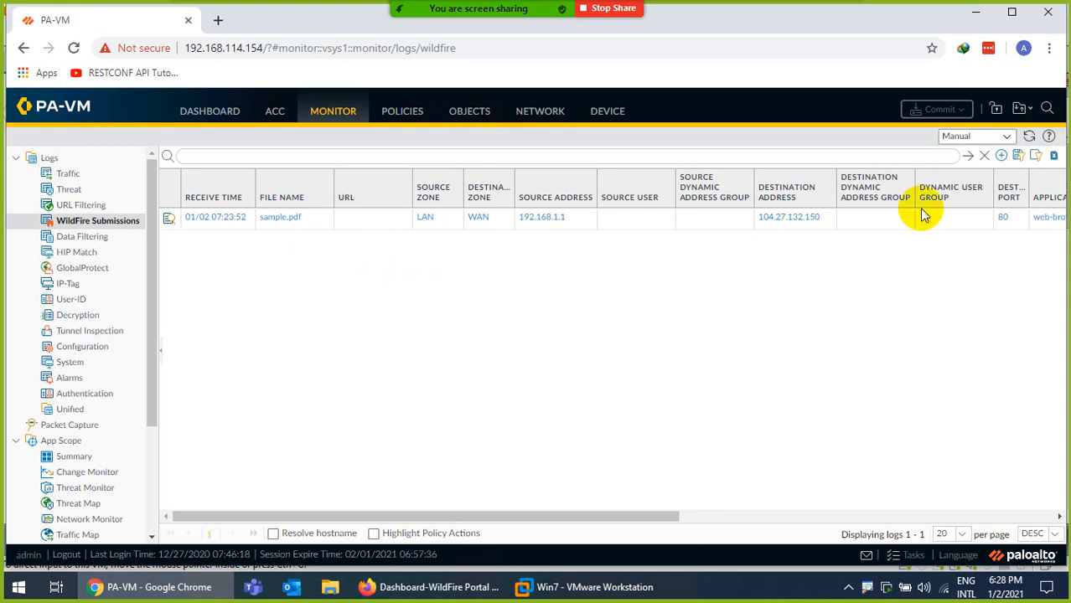
pyautogui.click(1030, 138)
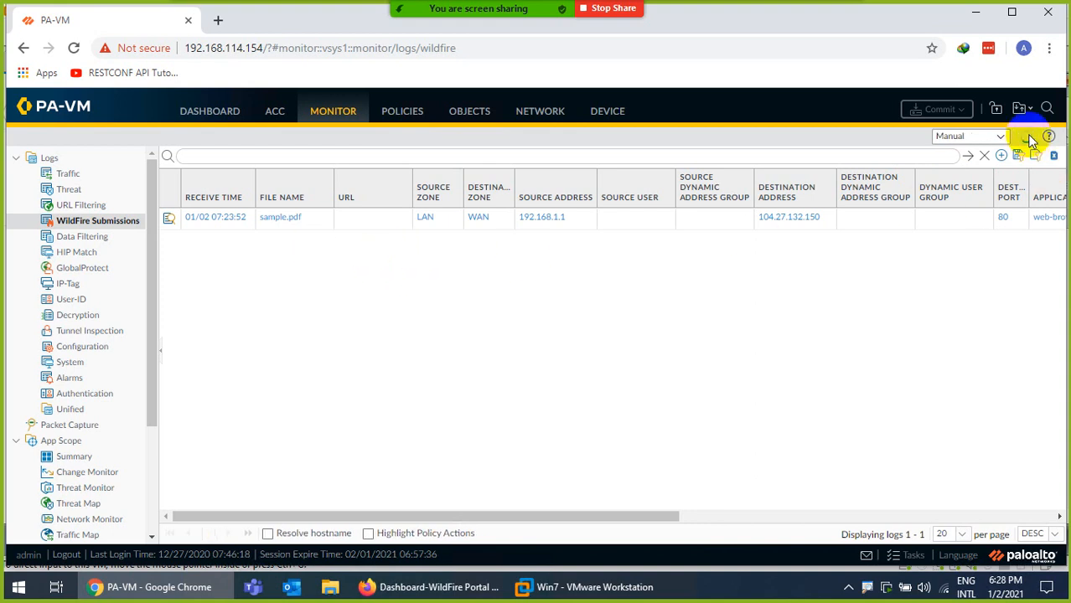
pyautogui.click(1029, 136)
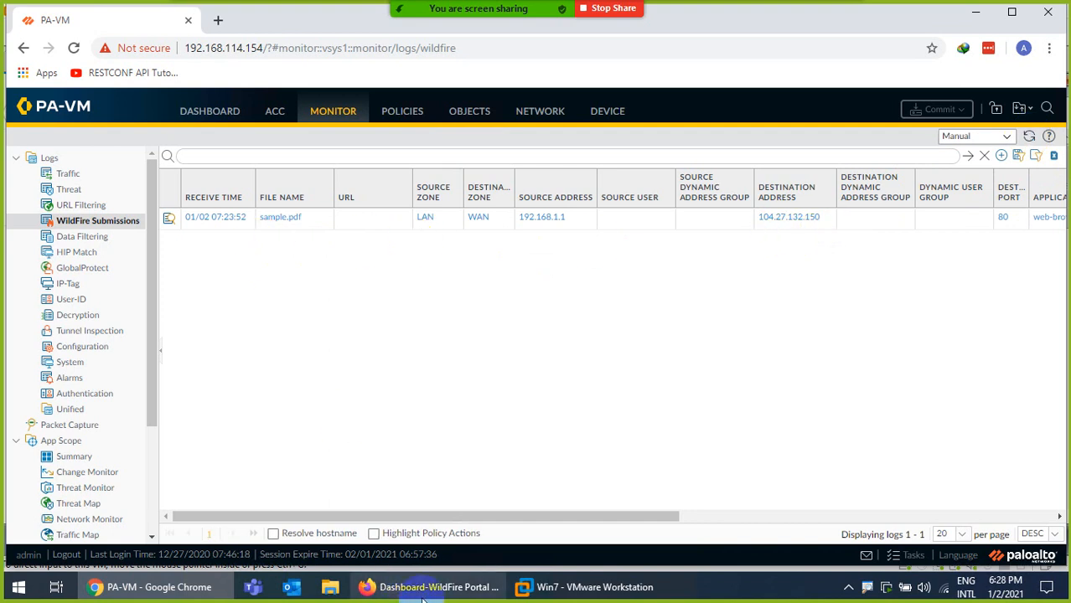
# Search the Start menu for PuTTY by typing 'put'
pyautogui.click(18, 590)
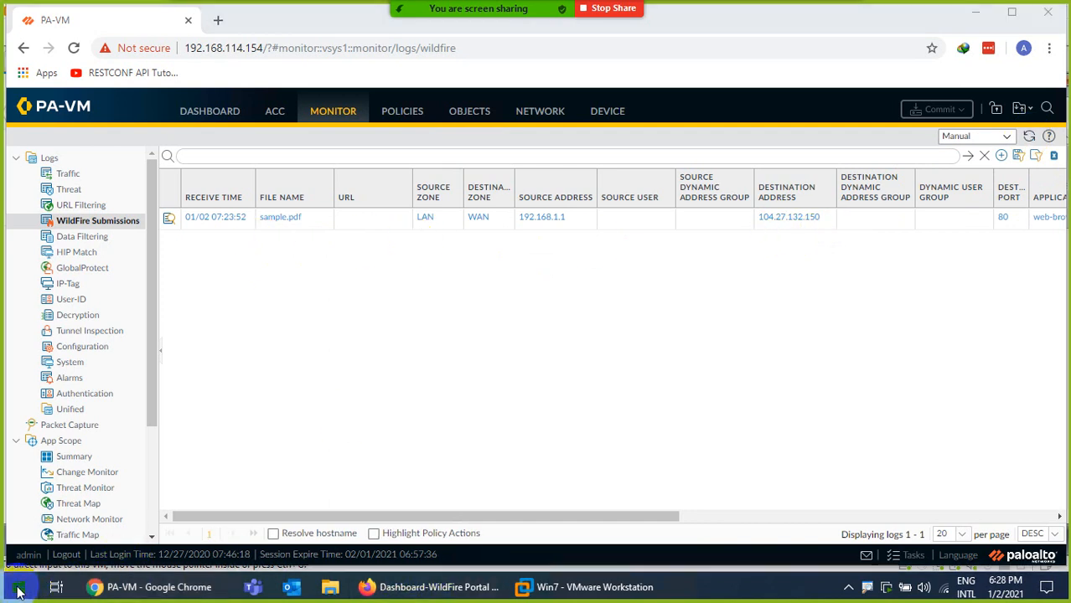
pyautogui.write('p')
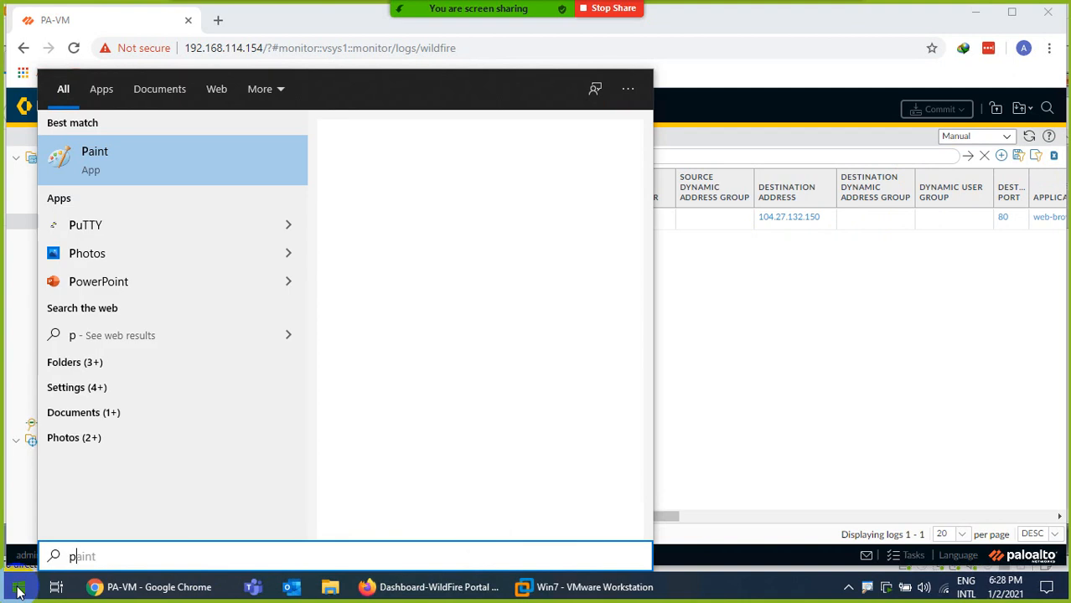
pyautogui.press('BackSpace')
pyautogui.write('put')
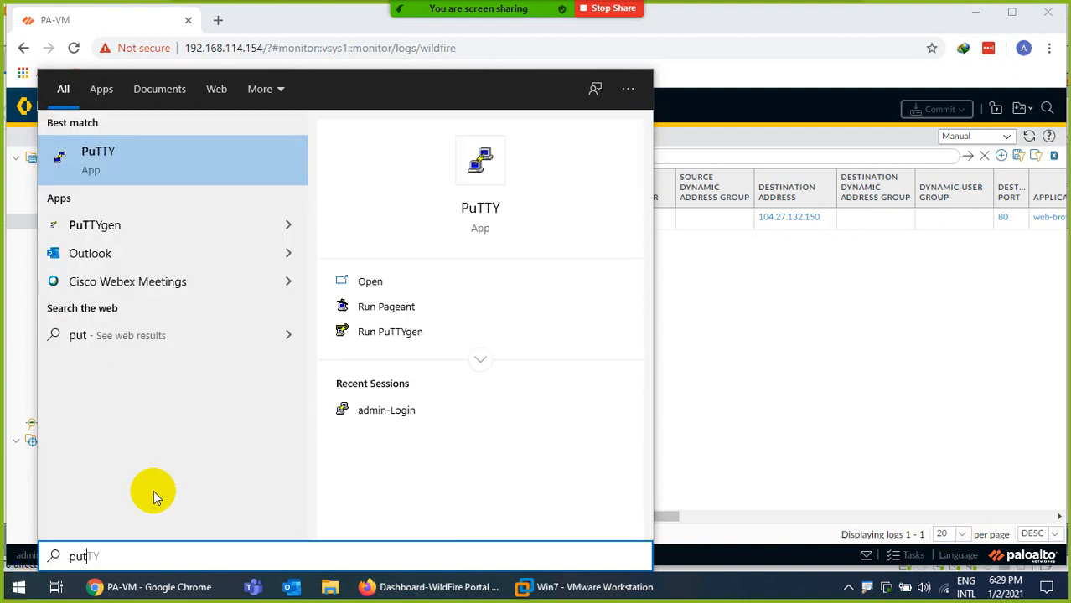
# Back on the firewall page, select its IP address in the URL and reload the WildFire submissions log
pyautogui.press('Escape')
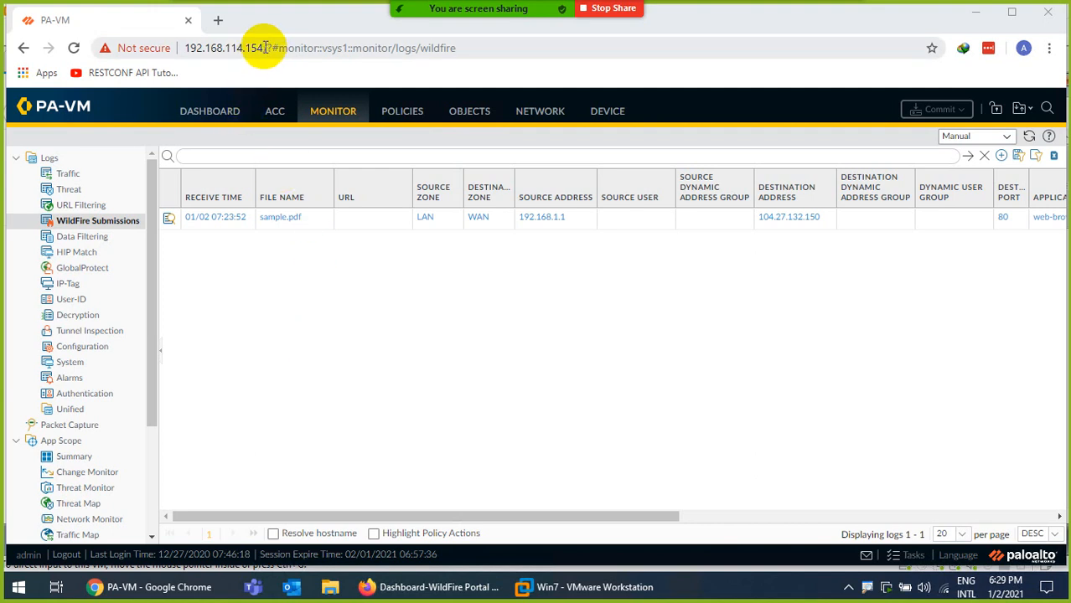
pyautogui.moveTo(265, 48); pyautogui.dragTo(180, 48)
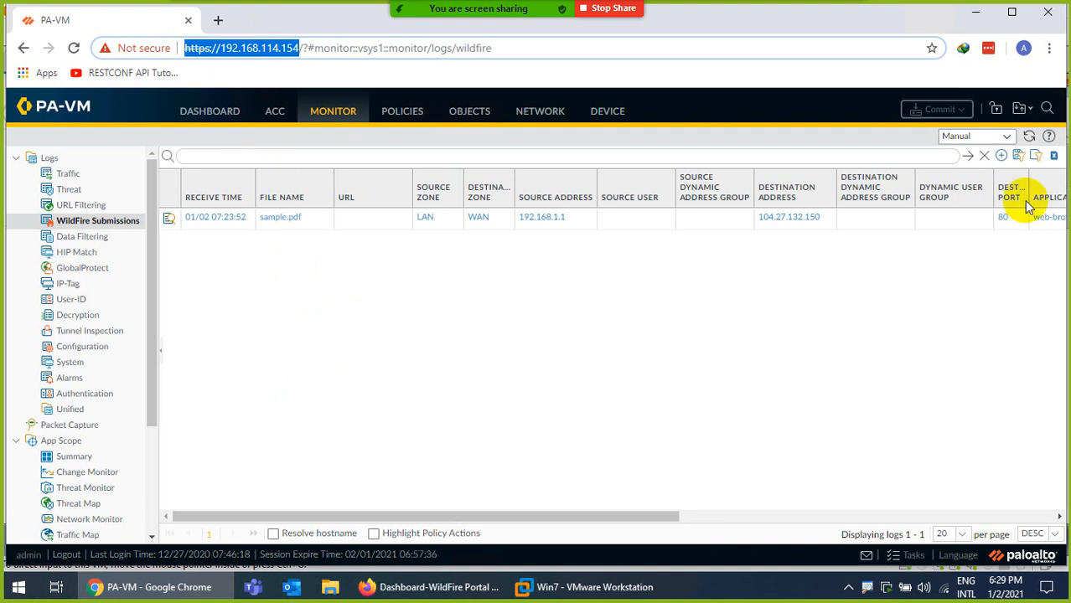
pyautogui.click(1029, 136)
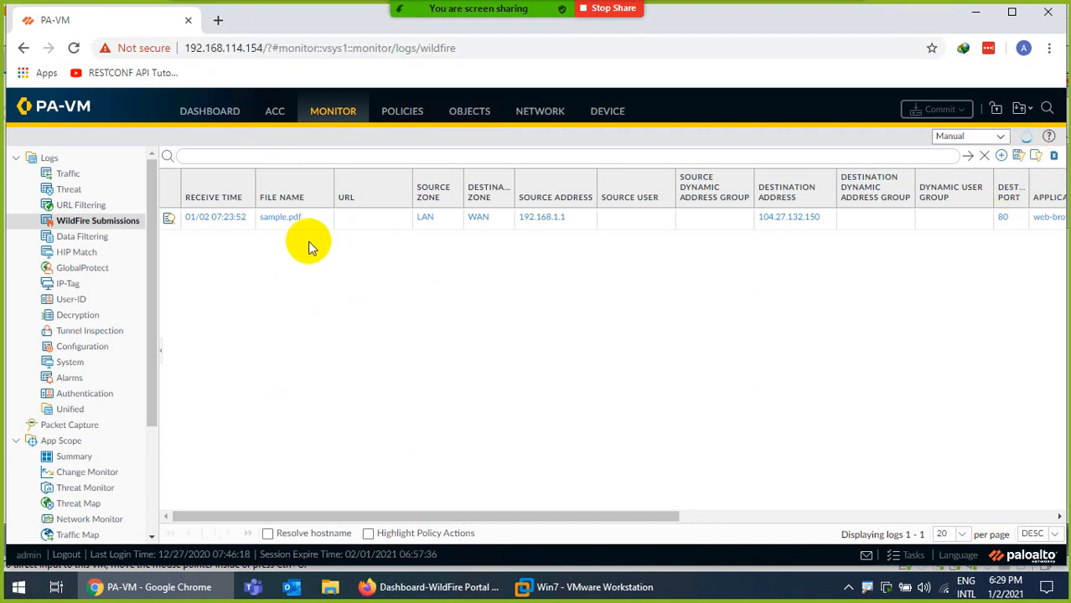
# In the Win7 VM's Chrome, Google 'palo alto wildfire test pe'
pyautogui.click(558, 587)
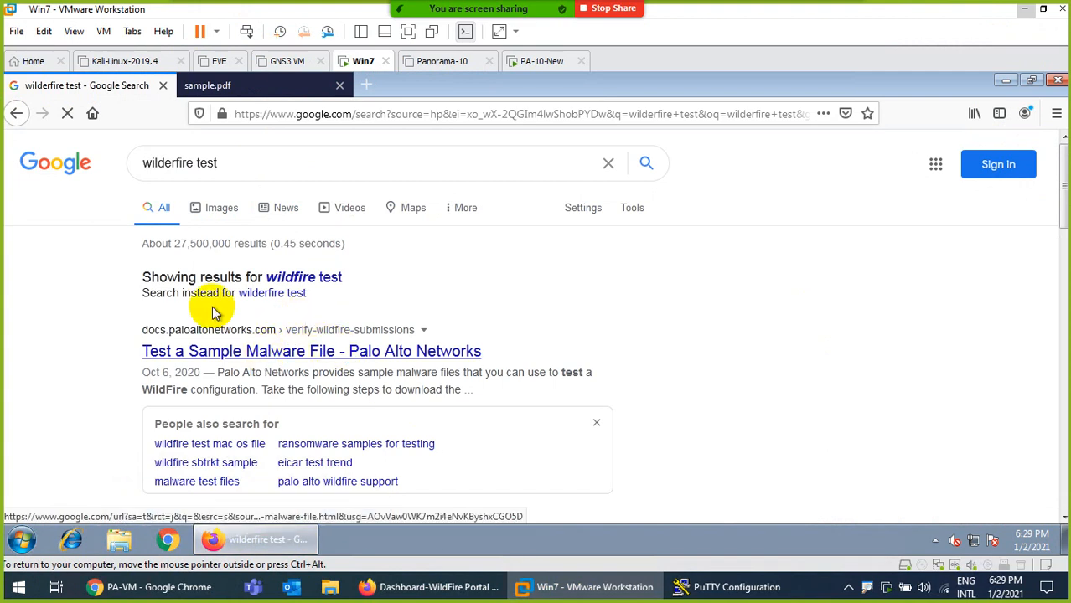
pyautogui.scroll(-2, 222, 398)
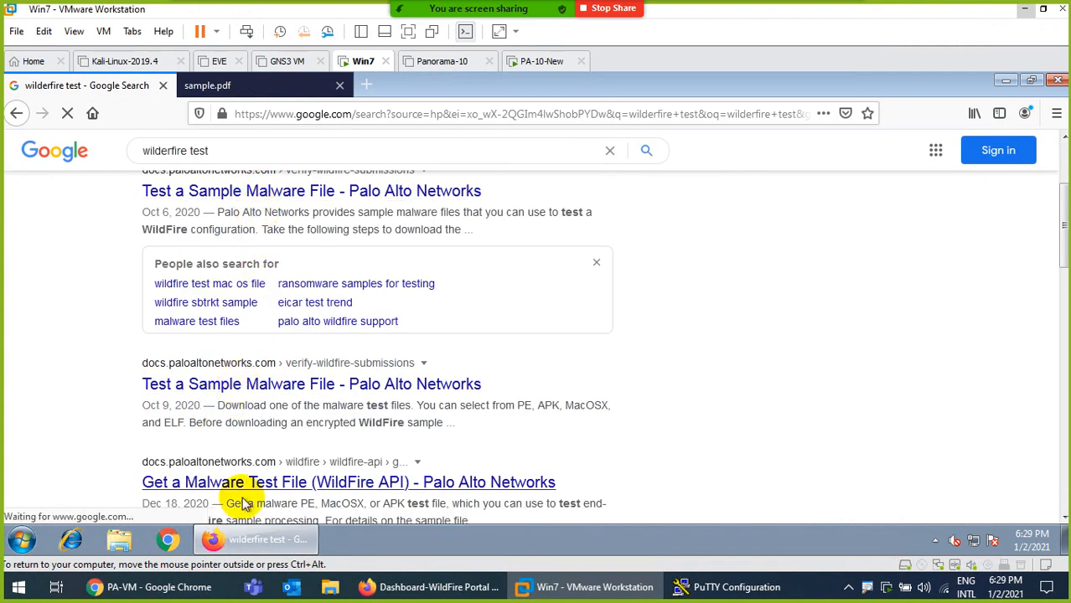
pyautogui.click(168, 541)
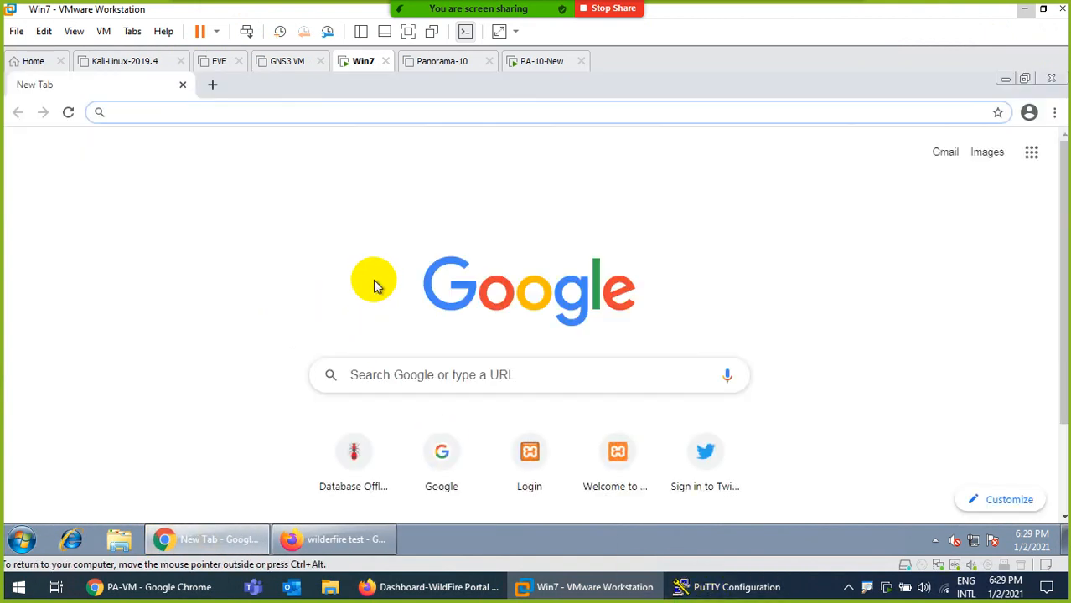
pyautogui.write('www.')
pyautogui.press('Return')
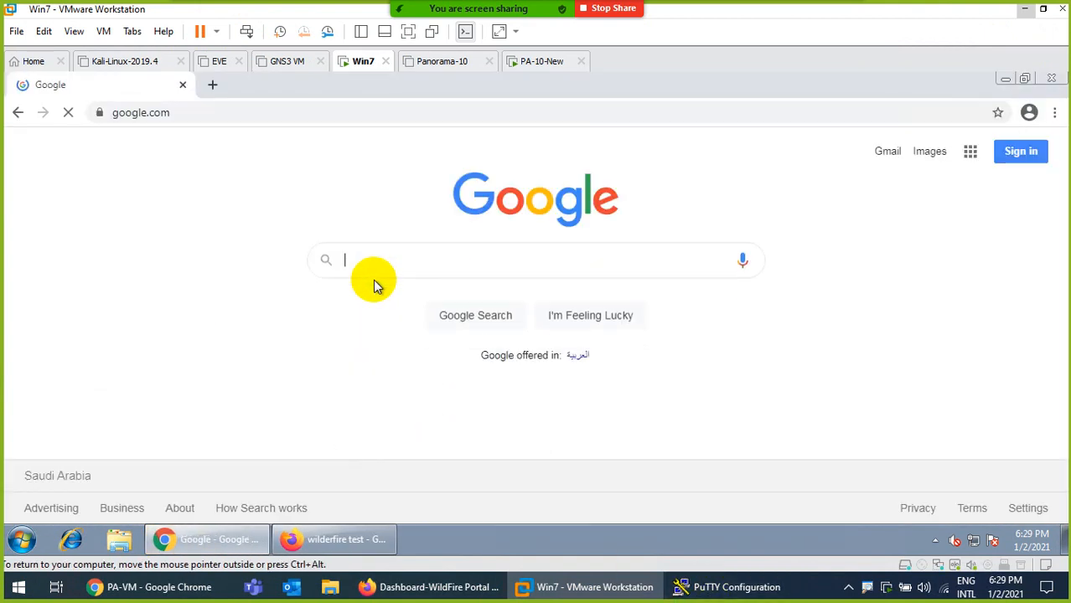
pyautogui.write('wildf')
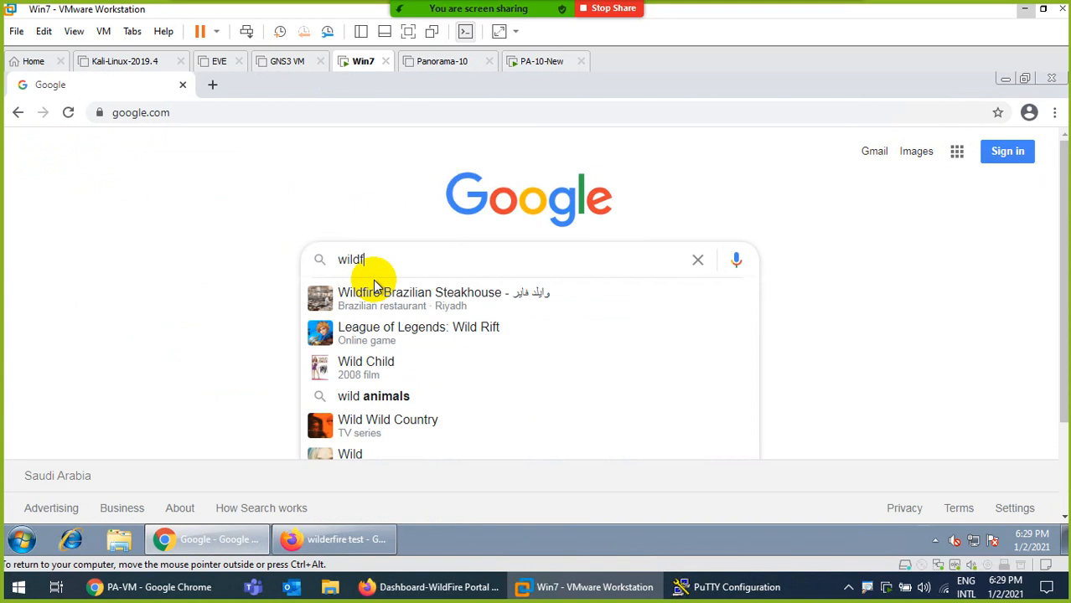
pyautogui.write('ire')
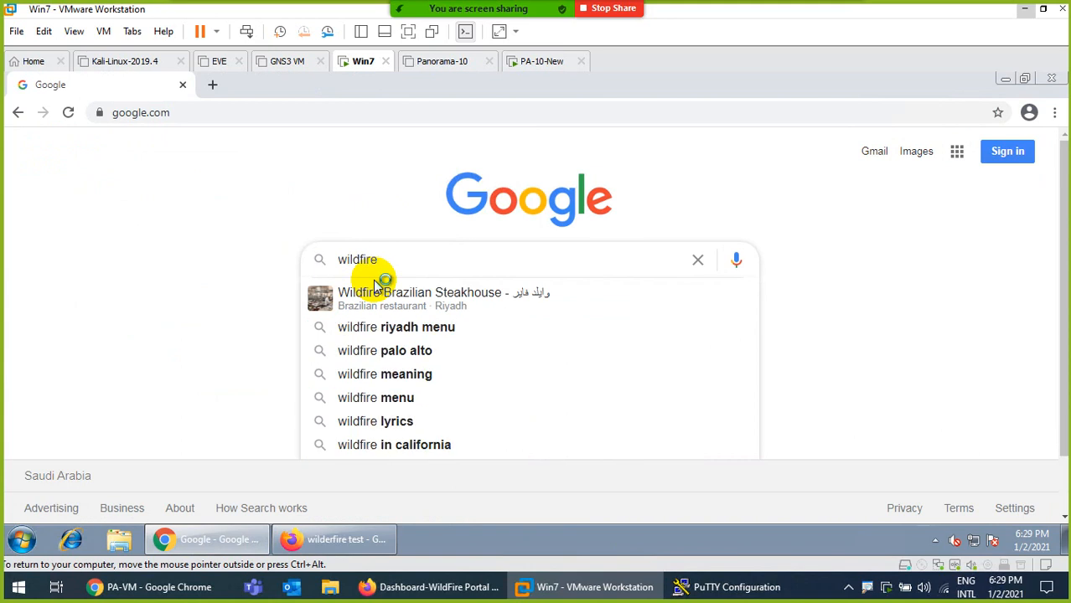
pyautogui.press('Down')
pyautogui.press('Down')
pyautogui.write('test')
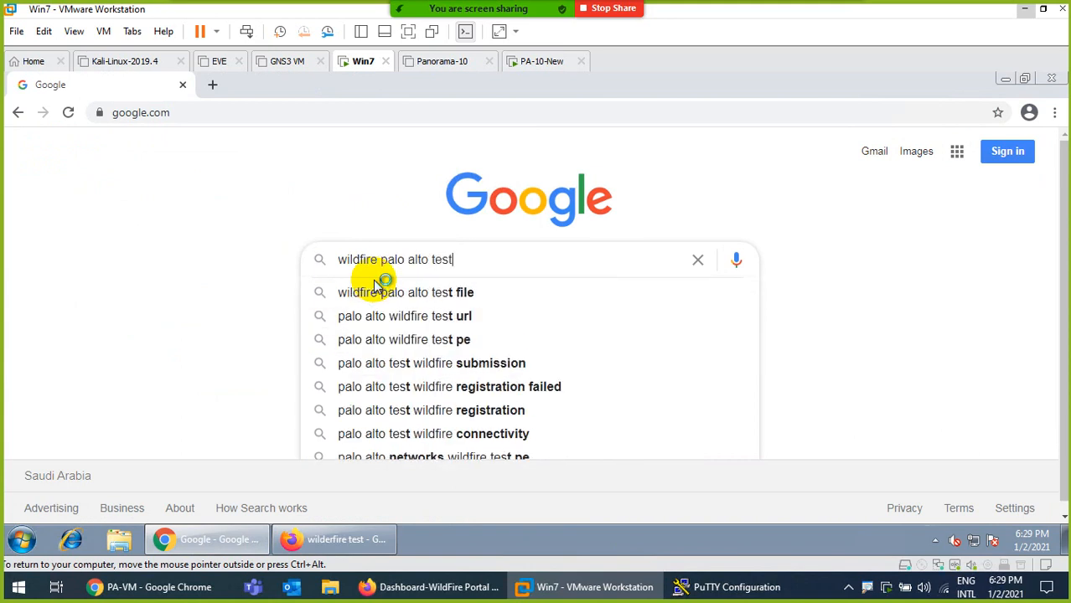
pyautogui.click(417, 343)
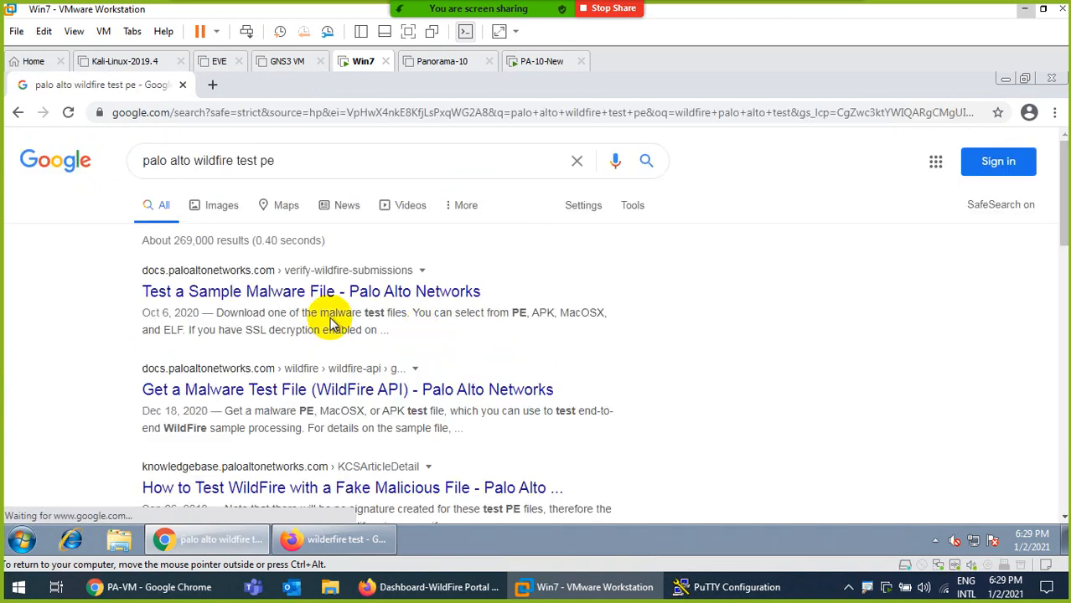
# Open the TechDocs 'Test a Sample Malware File' page and download the PE test file over HTTPS
pyautogui.click(286, 293)
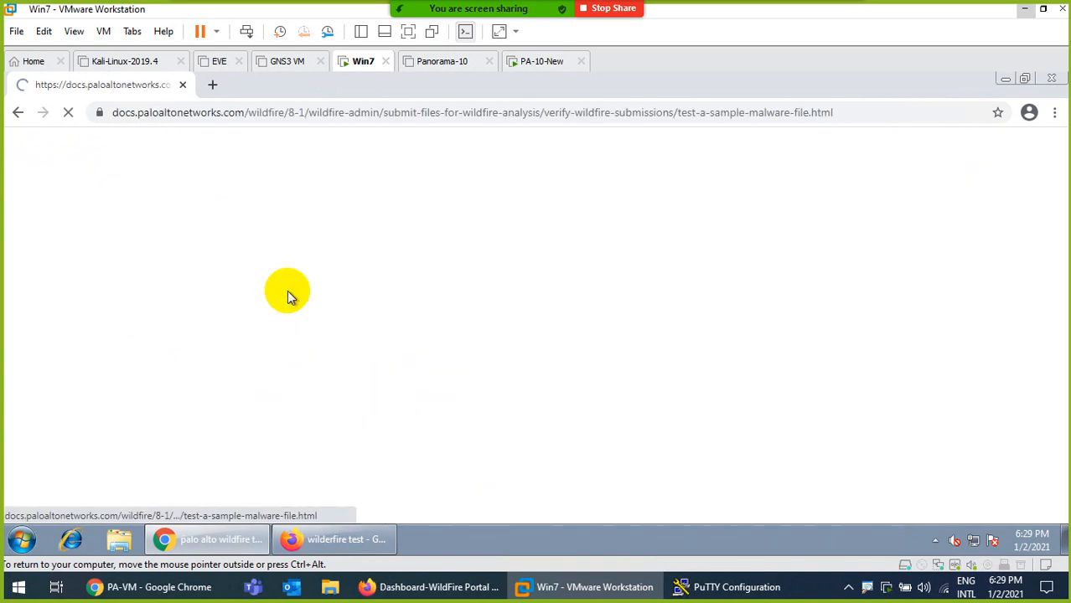
pyautogui.scroll(-3, 502, 360)
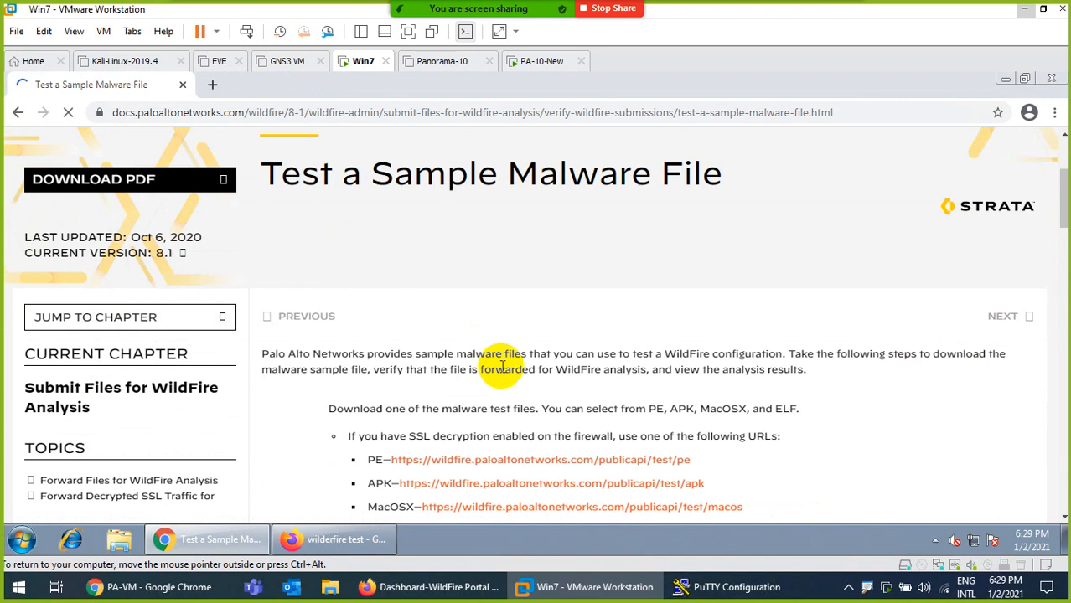
pyautogui.scroll(-5, 699, 369)
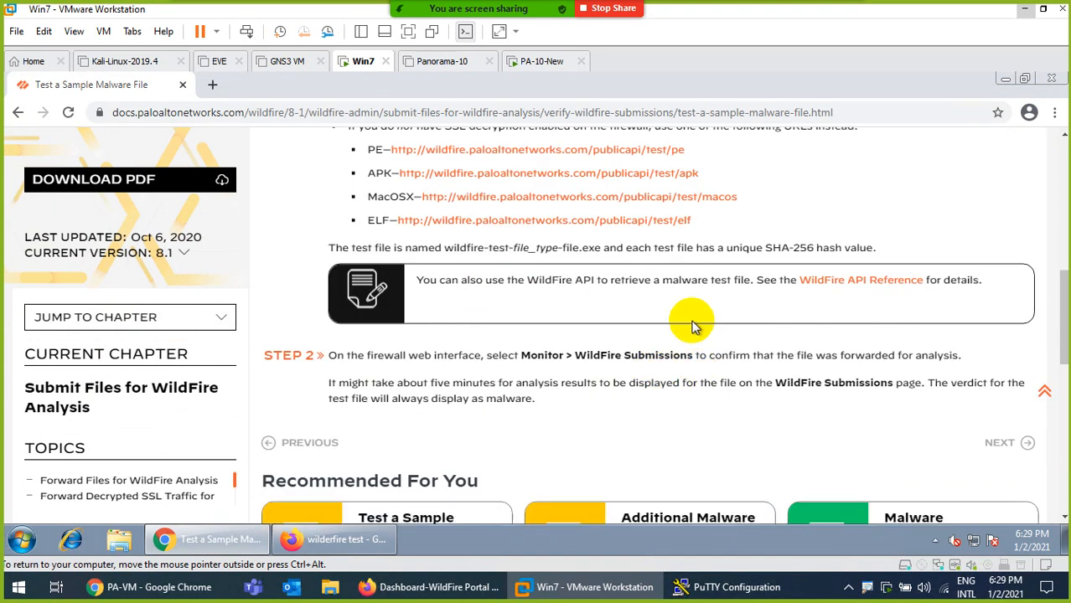
pyautogui.scroll(3, 693, 317)
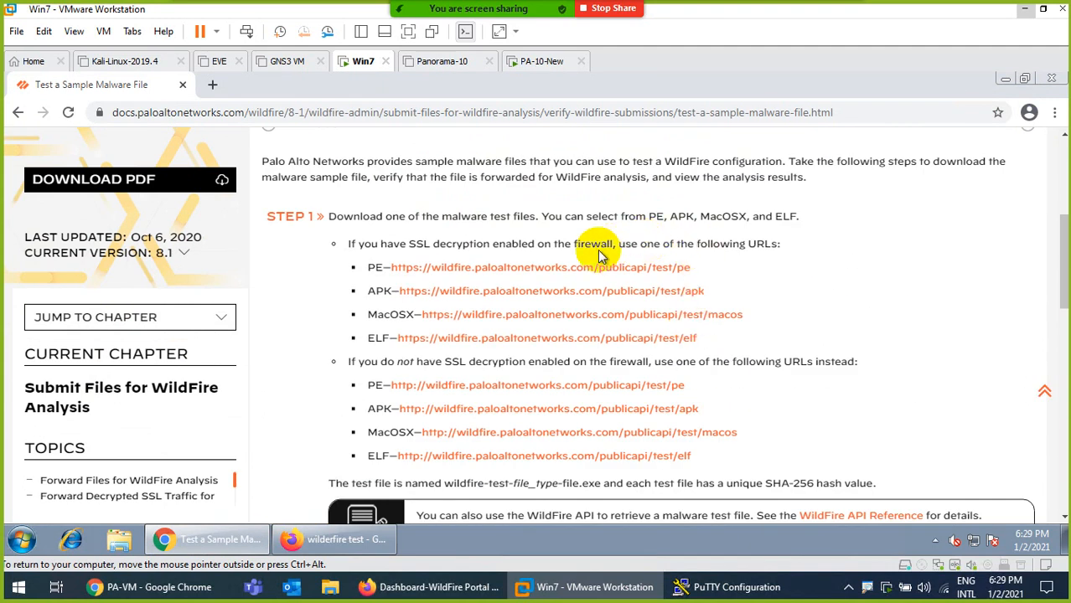
pyautogui.moveTo(406, 243); pyautogui.dragTo(534, 244)
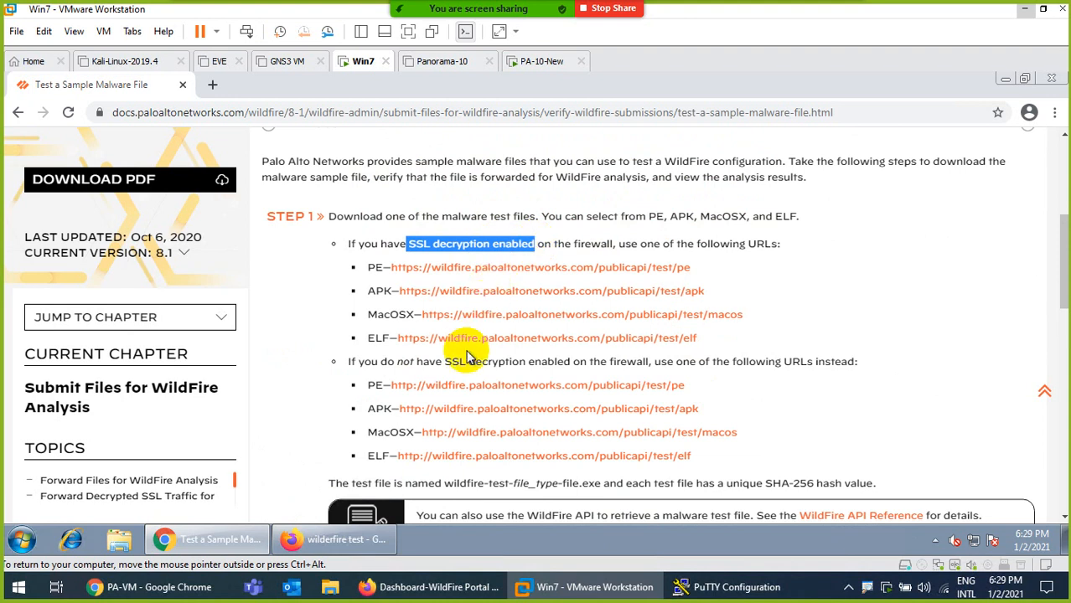
pyautogui.moveTo(442, 361); pyautogui.dragTo(554, 362)
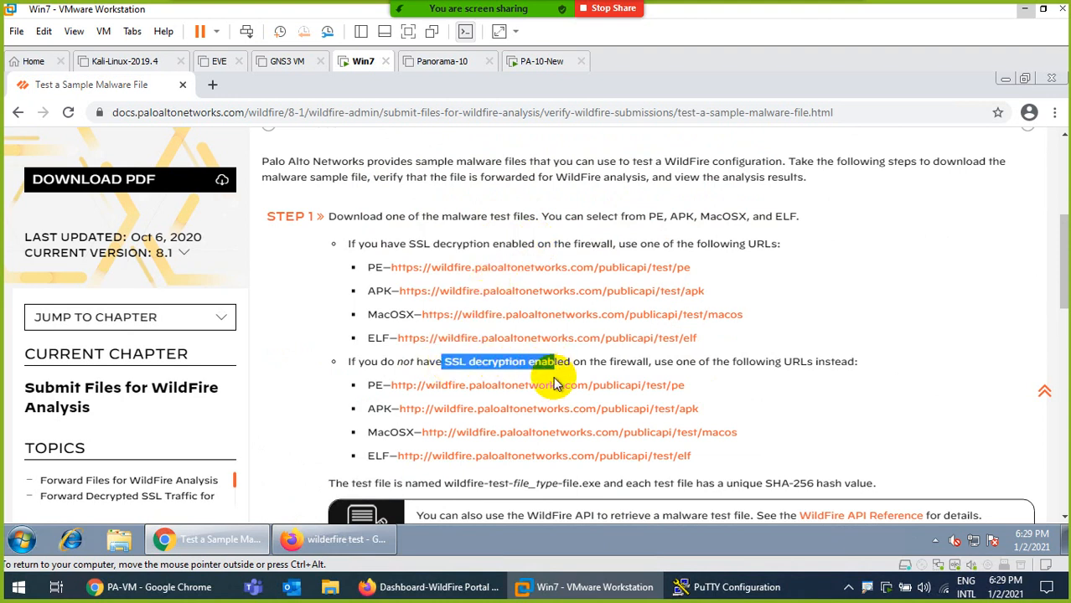
pyautogui.scroll(-2, 553, 369)
pyautogui.scroll(2, 536, 388)
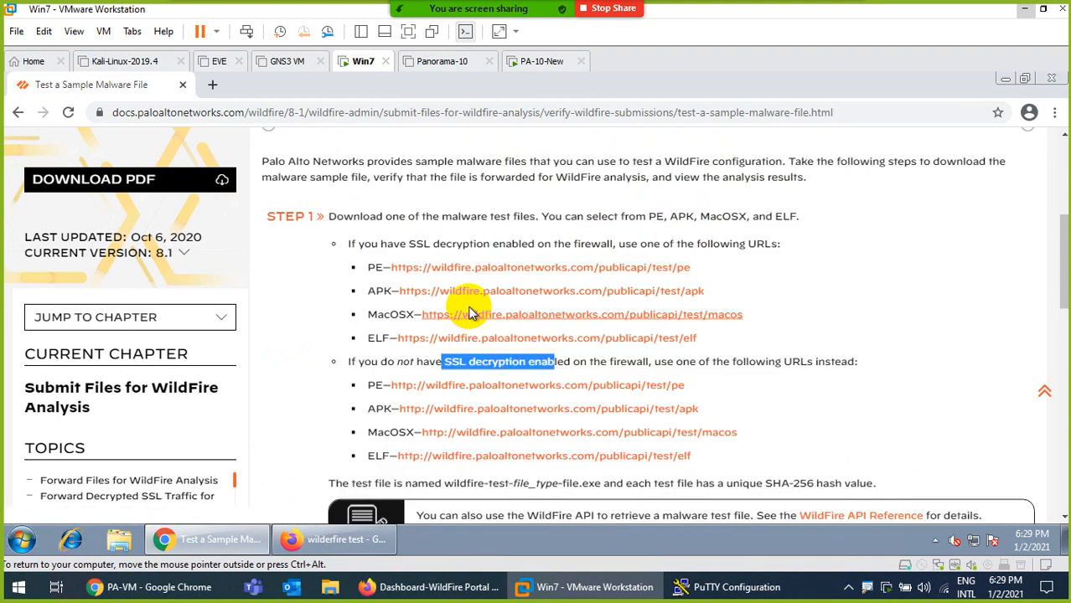
pyautogui.click(476, 267)
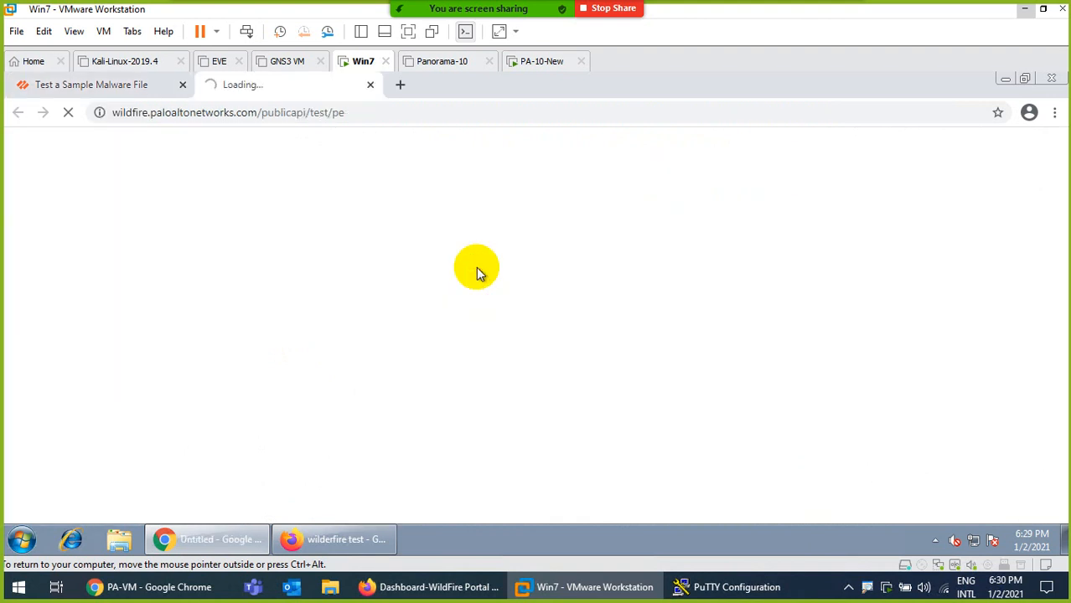
# Start the saved PuTTY SSH session to 192.168.114.154 and log in as the administrator
pyautogui.click(695, 587)
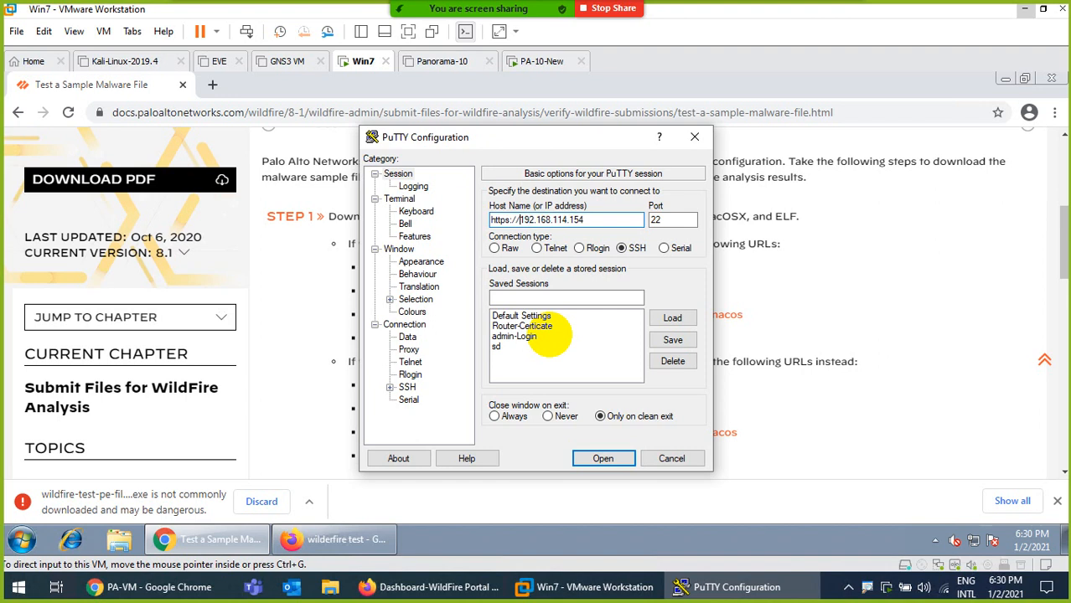
pyautogui.doubleClick(549, 336)
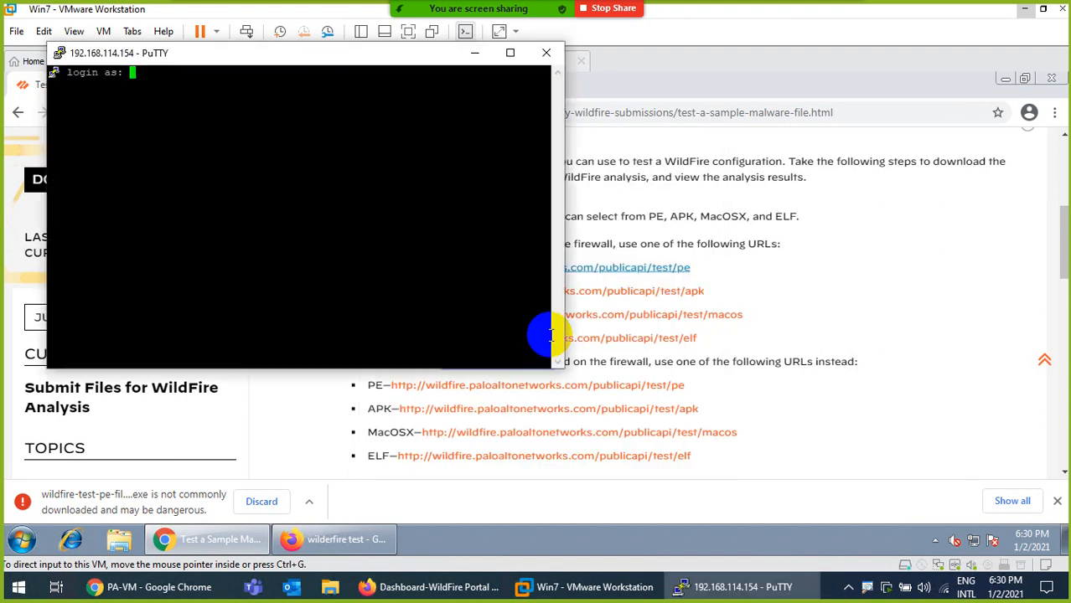
pyautogui.write('admin')
pyautogui.press('Return')
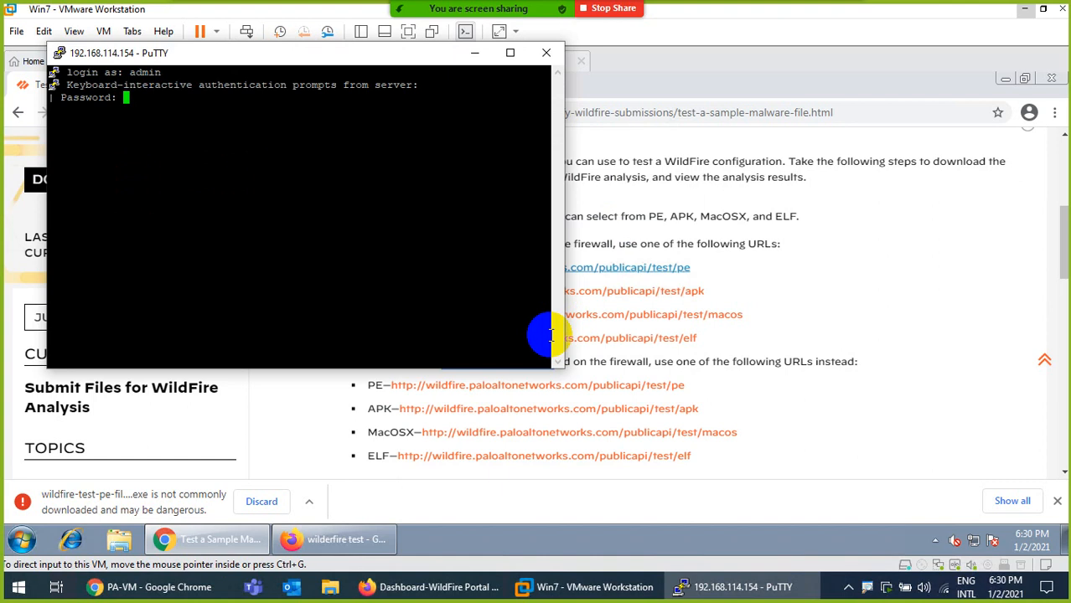
pyautogui.press('Return')
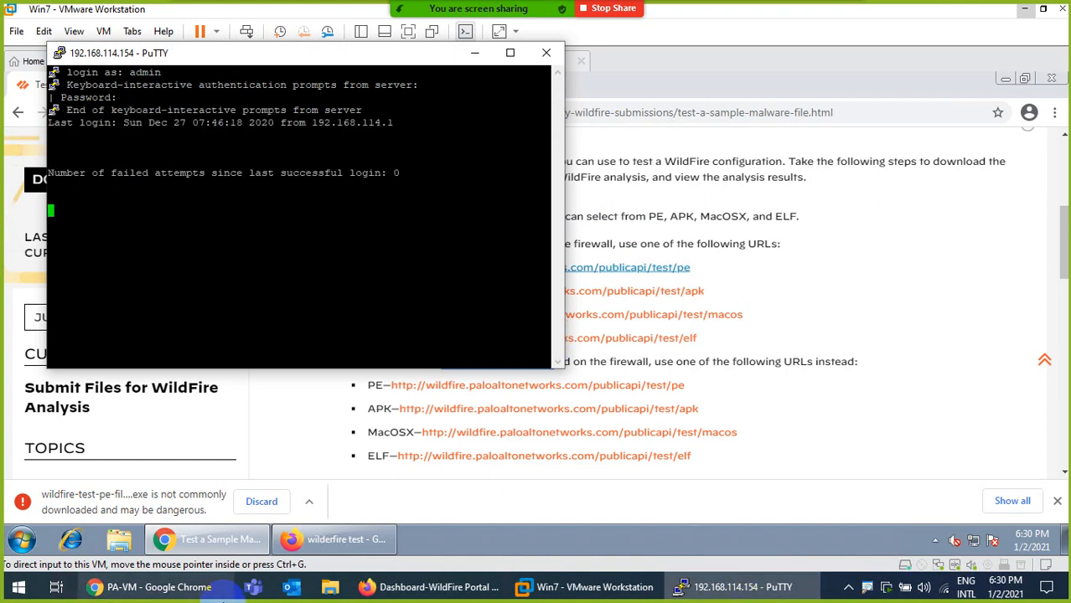
# Refresh the WildFire submissions log on the firewall web interface, then return to the SSH session
pyautogui.click(186, 595)
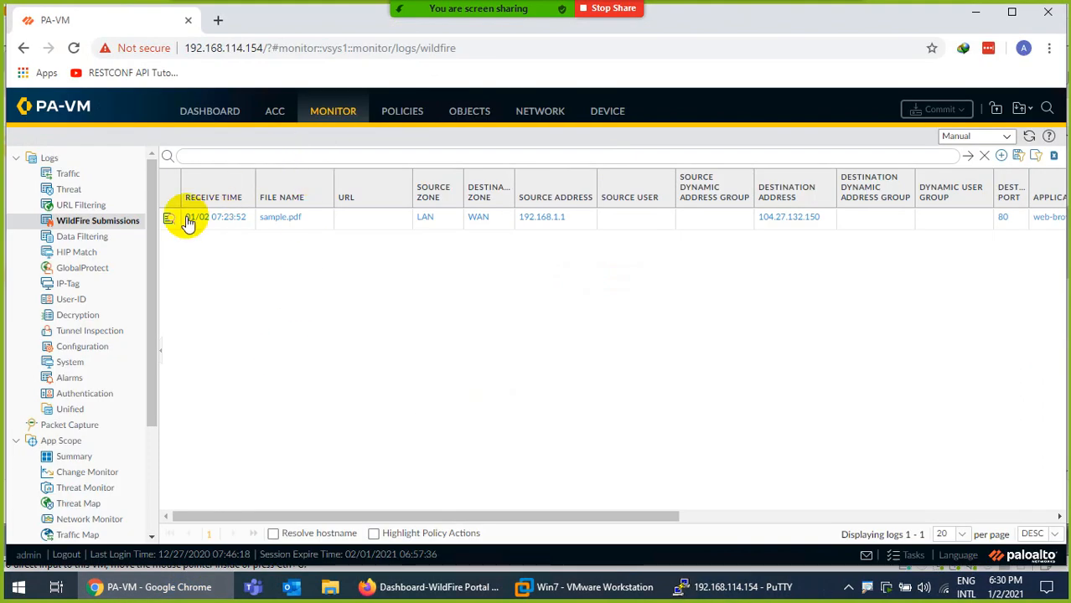
pyautogui.click(1029, 136)
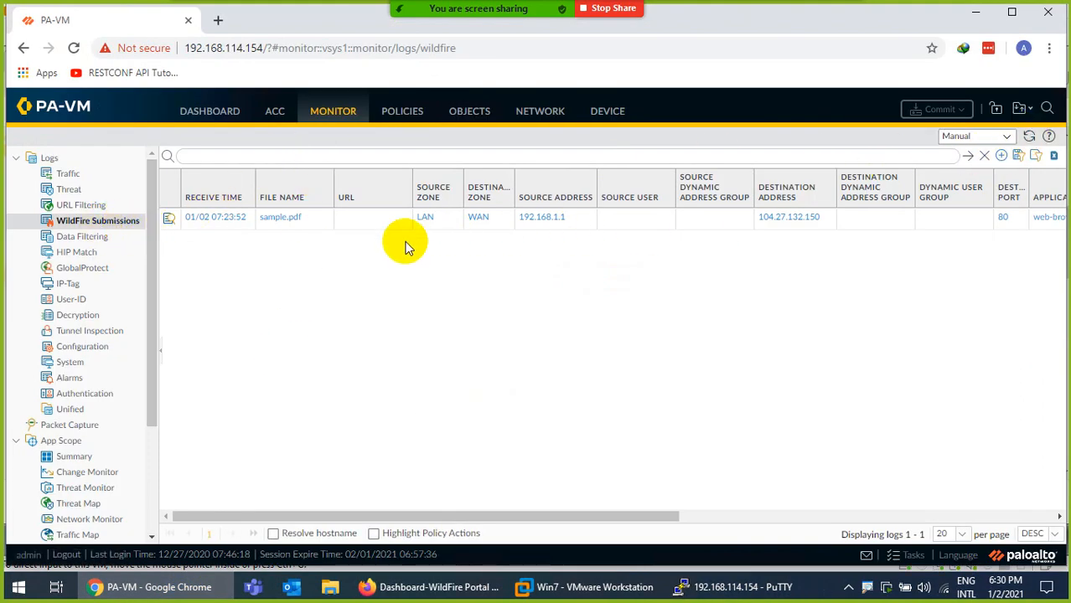
pyautogui.click(729, 586)
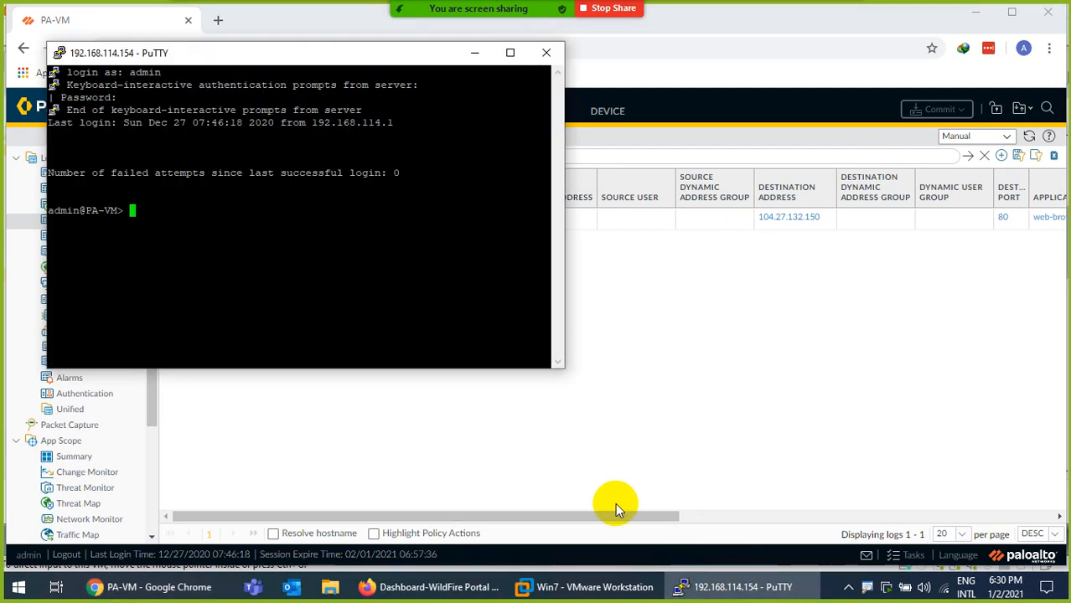
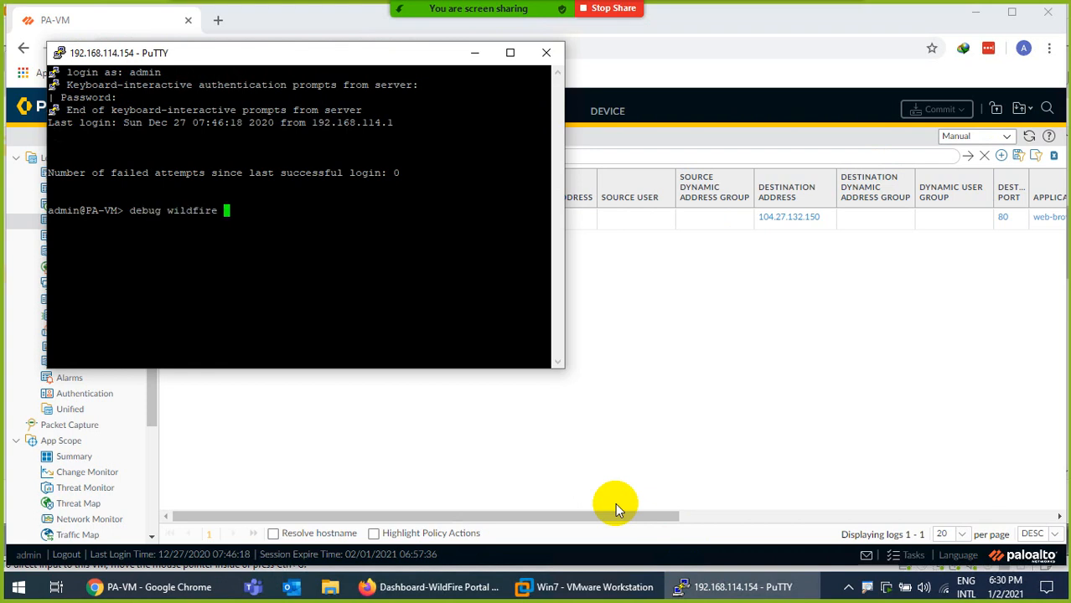
# Run 'debug wildfire upload-log show' in PuTTY and highlight the sample.pdf entry in its output
pyautogui.press('?')
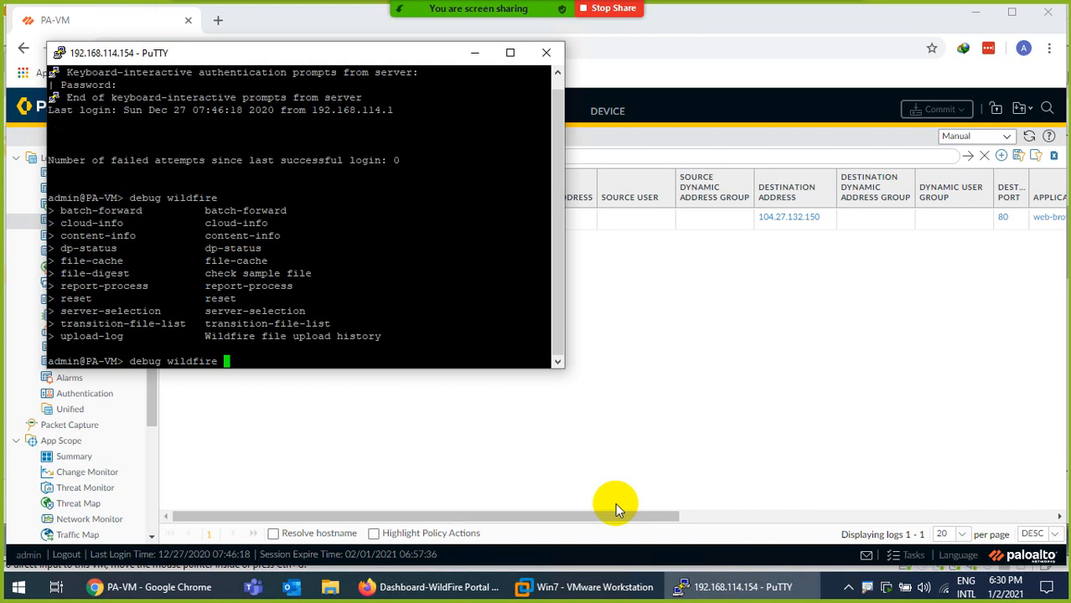
pyautogui.press('?')
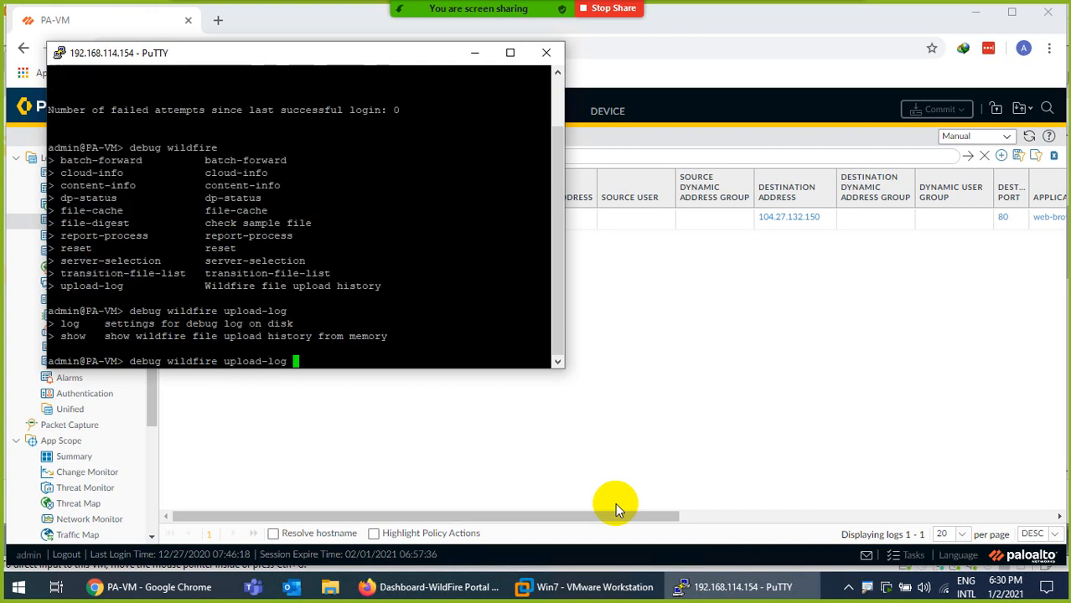
pyautogui.press('Return')
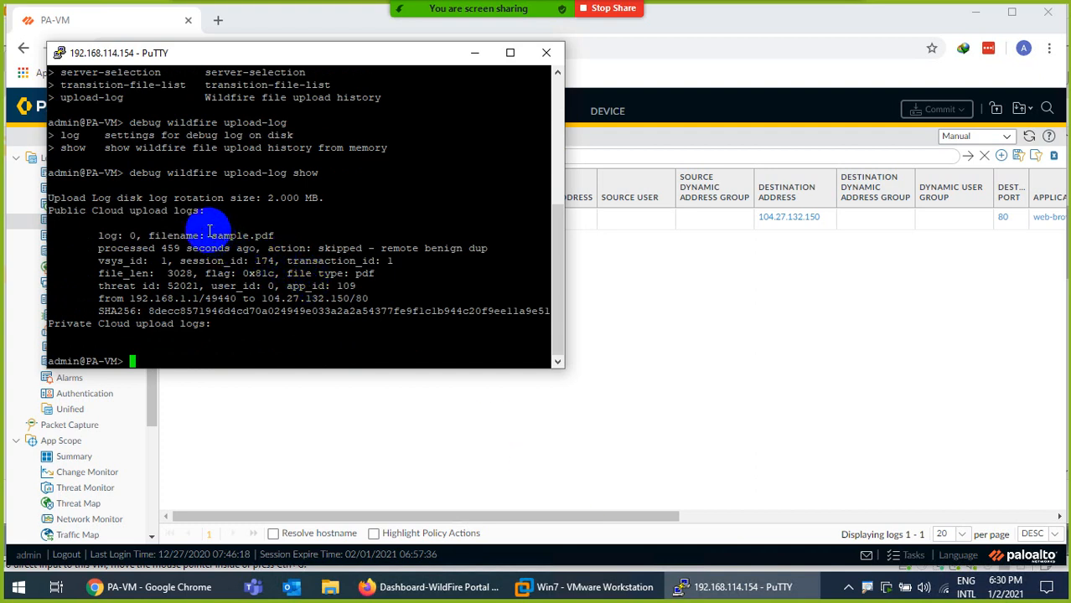
pyautogui.moveTo(219, 235); pyautogui.dragTo(283, 235)
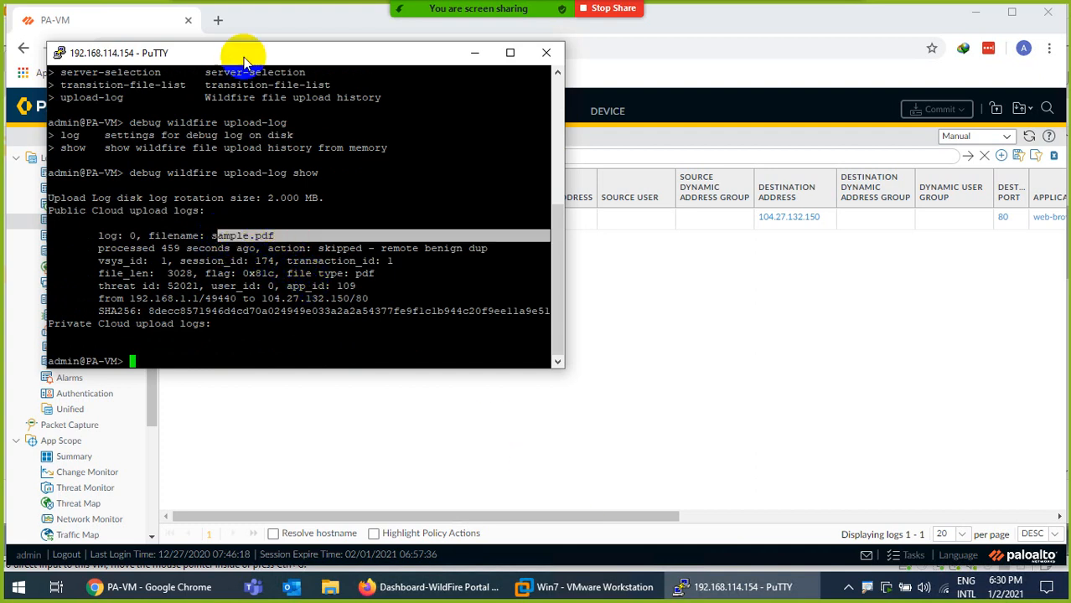
pyautogui.moveTo(238, 50); pyautogui.dragTo(510, 175)
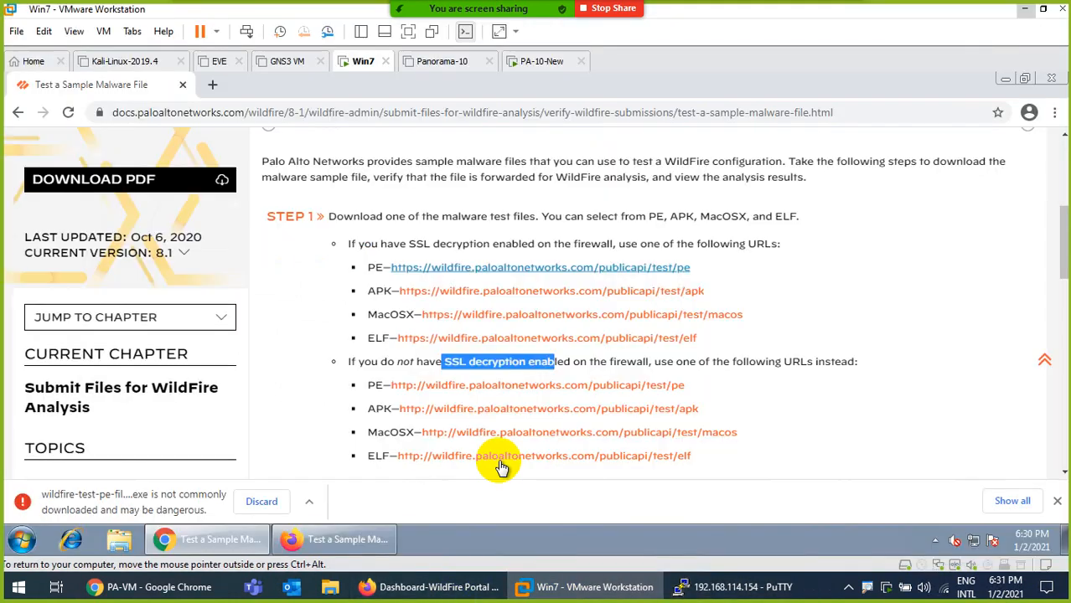
# In the Win7 guest's Firefox, load the 8.1 malware-test guide and cancel the PE test file download
pyautogui.click(578, 587)
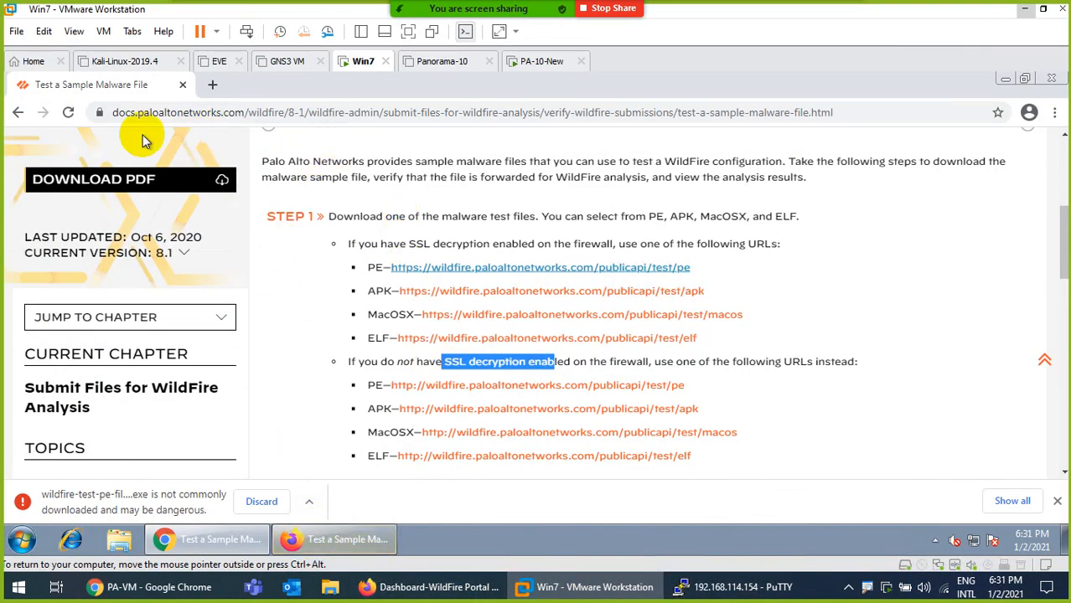
pyautogui.moveTo(853, 112); pyautogui.dragTo(20, 124)
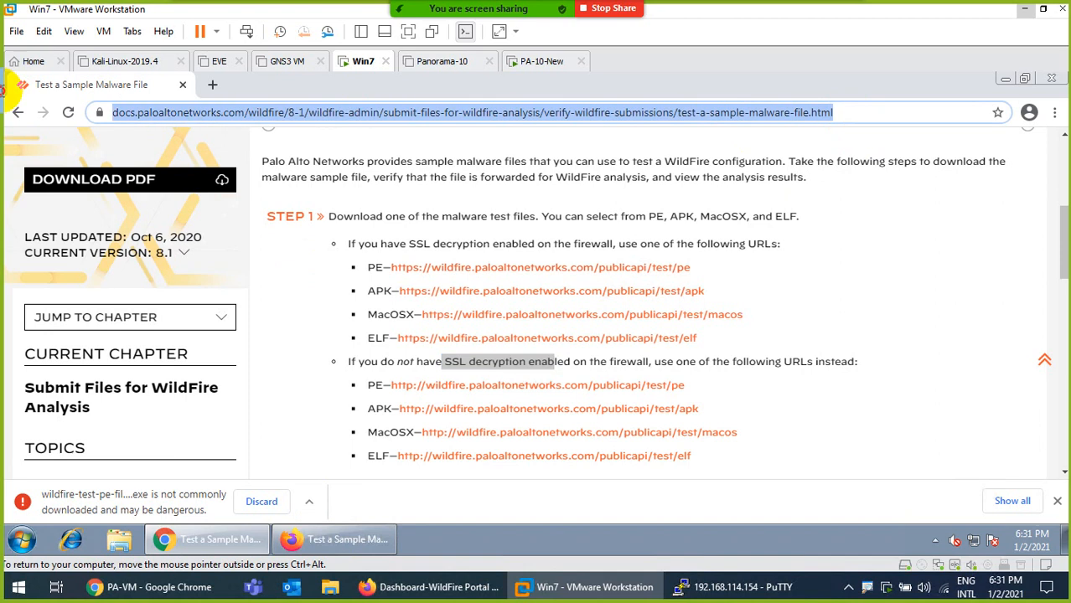
pyautogui.click(331, 536)
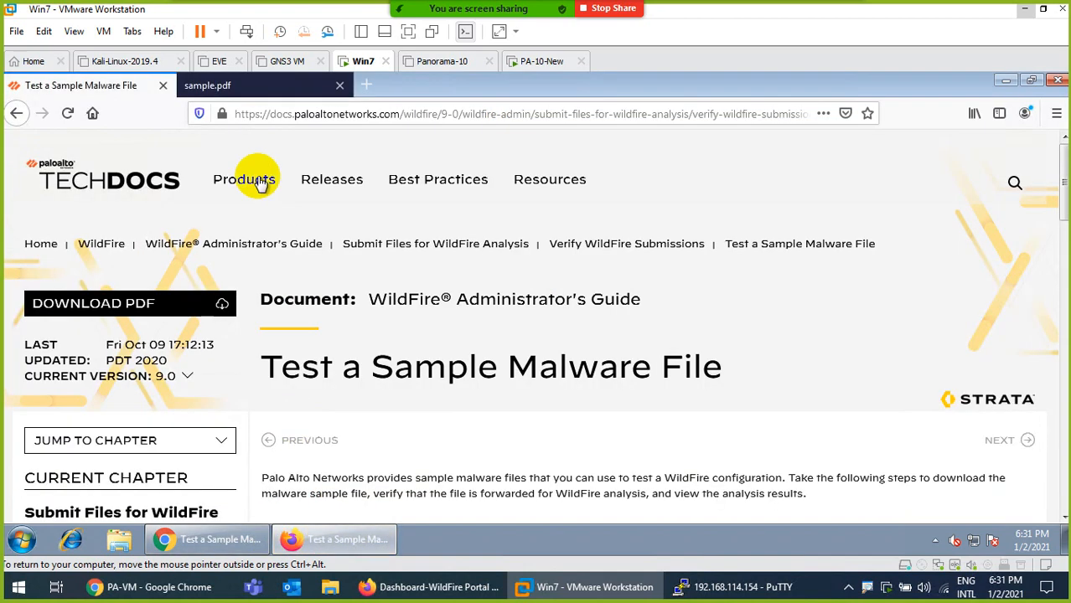
pyautogui.click(301, 116)
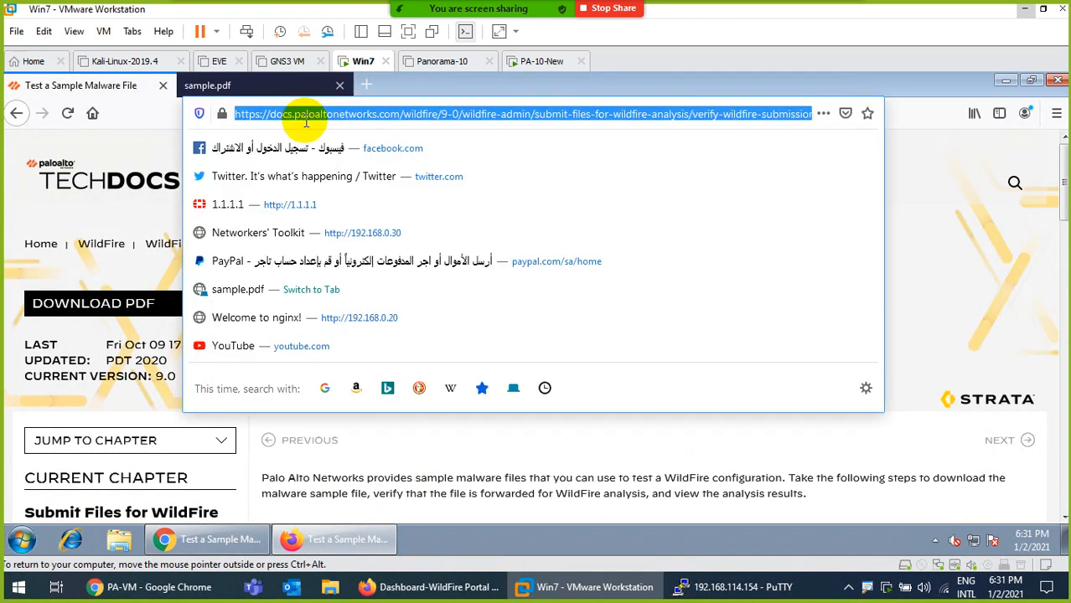
pyautogui.hotkey('ctrl', 'v')
pyautogui.press('Return')
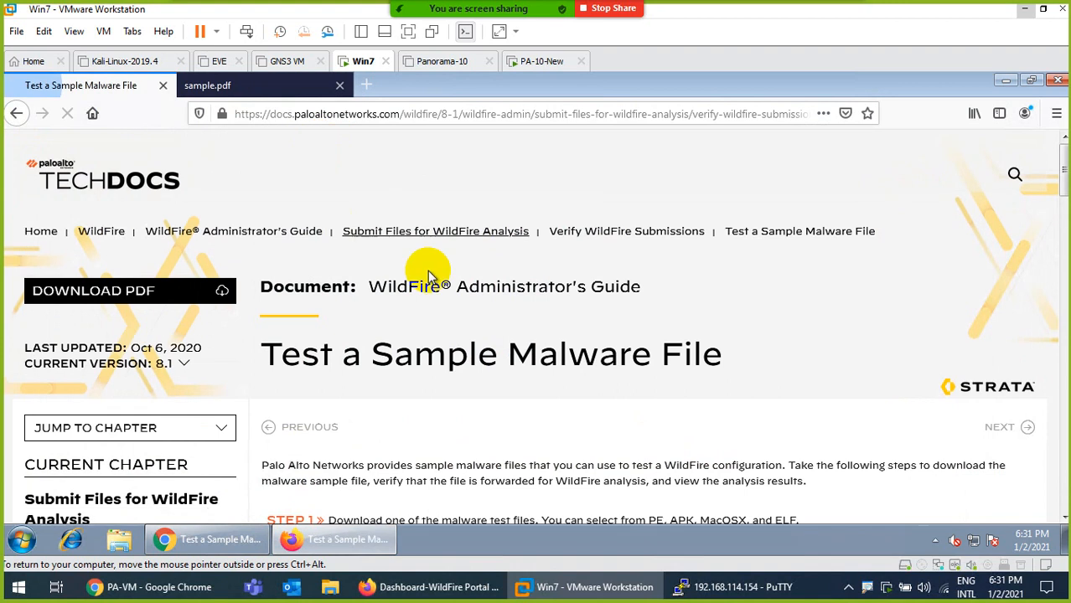
pyautogui.scroll(-5, 494, 293)
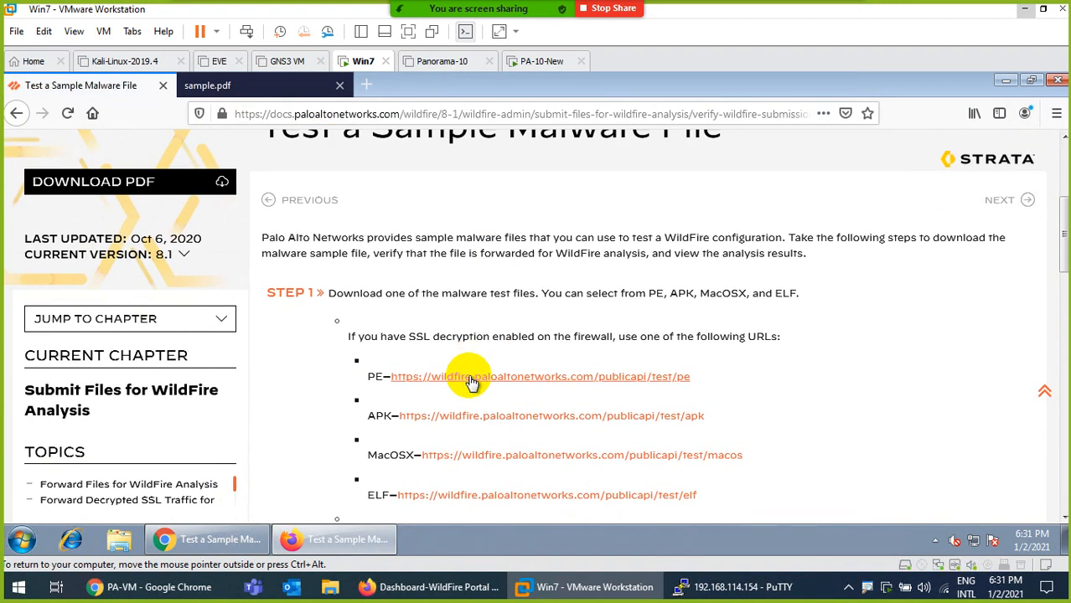
pyautogui.click(471, 379)
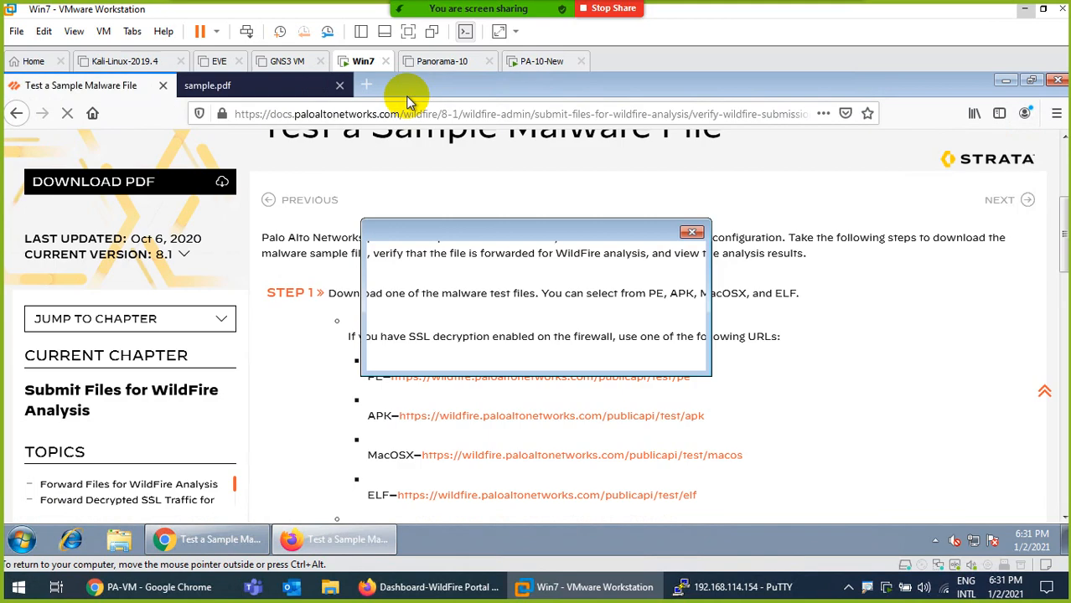
pyautogui.click(661, 352)
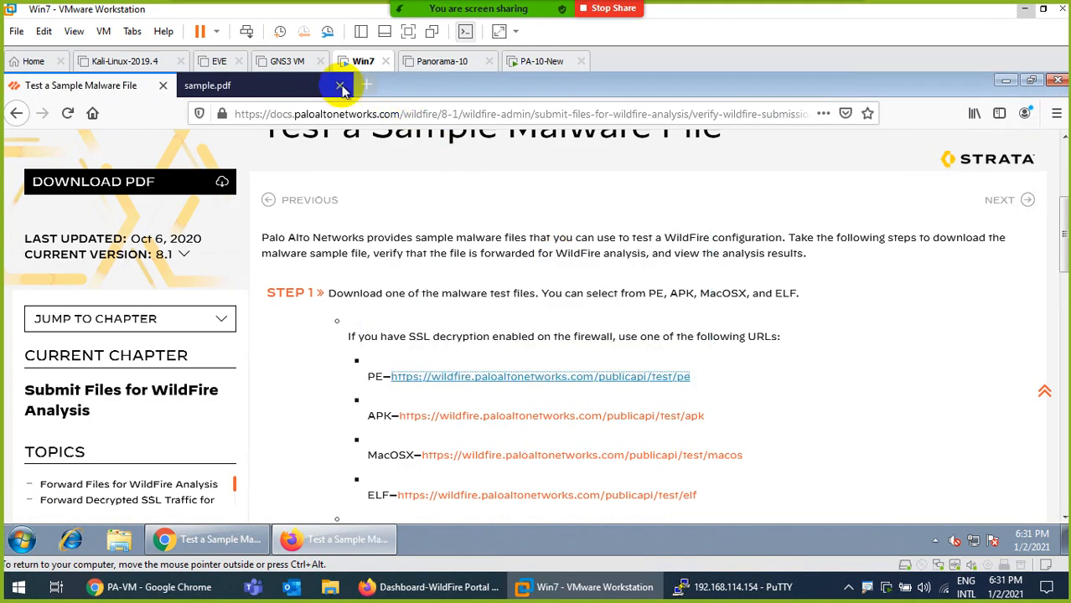
# Reopen sample.pdf in a new Firefox tab, then return to the PA-VM web interface
pyautogui.click(318, 86)
pyautogui.click(486, 114)
pyautogui.hotkey('ctrl', 'c')
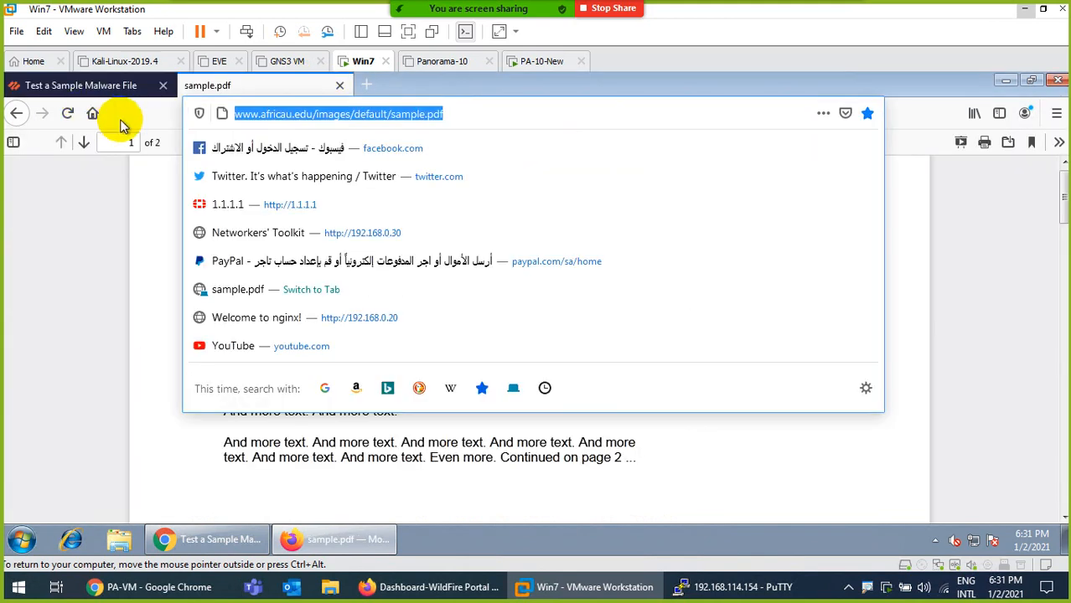
pyautogui.click(366, 86)
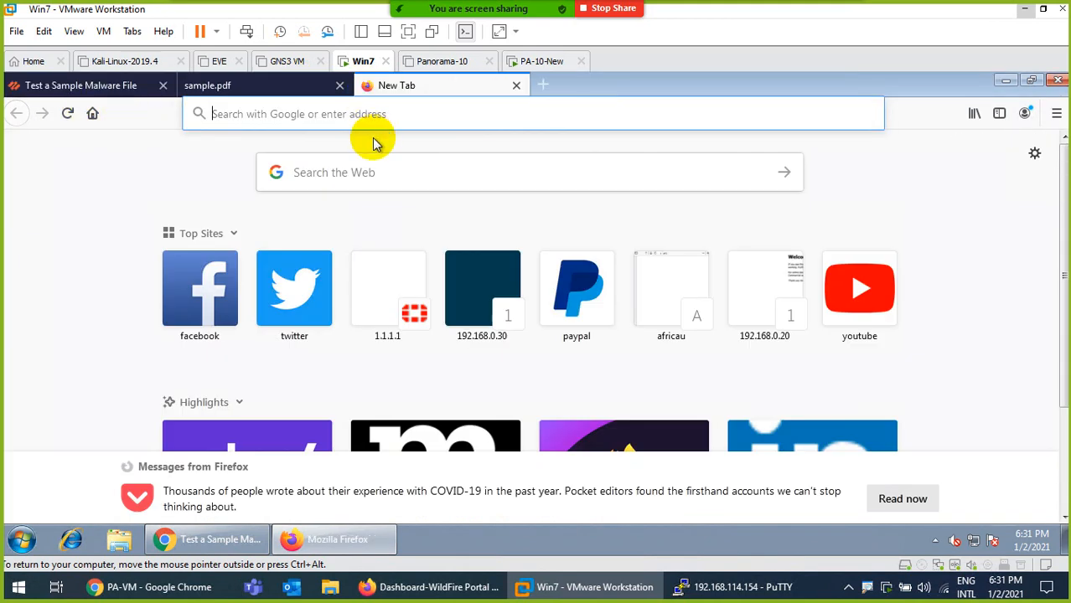
pyautogui.hotkey('ctrl', 'v')
pyautogui.press('Return')
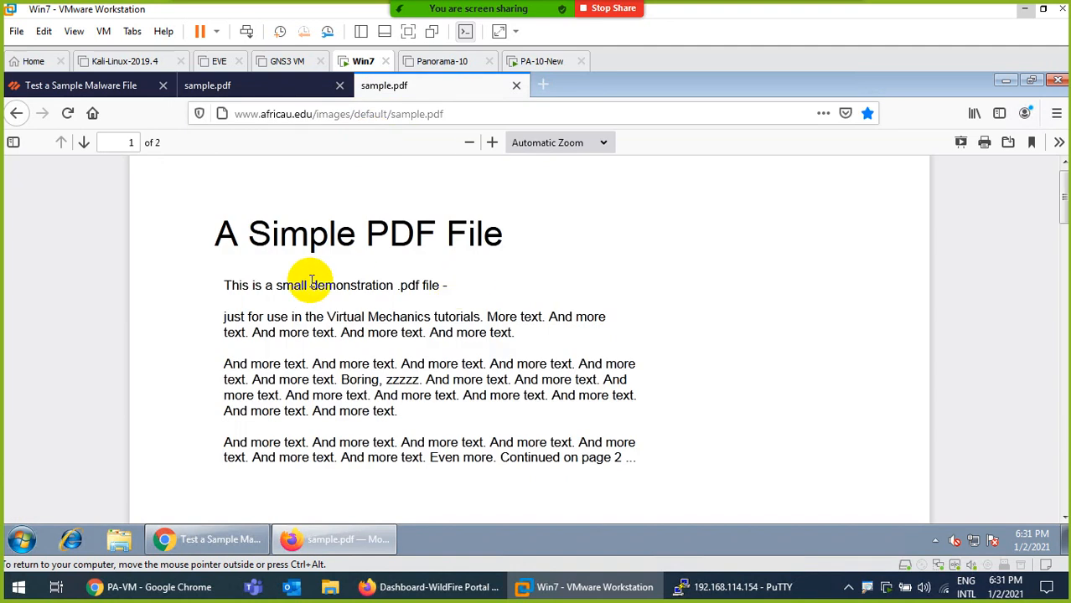
pyautogui.click(153, 587)
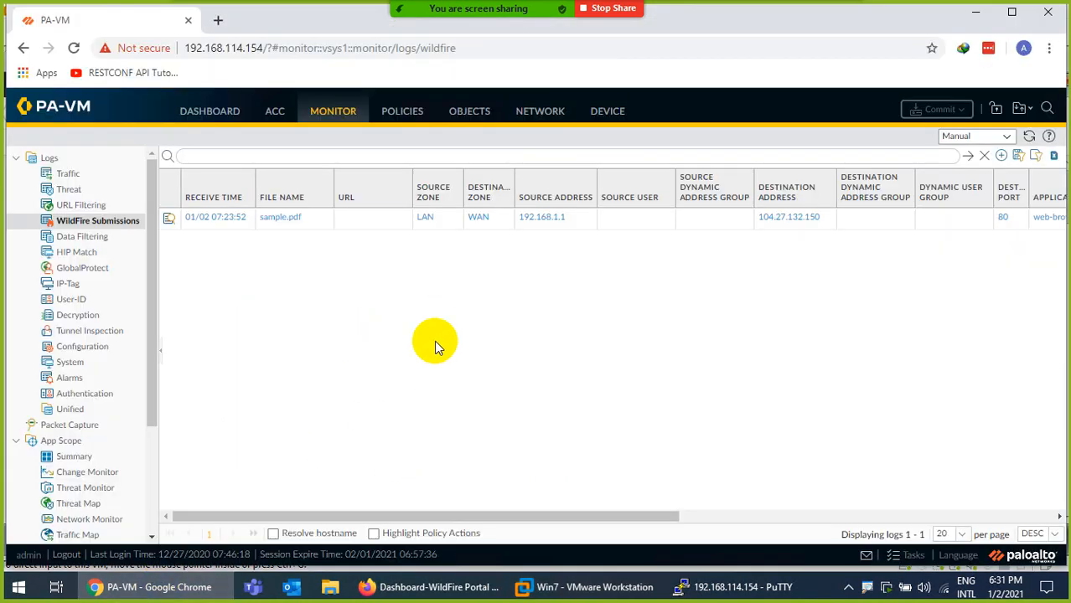
# Refresh the WildFire submissions log and rerun the upload-log command in PuTTY on a cleared screen
pyautogui.click(1029, 135)
pyautogui.click(687, 587)
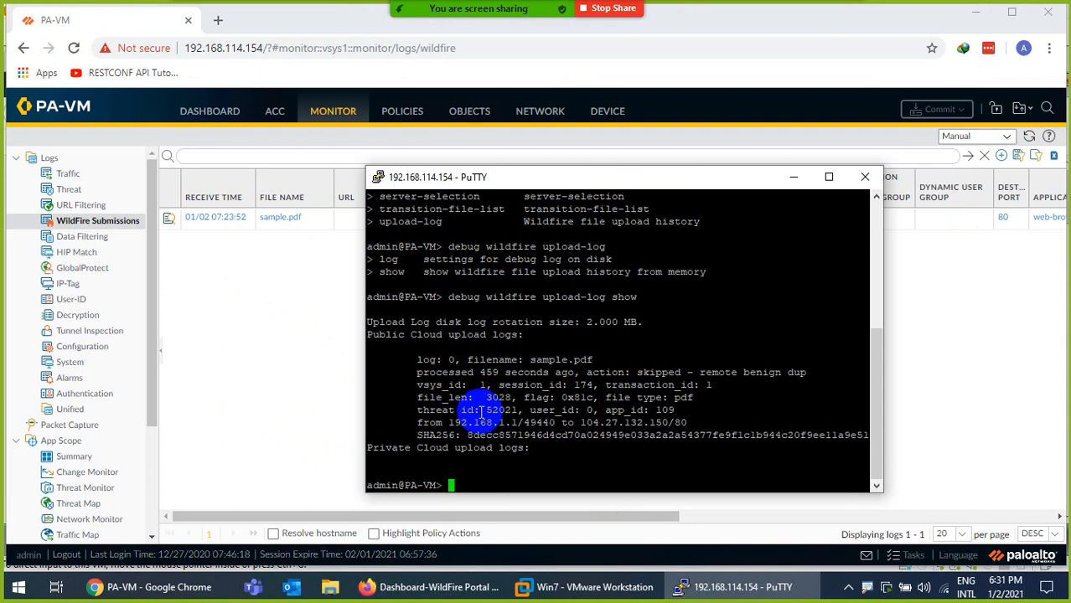
pyautogui.hotkey('ctrl', 'l')
pyautogui.press('Return')
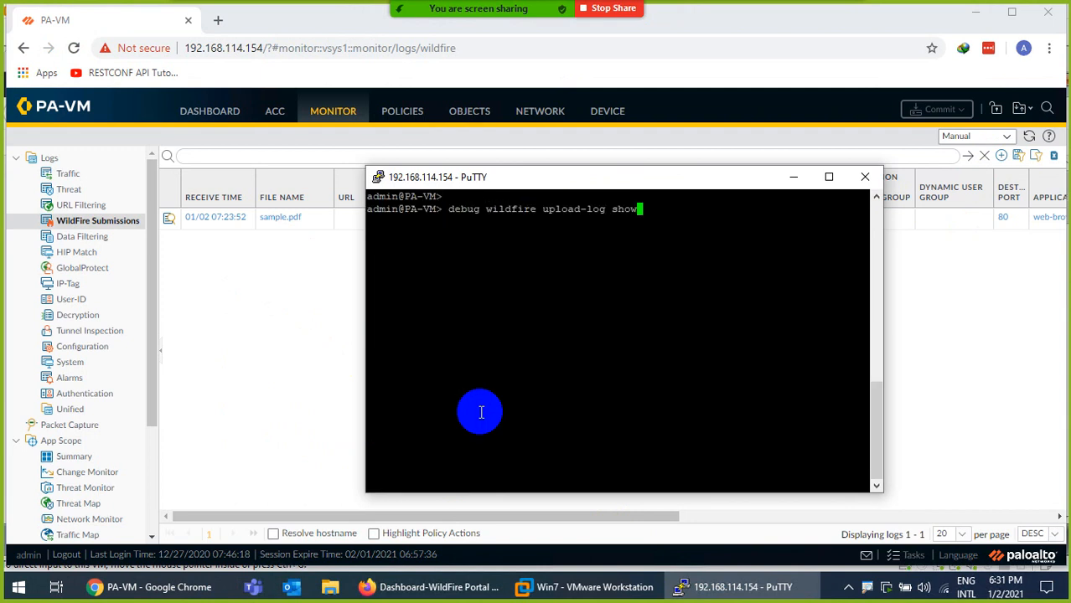
pyautogui.press('Return')
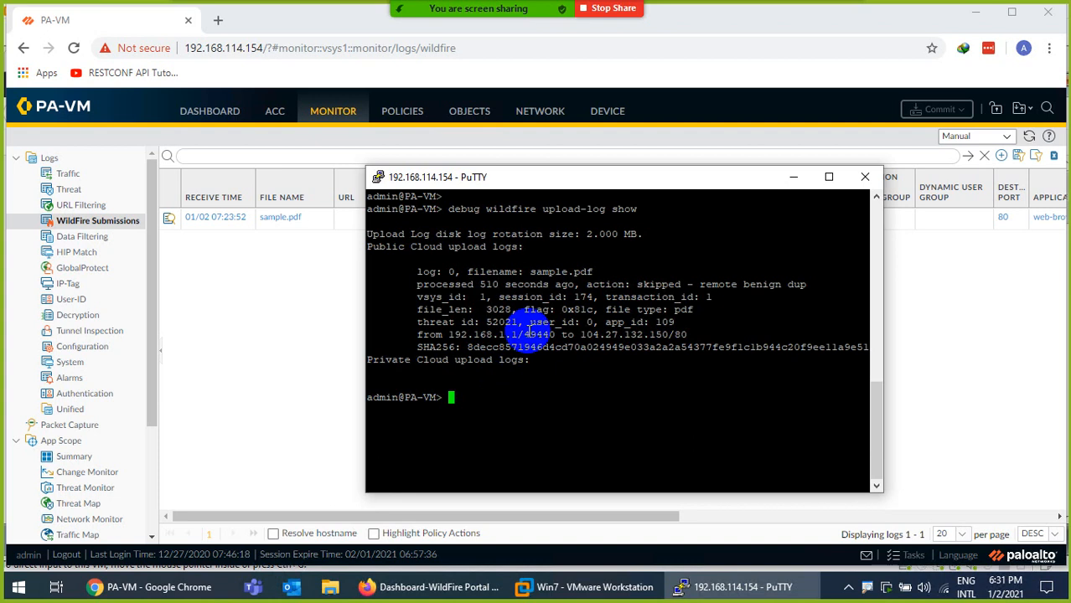
# Reload the WildFire Portal dashboard, then open the PA-VM Dashboard showing device information
pyautogui.click(437, 587)
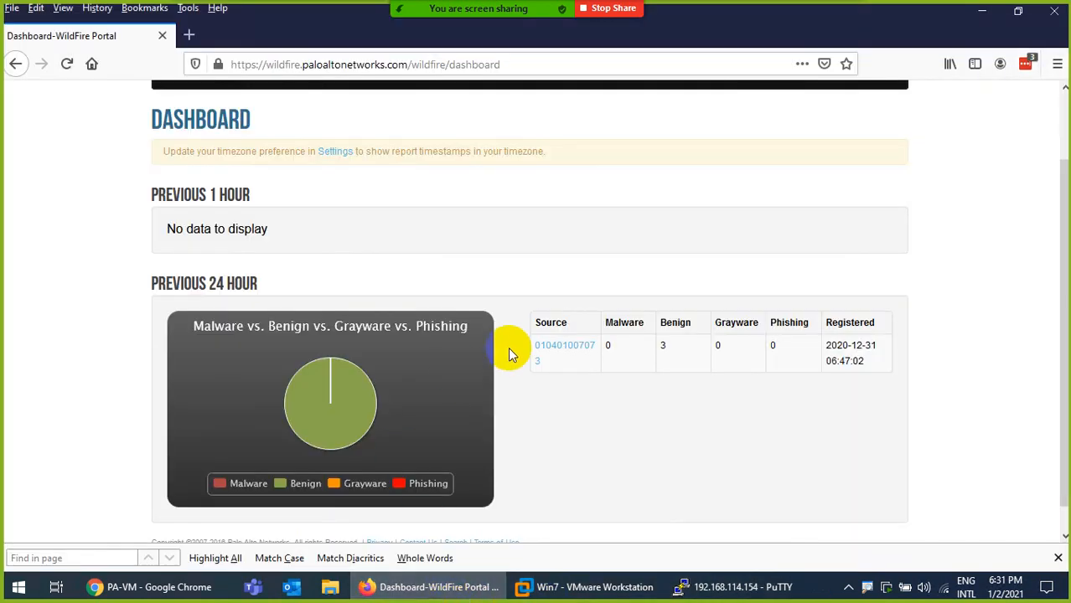
pyautogui.click(67, 64)
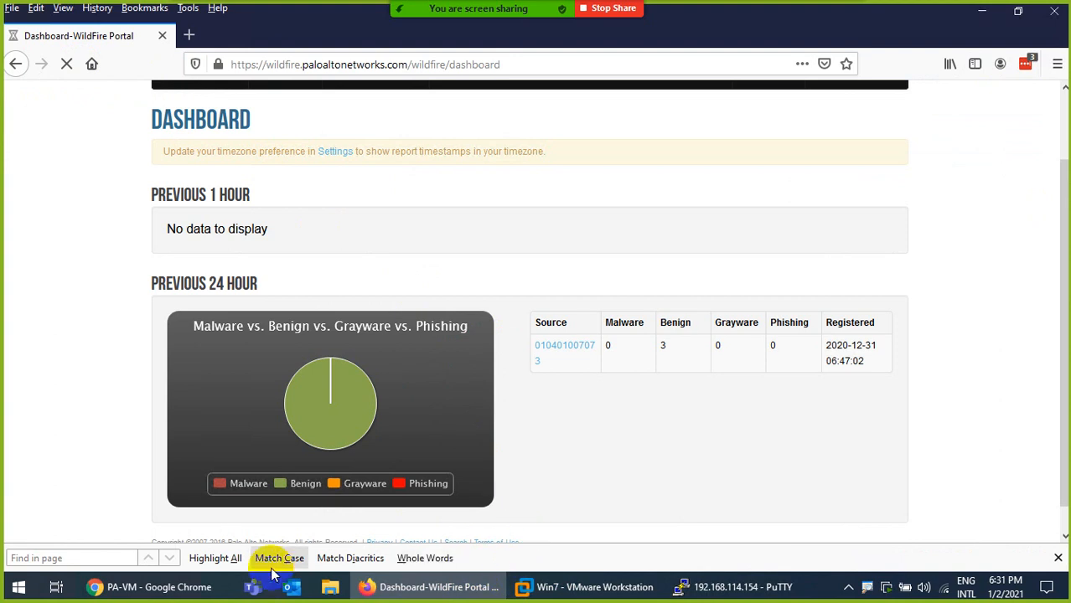
pyautogui.click(552, 586)
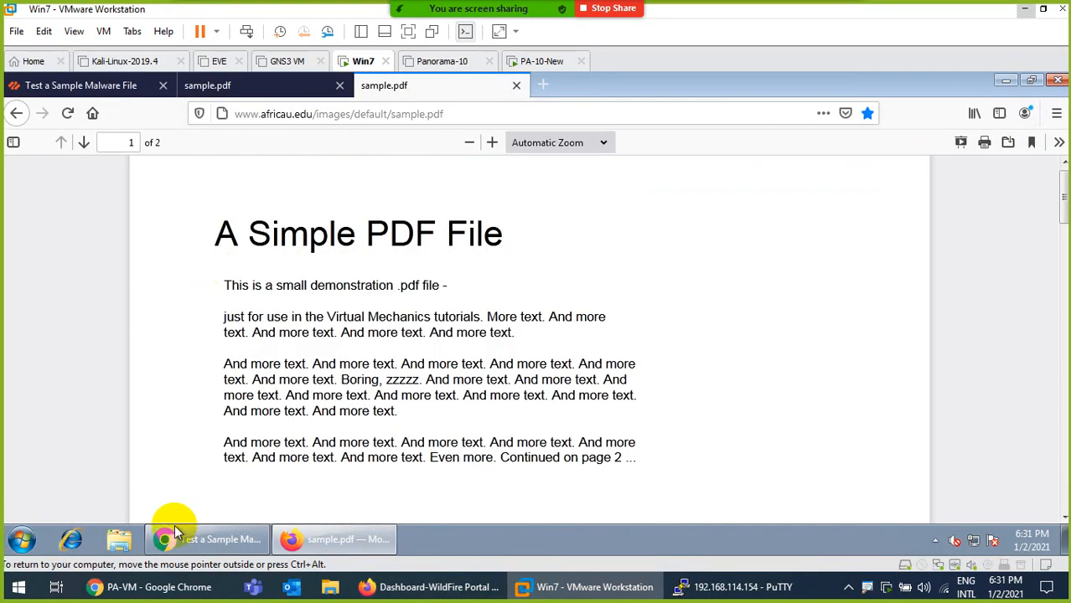
pyautogui.click(151, 587)
pyautogui.click(205, 114)
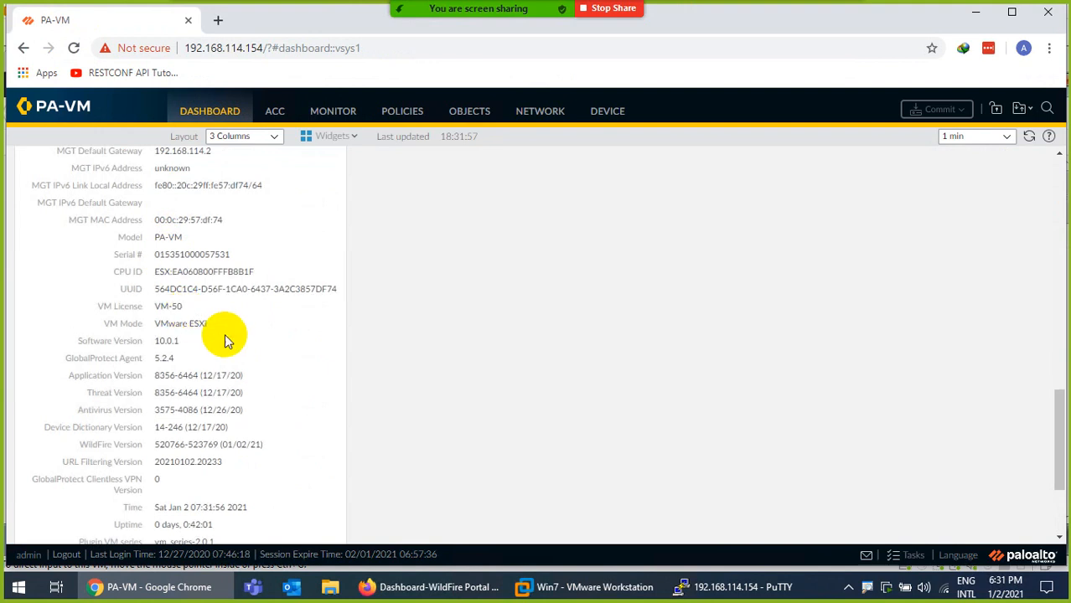
# Copy the firewall serial number and try filtering the WildFire Portal reports by that upload source
pyautogui.doubleClick(157, 255)
pyautogui.rightClick(167, 258)
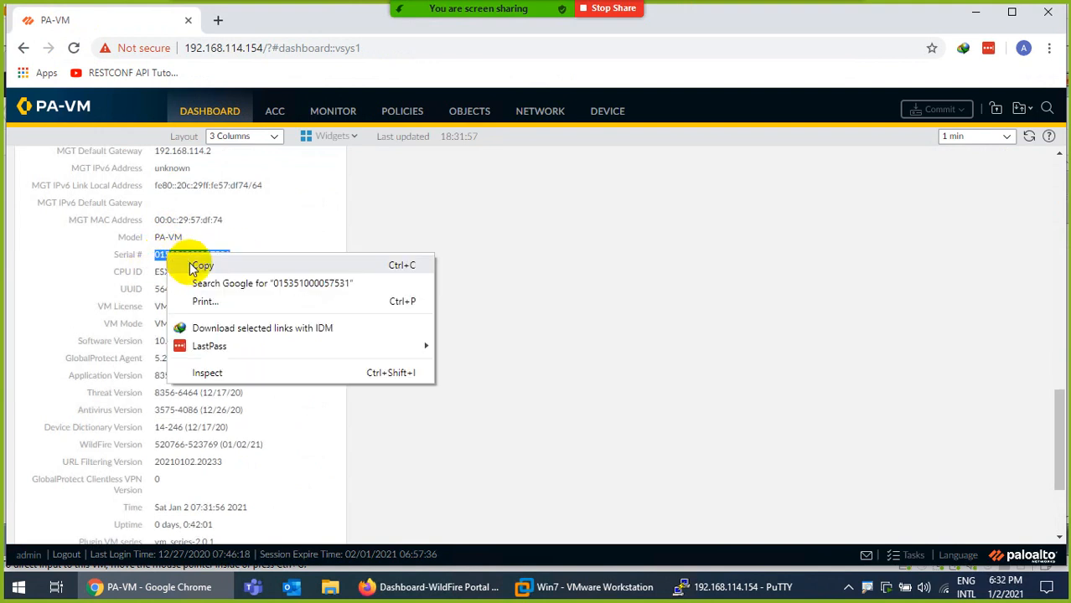
pyautogui.click(203, 266)
pyautogui.click(436, 587)
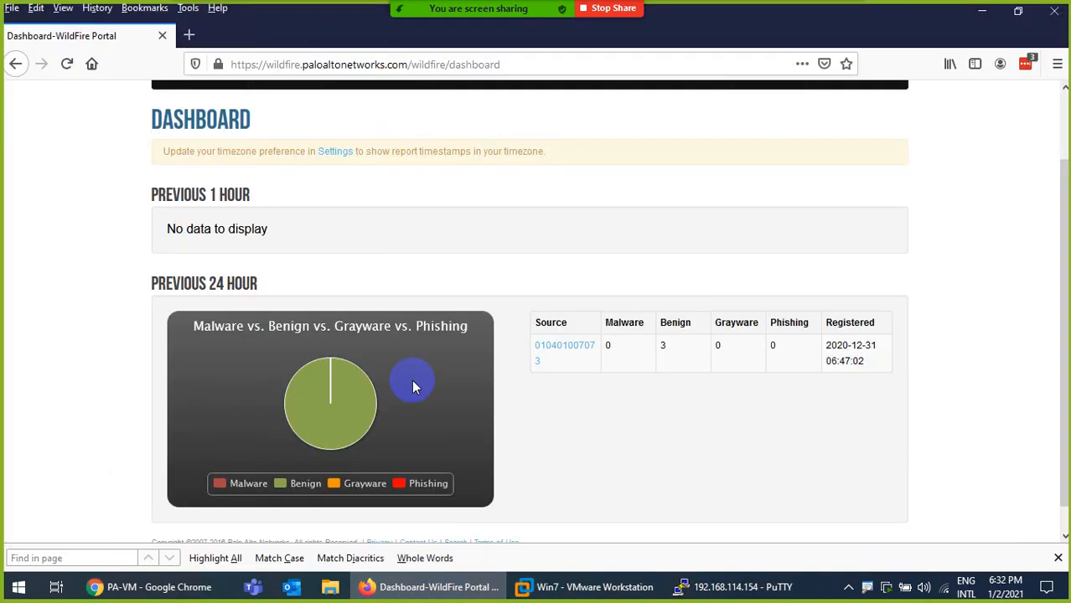
pyautogui.scroll(2, 403, 239)
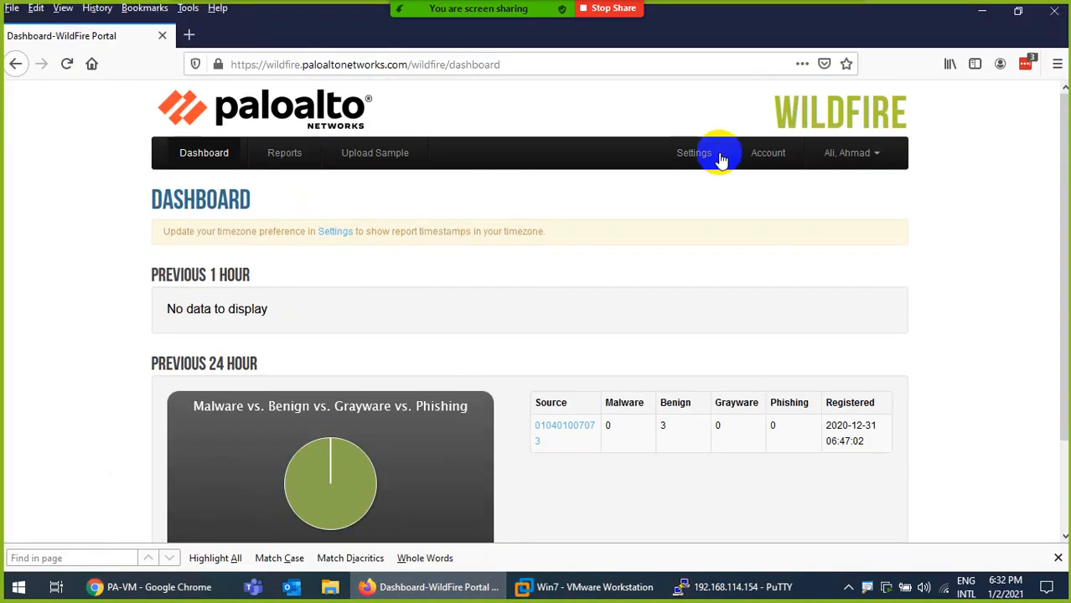
pyautogui.click(284, 153)
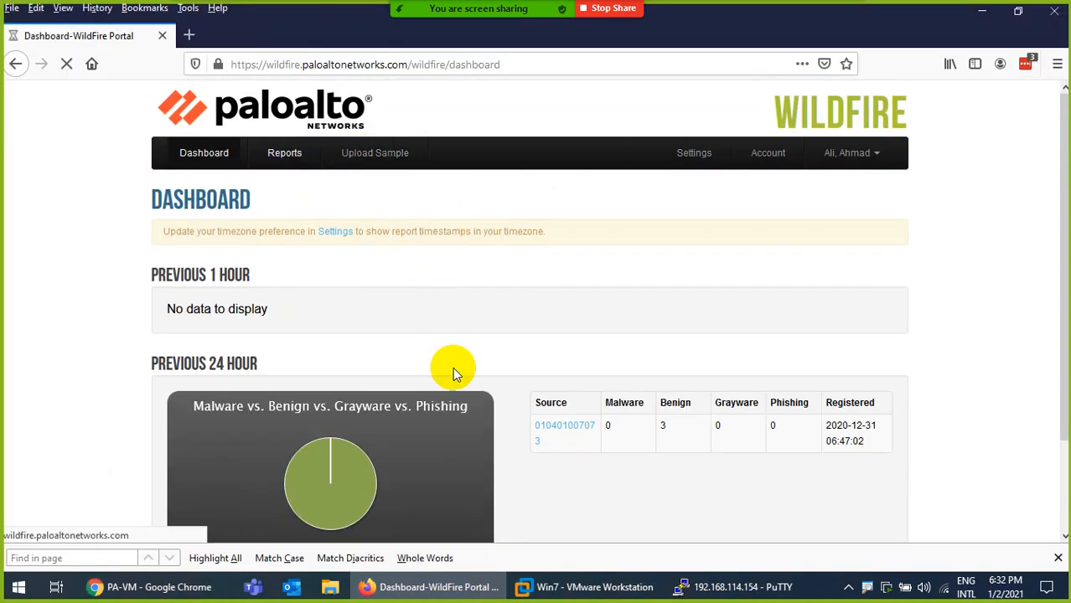
pyautogui.scroll(-2, 455, 379)
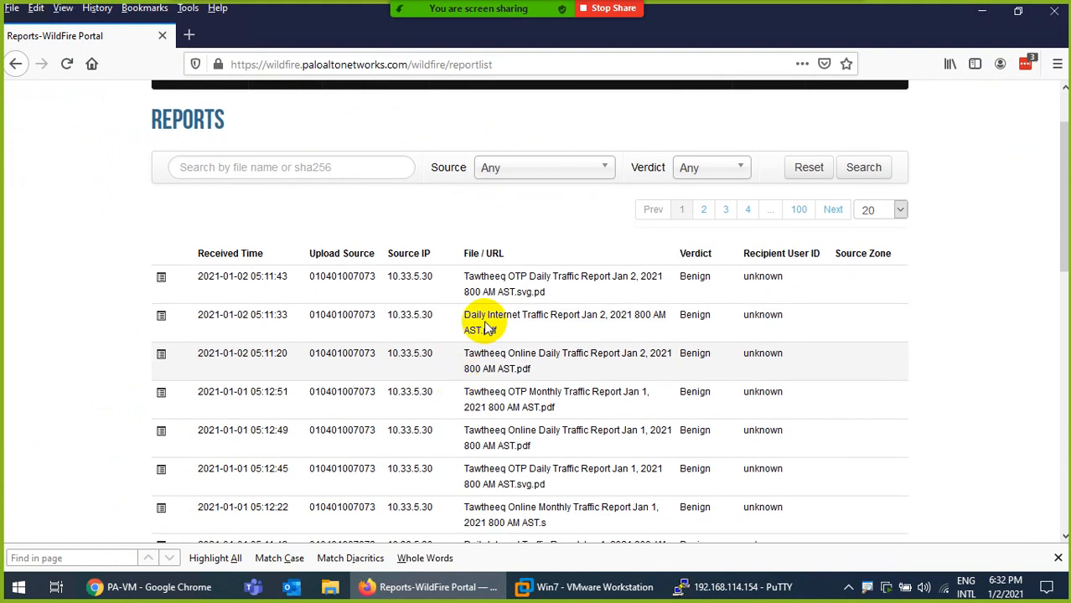
pyautogui.click(515, 170)
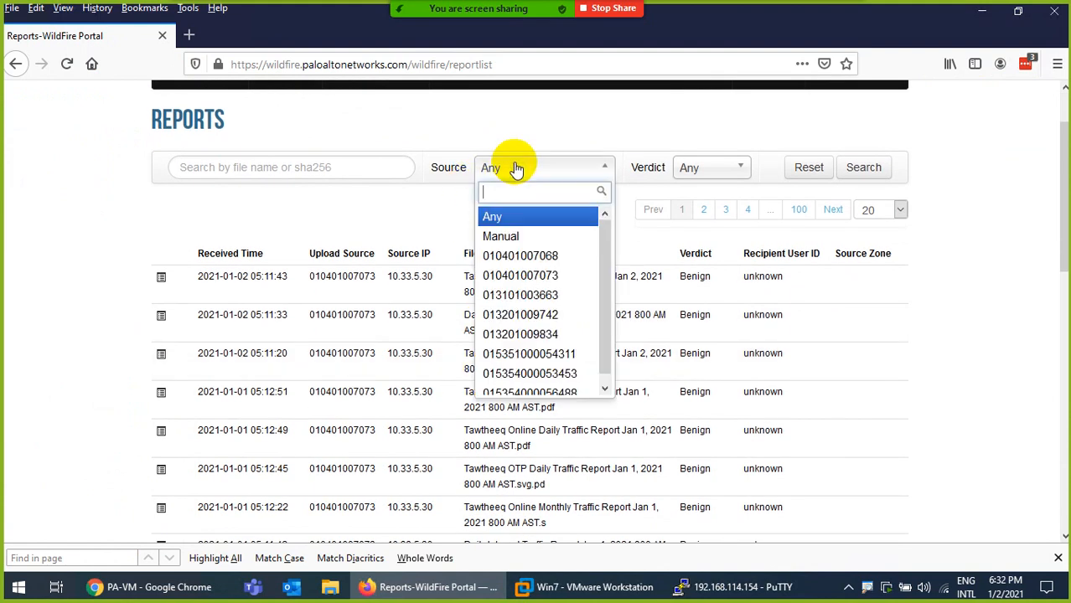
pyautogui.hotkey('ctrl', 'v')
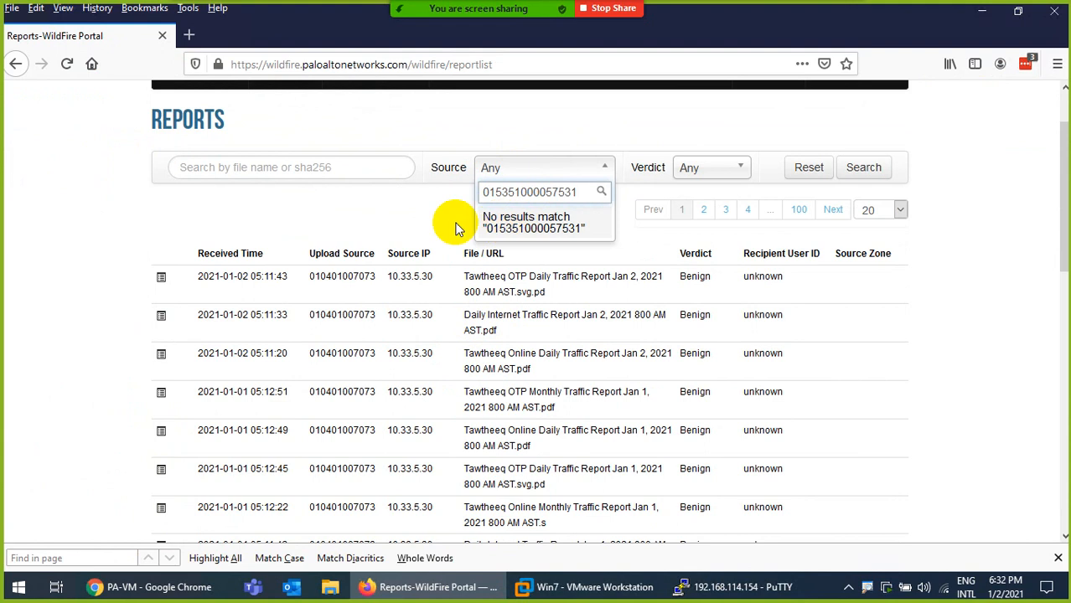
pyautogui.click(392, 277)
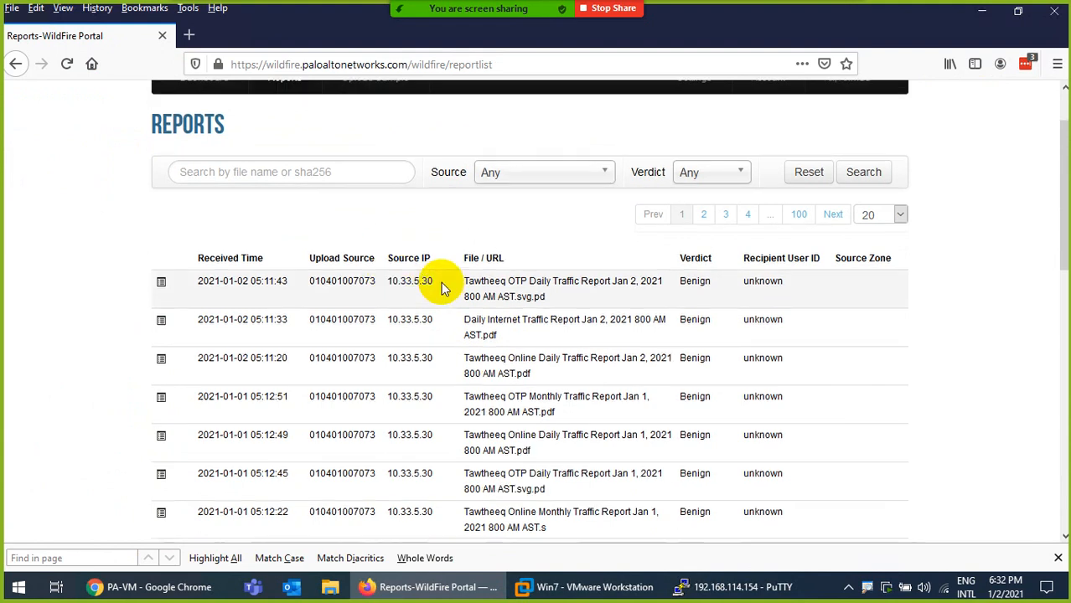
# Show 100 reports per page and scroll through the list
pyautogui.scroll(2, 434, 287)
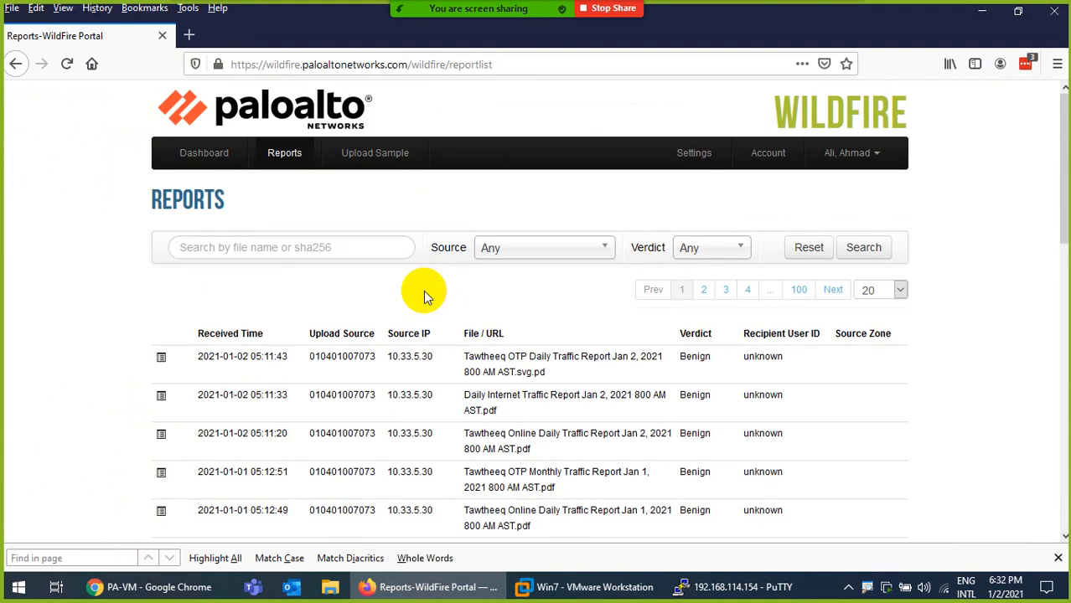
pyautogui.scroll(-10, 423, 289)
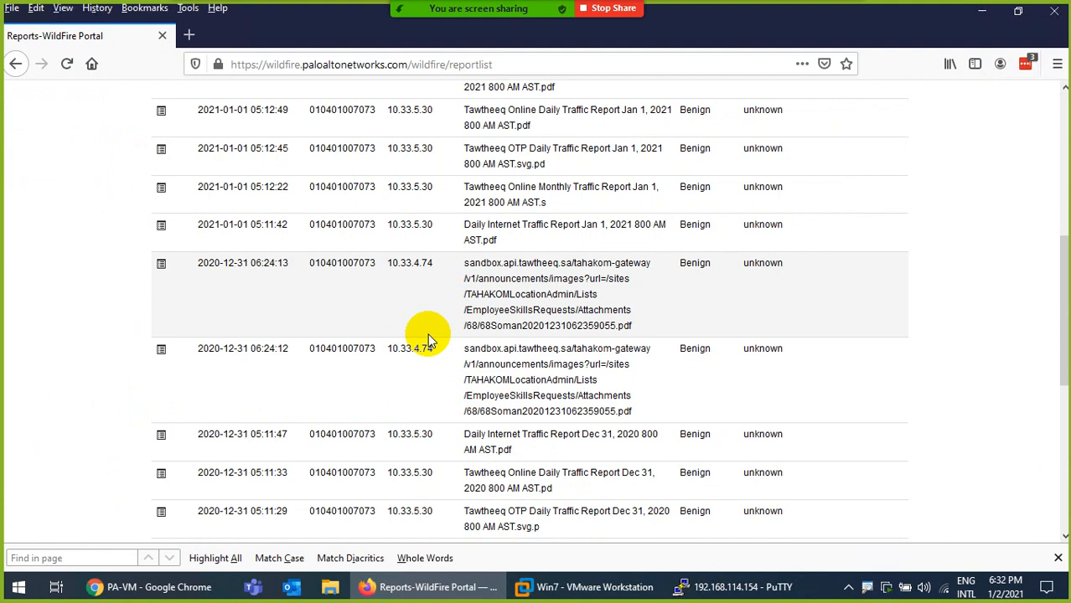
pyautogui.scroll(-10, 428, 334)
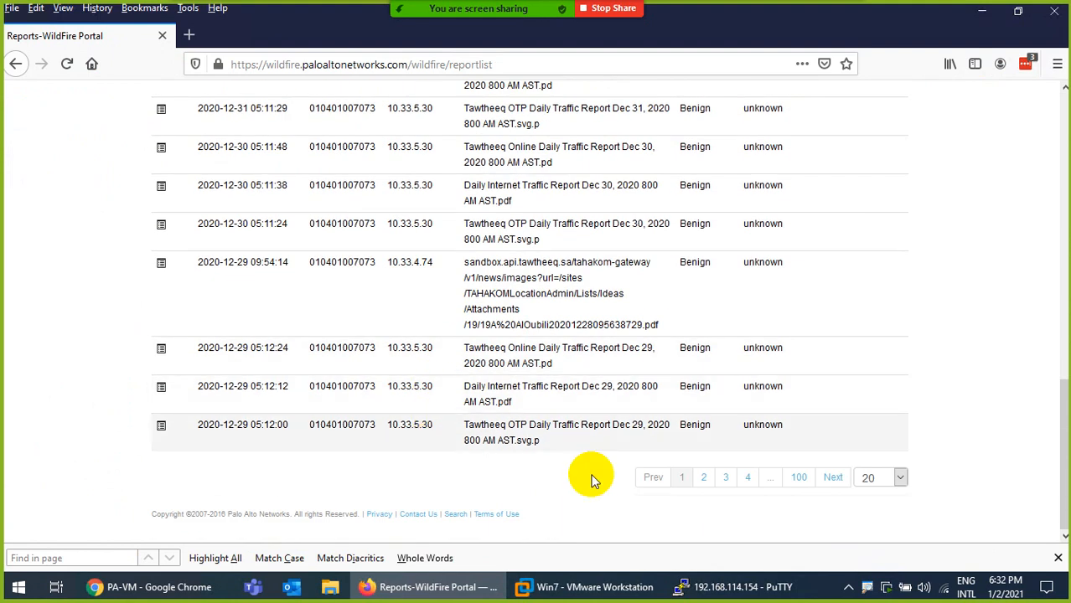
pyautogui.click(900, 479)
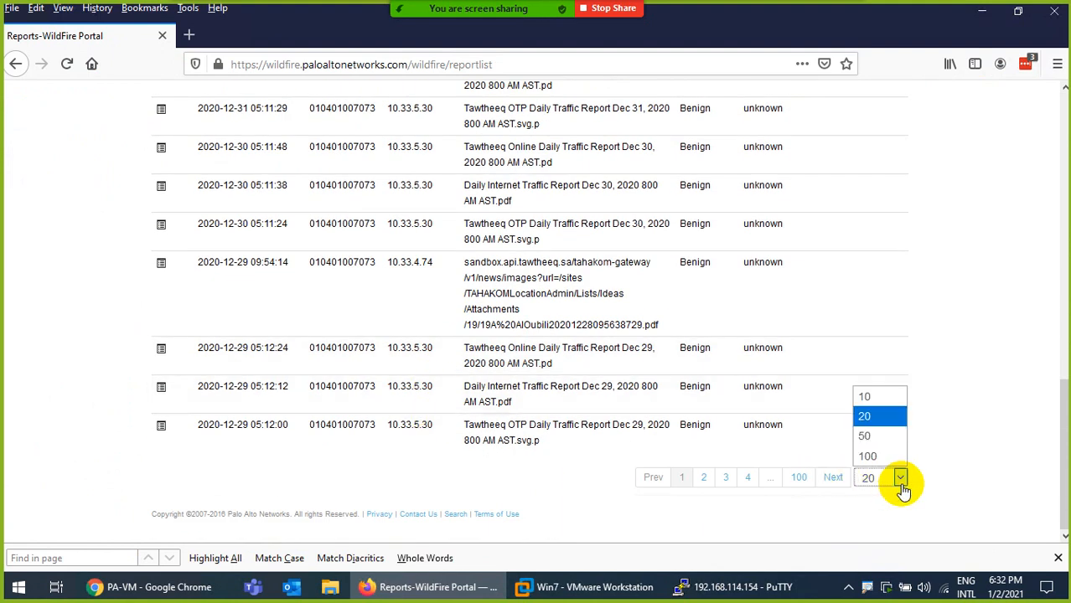
pyautogui.click(878, 455)
pyautogui.scroll(10, 504, 379)
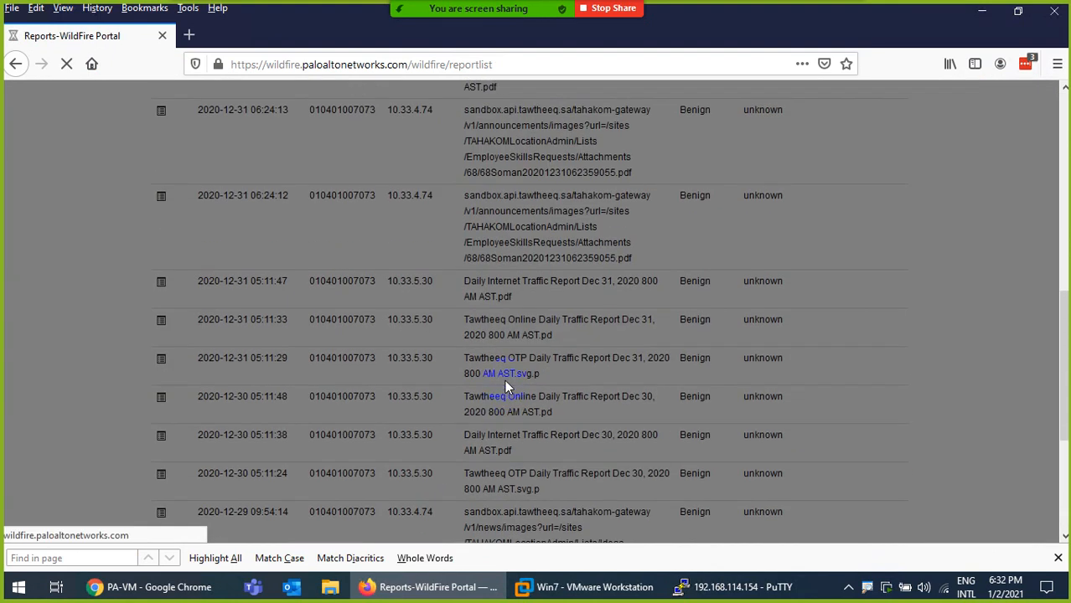
pyautogui.scroll(-8, 502, 369)
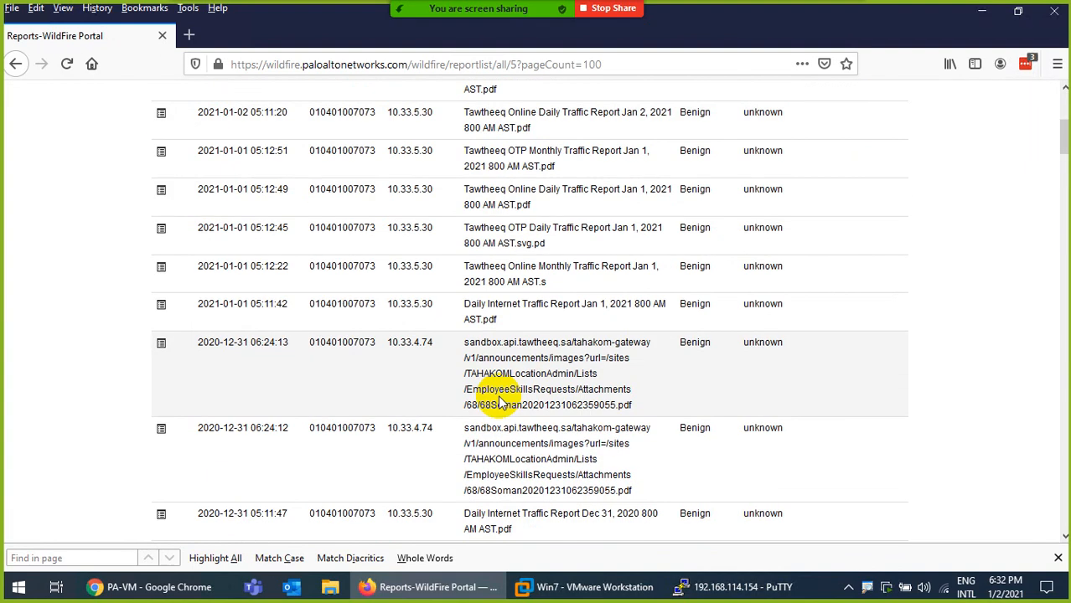
pyautogui.scroll(-15, 500, 405)
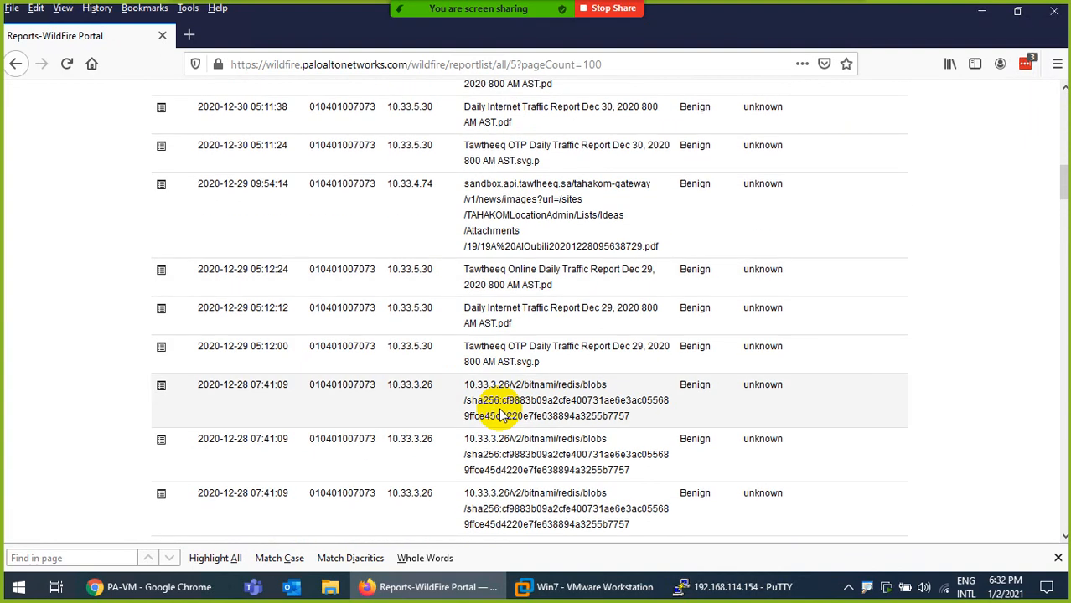
pyautogui.scroll(10, 502, 386)
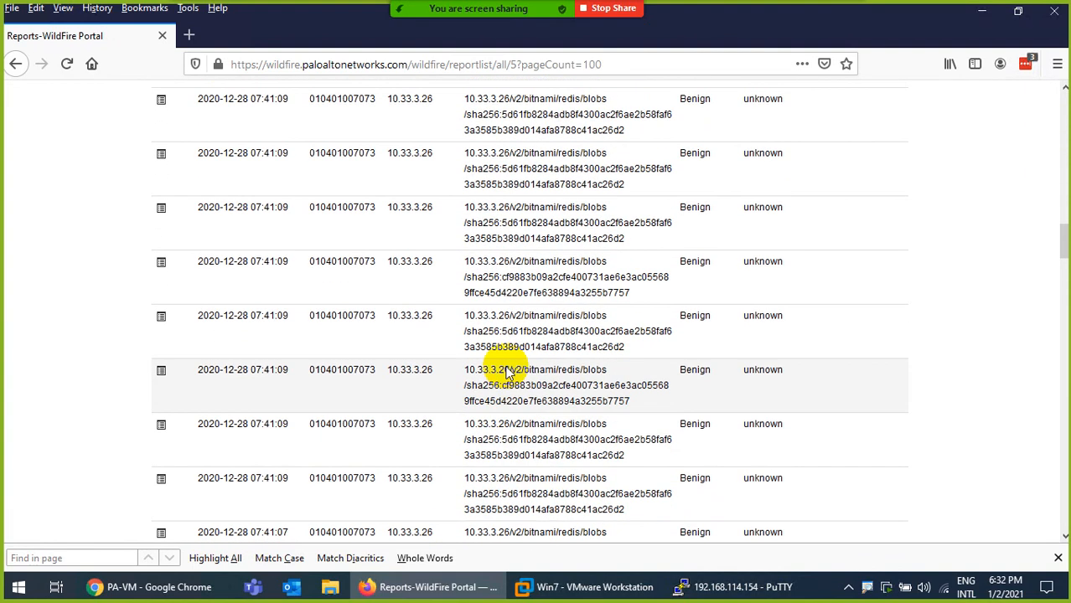
pyautogui.scroll(20, 502, 322)
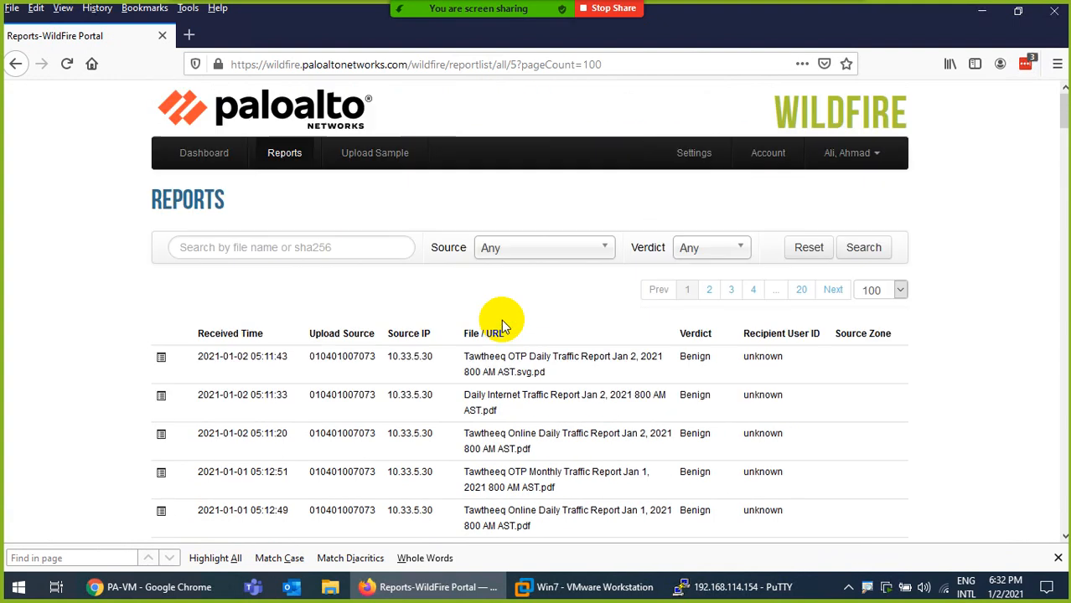
# Search the reports for 'pe', then clear the search to list all reports
pyautogui.click(315, 243)
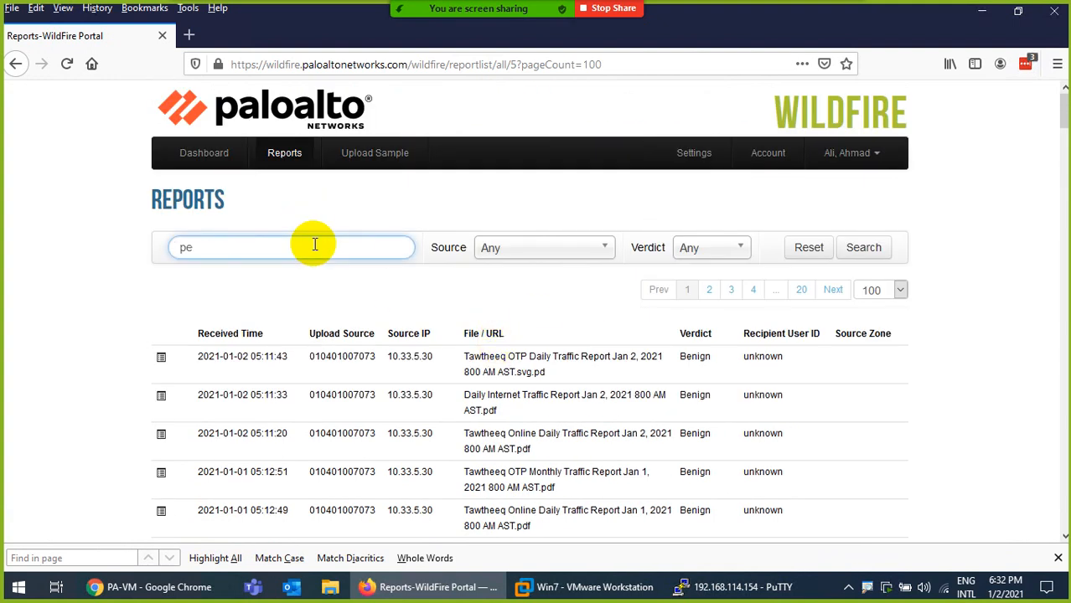
pyautogui.write('pe')
pyautogui.press('Return')
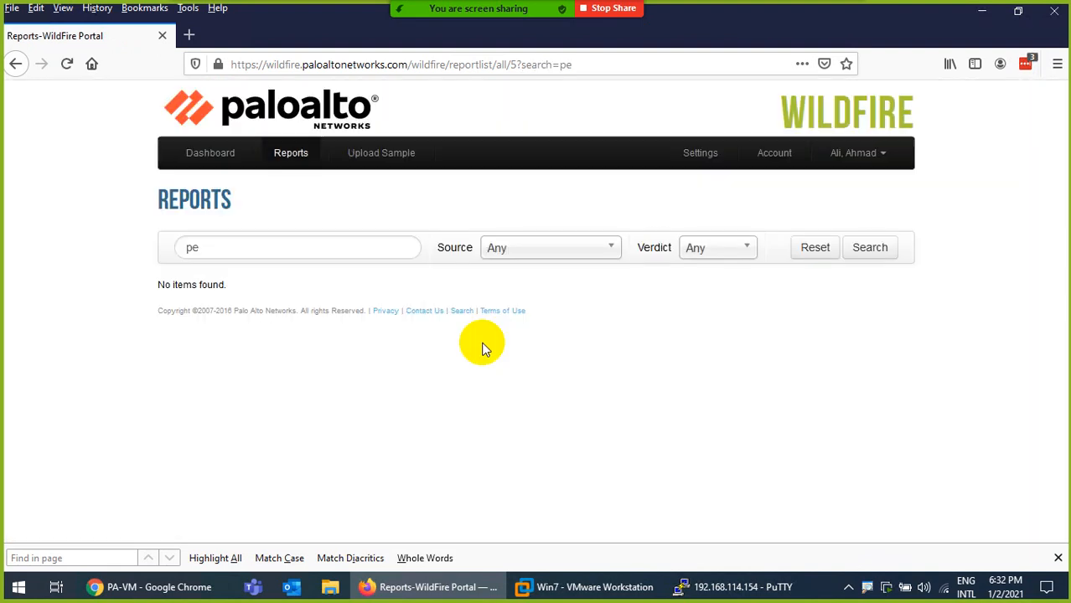
pyautogui.press('BackSpace')
pyautogui.press('BackSpace')
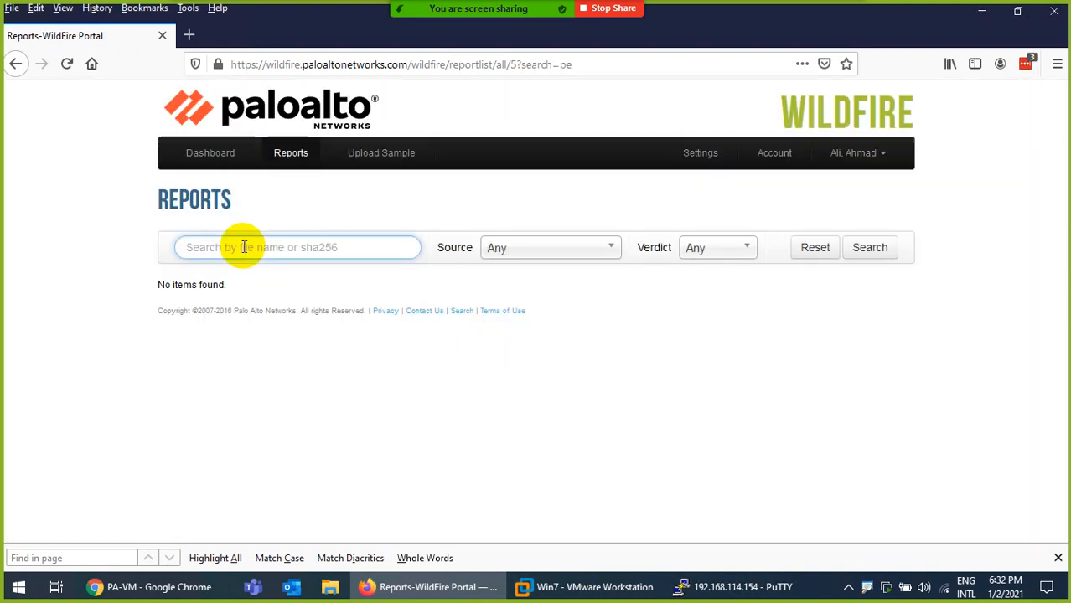
pyautogui.press('Return')
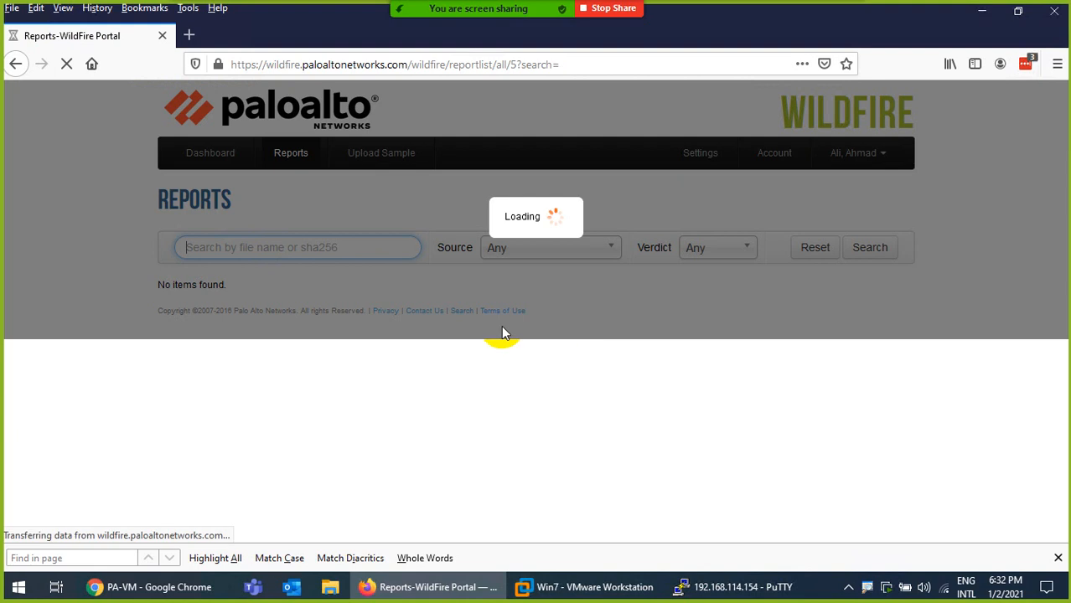
# Jump to the last reports page, 100, review the benign entries and return to the Dashboard
pyautogui.scroll(-10, 494, 356)
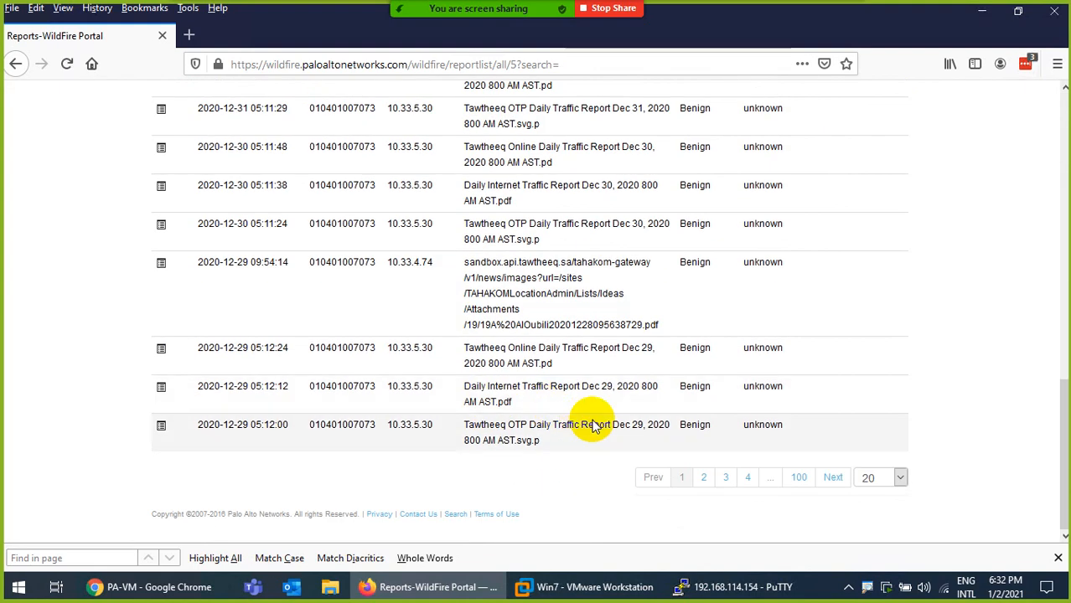
pyautogui.click(801, 477)
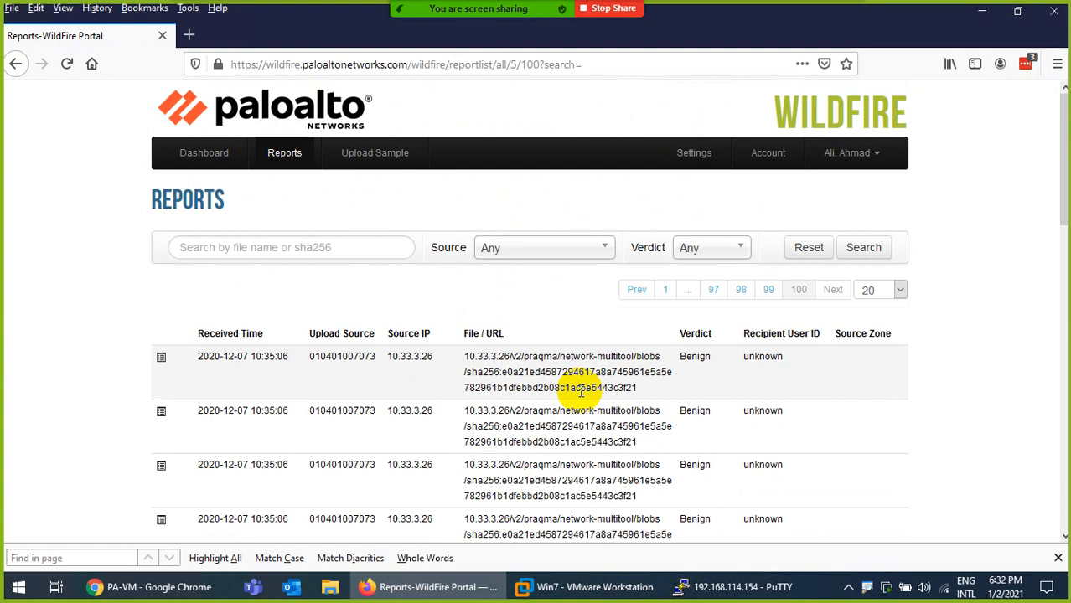
pyautogui.scroll(-5, 562, 402)
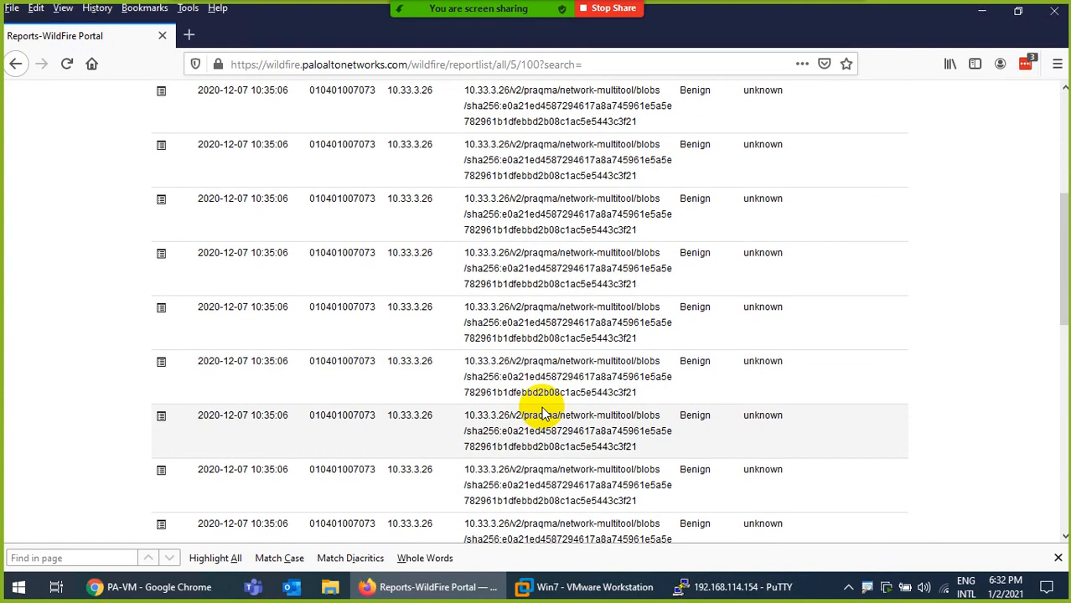
pyautogui.scroll(-3, 542, 413)
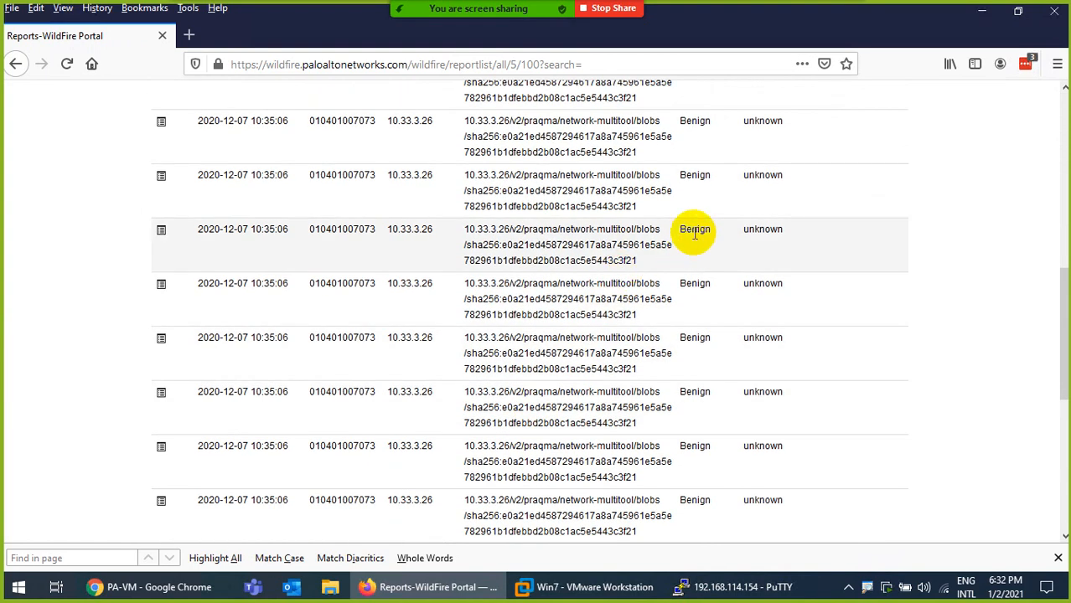
pyautogui.scroll(-5, 586, 339)
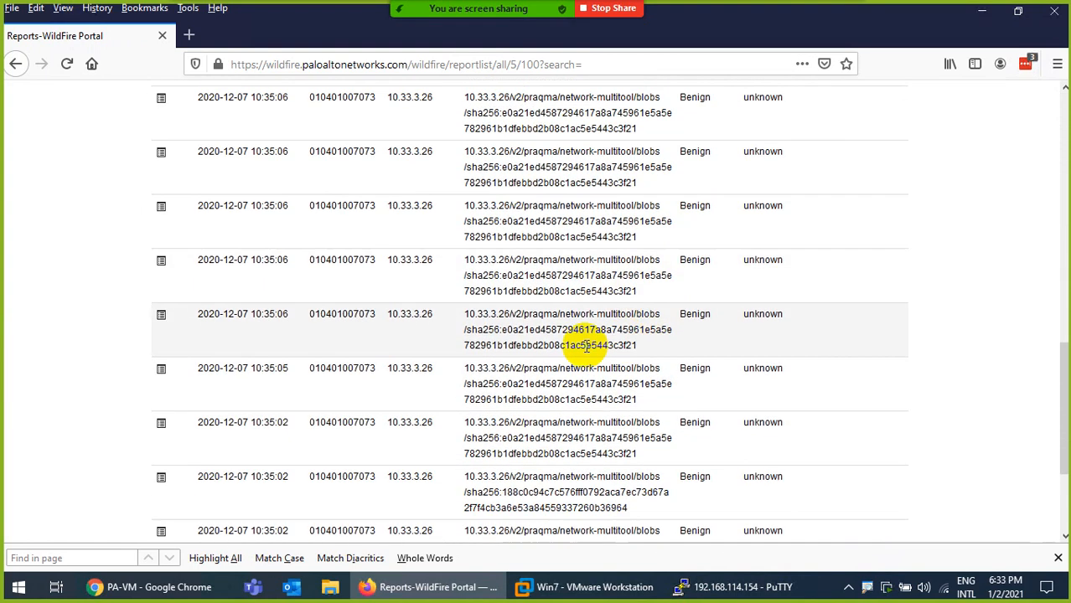
pyautogui.scroll(10, 394, 292)
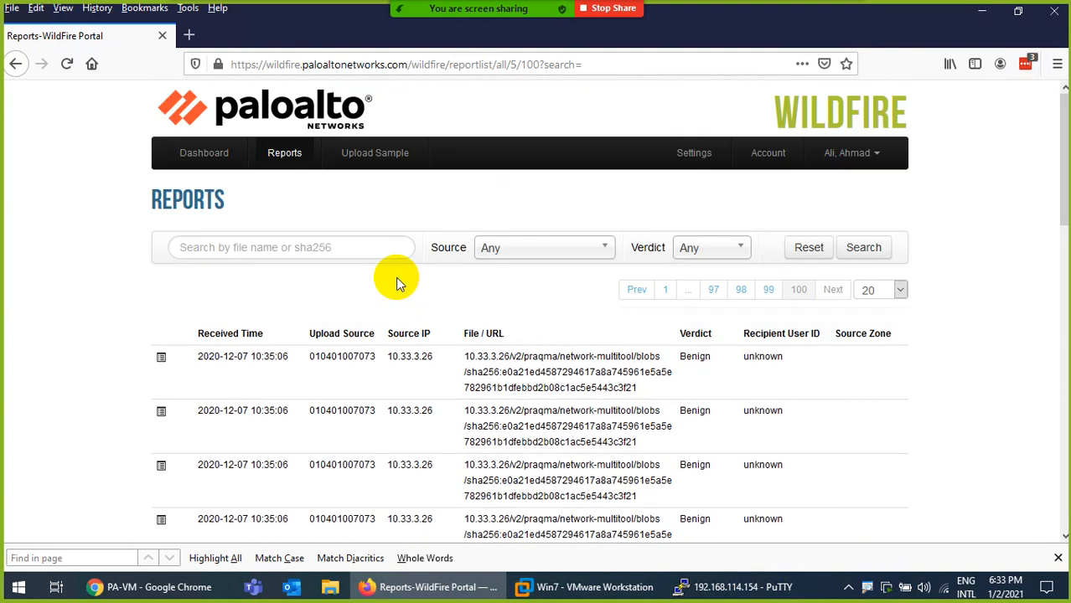
pyautogui.click(208, 152)
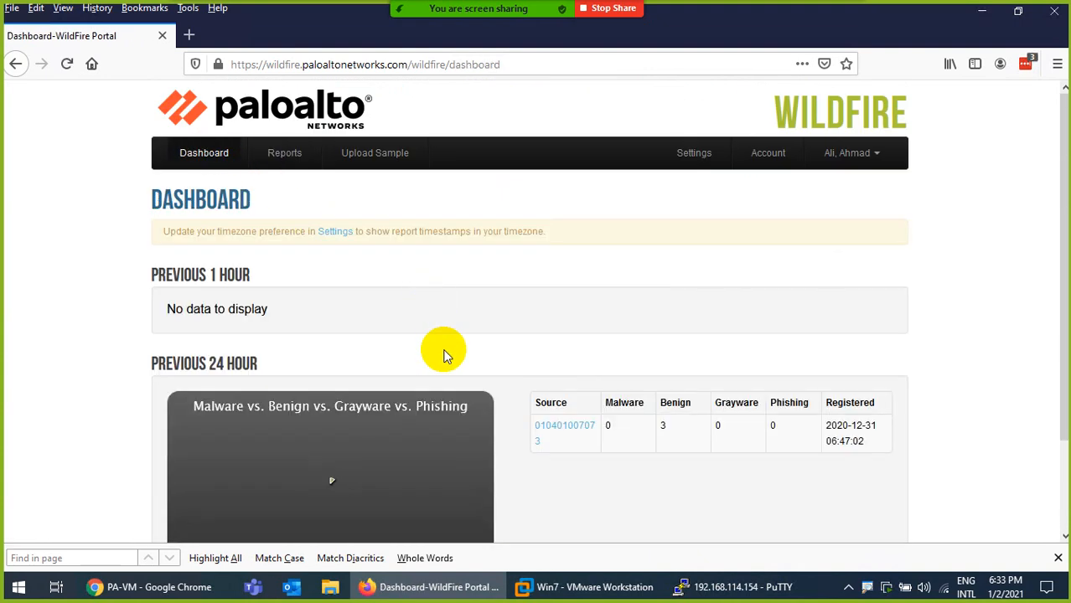
# Open the Dashboard's Source serial link and scroll through that source's benign reports
pyautogui.scroll(-3, 581, 453)
pyautogui.click(565, 323)
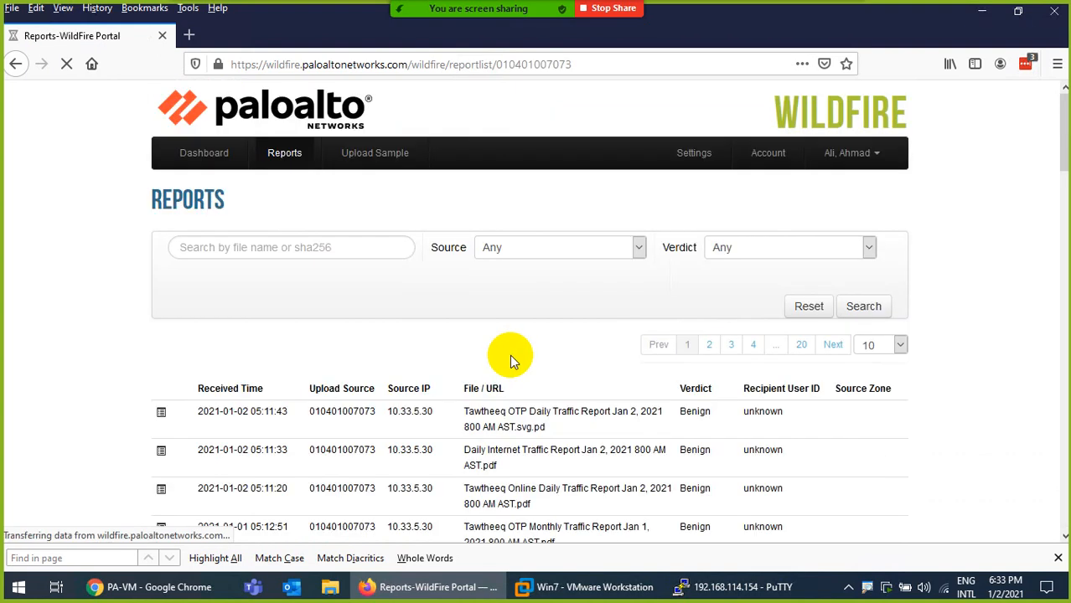
pyautogui.scroll(-3, 506, 335)
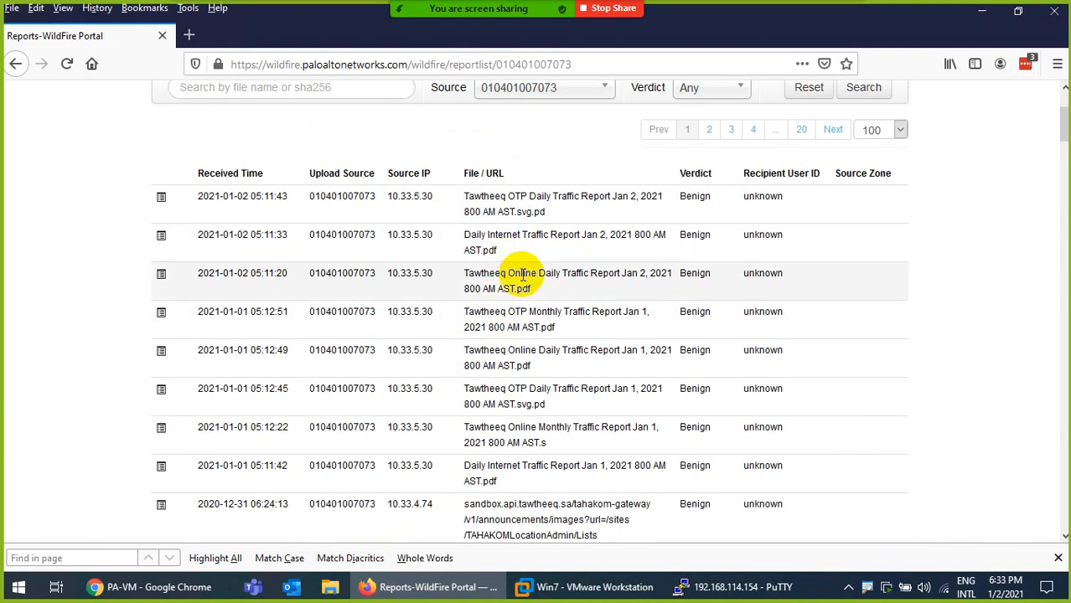
pyautogui.scroll(-10, 527, 285)
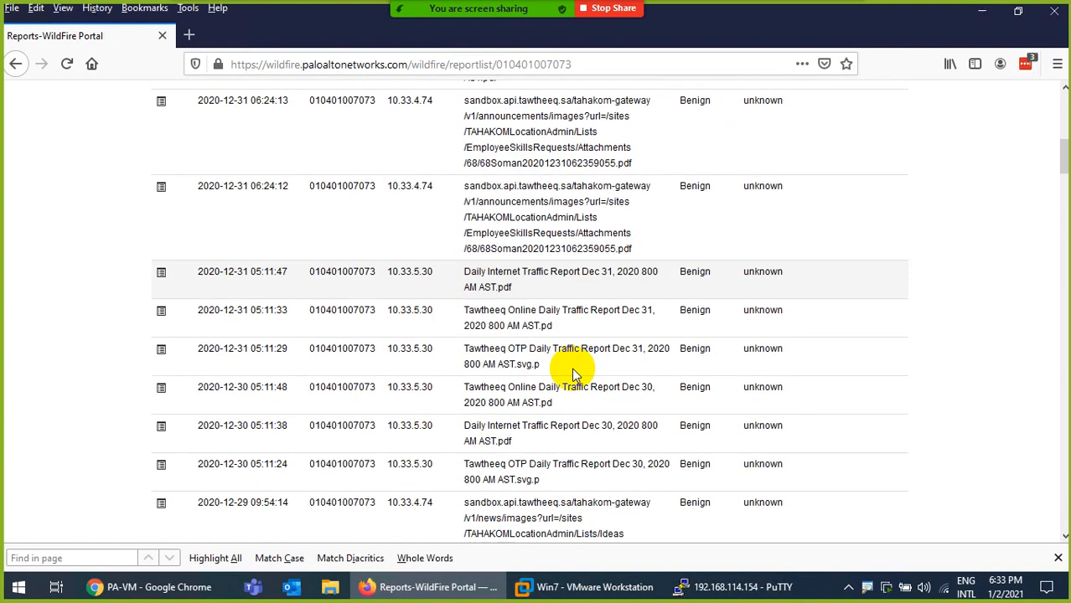
pyautogui.scroll(-15, 574, 375)
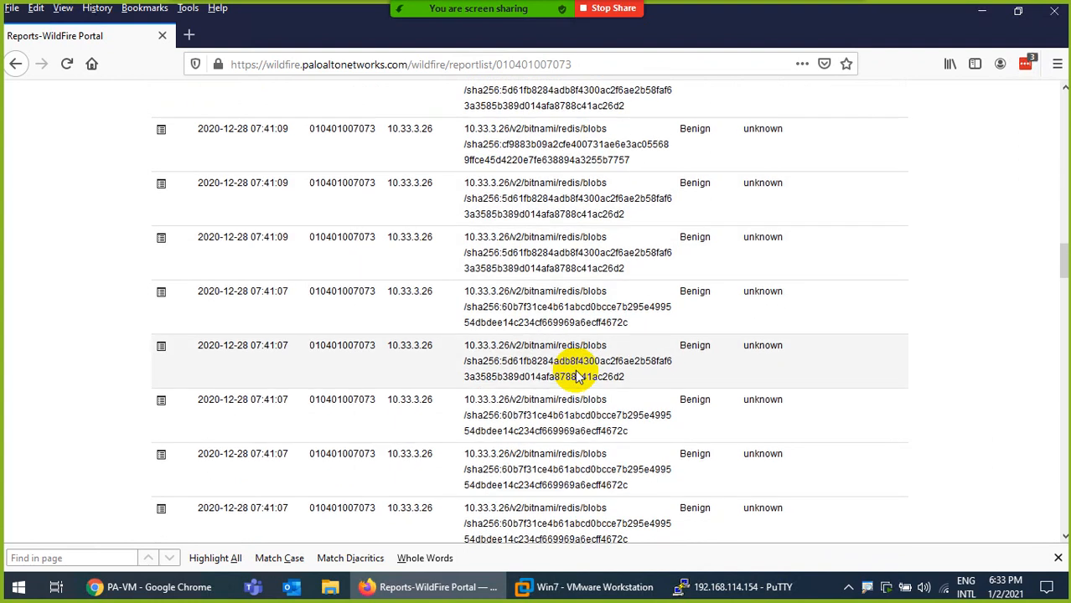
pyautogui.scroll(20, 544, 335)
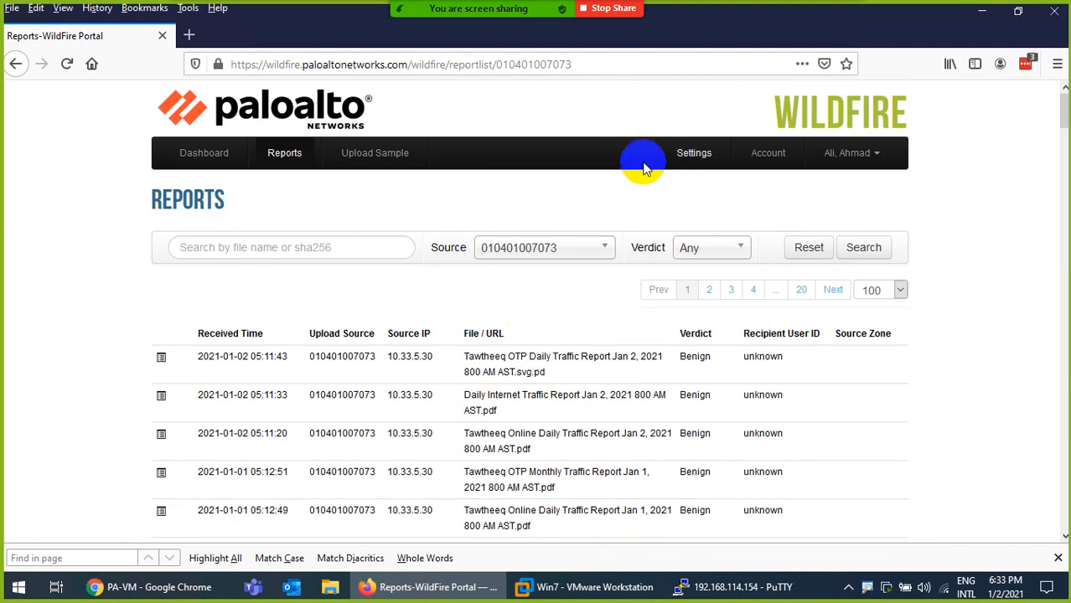
# Return to the Dashboard and reopen the reports list filtered to the firewall's source
pyautogui.click(203, 152)
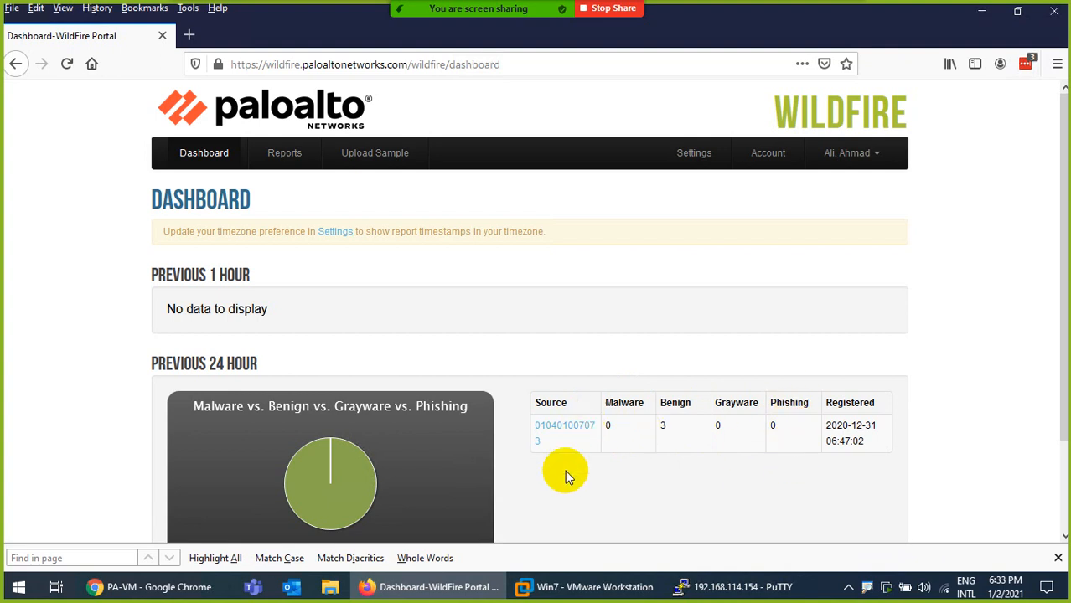
pyautogui.click(567, 431)
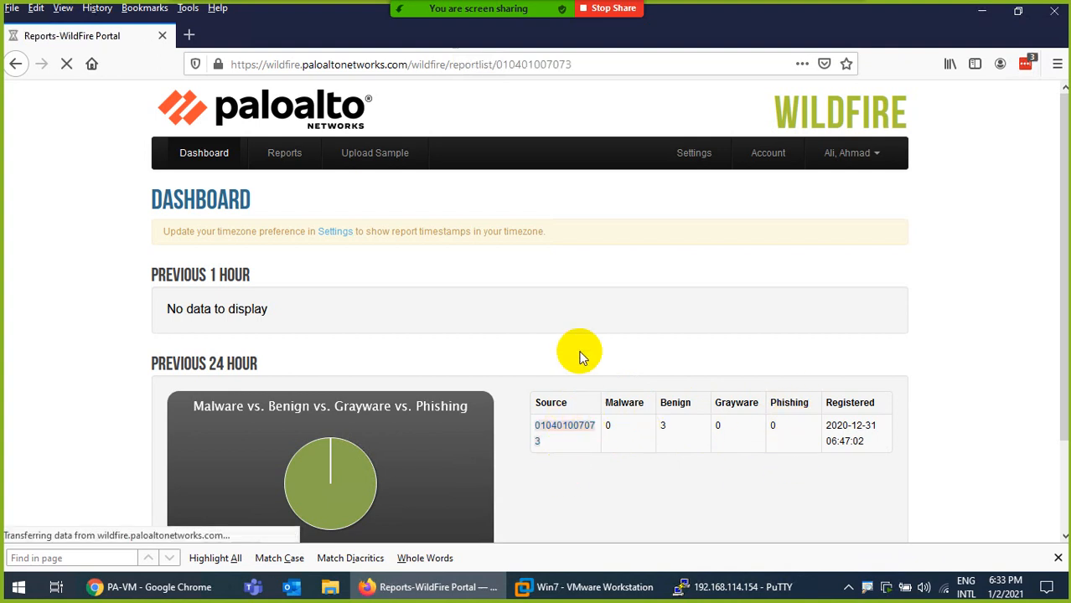
pyautogui.scroll(-3, 503, 410)
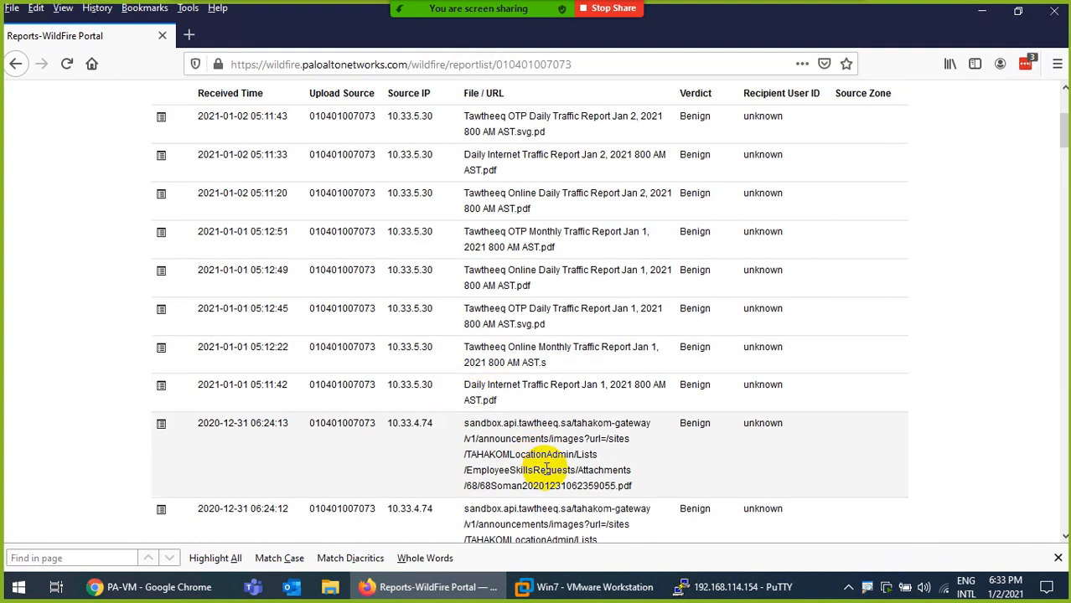
pyautogui.scroll(3, 478, 466)
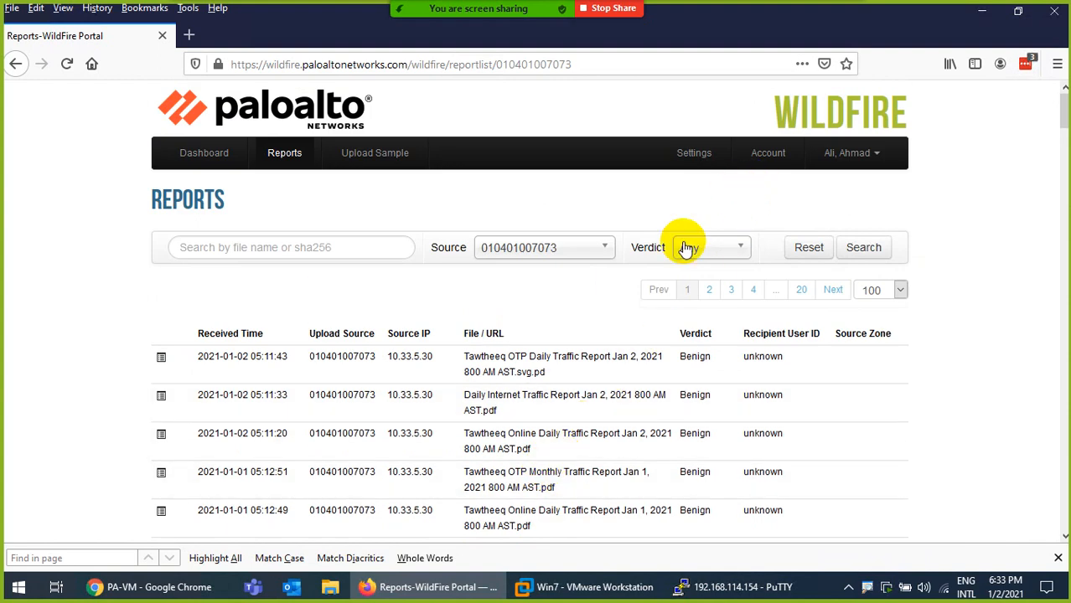
pyautogui.click(680, 590)
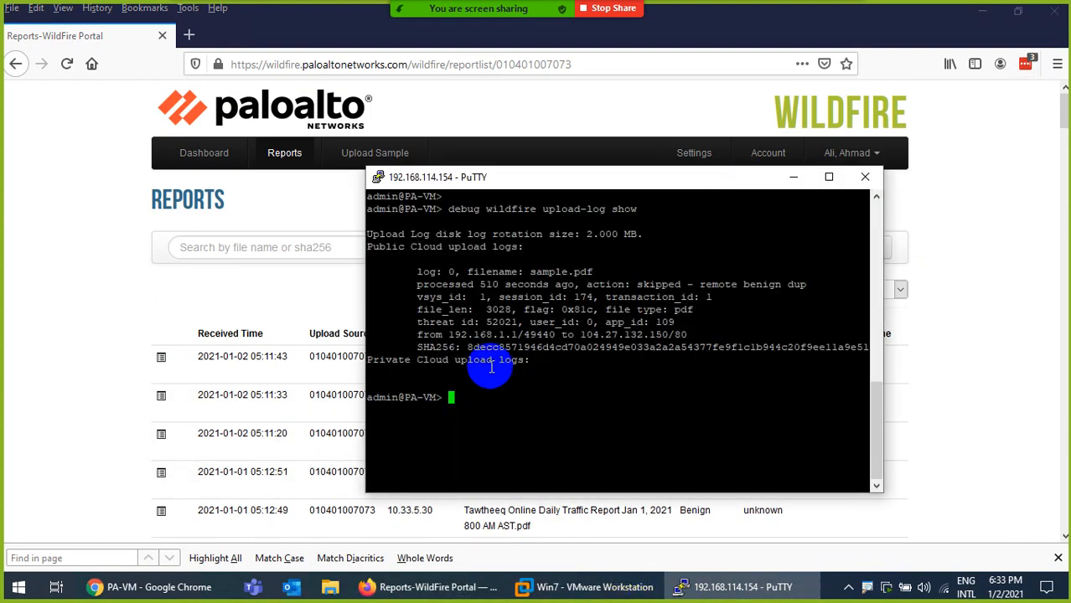
# Rerun 'debug wildfire upload-log show' from history, then bring the WildFire Reports page back
pyautogui.press('Up')
pyautogui.press('Return')
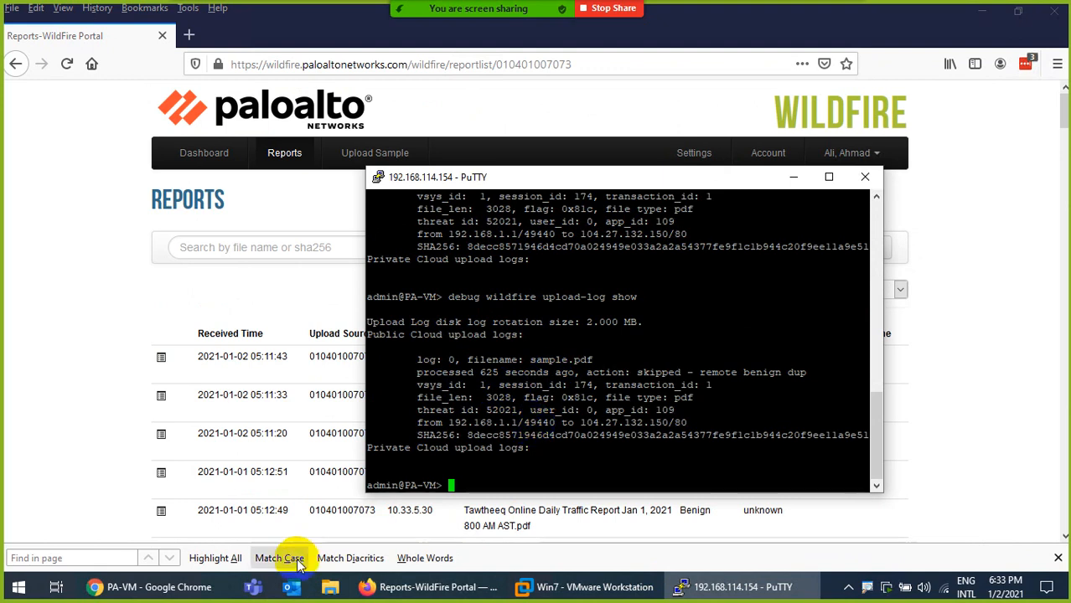
pyautogui.click(198, 589)
pyautogui.click(411, 588)
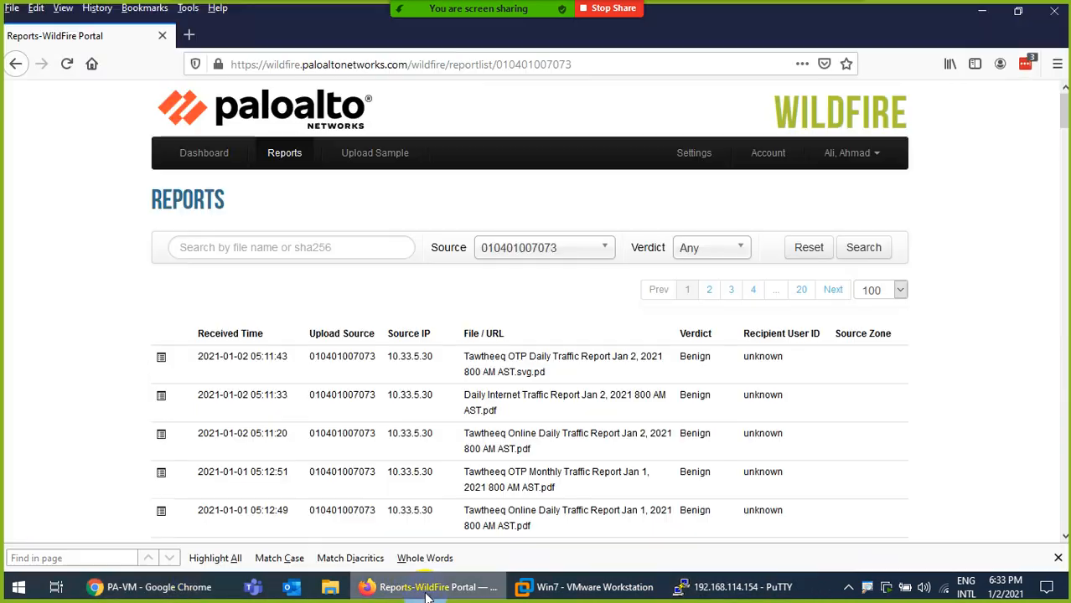
# Open PA-VM's WildFire Submissions log and refresh it twice to list the sample.pdf entry
pyautogui.click(198, 588)
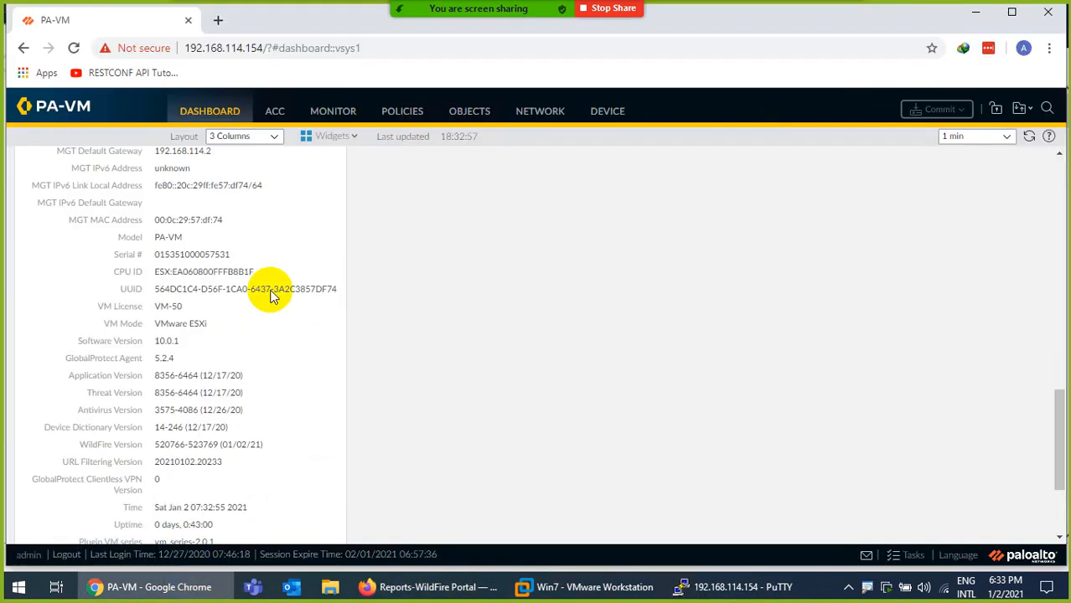
pyautogui.click(319, 123)
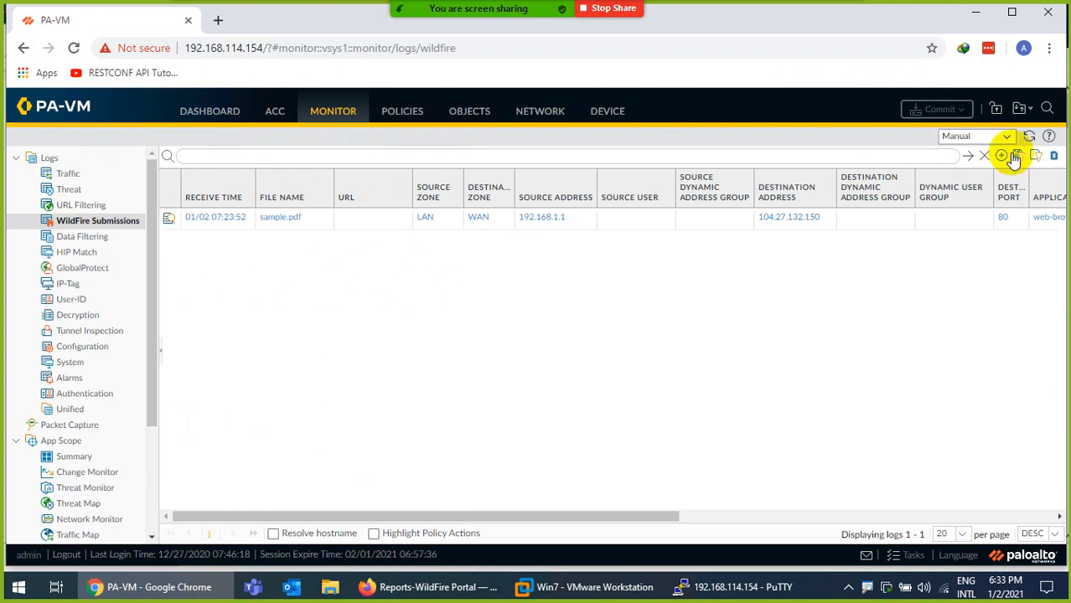
pyautogui.click(1030, 138)
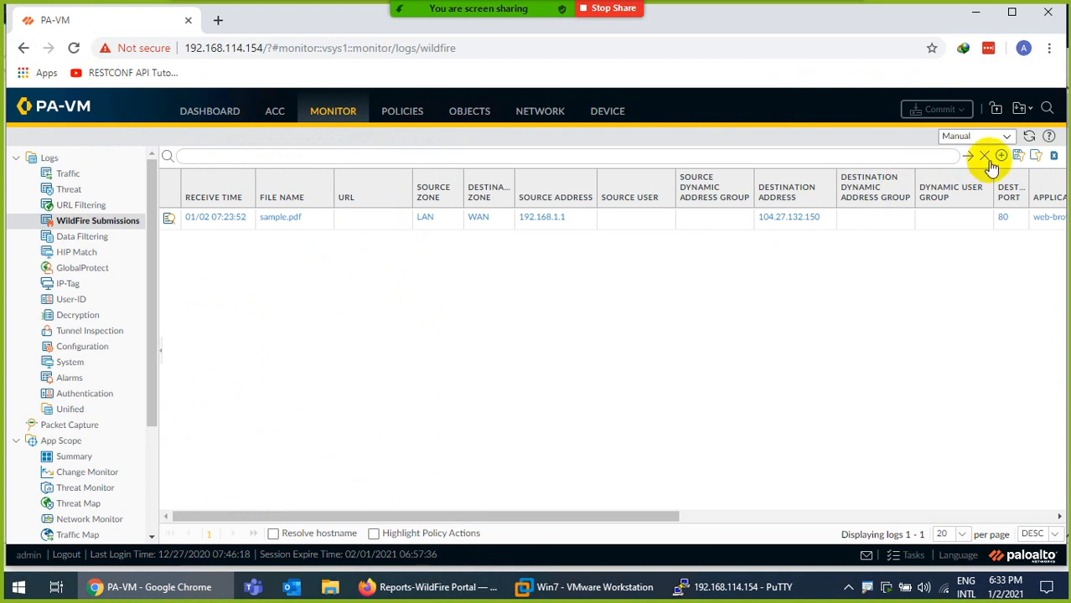
pyautogui.click(1029, 137)
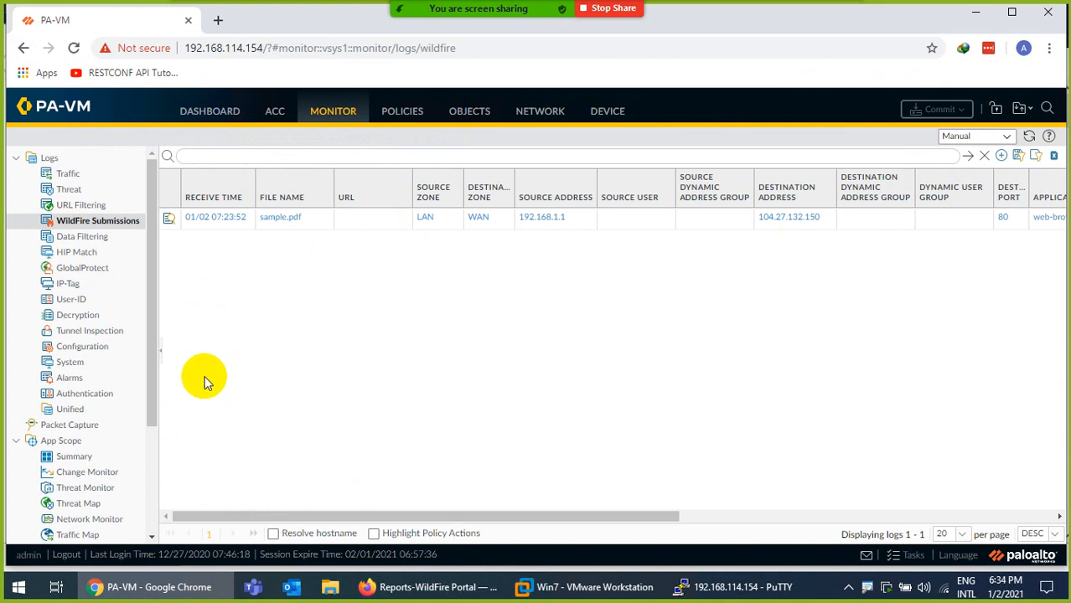
pyautogui.click(467, 112)
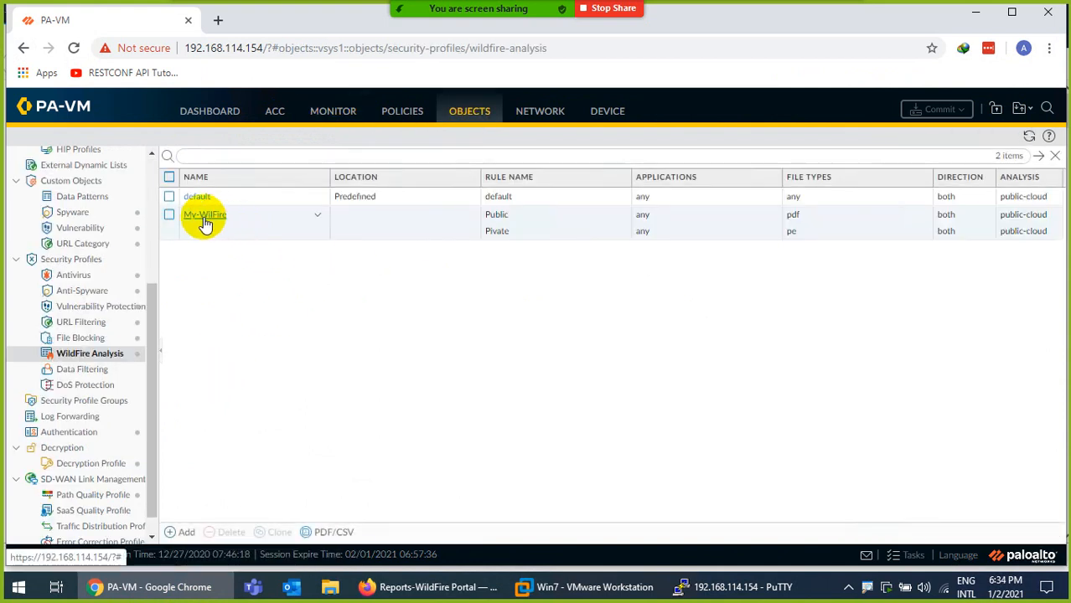
pyautogui.click(205, 216)
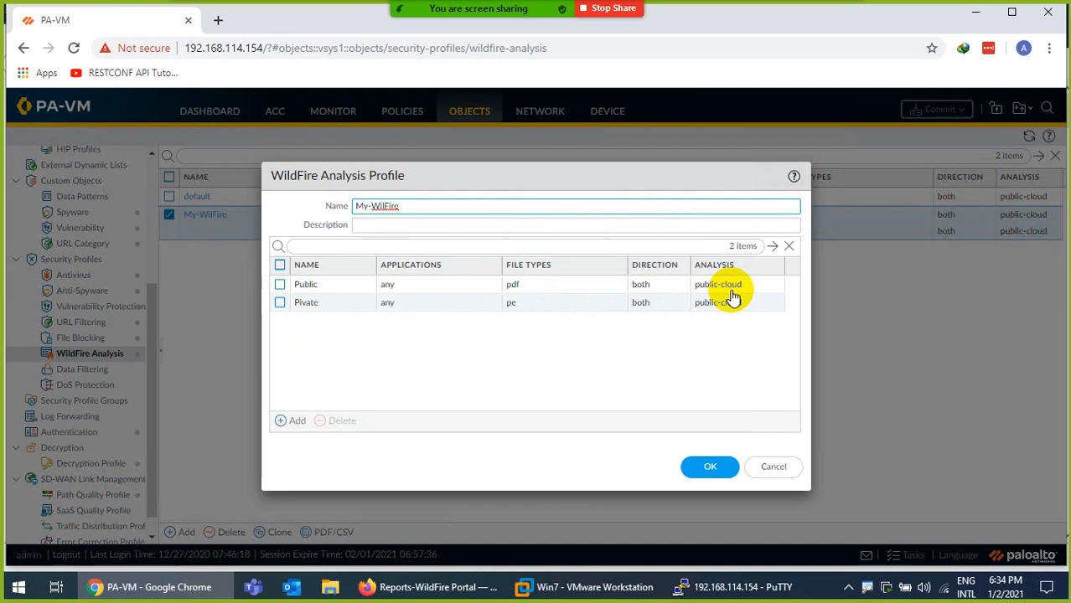
pyautogui.click(769, 468)
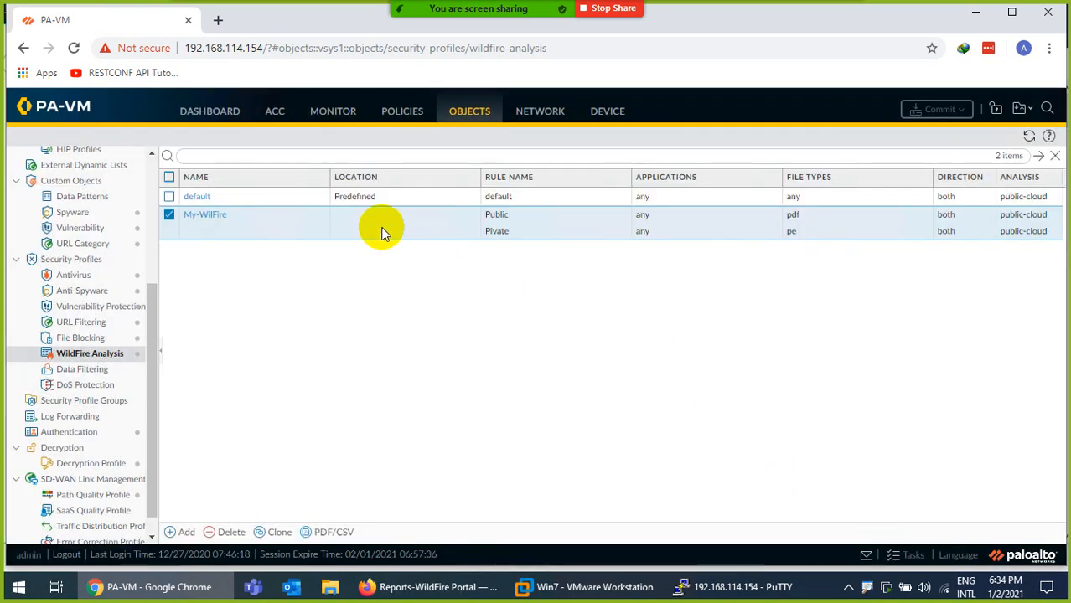
pyautogui.click(333, 112)
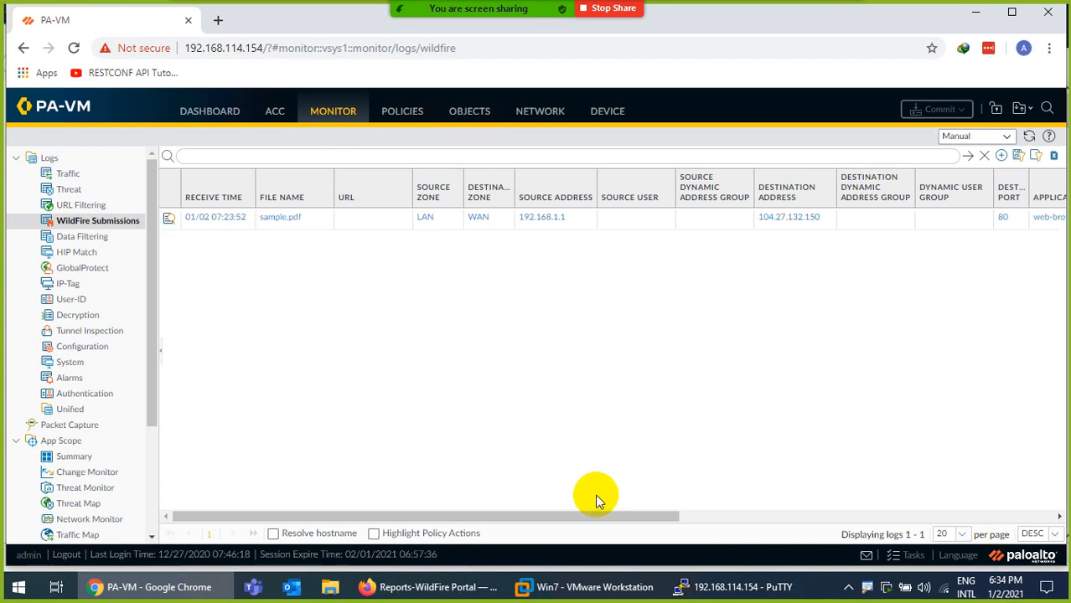
# Confirm sample.pdf's Verdict column reads benign, reload the log, then return to the Win7 guest
pyautogui.moveTo(586, 515); pyautogui.dragTo(813, 508)
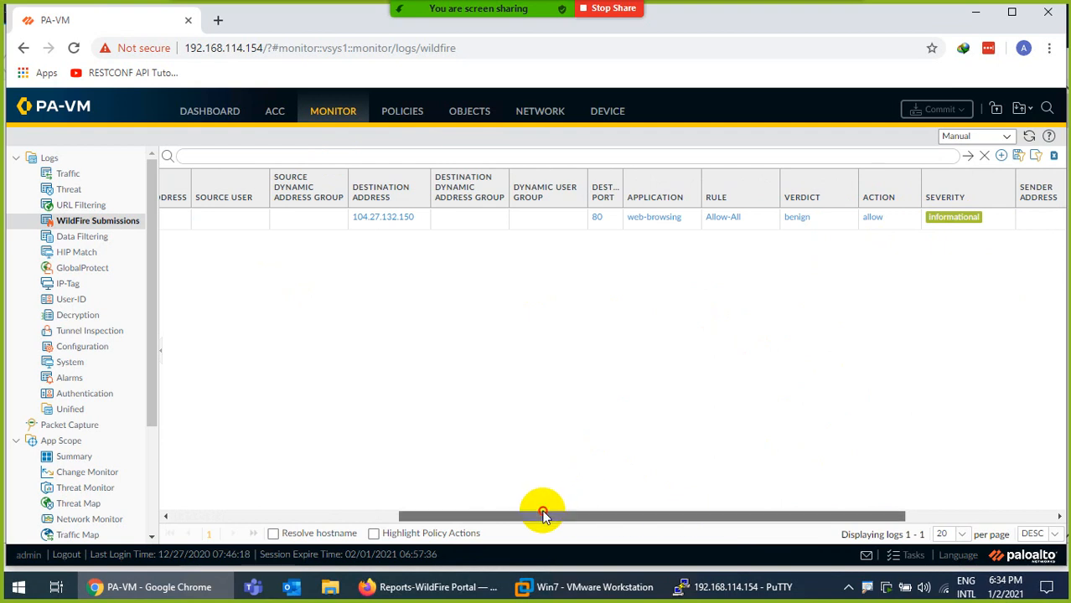
pyautogui.moveTo(543, 512); pyautogui.dragTo(309, 502)
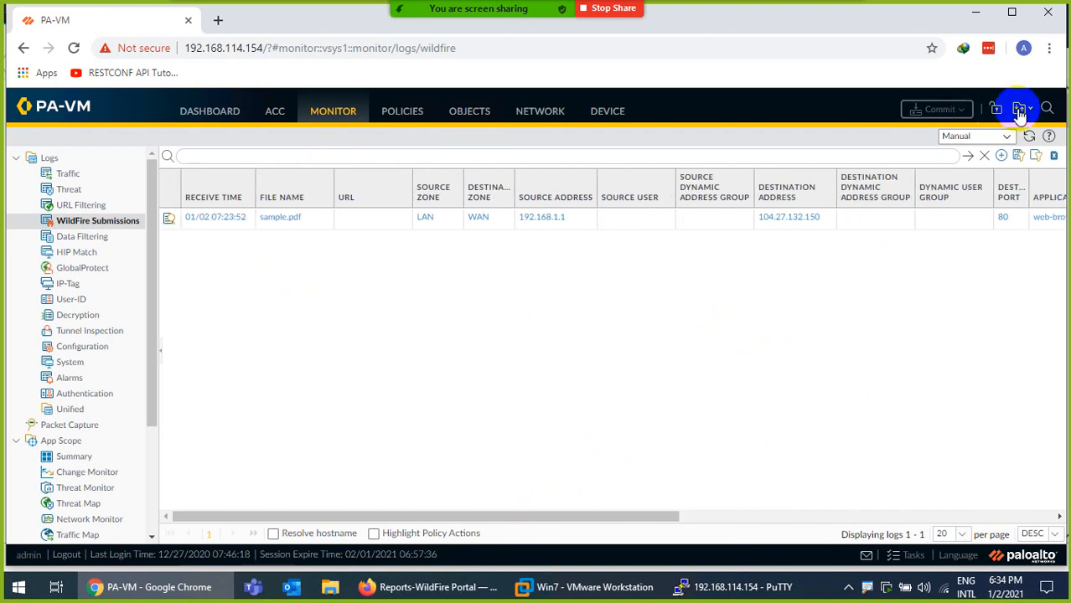
pyautogui.click(1031, 138)
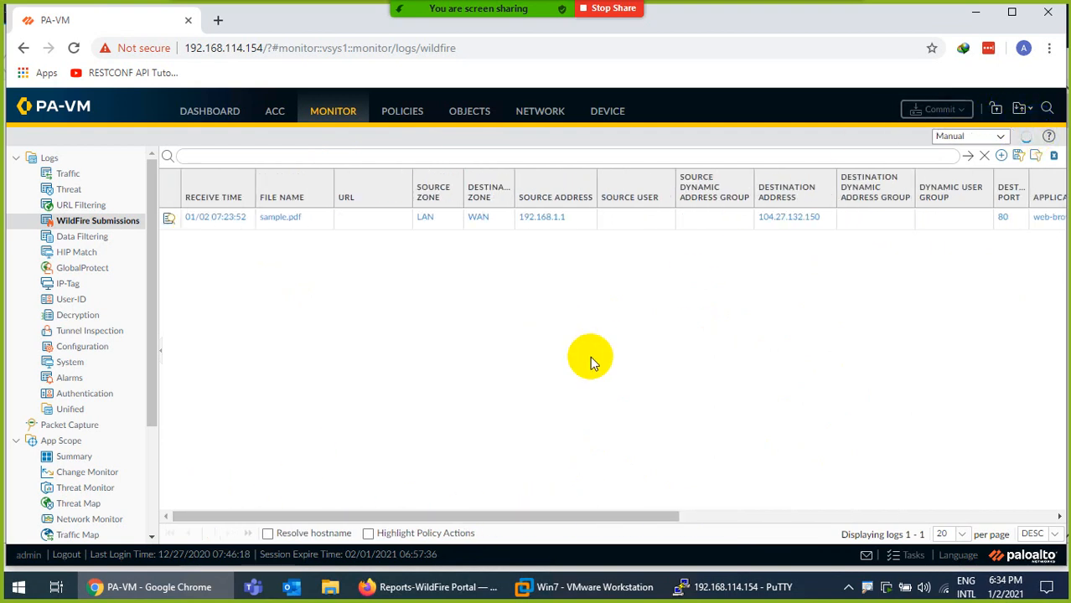
pyautogui.click(729, 587)
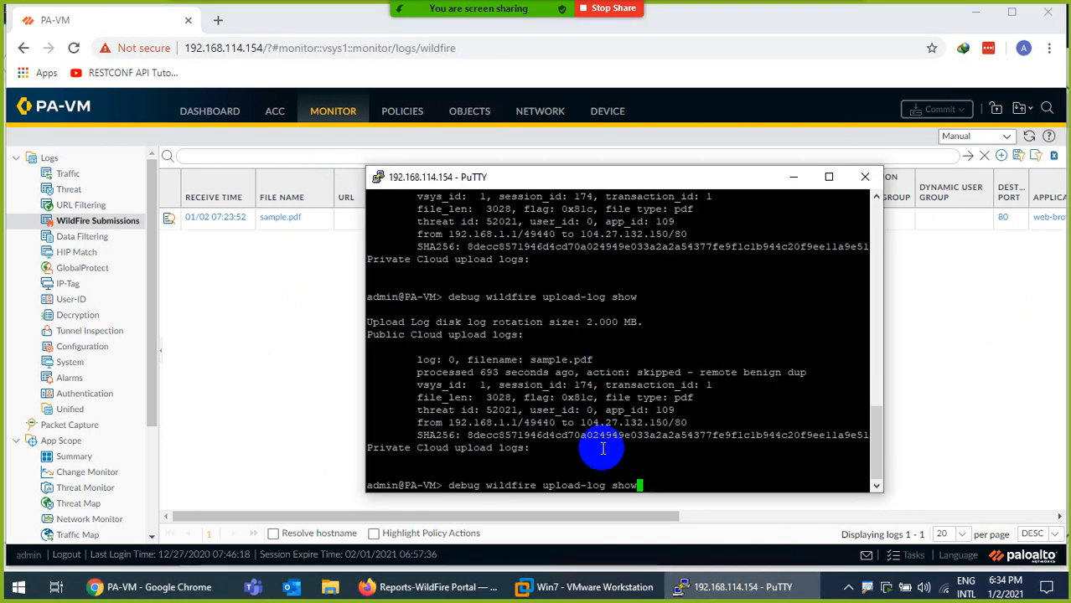
pyautogui.press('Return')
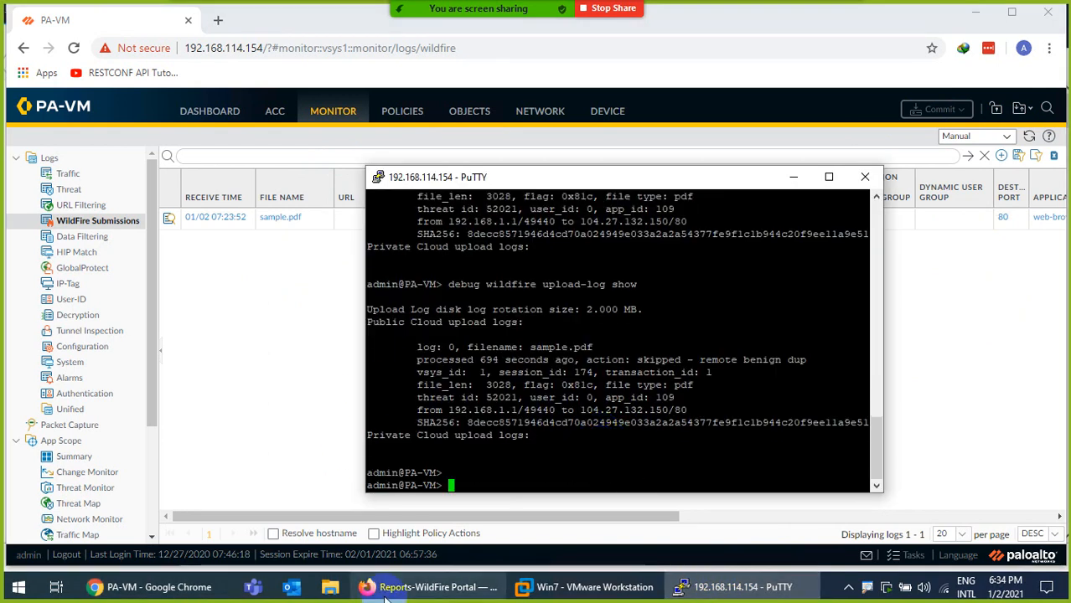
pyautogui.click(591, 586)
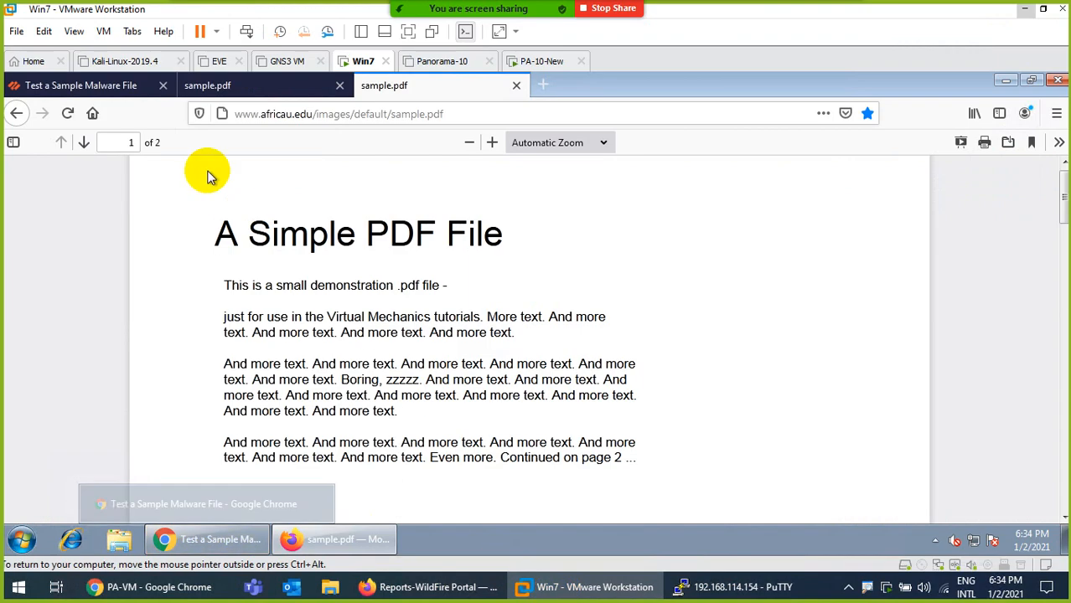
pyautogui.click(132, 87)
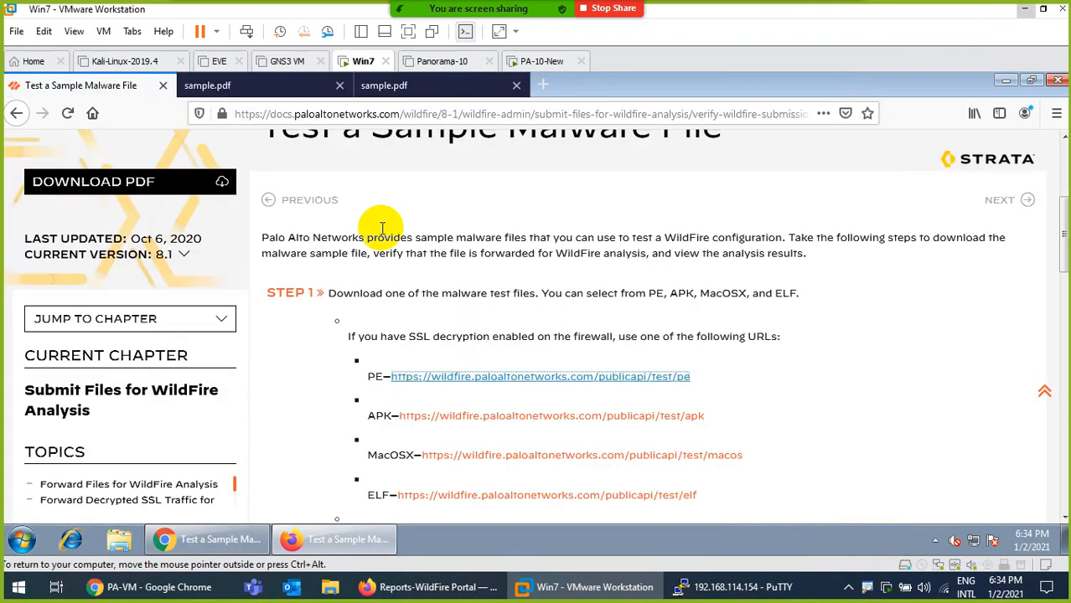
pyautogui.click(454, 376)
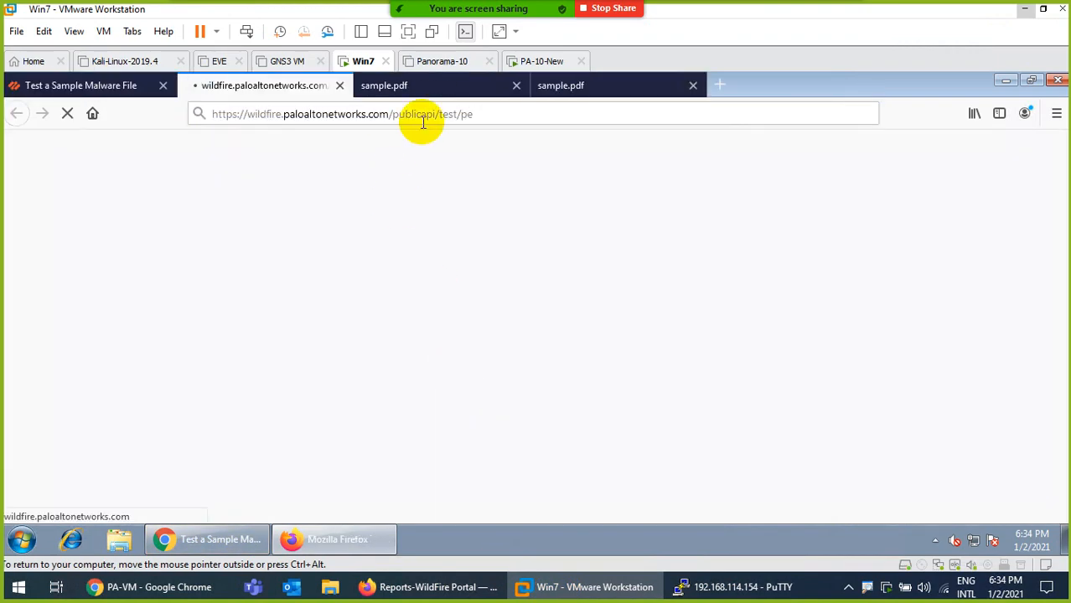
pyautogui.click(552, 91)
pyautogui.click(474, 113)
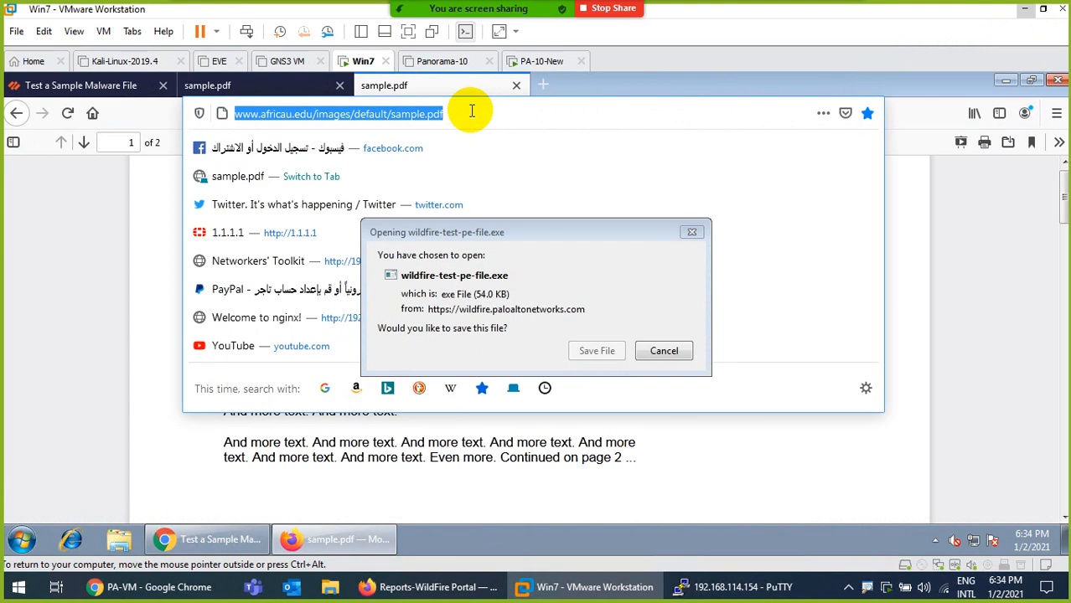
pyautogui.click(666, 352)
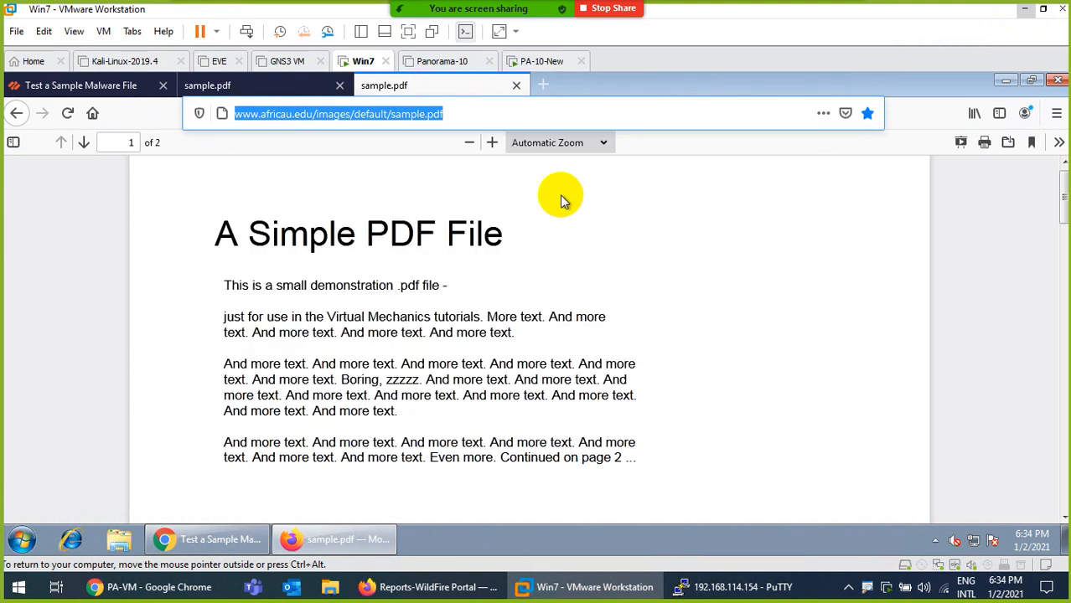
# Reload the PA-VM WildFire Submissions log several times, still showing only sample.pdf, then focus PuTTY
pyautogui.click(155, 586)
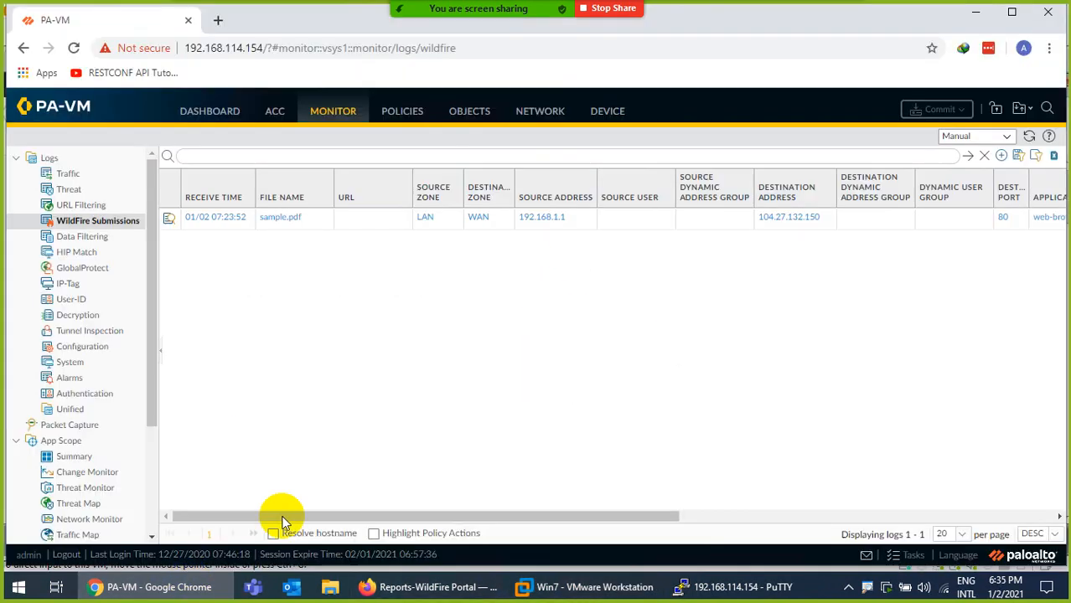
pyautogui.click(1036, 136)
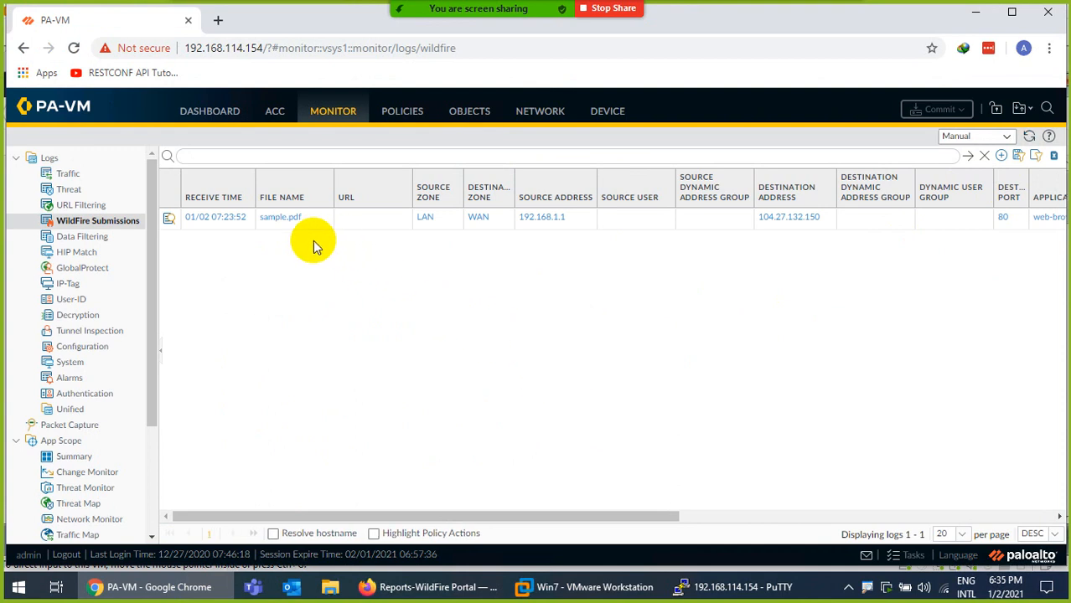
pyautogui.click(1029, 136)
pyautogui.click(1029, 136)
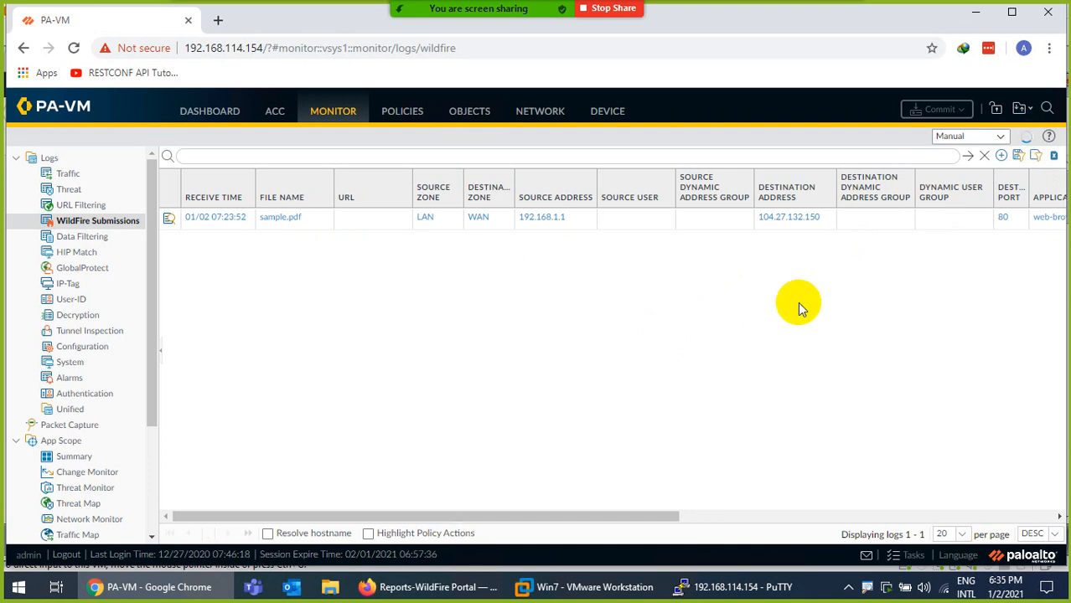
pyautogui.click(1028, 136)
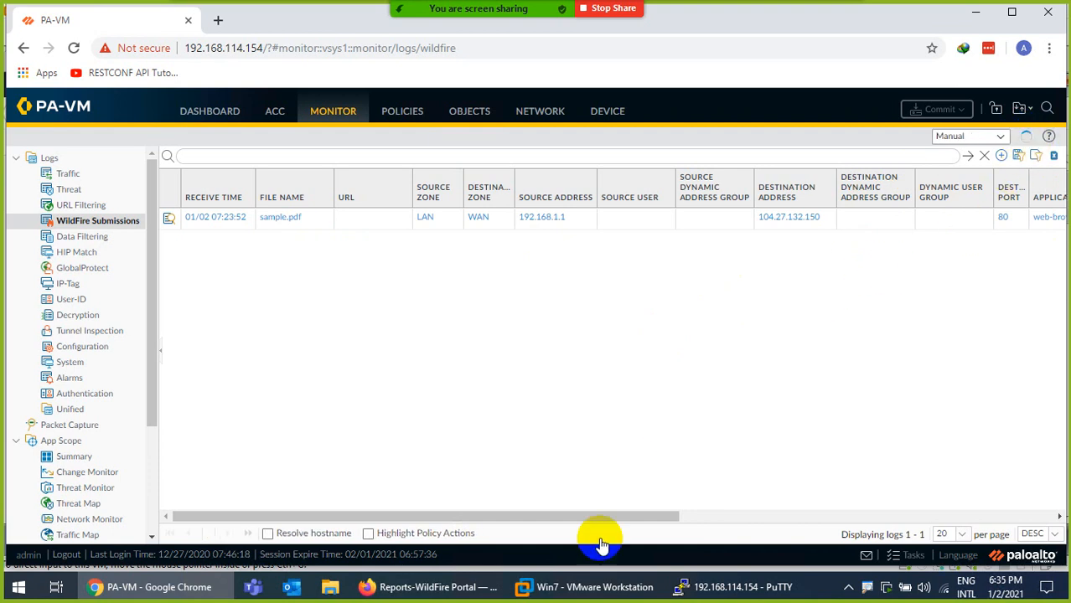
pyautogui.click(721, 587)
pyautogui.click(553, 400)
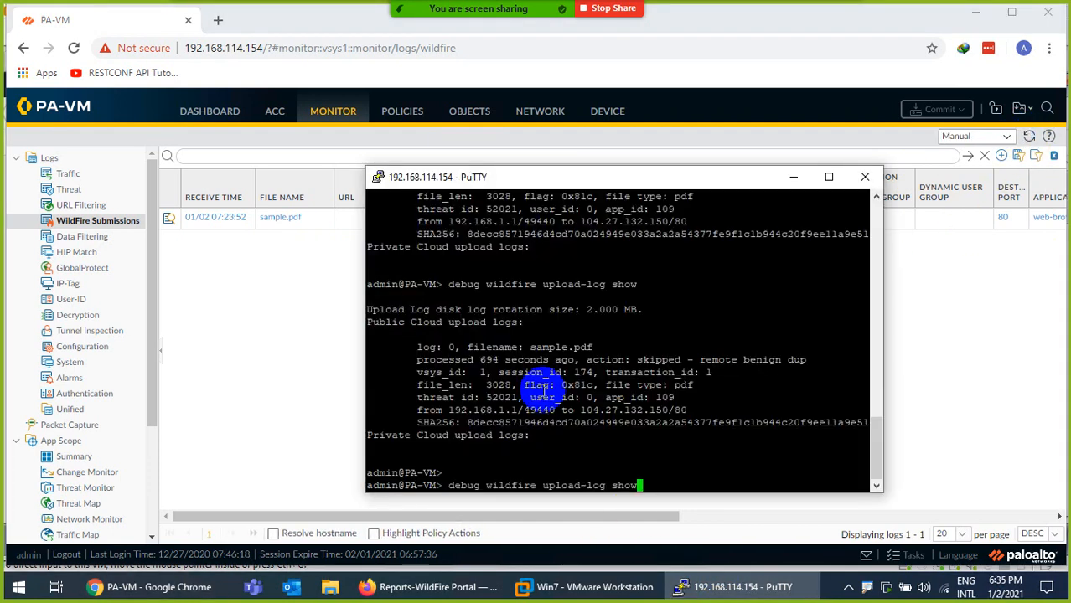
# Rerun the upload-log check and mark sample.pdf, its SHA256 hash and the Private Cloud line
pyautogui.press('Return')
pyautogui.press('Return')
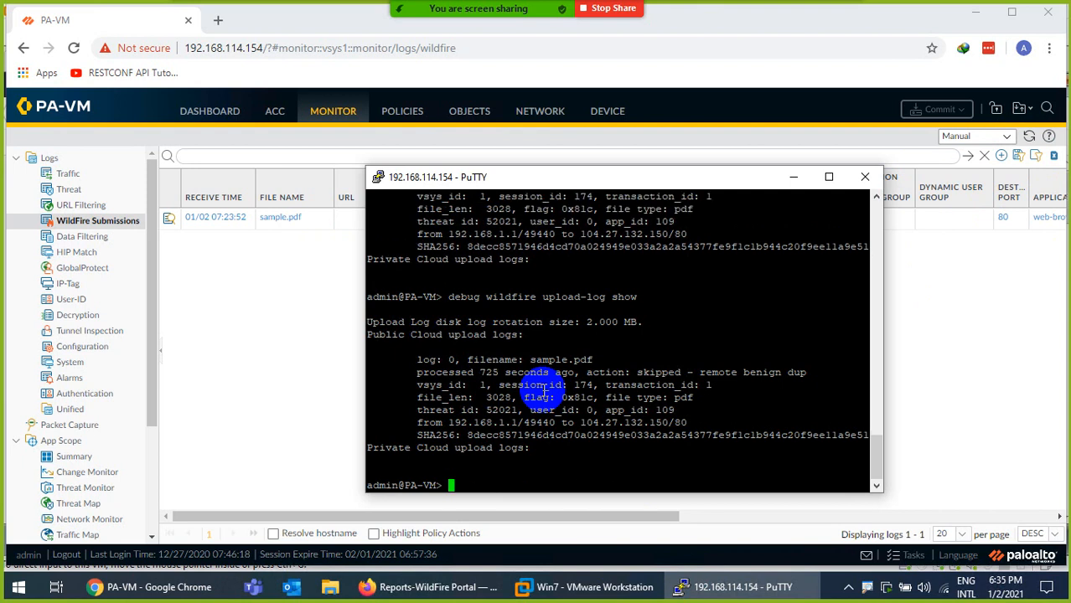
pyautogui.moveTo(595, 360); pyautogui.dragTo(536, 359)
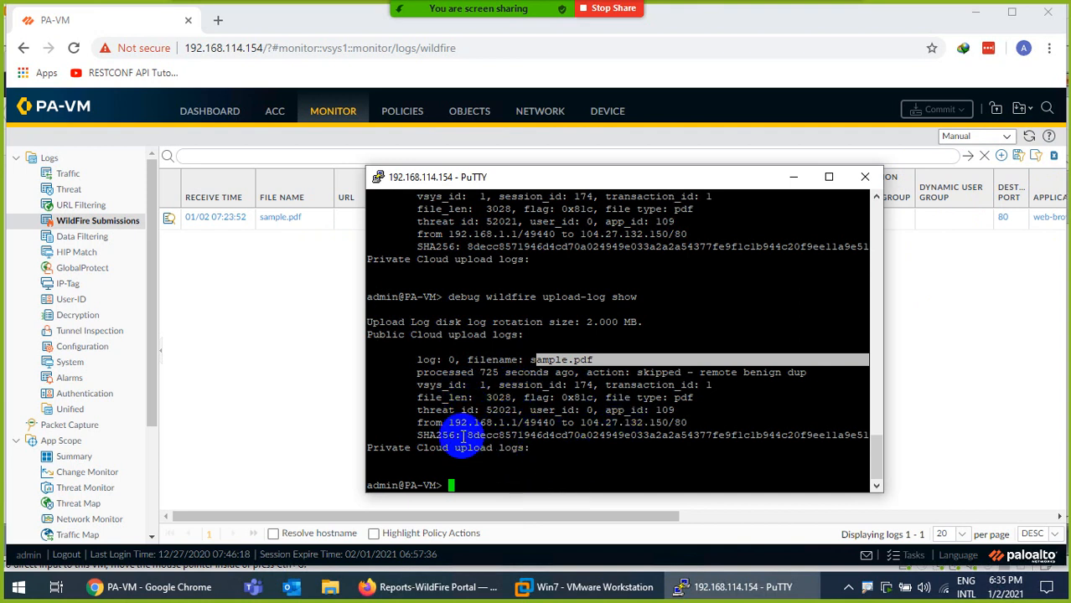
pyautogui.moveTo(461, 436); pyautogui.dragTo(558, 434)
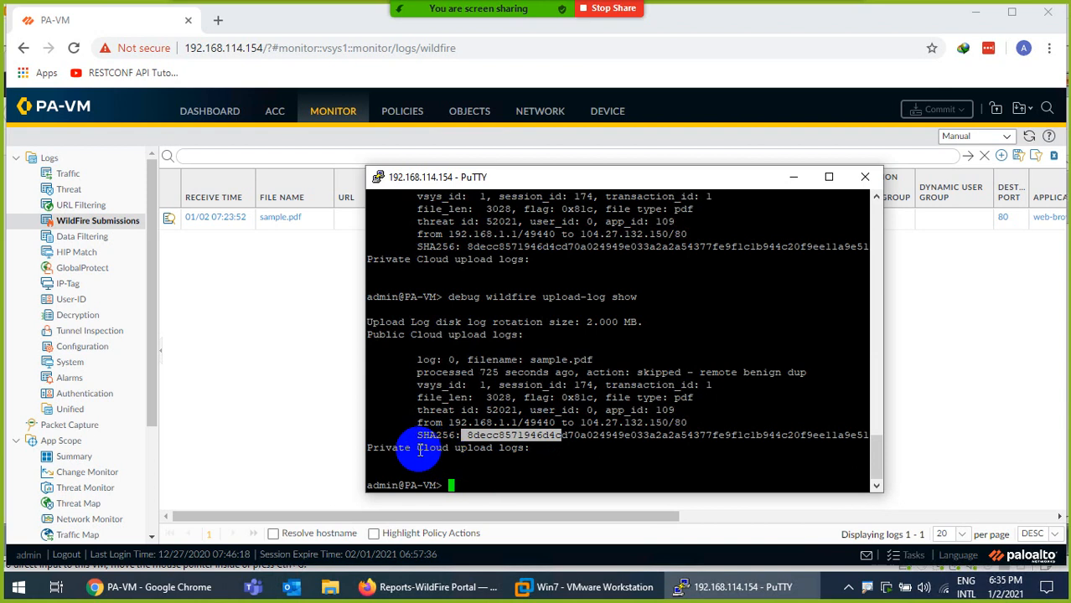
pyautogui.moveTo(417, 448); pyautogui.dragTo(428, 448)
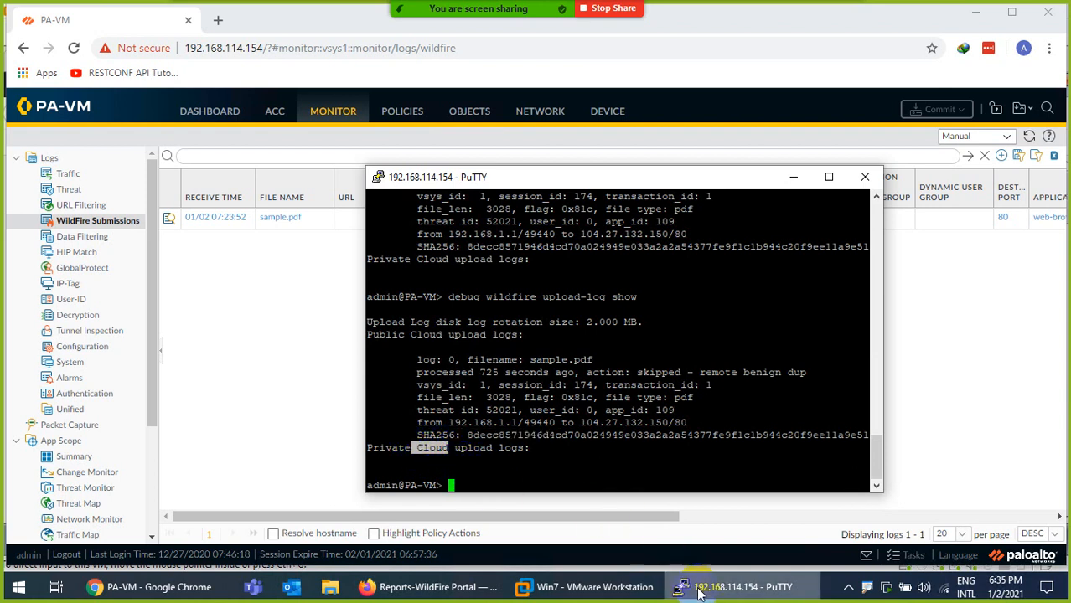
pyautogui.click(737, 587)
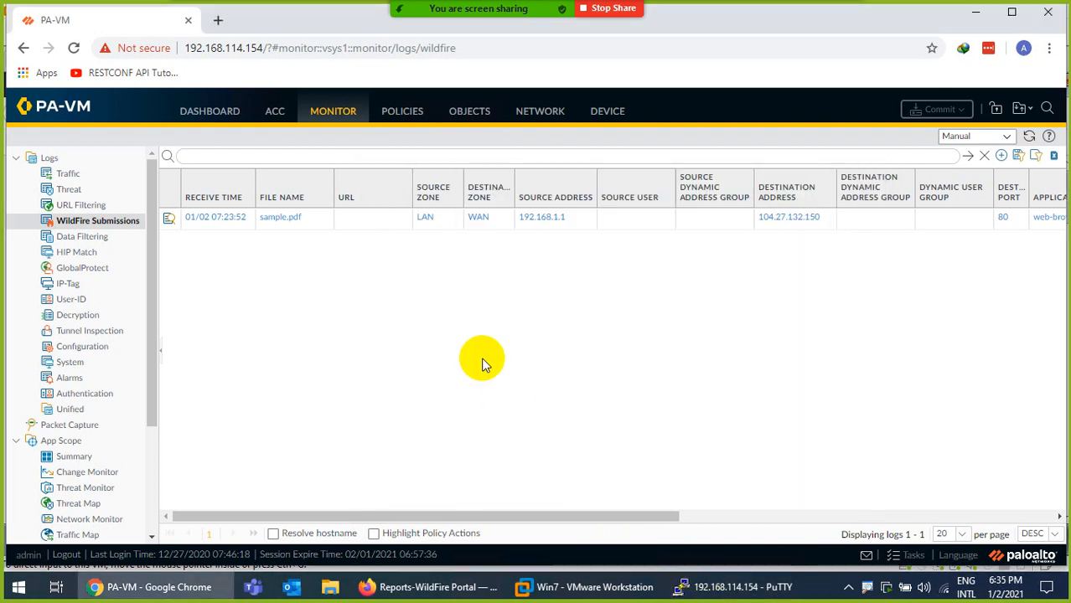
# Check the PA-VM WildFire Analysis profiles, Submissions log and PuTTY upload-log, then return to portal Reports
pyautogui.click(458, 121)
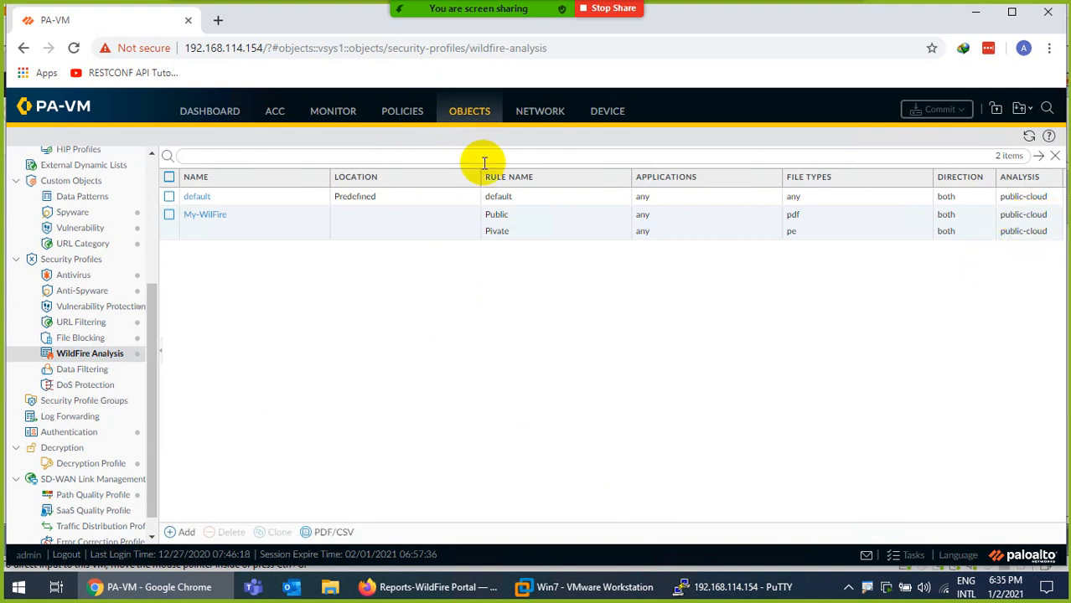
pyautogui.click(352, 124)
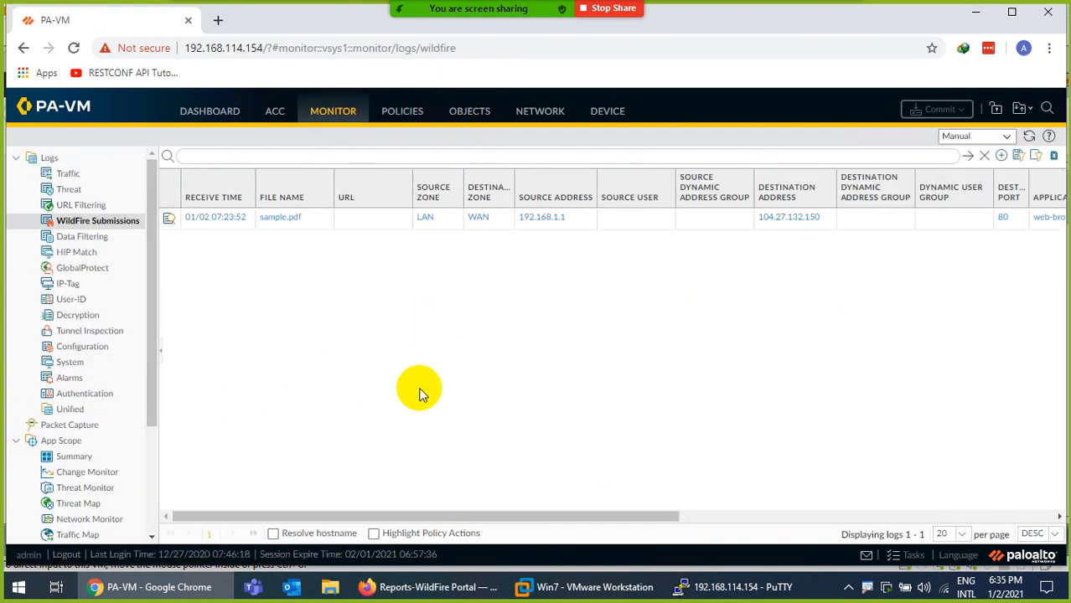
pyautogui.click(716, 590)
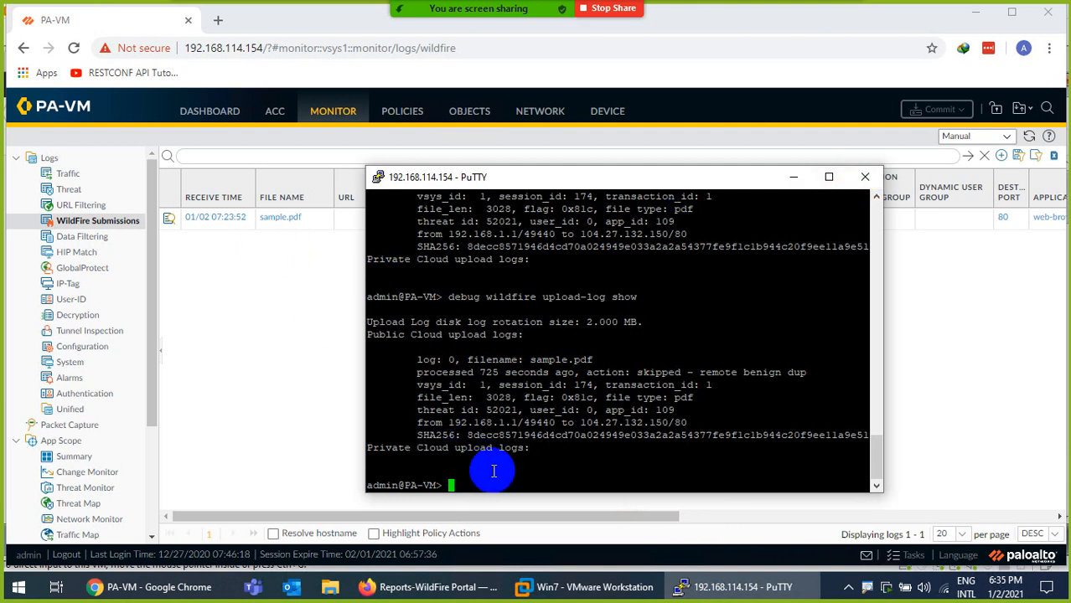
pyautogui.click(147, 586)
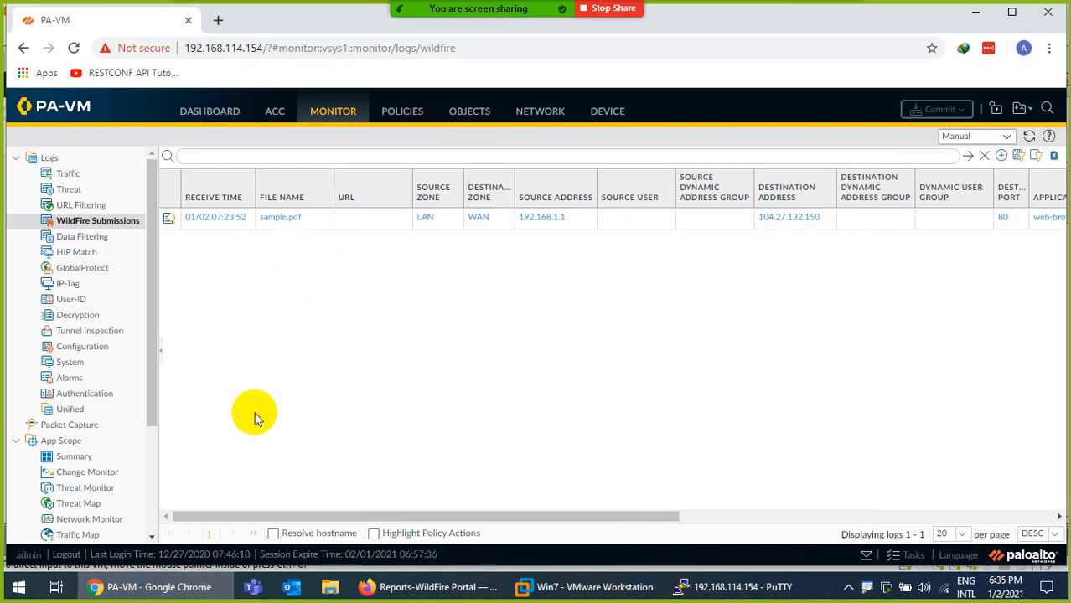
pyautogui.click(432, 587)
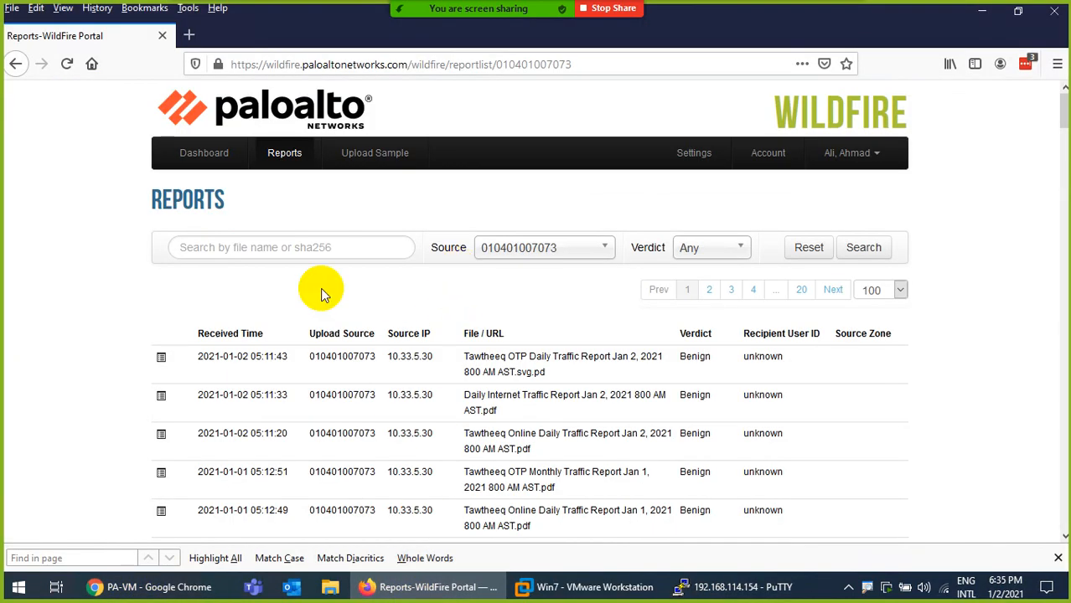
# Reload the portal's Reports list via Dashboard so it shows samples from Any source
pyautogui.click(215, 176)
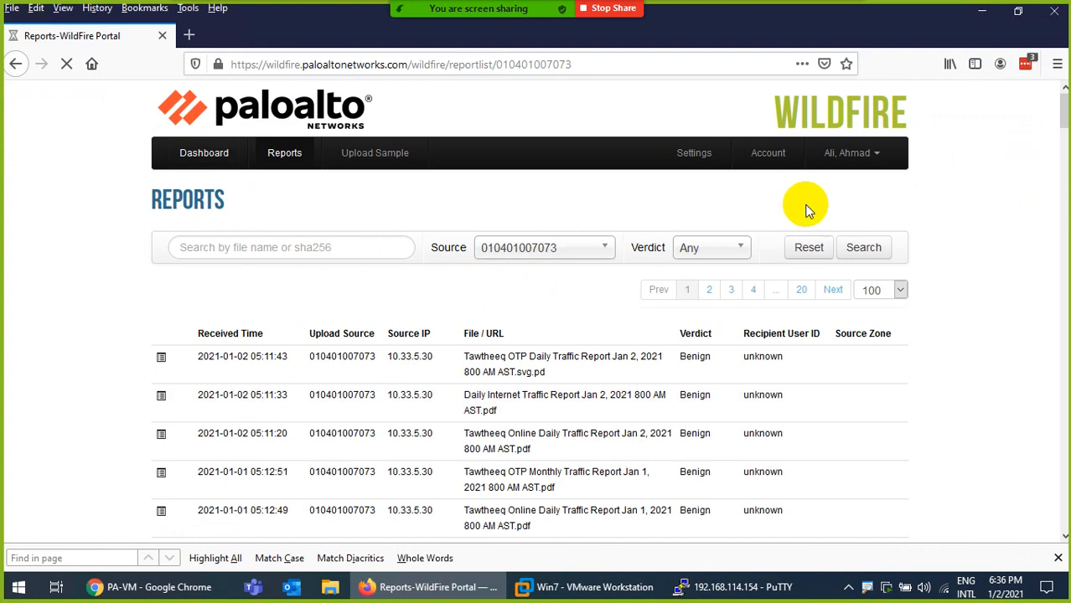
pyautogui.scroll(-4, 695, 354)
pyautogui.scroll(4, 513, 299)
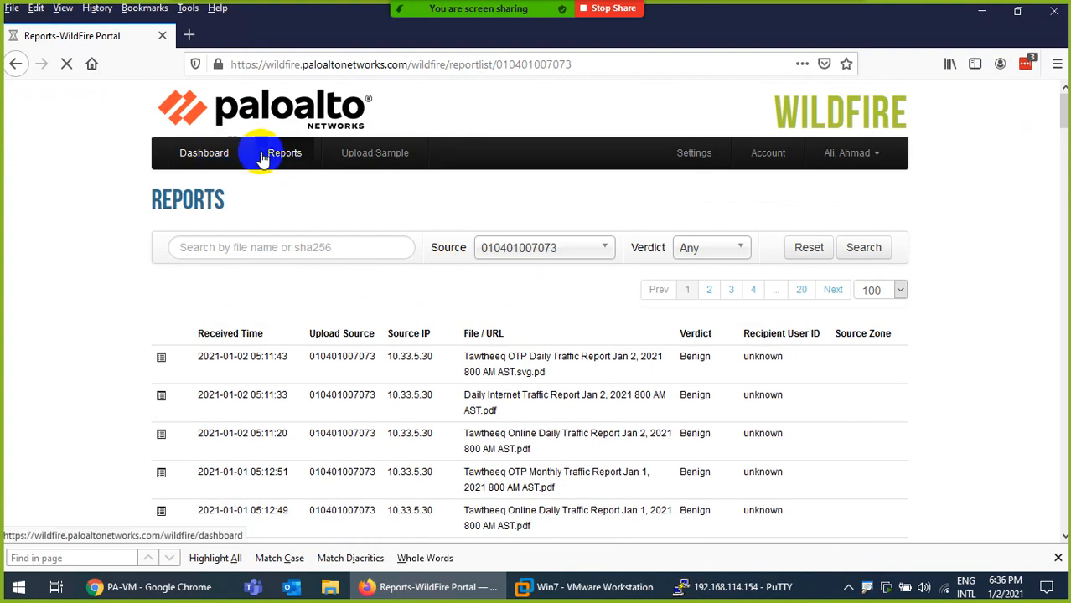
pyautogui.click(304, 165)
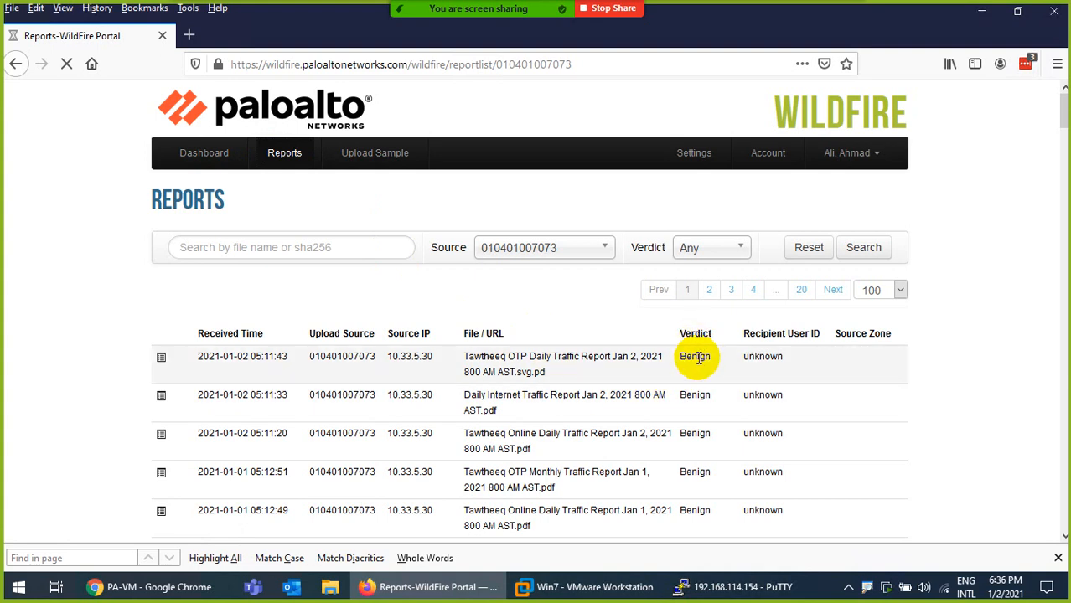
pyautogui.scroll(-5, 698, 356)
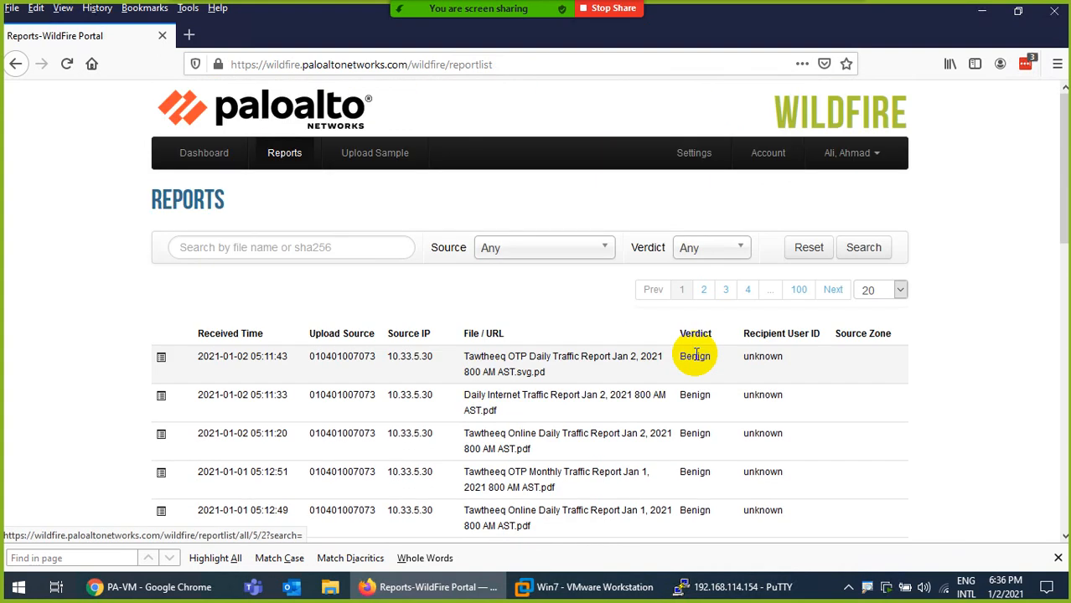
pyautogui.scroll(-5, 695, 356)
pyautogui.scroll(5, 605, 394)
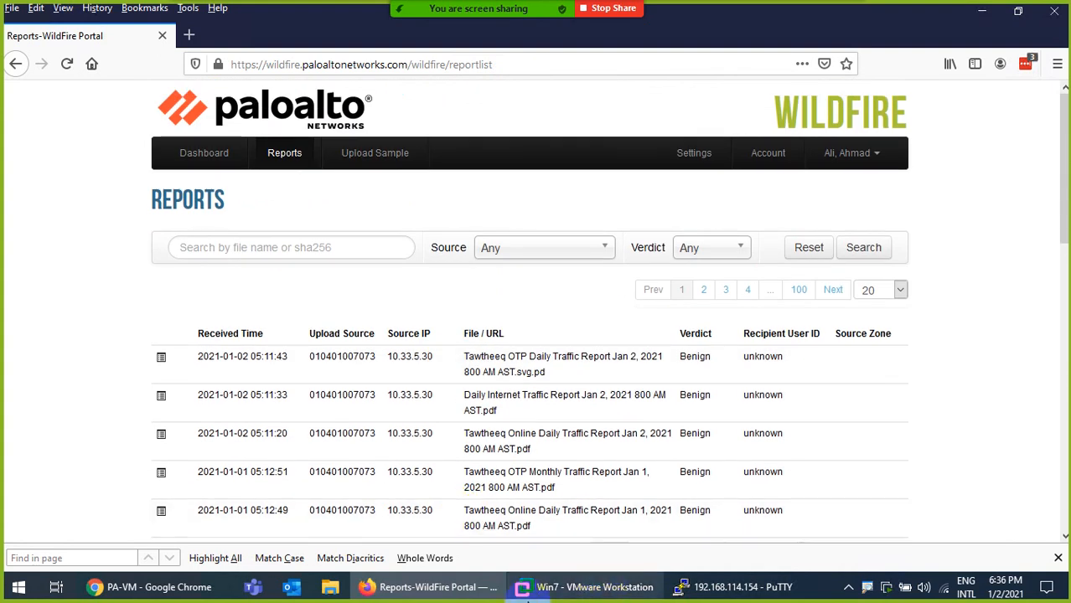
# Refresh the PA-VM WildFire Submissions log, then reveal the PDF guide behind Chrome
pyautogui.click(151, 587)
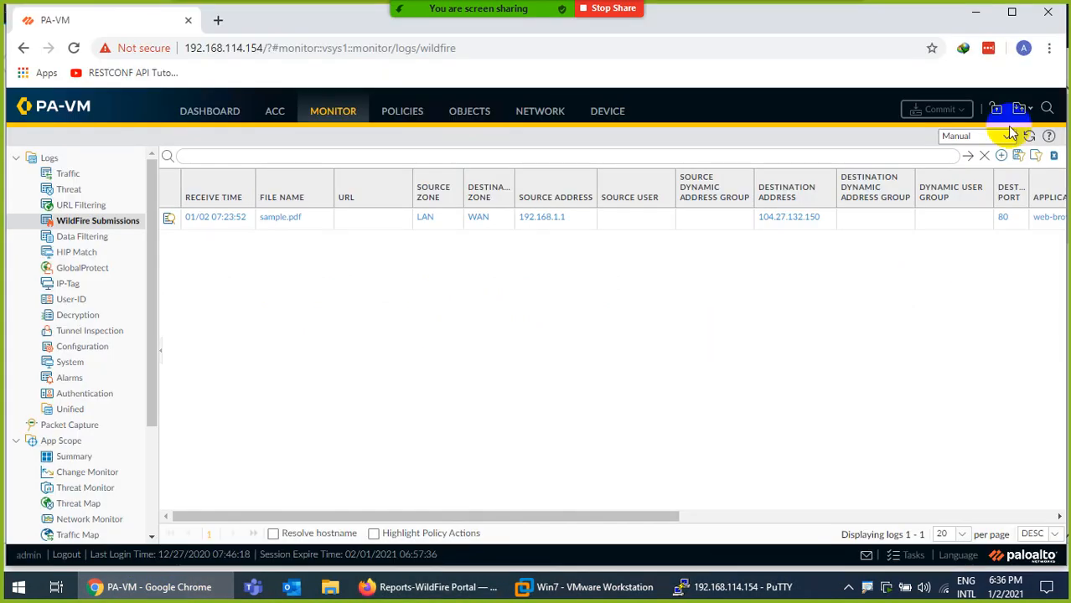
pyautogui.click(1028, 138)
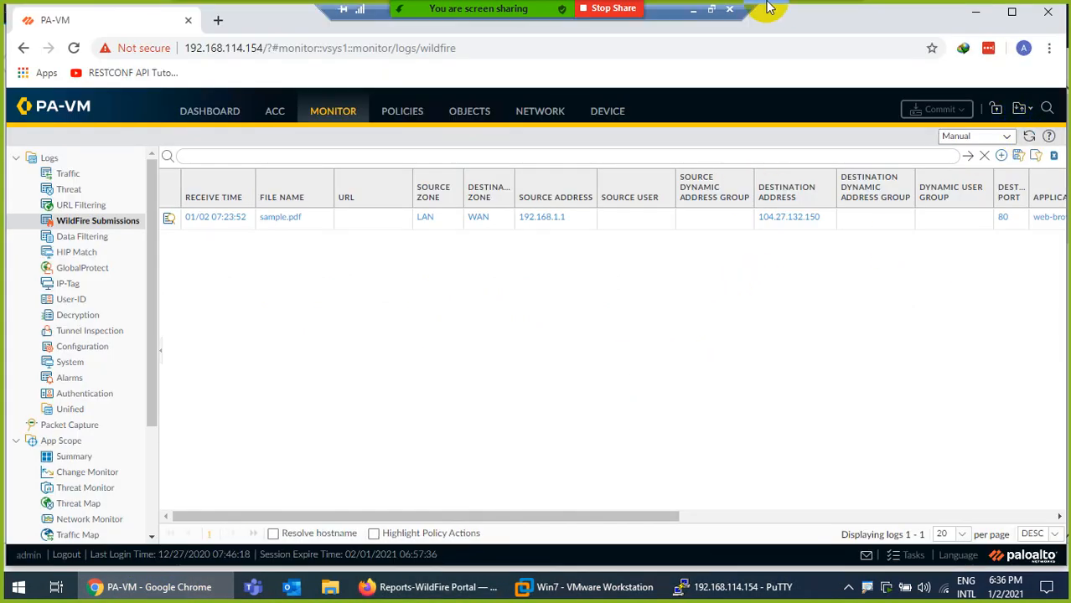
pyautogui.click(692, 19)
# Scroll the guide from page 4's WildFire settings past page 7's Submissions check to page 8's upload-log output
pyautogui.scroll(-8, 580, 422)
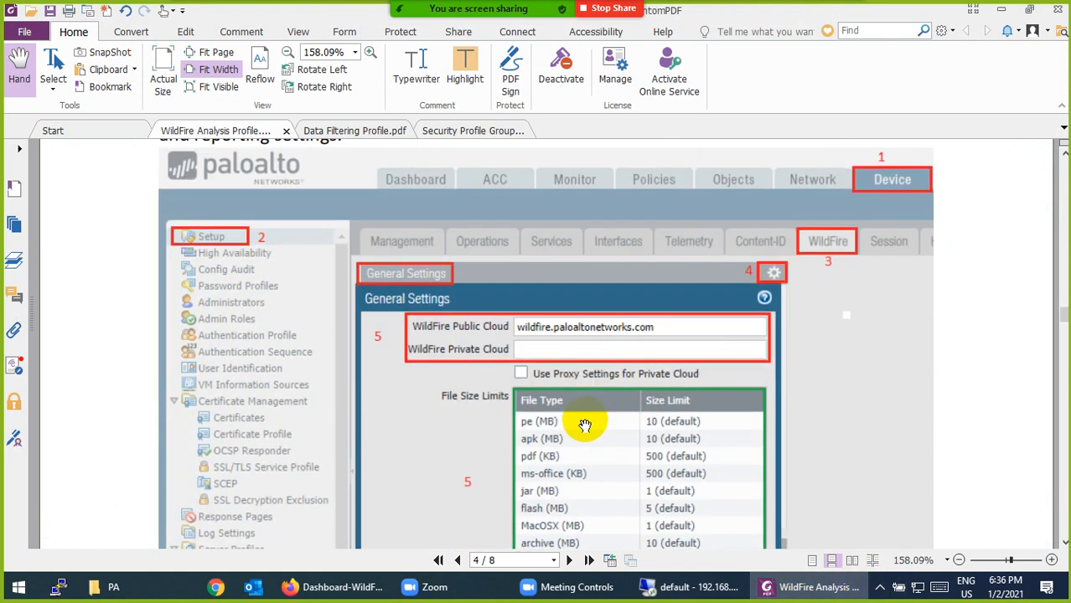
pyautogui.scroll(-3, 555, 378)
pyautogui.scroll(-20, 568, 301)
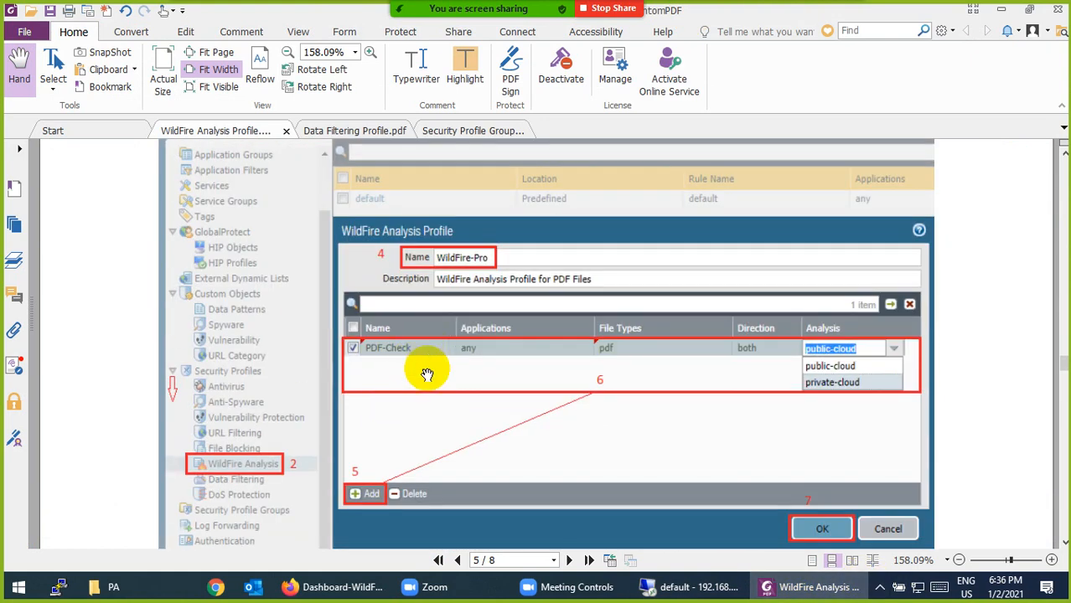
pyautogui.scroll(-5, 419, 383)
pyautogui.scroll(-5, 220, 339)
pyautogui.scroll(-10, 235, 335)
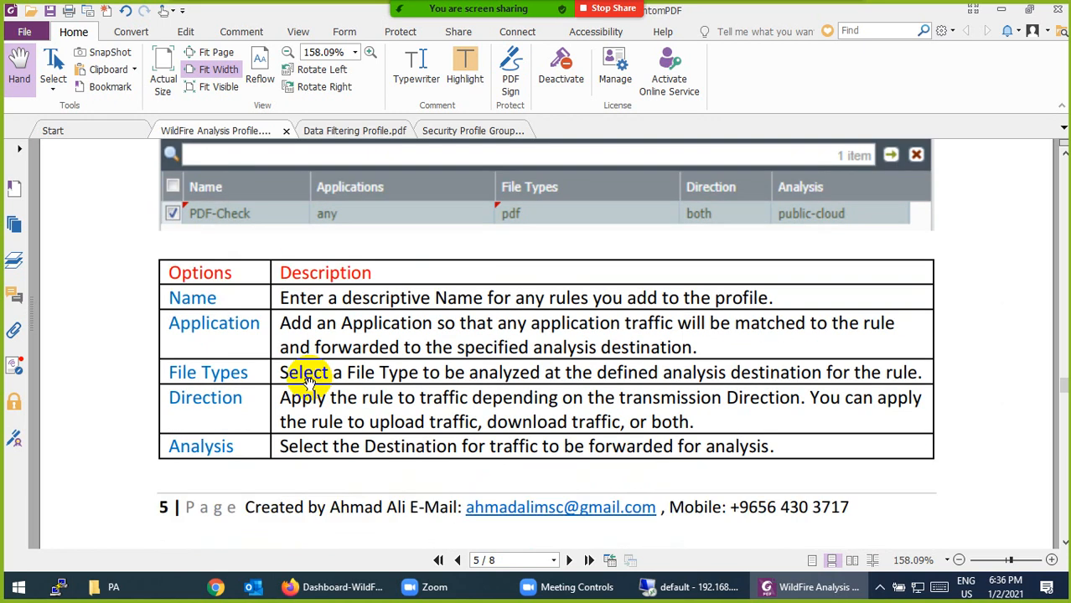
pyautogui.scroll(-5, 350, 379)
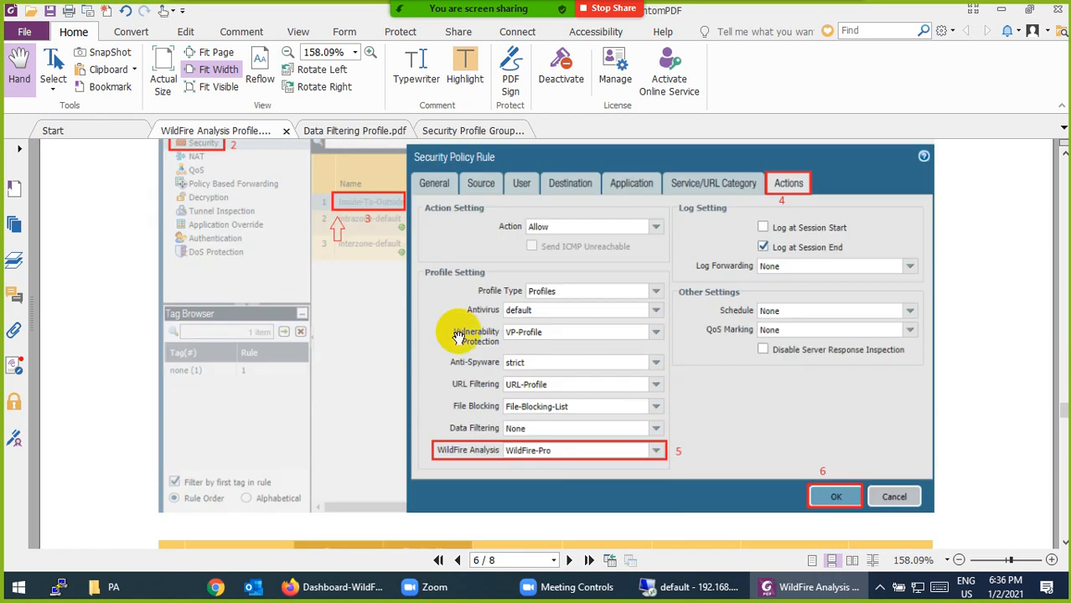
pyautogui.scroll(-10, 544, 451)
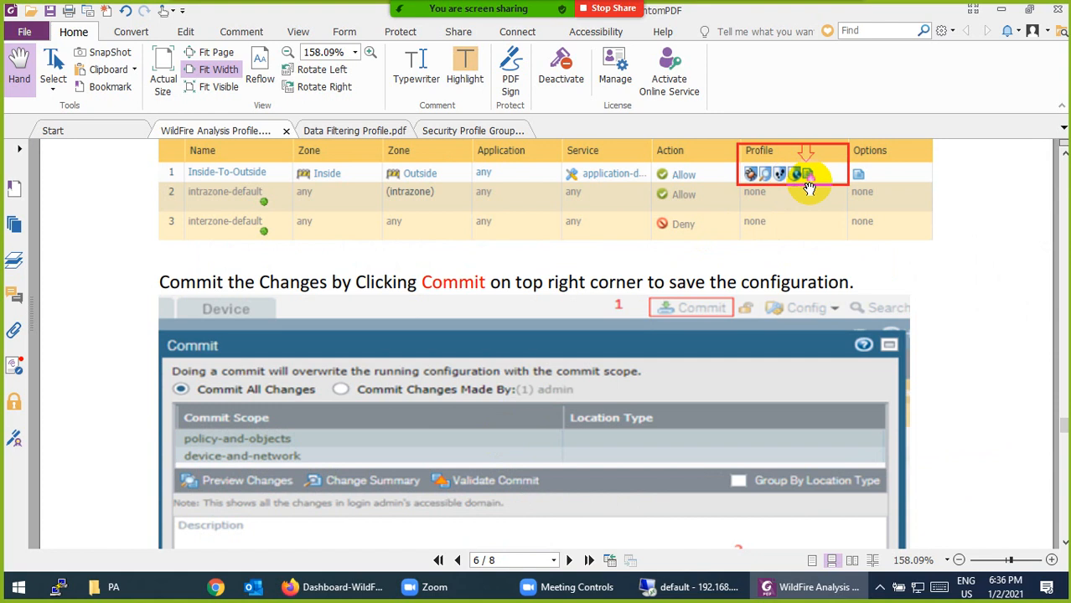
pyautogui.scroll(-15, 406, 366)
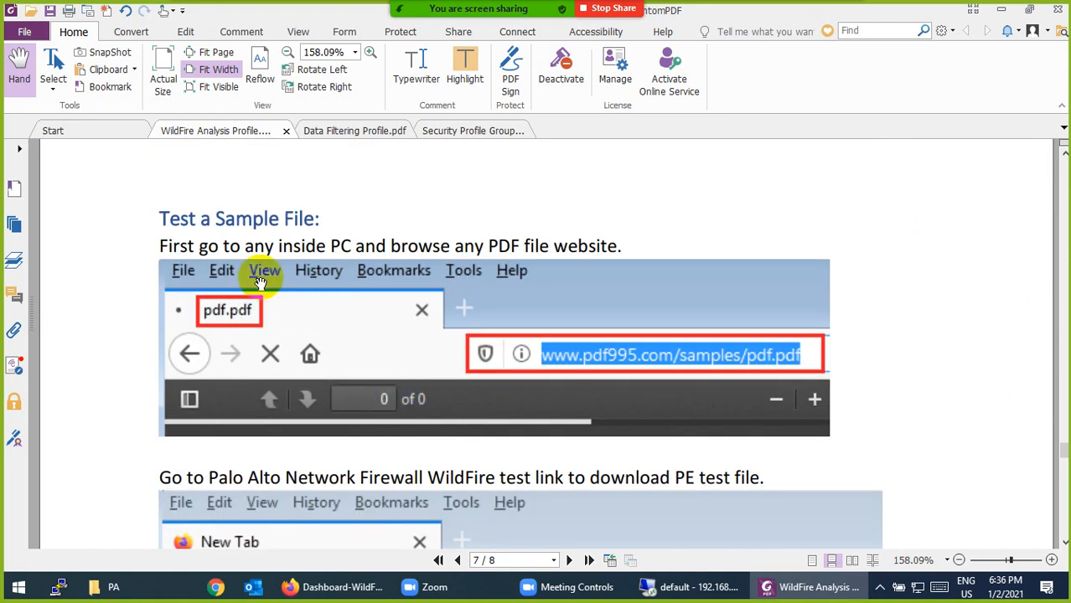
pyautogui.scroll(-8, 278, 279)
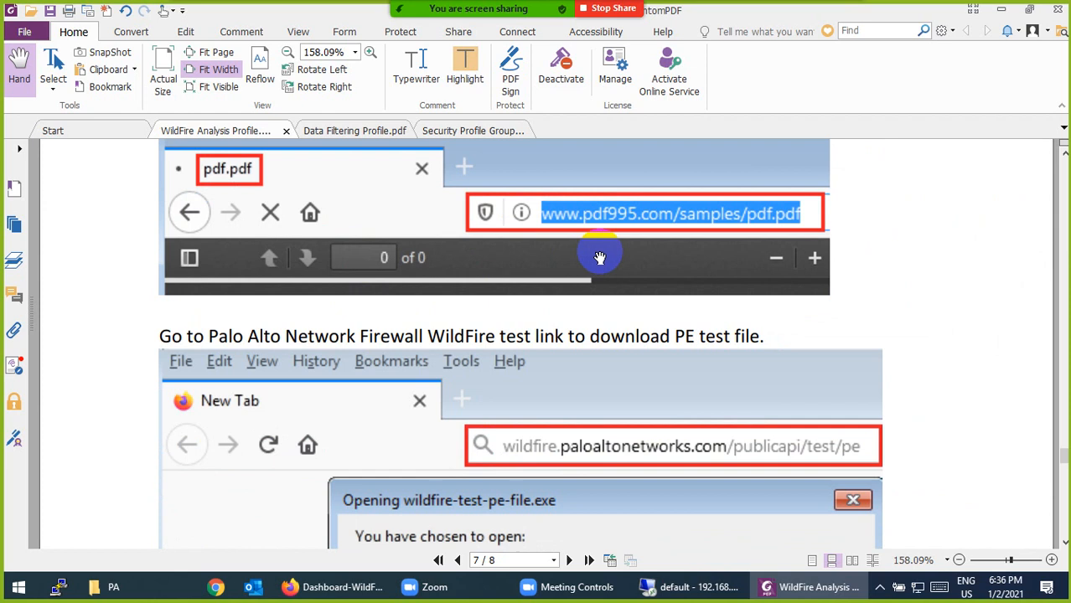
pyautogui.scroll(-5, 561, 355)
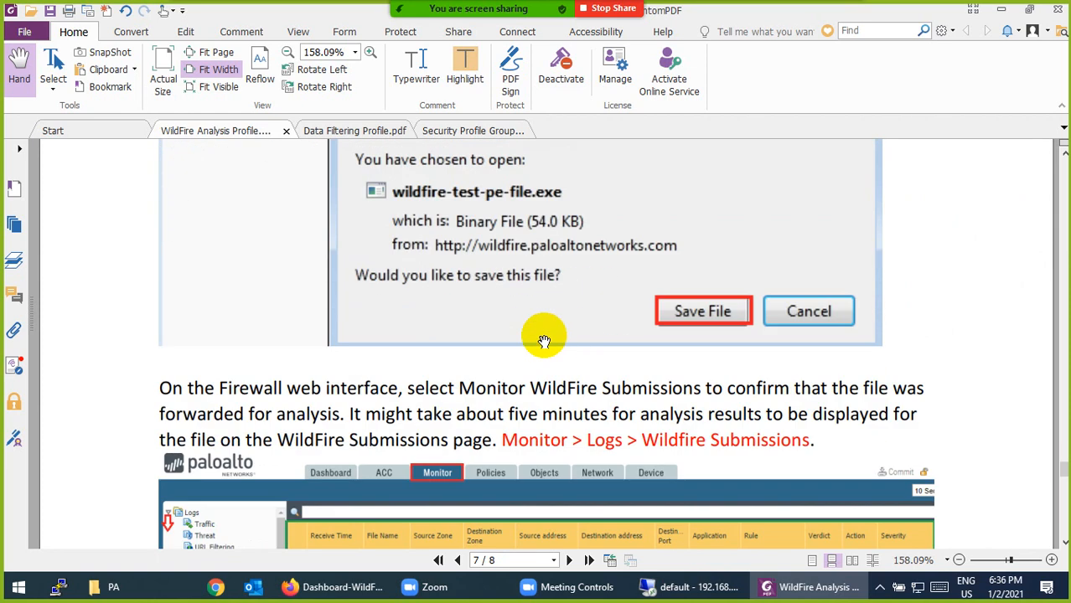
pyautogui.scroll(-5, 503, 277)
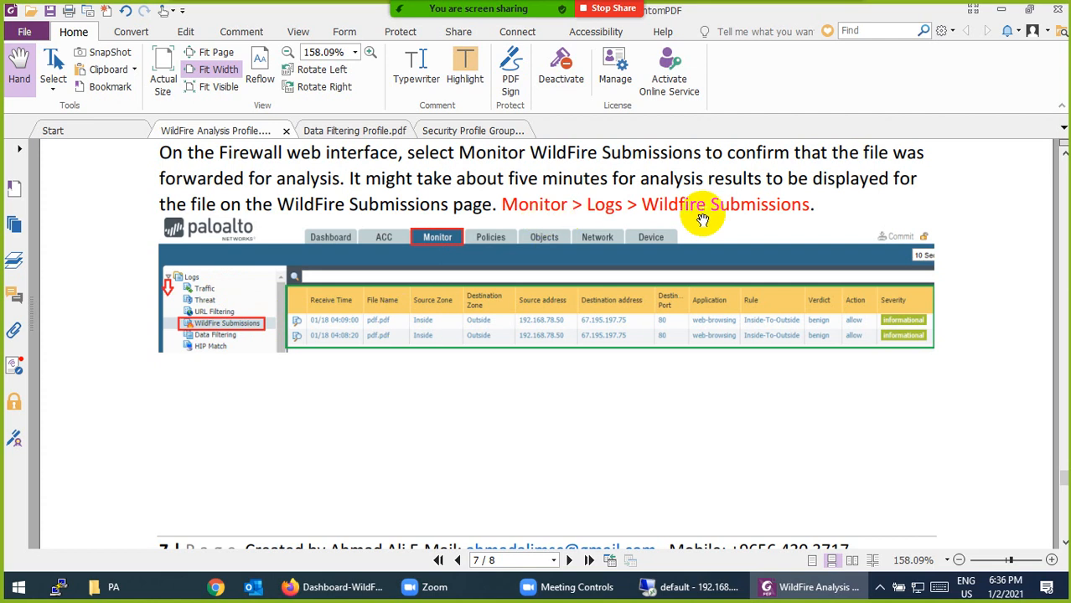
pyautogui.scroll(-10, 325, 296)
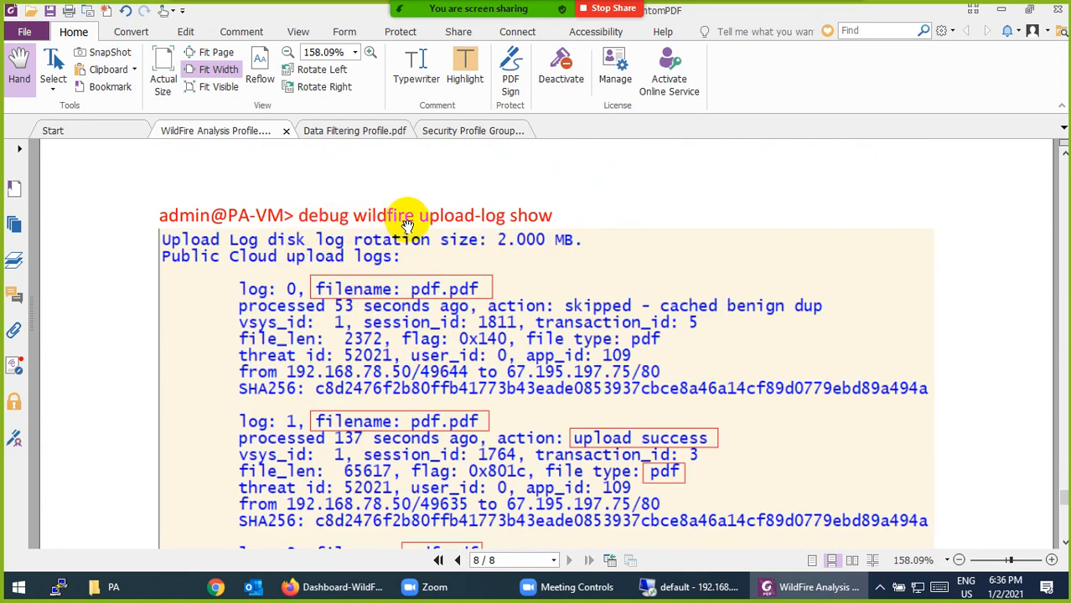
# Scroll to page 8's dashboard pie chart and Source table showing 1 malware, 2 benign samples
pyautogui.scroll(-5, 453, 389)
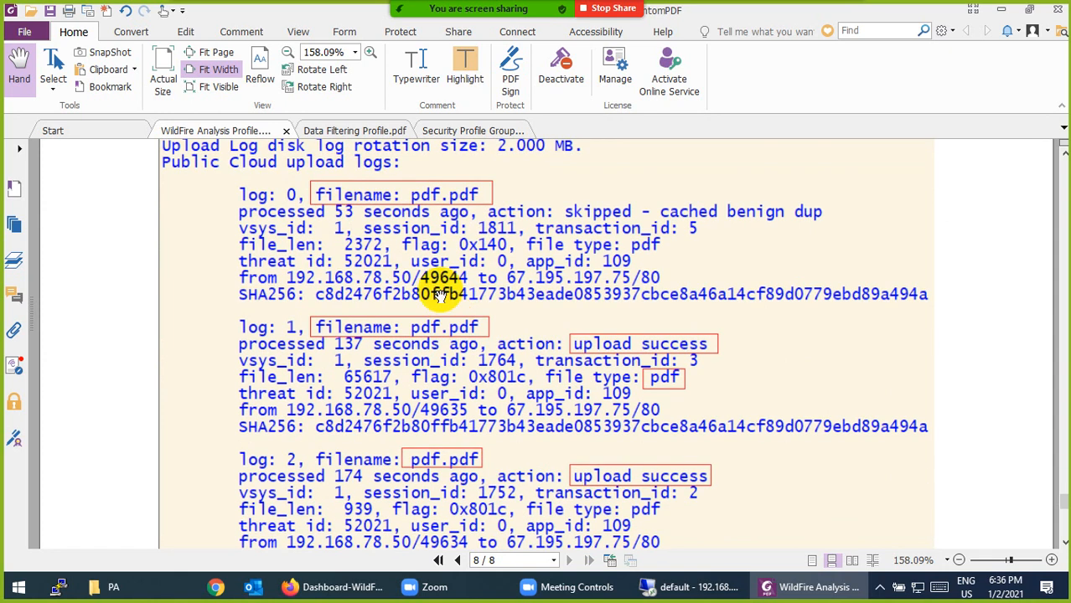
pyautogui.scroll(-3, 452, 389)
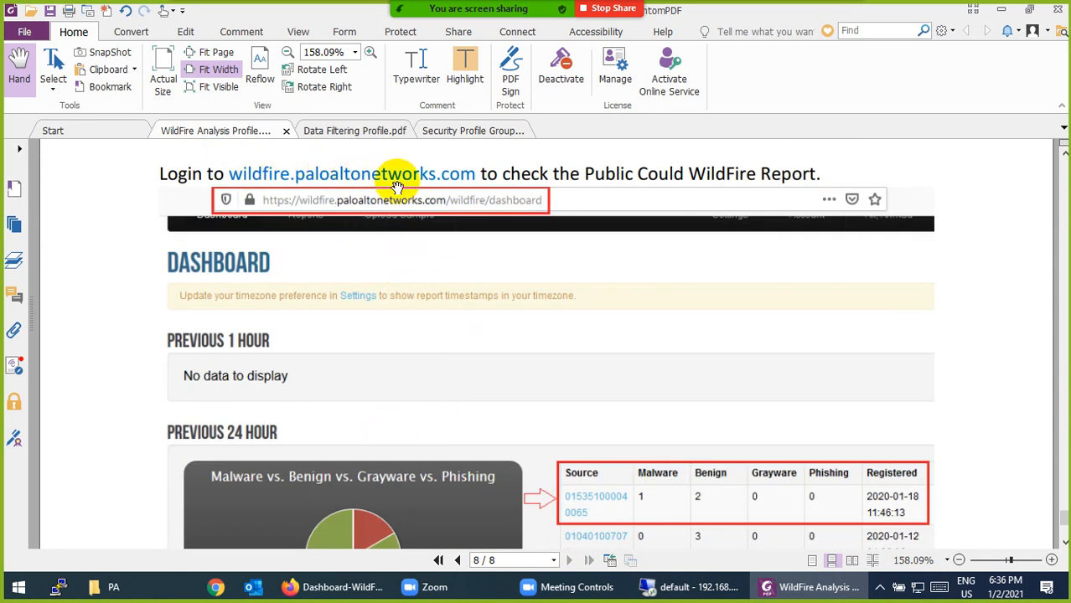
pyautogui.scroll(-2, 519, 364)
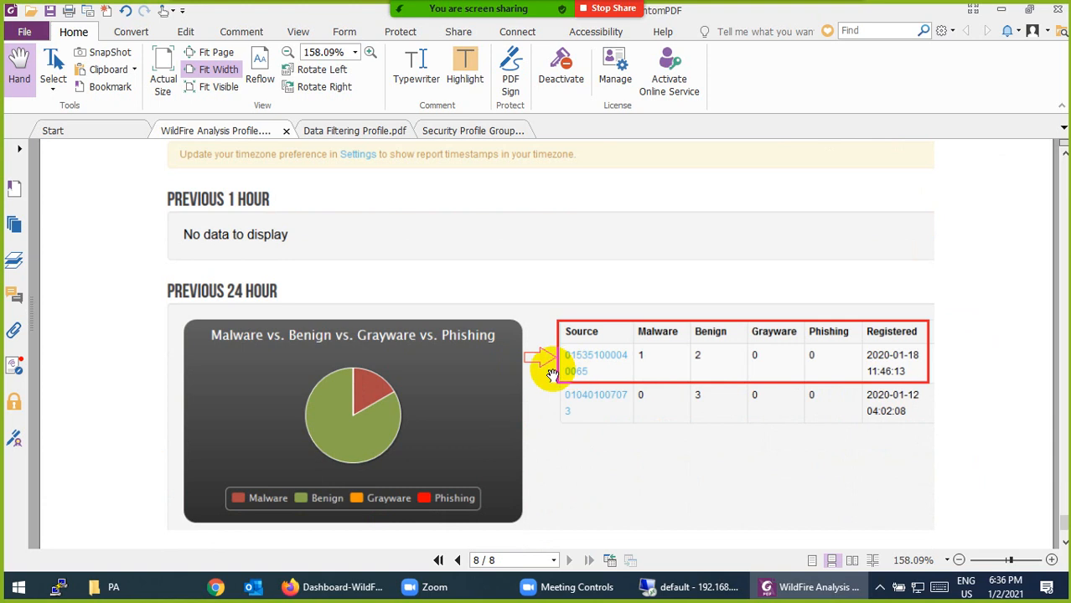
pyautogui.scroll(1, 545, 377)
pyautogui.scroll(-1, 494, 390)
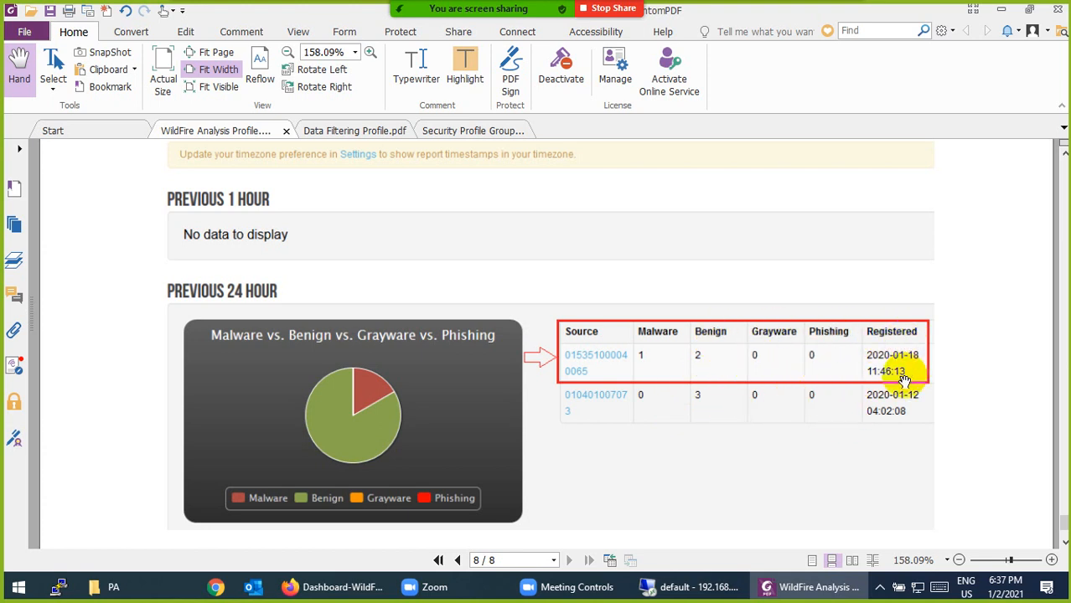
pyautogui.scroll(-3, 358, 387)
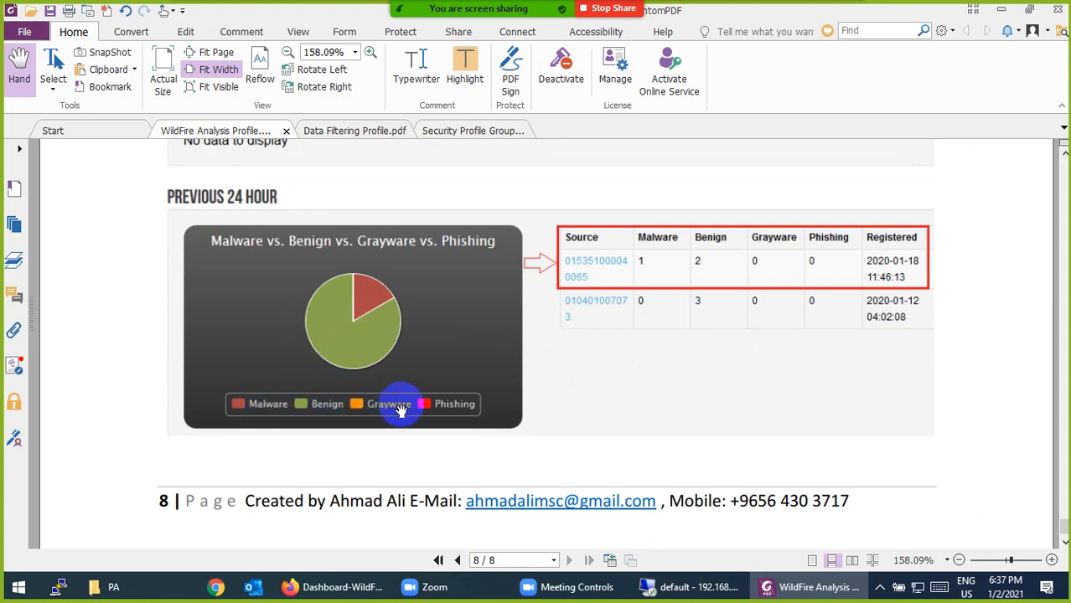
pyautogui.scroll(-1, 466, 407)
pyautogui.scroll(1, 454, 402)
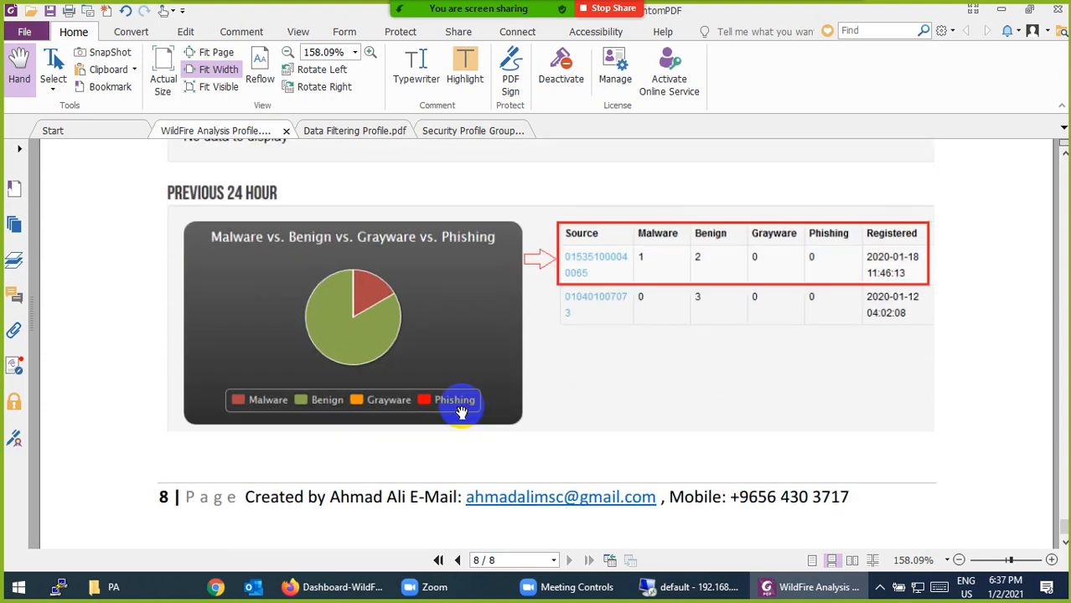